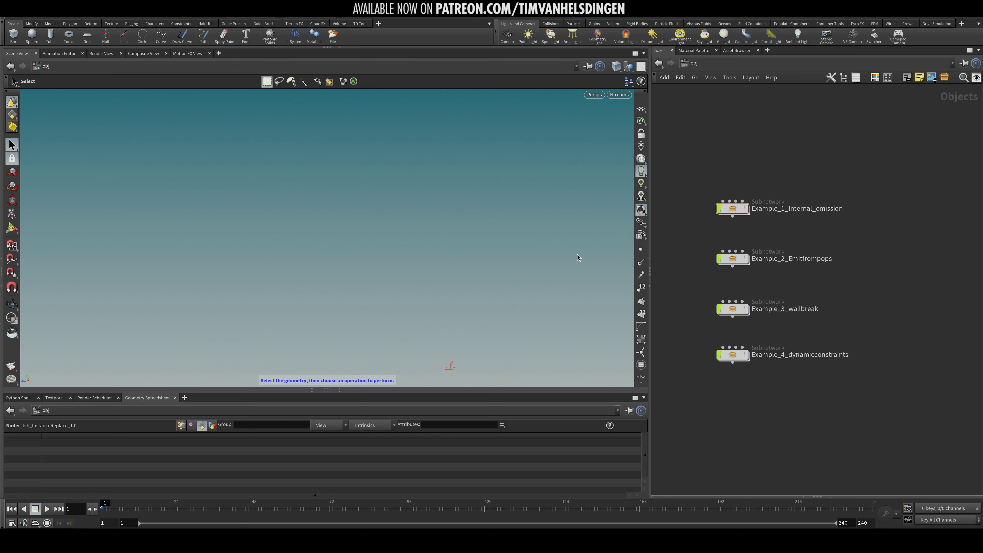
middle_click_drag(893, 217, 854, 250)
scroll(884, 237, "up", 2)
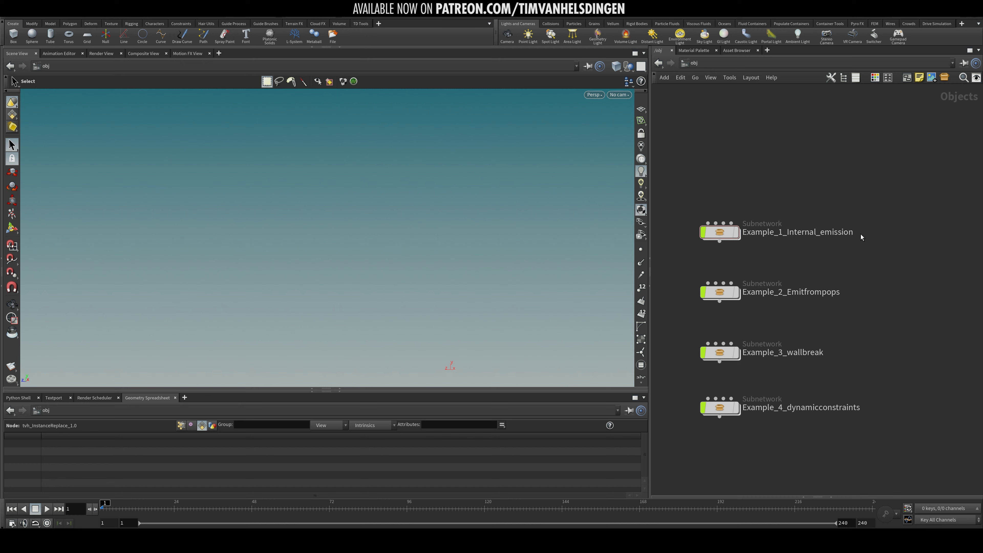
scroll(890, 268, "down", 1)
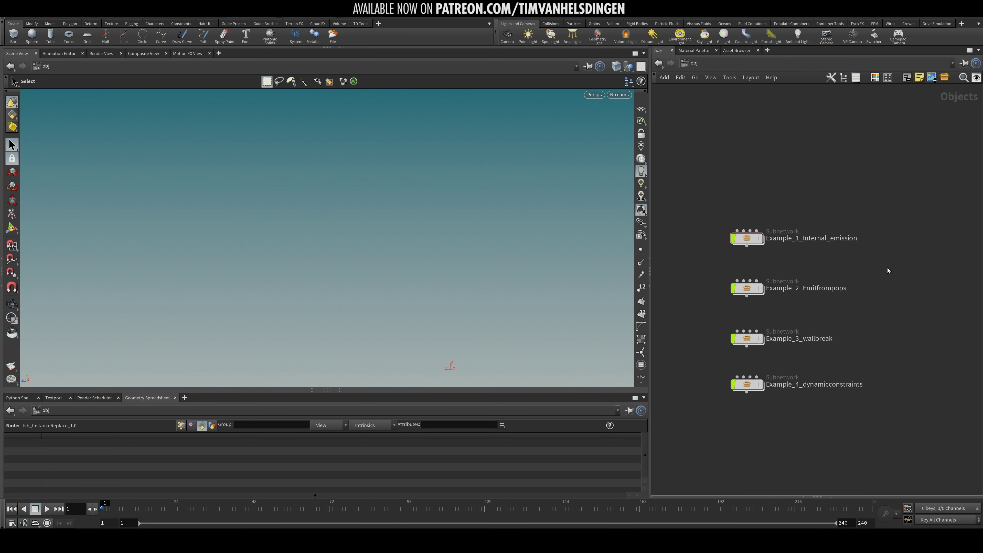
middle_click_drag(887, 267, 904, 242)
scroll(857, 260, "up", 2)
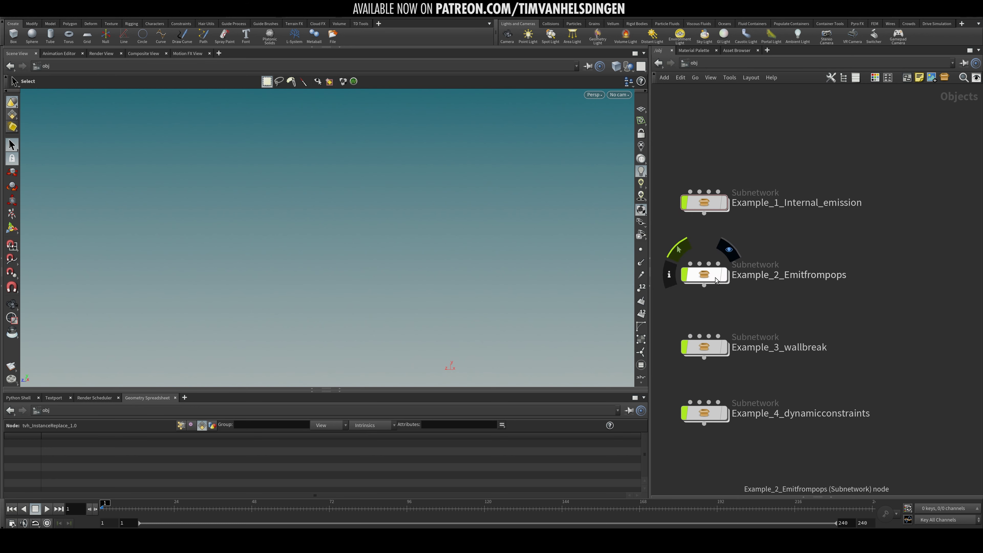
middle_click_drag(801, 293, 828, 310)
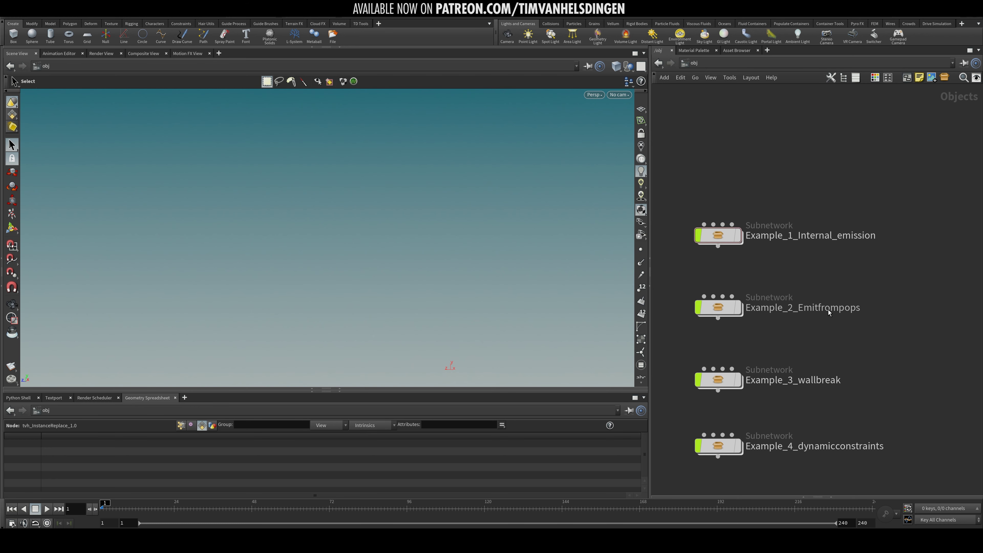
middle_click_drag(793, 277, 794, 255)
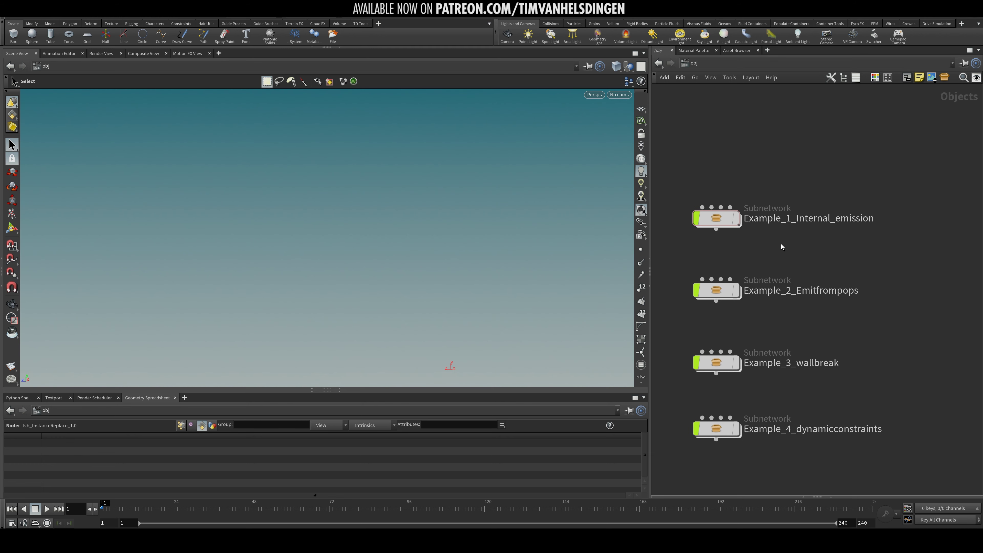
middle_click_drag(781, 243, 795, 276)
Open the Example_1_Internal_emission subnetwork and go inside its dopnet1 network
mouse_move(724, 250)
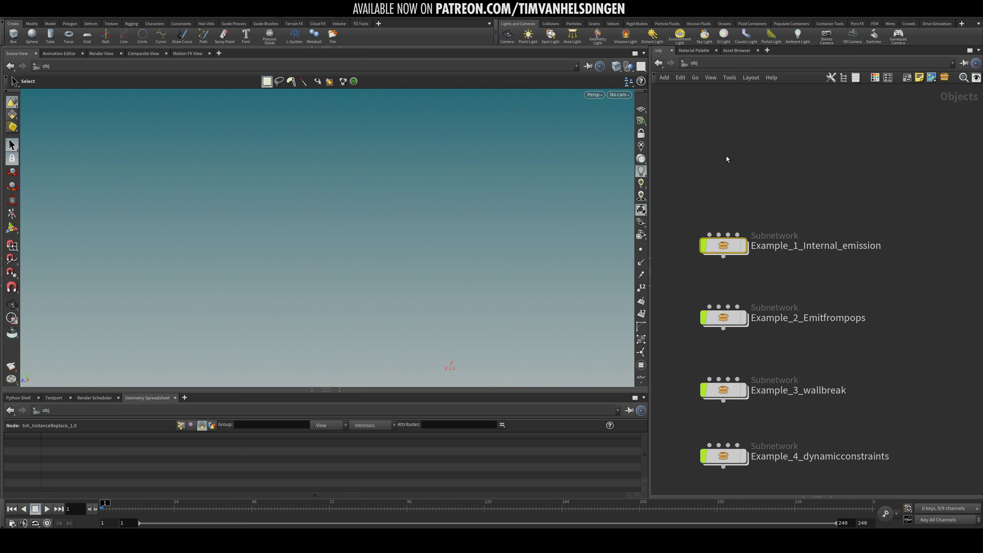
double_click(720, 247)
middle_click_drag(748, 238, 723, 190)
scroll(722, 190, "down", 2)
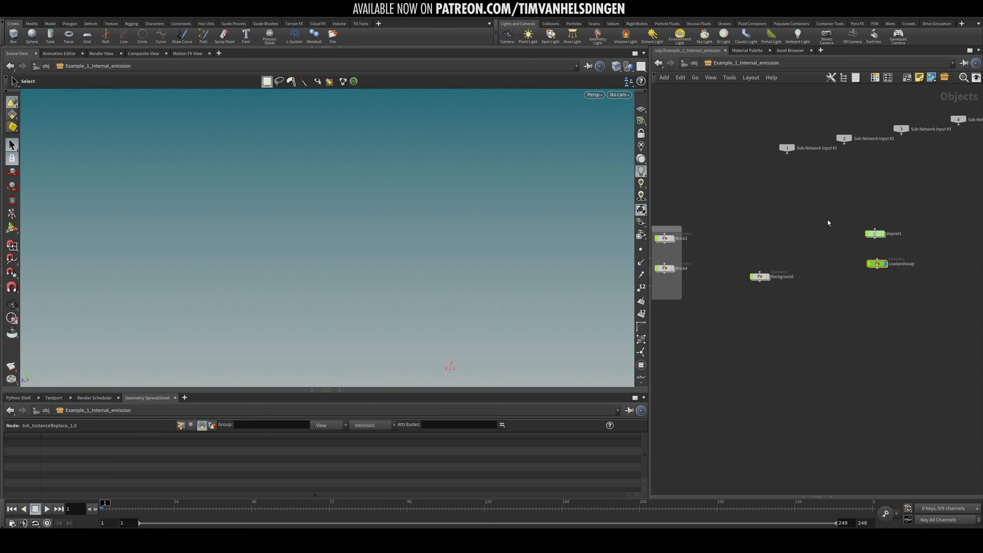
middle_click_drag(854, 232, 758, 248)
scroll(758, 249, "up", 1)
left_click(775, 248)
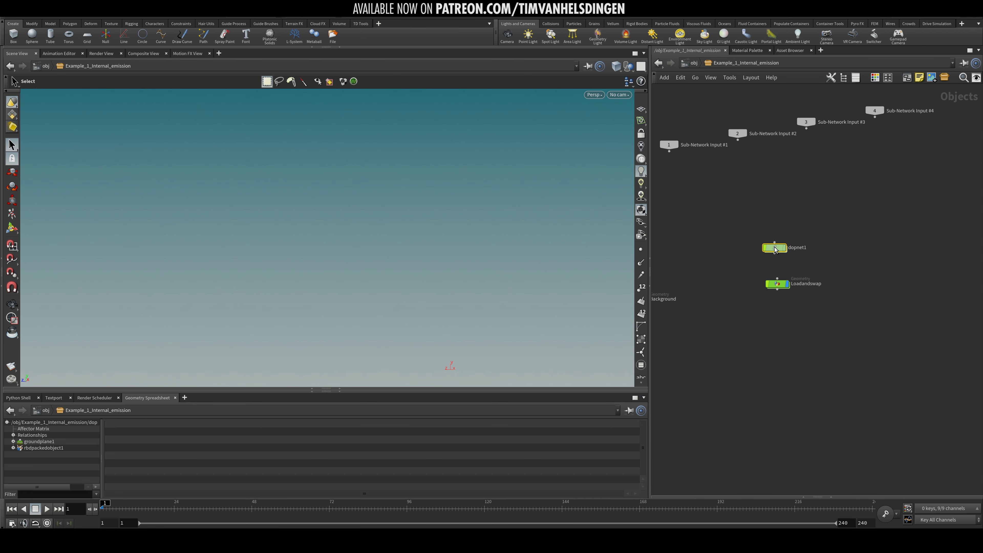
double_click(774, 248)
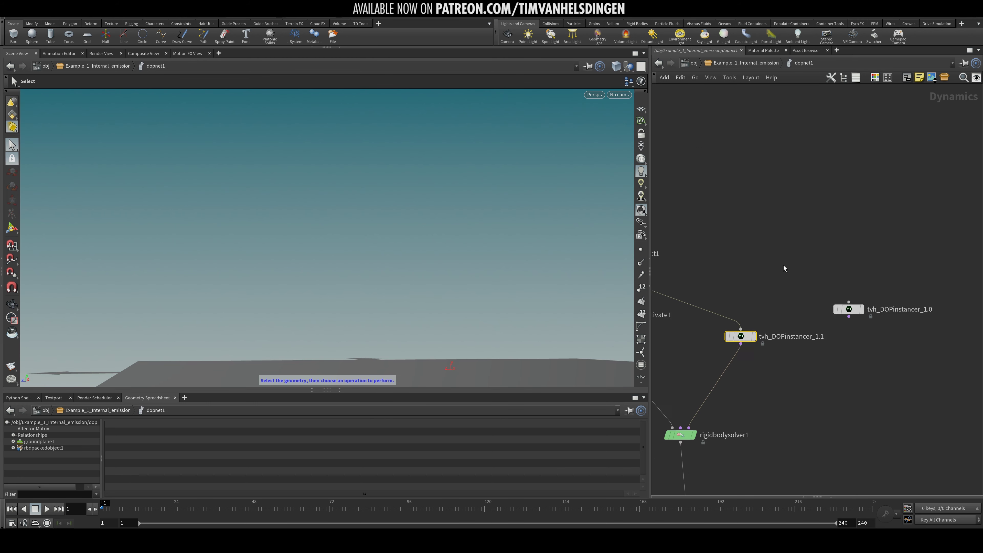
Examine the parameters of the connected tvh_DOPinstancer_1.1 node, including its VEXpression and list of objects to instance
key("p")
middle_click_drag(669, 234, 659, 240)
scroll(762, 128, "up", 1)
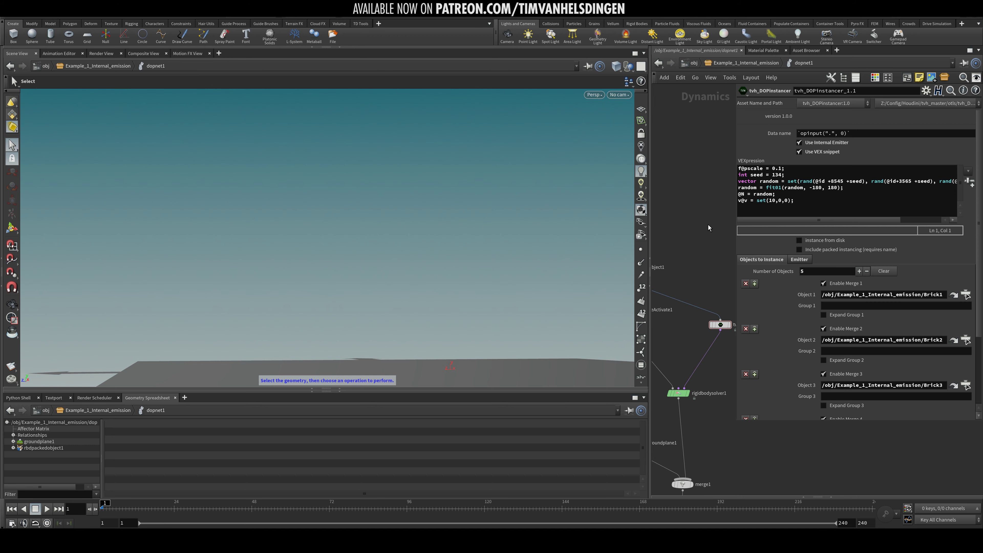
key("p")
Delete the unconnected tvh_DOPinstancer_1.0 node and return to the top object level
middle_click_drag(695, 272, 757, 198)
middle_click_drag(824, 350, 839, 192)
left_click(807, 191)
key("Delete")
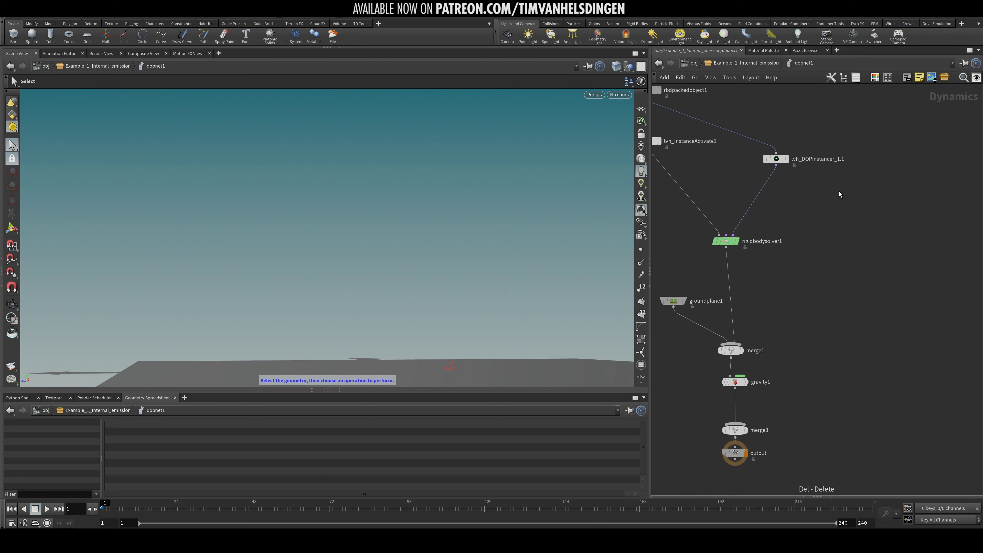
key("u")
key("u")
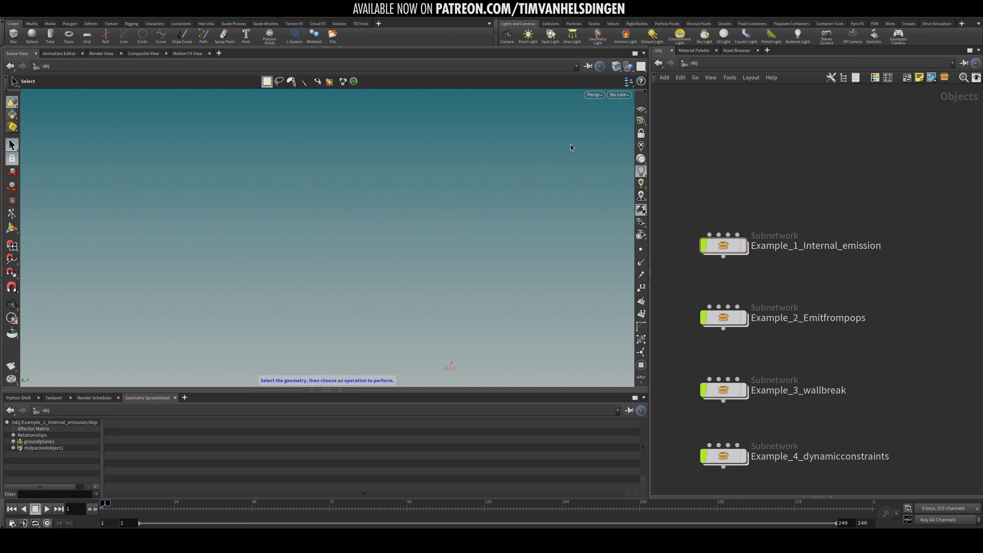
middle_click_drag(779, 177, 808, 175)
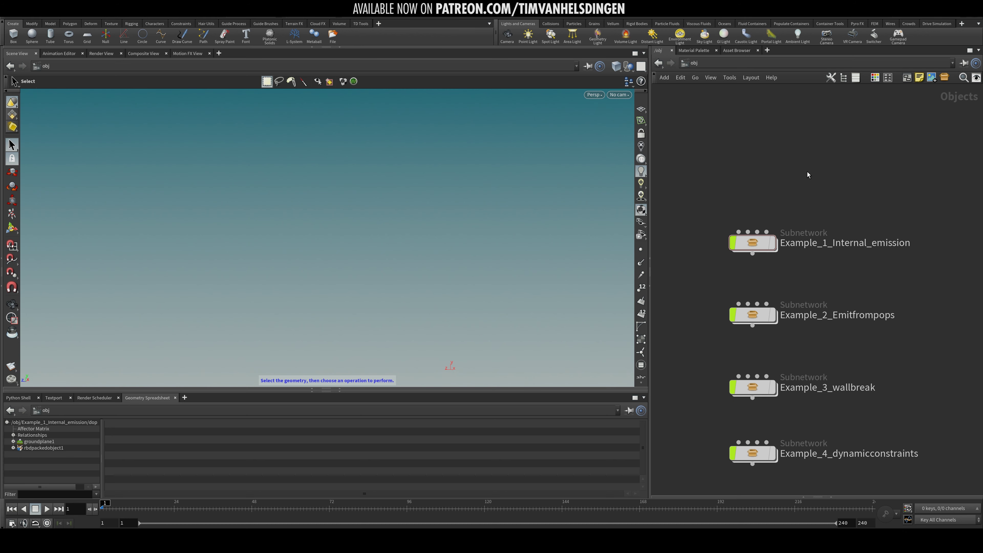
middle_click_drag(786, 206, 799, 216)
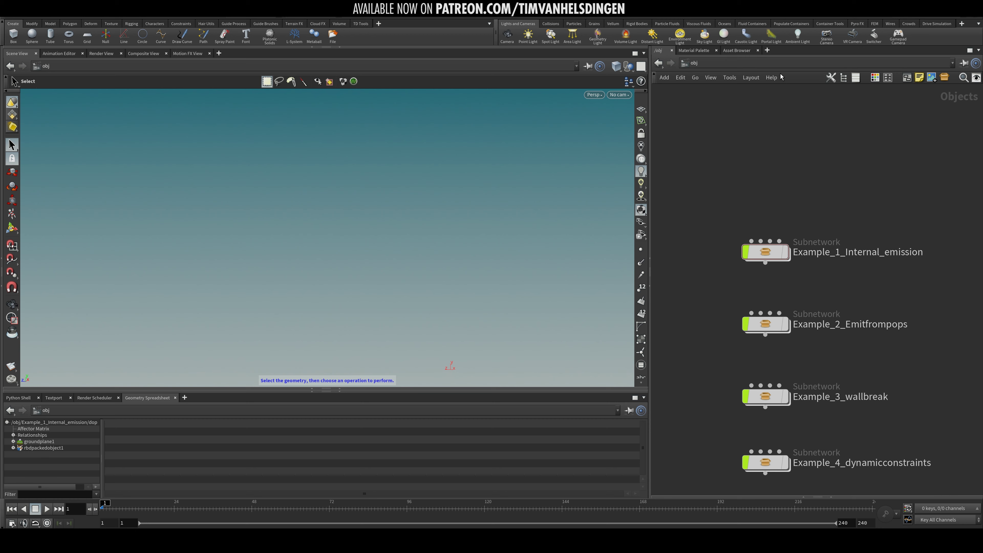
scroll(740, 196, "down", 3)
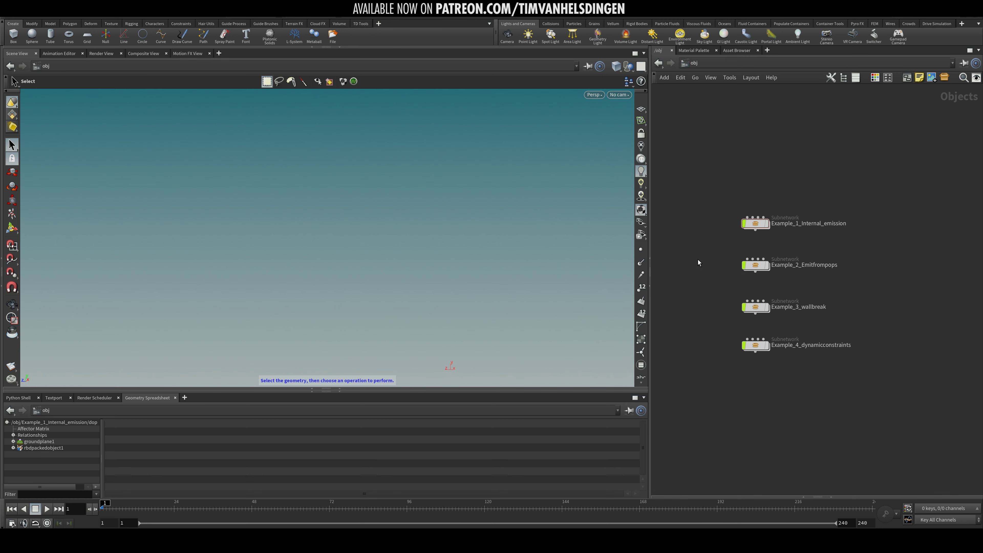
middle_click_drag(704, 273, 724, 273)
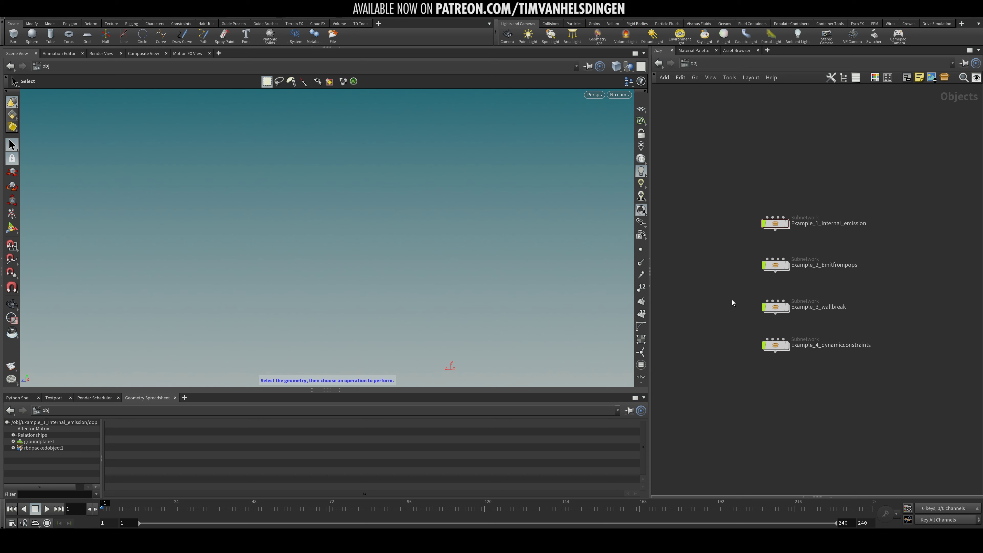
middle_click_drag(725, 307, 664, 339)
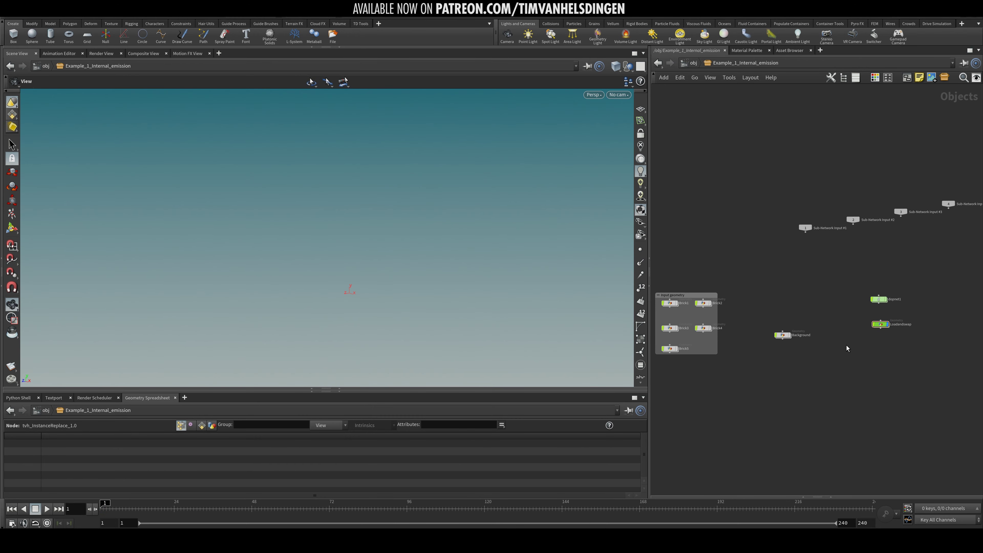
Open dopnet1 in Example_1_Internal_emission, play the brick simulation and rewind it to frame 1
middle_click_drag(871, 284, 833, 311)
double_click(850, 307)
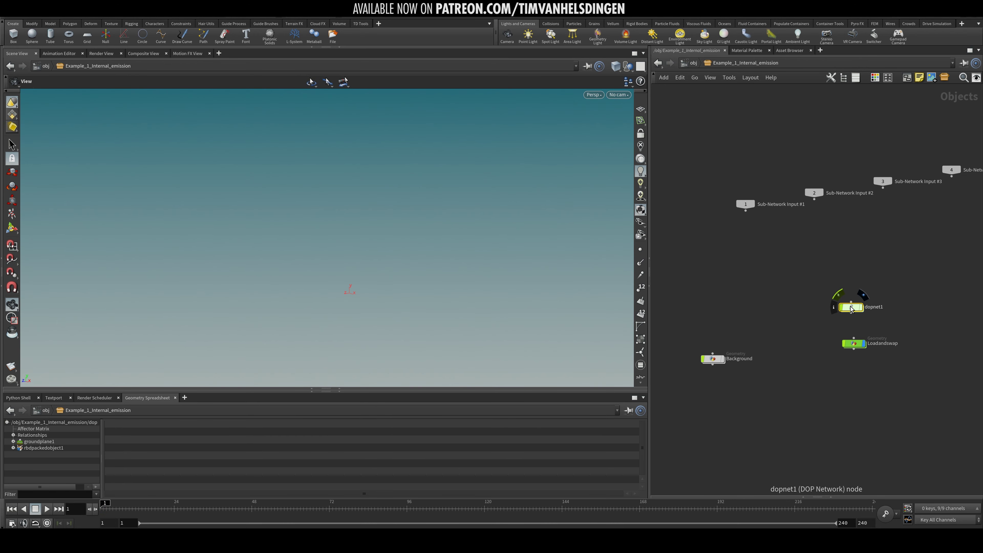
key("Up")
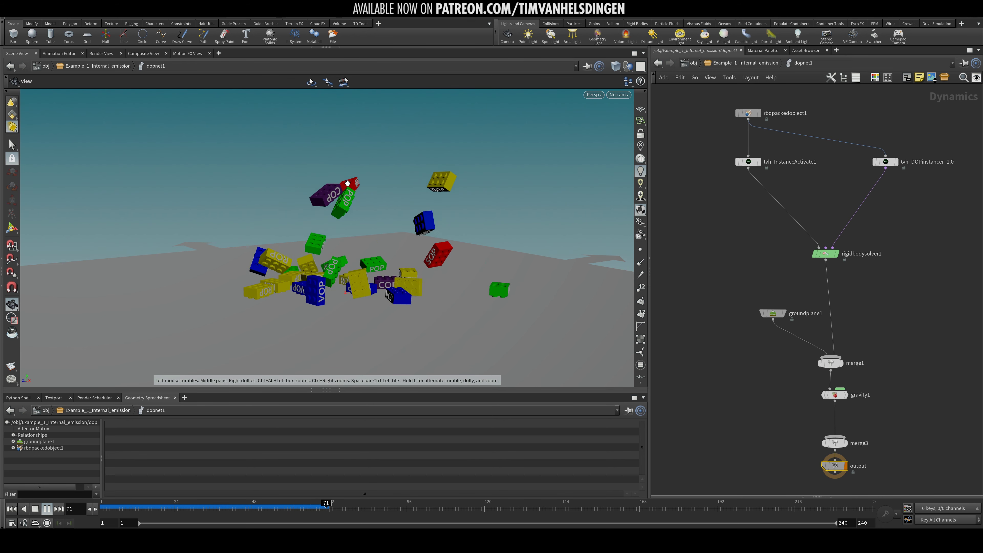
left_click_drag(324, 509, 102, 508)
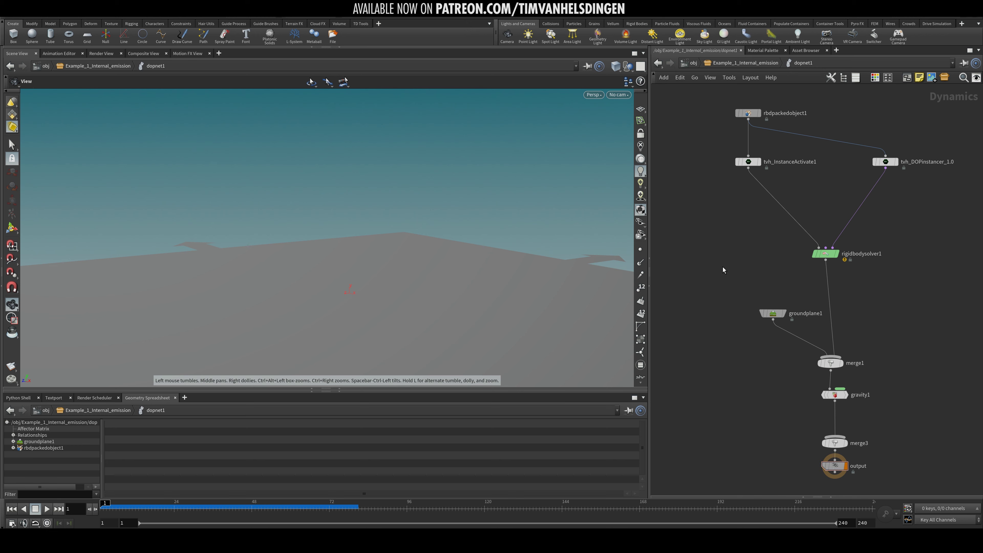
Add a second tvh_DOPinstancer node above the existing instancer and view its default parameters
middle_click_drag(753, 100, 707, 232)
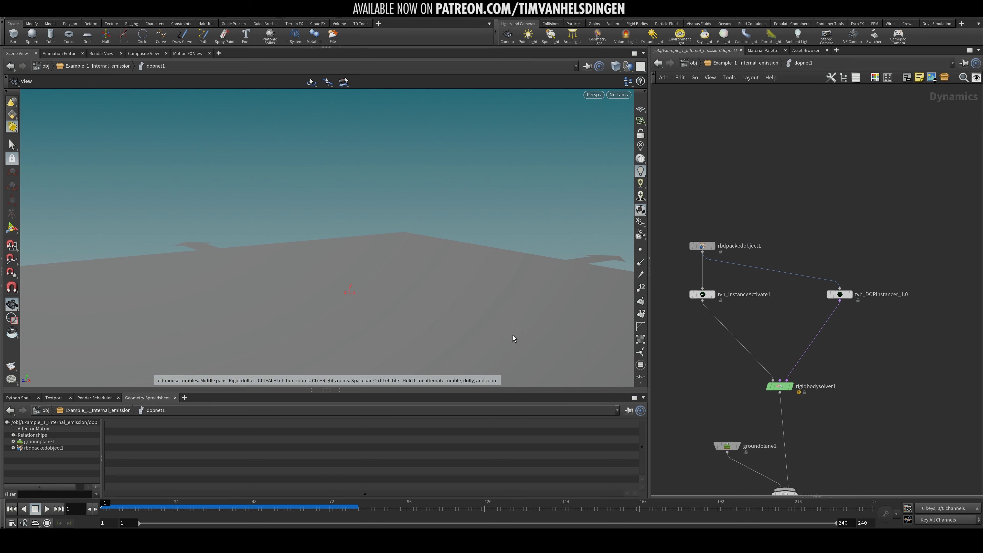
middle_click_drag(870, 249, 822, 275)
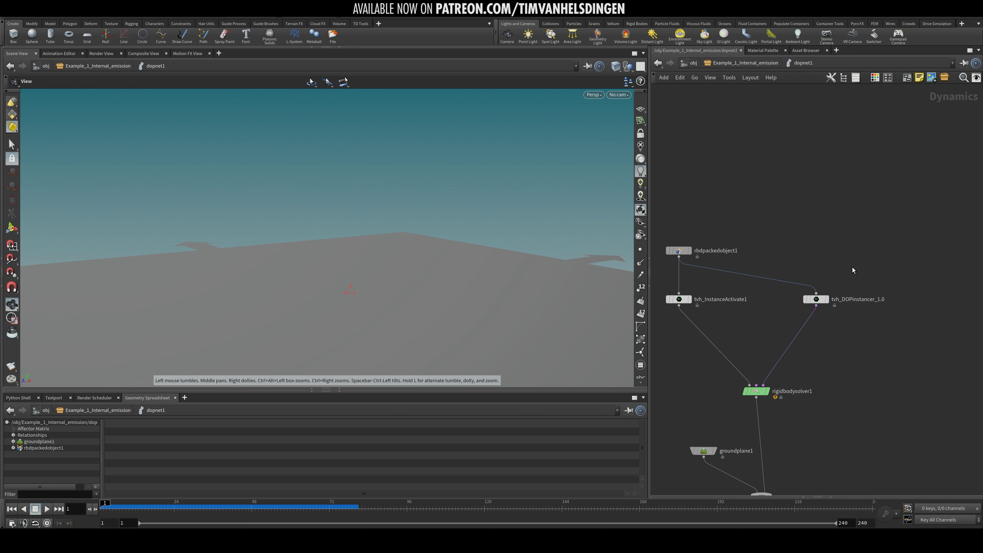
left_click_drag(853, 268, 801, 313)
key("Tab")
type("tv")
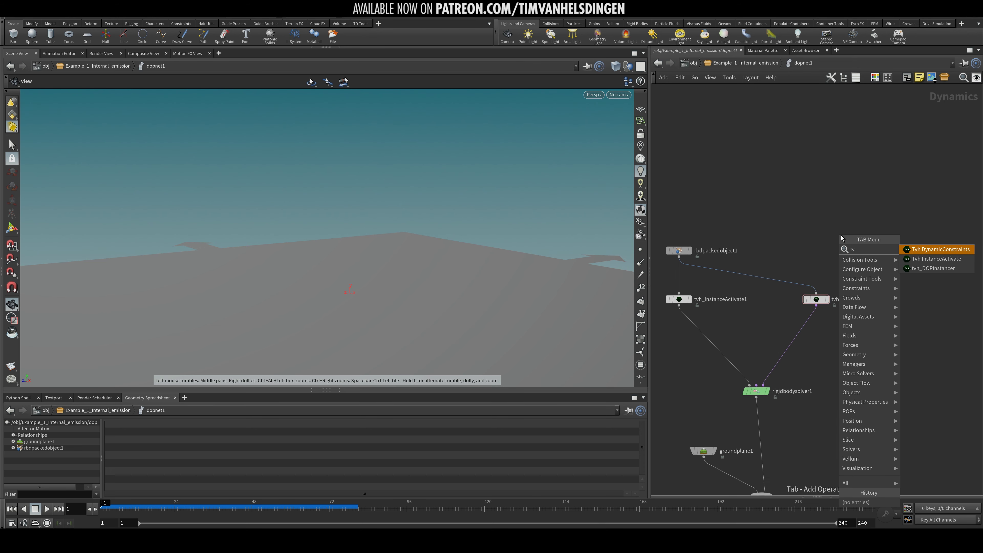
type("h")
left_click(925, 268)
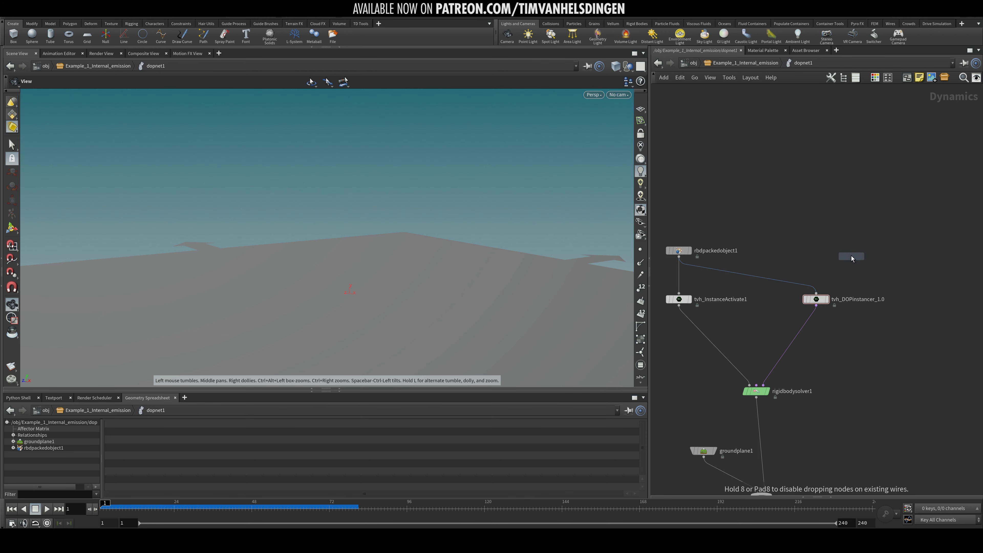
left_click(832, 240)
key("p")
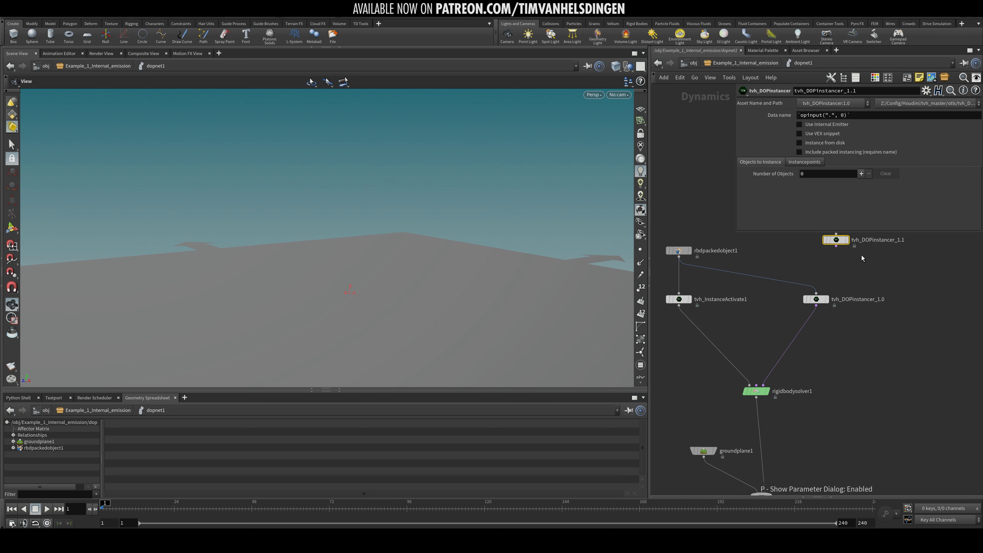
key("p")
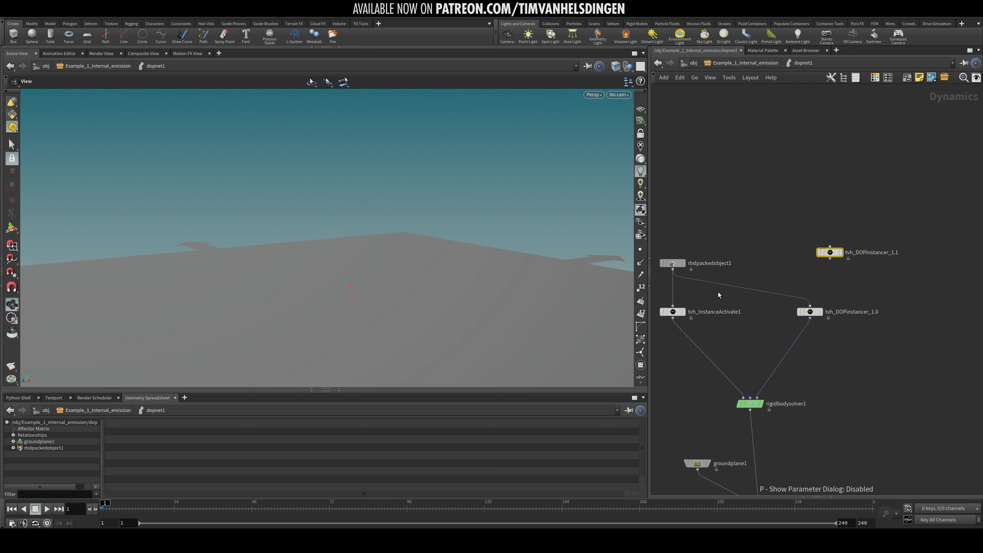
Pick out rbdpackedobject1, tvh_InstanceActivate1 and tvh_DOPinstancer_1.0 in turn, shifting the latter two slightly down in the network
left_click(674, 312)
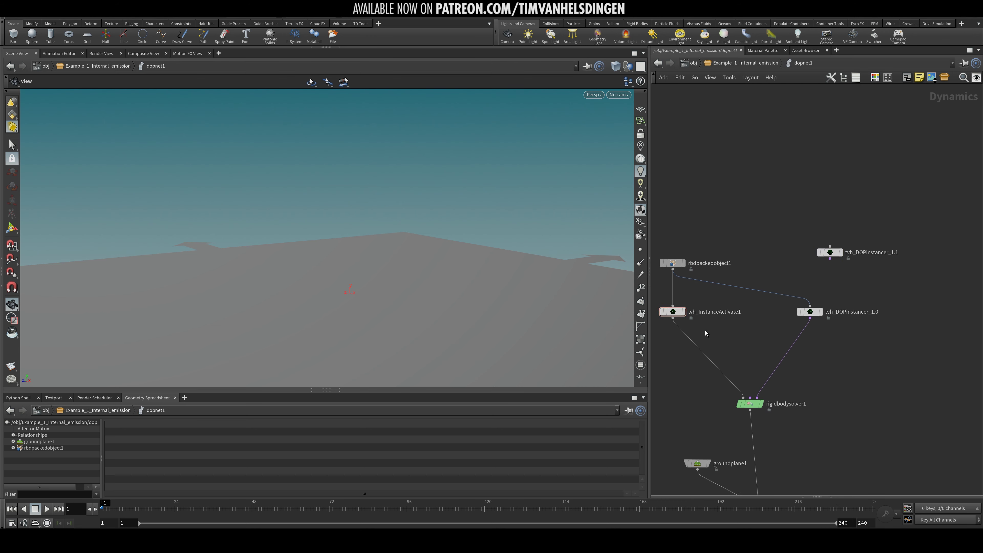
left_click_drag(714, 337, 667, 299)
middle_click_drag(663, 242, 743, 225)
left_click_drag(682, 224, 746, 235)
left_click_drag(911, 273, 877, 320)
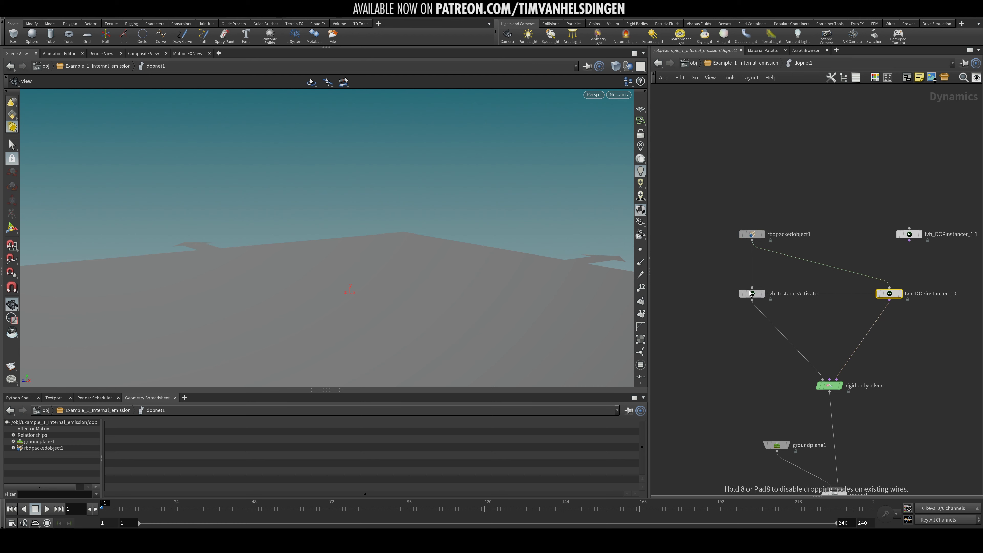
left_click_drag(751, 294, 751, 285)
Review the VEX snippet and the objects to instance in the parameters of tvh_DOPinstancer_1.0
middle_click_drag(870, 284, 845, 297)
key("p")
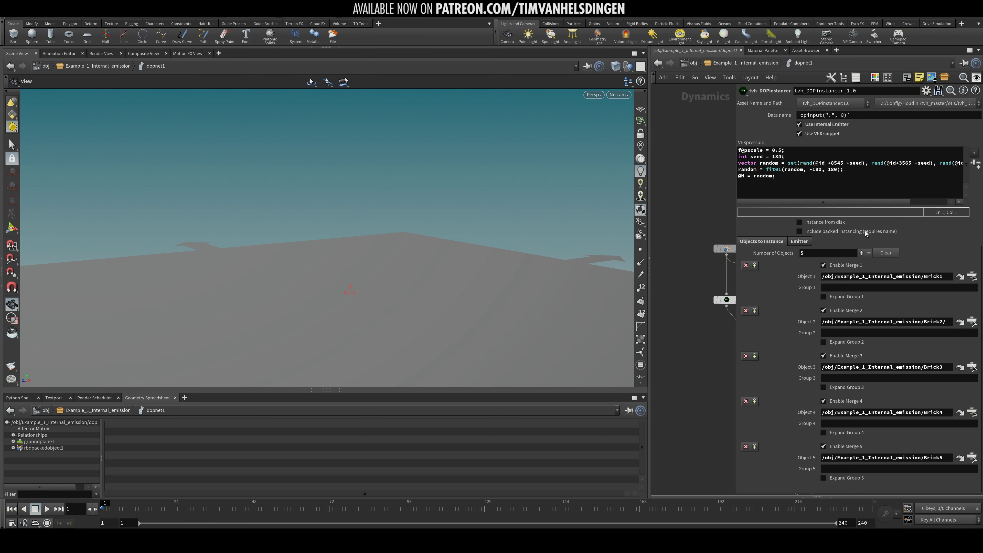
key("p")
middle_click_drag(823, 347, 782, 354)
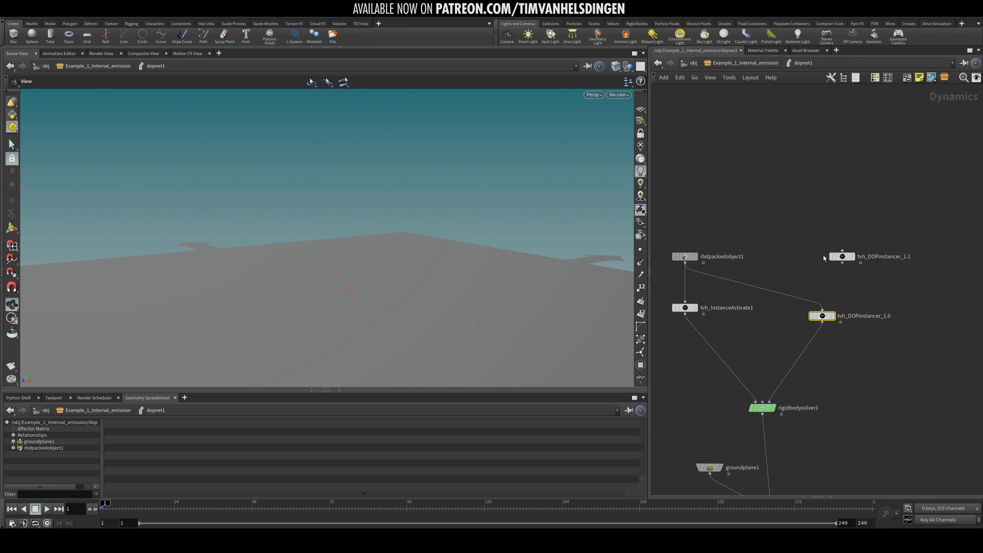
Show the parameters of tvh_DOPinstancer_1.1 and connect its input to the output of rbdpackedobject1
left_click(838, 257)
key("p")
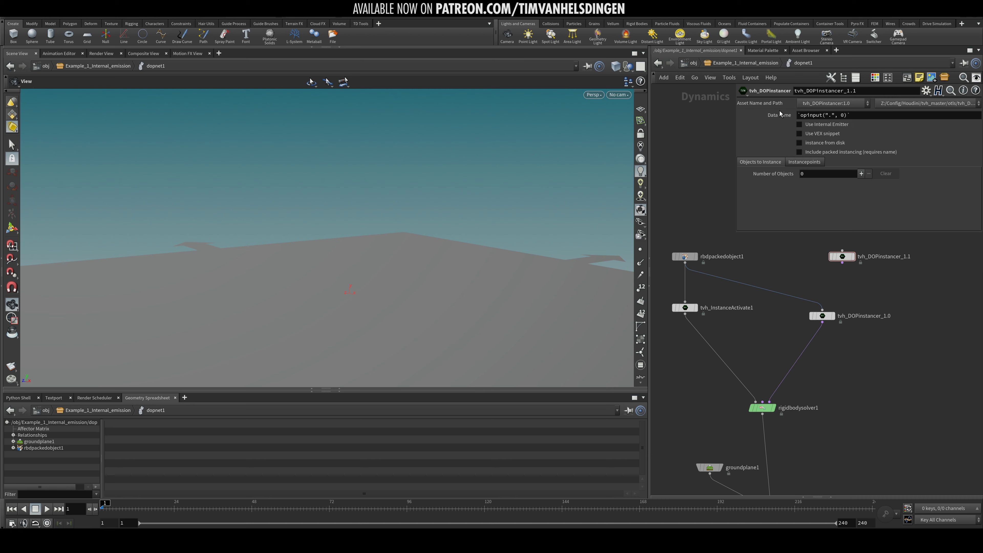
left_click(842, 251)
left_click(685, 262)
Check the evaluated Data name on tvh_DOPinstancer_1.1 and compare it with the one on tvh_InstanceActivate1
left_click(787, 116)
left_click(779, 117)
left_click(685, 307)
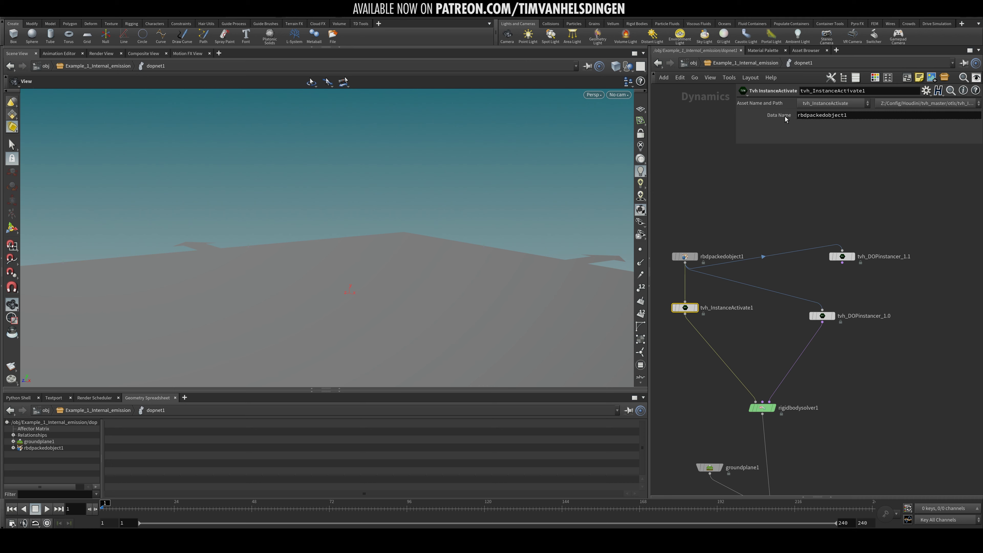
Delete the extra tvh_DOPinstancer_1.1 node and select tvh_InstanceActivate1 to show its parameters
left_click(842, 256)
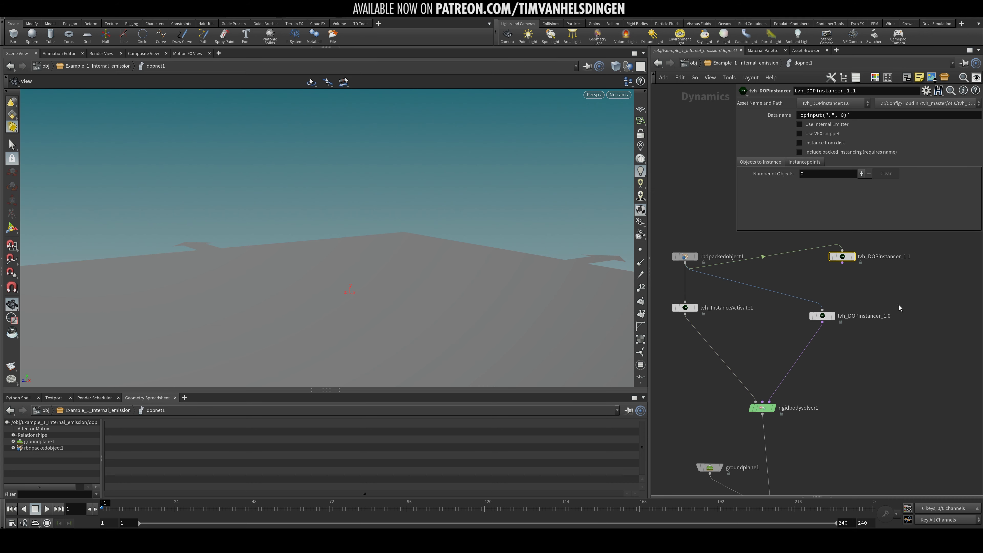
key("Delete")
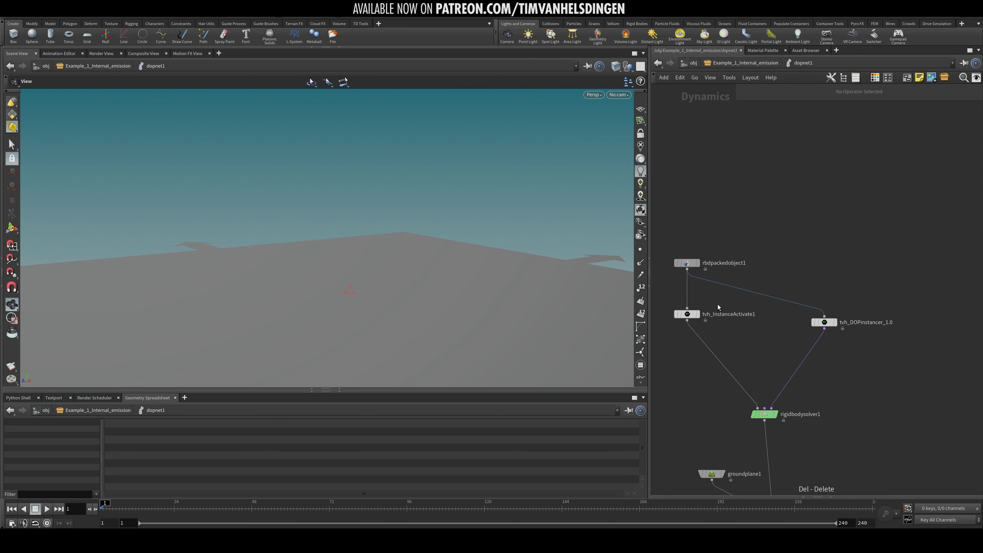
left_click(687, 315)
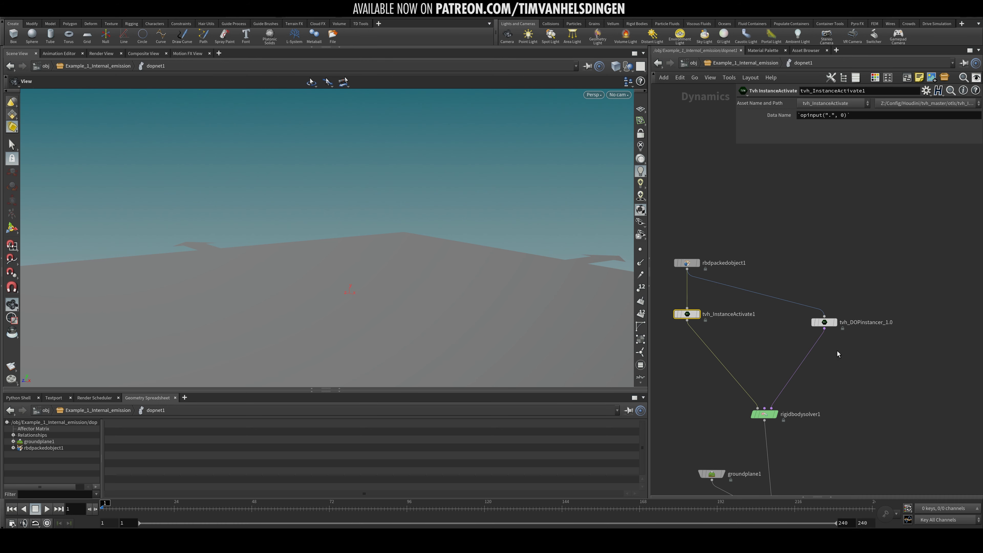
Disconnect tvh_DOPinstancer_1.0 from rbdpackedobject1 and rigidbodysolver1, and move it aside in the network
middle_click_drag(837, 351, 837, 335)
left_click(834, 319)
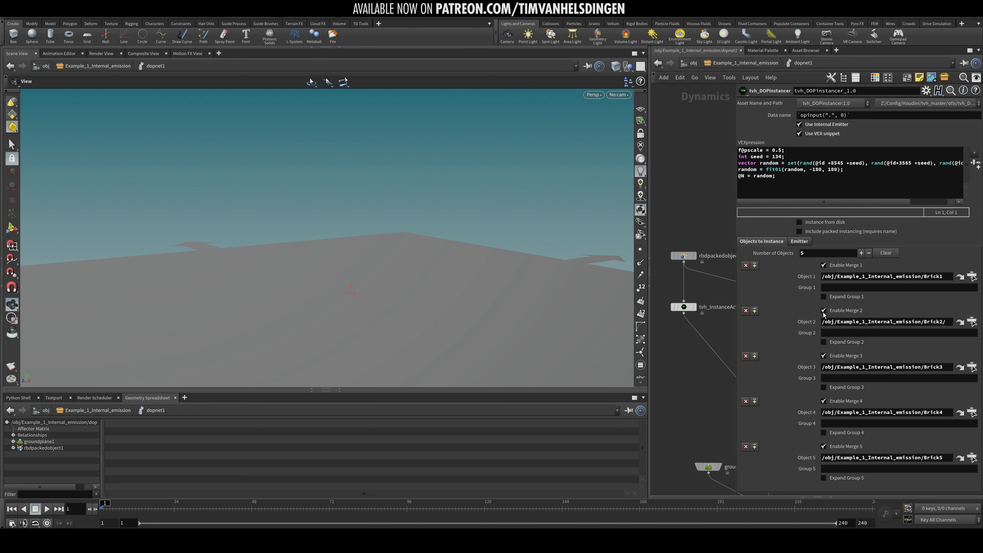
middle_click_drag(705, 297, 680, 309)
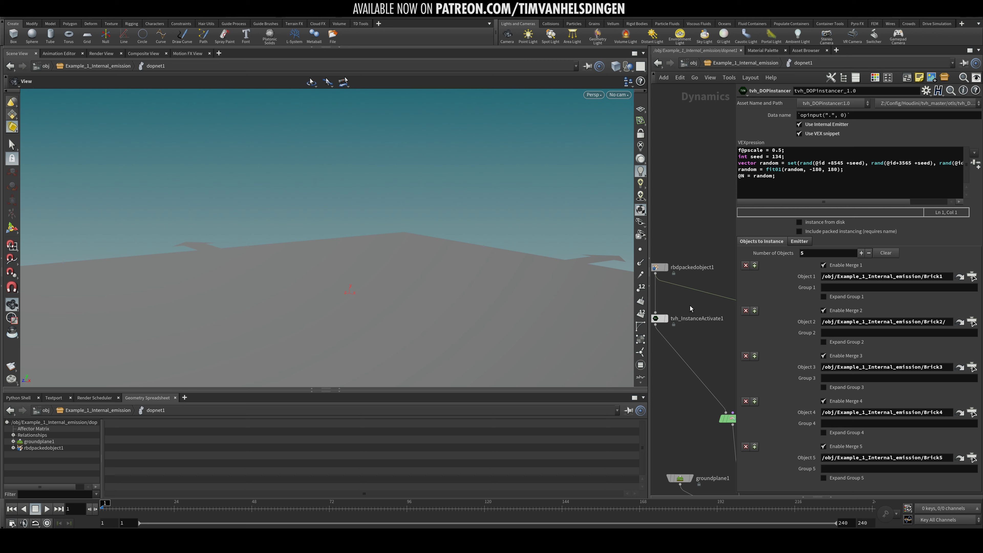
key("p")
middle_click_drag(817, 275, 816, 219)
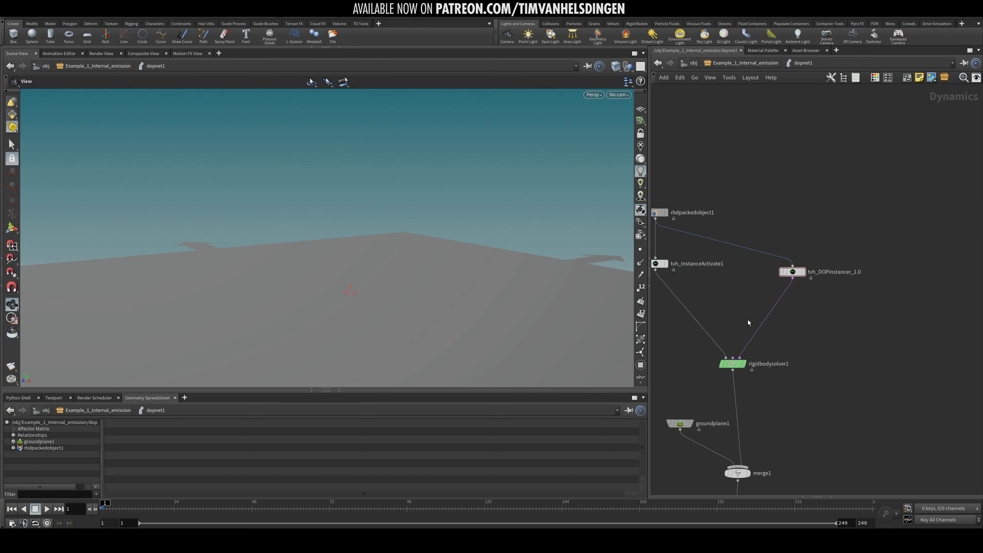
key("y")
left_click_drag(796, 321, 759, 299)
key("y")
mouse_move(788, 224)
left_mouse_down()
mouse_move(752, 284)
mouse_move(870, 274)
left_mouse_up()
Add a new tvh_DOPinstancer node and wire it between rbdpackedobject1 and the third input of rigidbodysolver1
key("Tab")
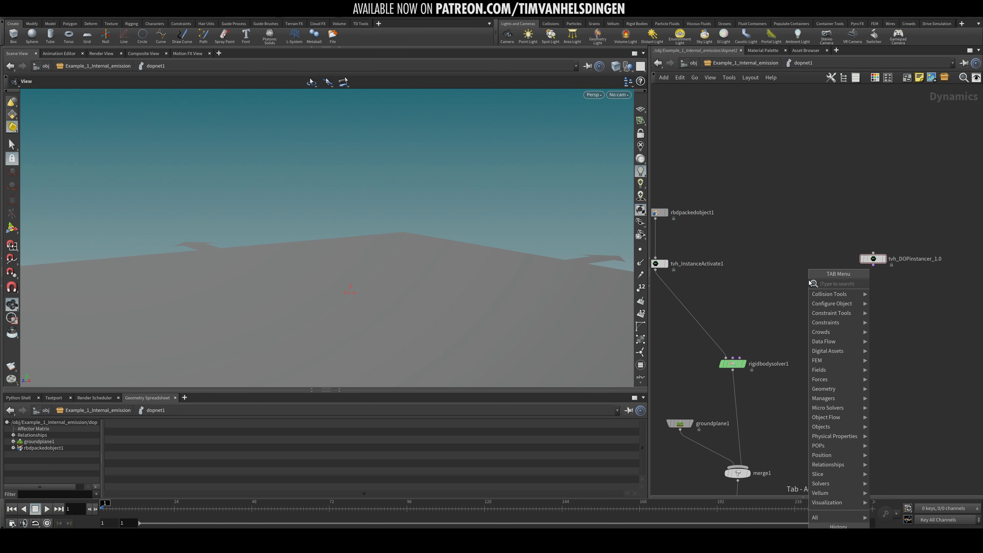
type("tvh")
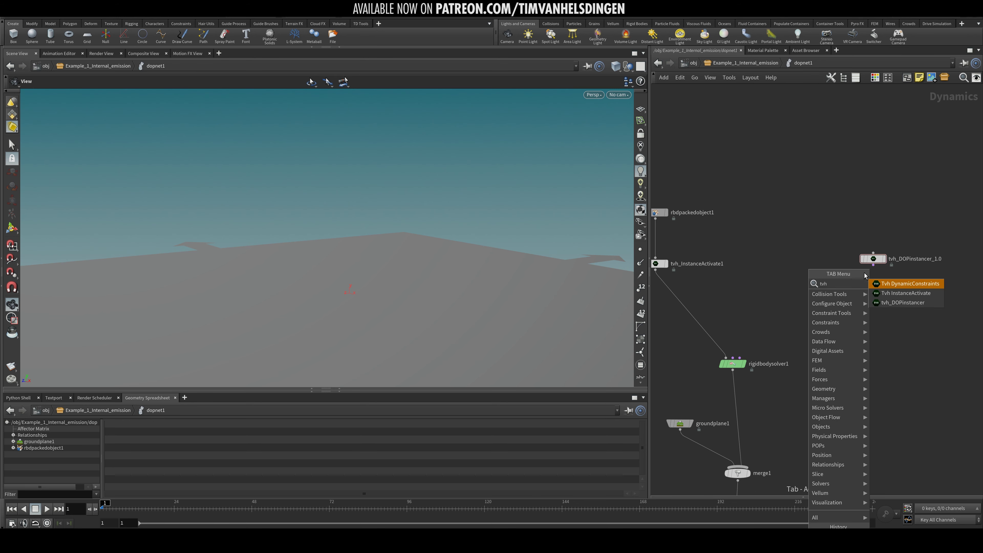
left_click(890, 302)
left_click(785, 305)
left_click(739, 357)
left_click(785, 310)
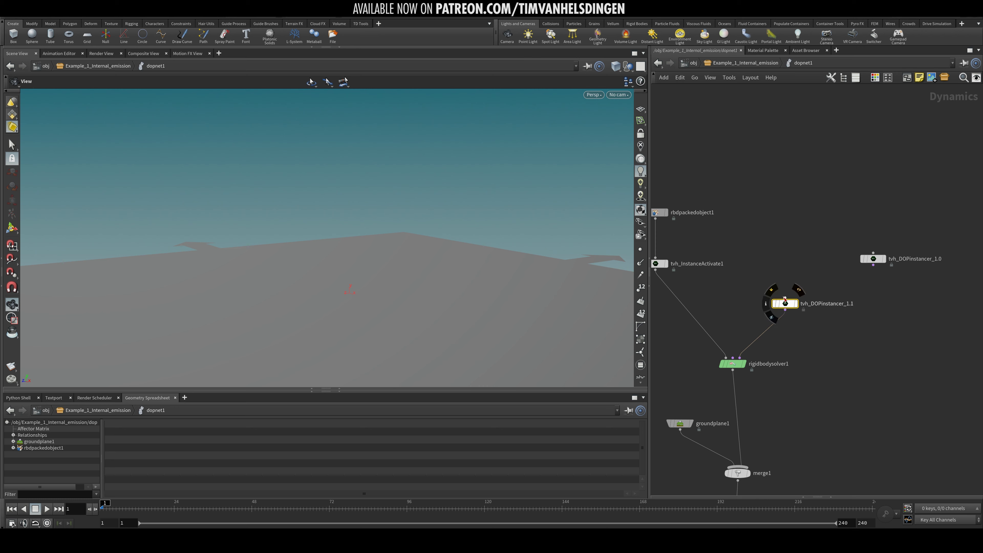
middle_click_drag(763, 285, 793, 296)
left_click(815, 308)
left_click(688, 244)
middle_click_drag(793, 252, 780, 260)
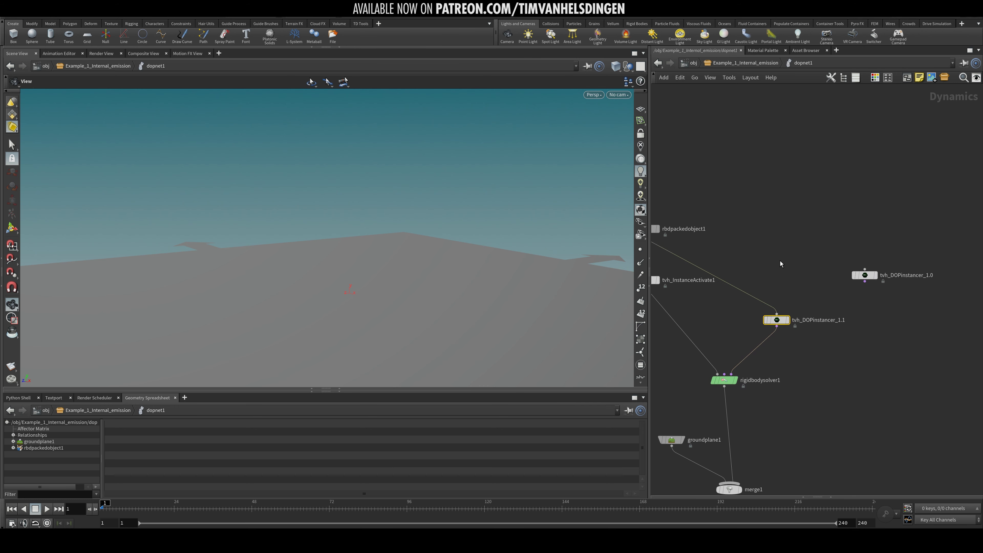
Show the parameters of tvh_DOPinstancer_1.1, view its instance points settings and enable Use Internal Emitter
key("p")
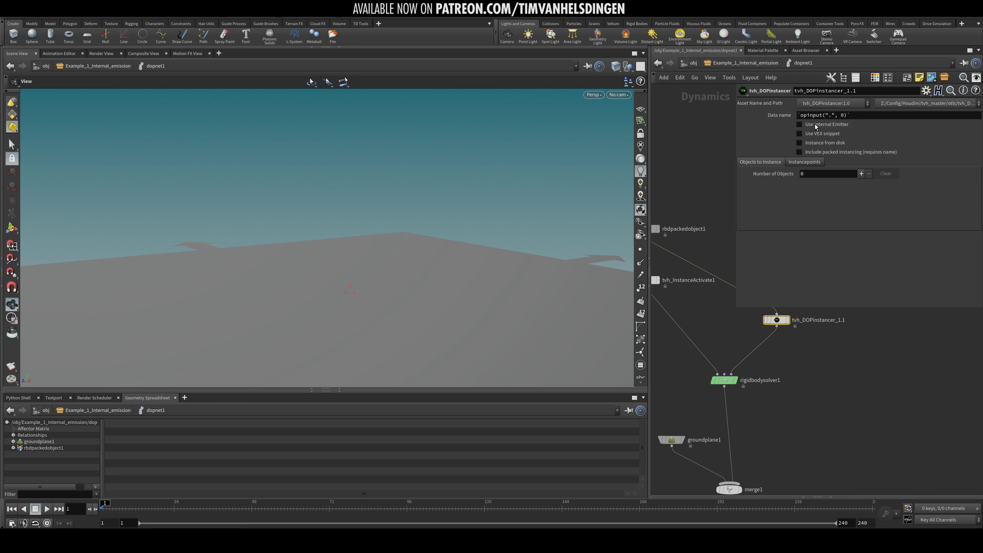
left_click(798, 162)
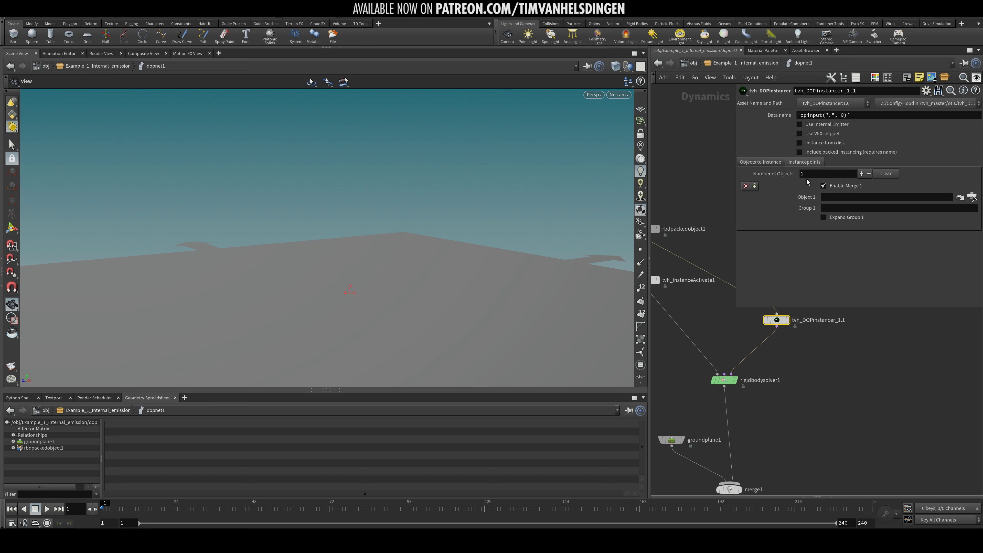
left_click(818, 126)
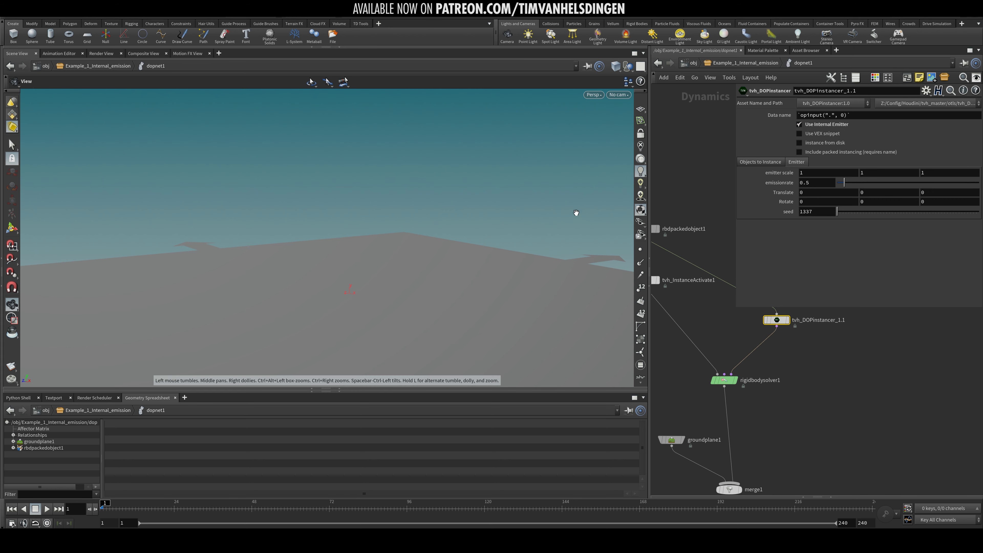
Copy the Object 1 path /obj/Example_1_Internal_emission/Brick1 from tvh_DOPinstancer_1.0 into Object 1 of tvh_DOPinstancer_1.1
middle_click_drag(817, 388, 811, 414)
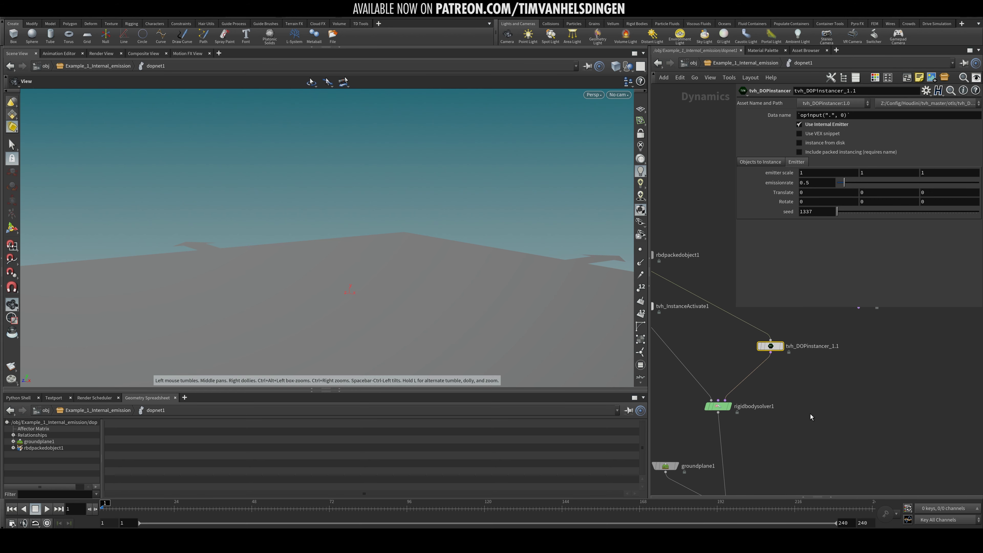
middle_click_drag(819, 347, 796, 392)
scroll(797, 393, "down", 1)
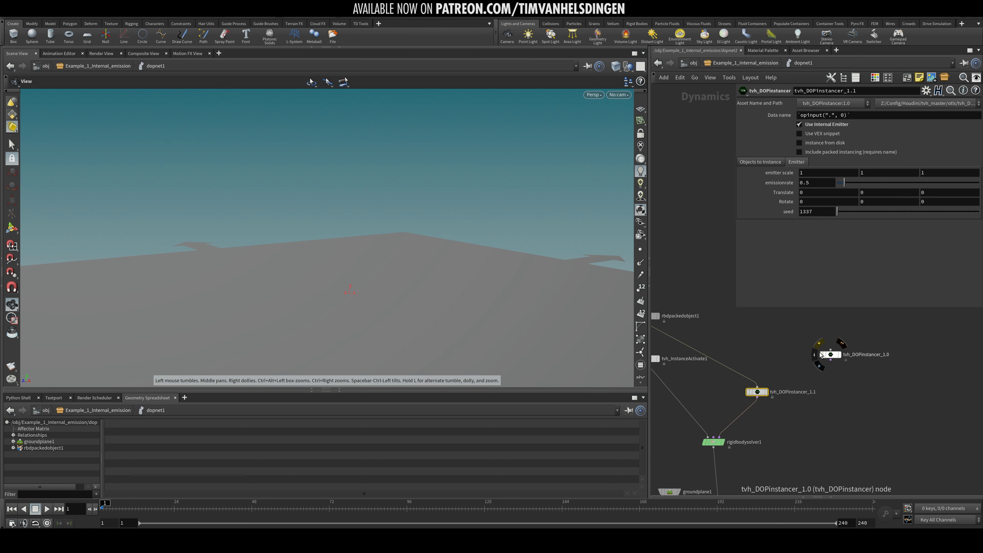
left_click_drag(799, 336, 845, 353)
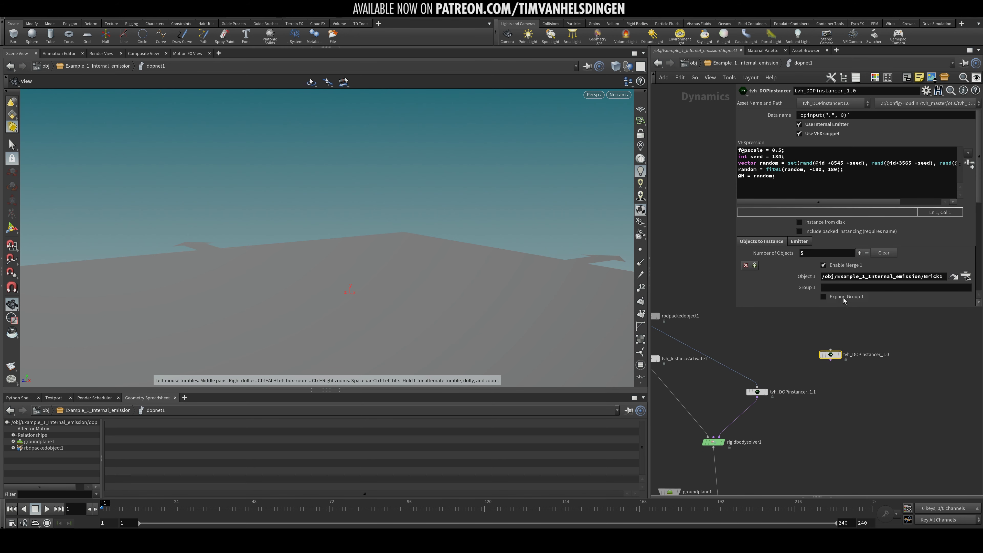
left_click(876, 278)
key("ctrl+c")
left_click_drag(757, 391, 755, 373)
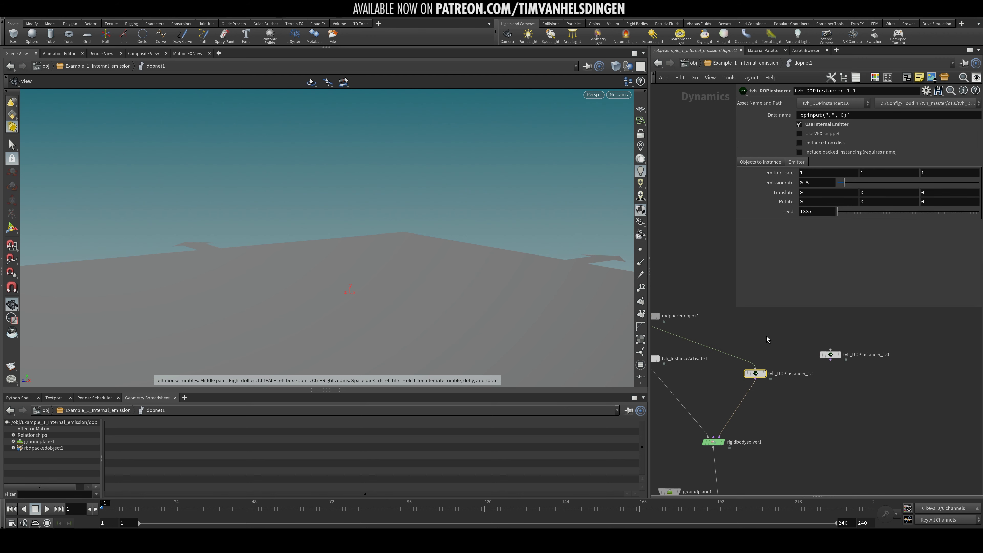
left_click(759, 163)
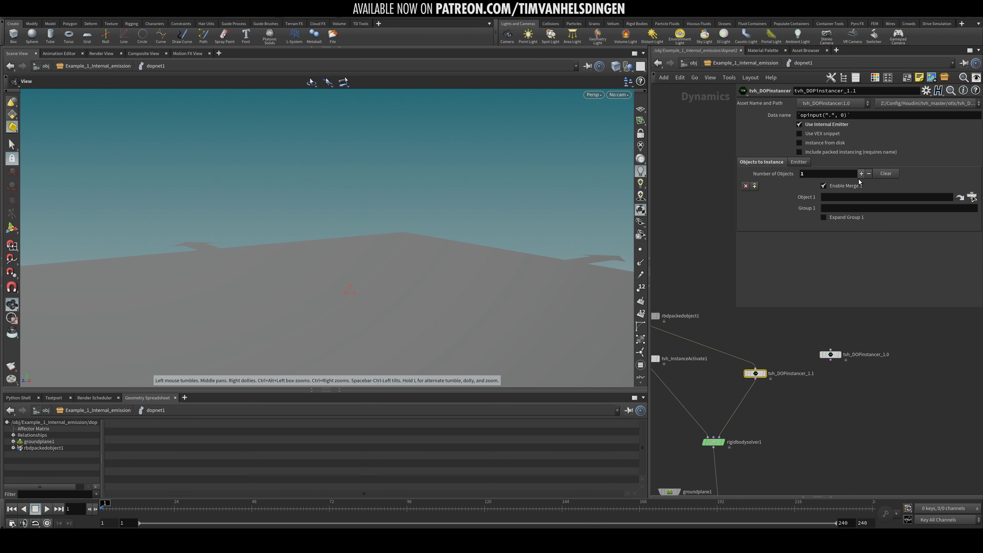
key("ctrl+v")
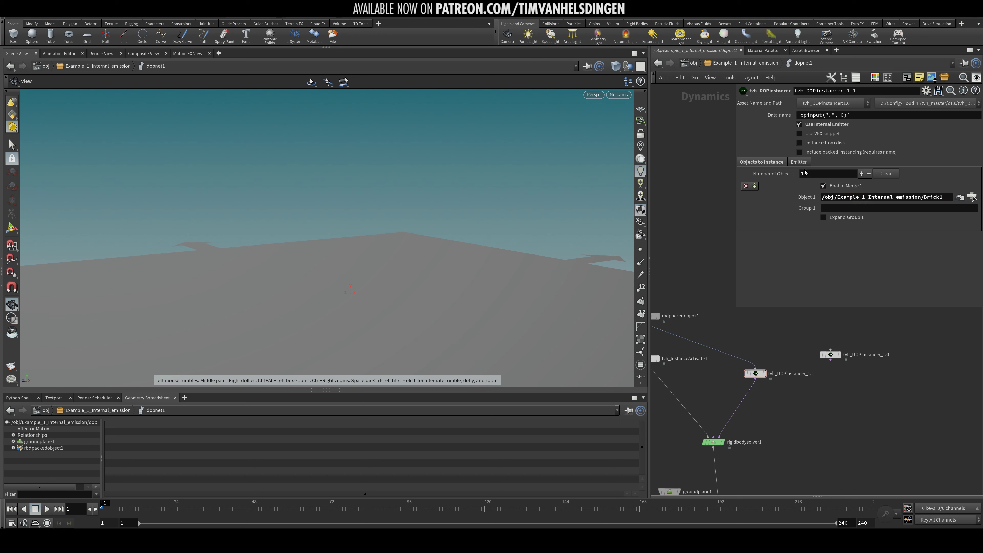
Set the emitter's Y translation to 5.1 and shift it in the viewport to an X translation of about -2.64
left_click(800, 163)
middle_click_drag(867, 195, 842, 194)
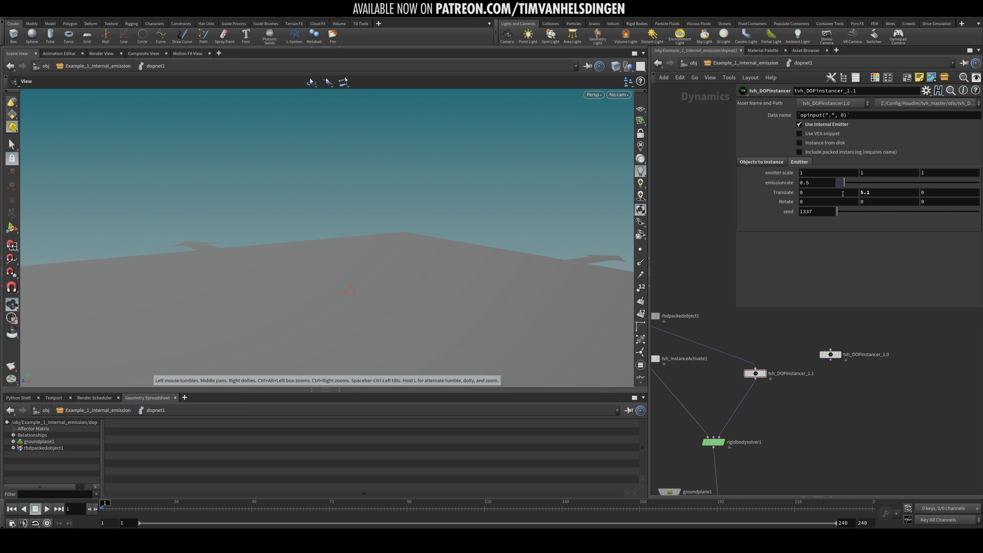
left_click_drag(391, 263, 335, 270)
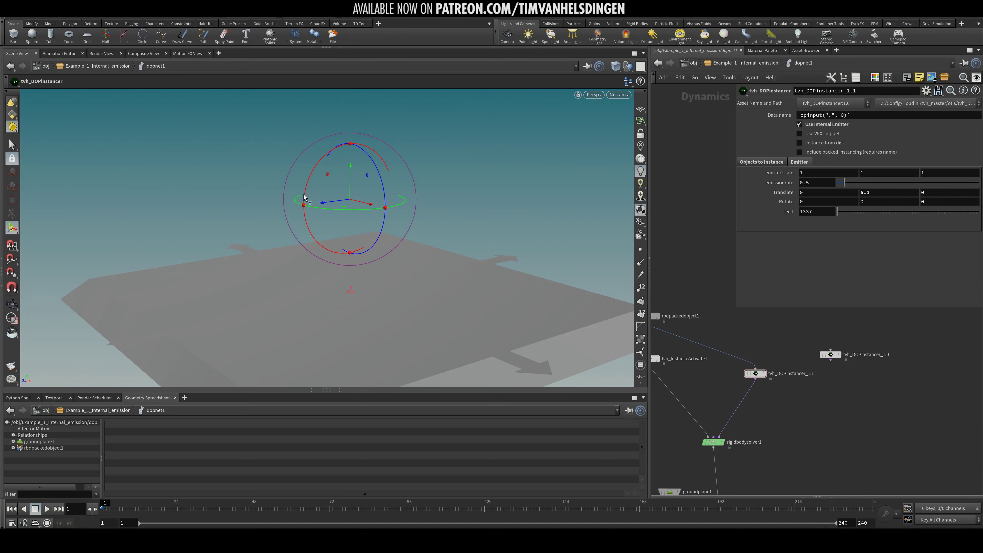
left_click_drag(364, 203, 301, 205)
left_click_drag(365, 229, 326, 218)
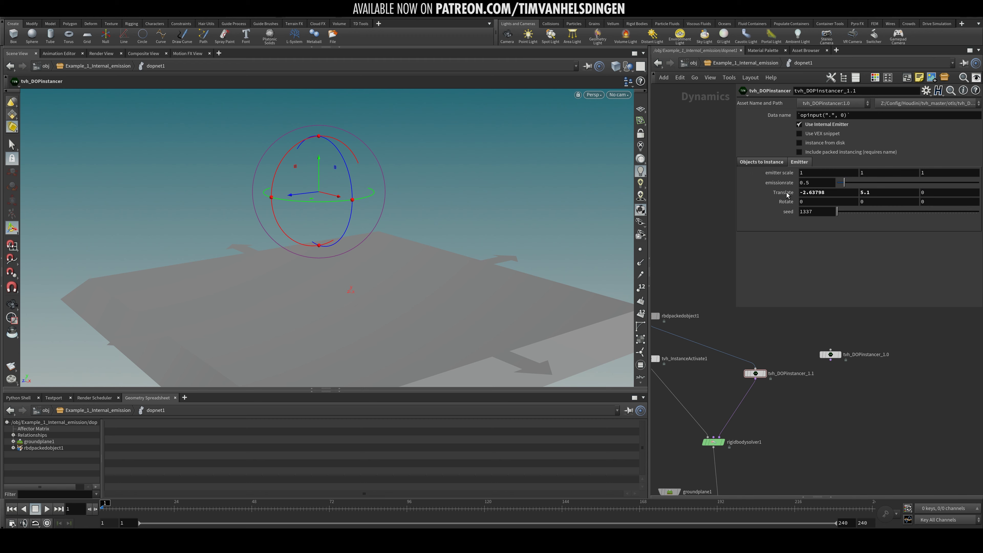
Play the simulation to see the bricks emitted without a VEX snippet, and return to frame 1
left_click_drag(325, 232, 370, 217, "alt")
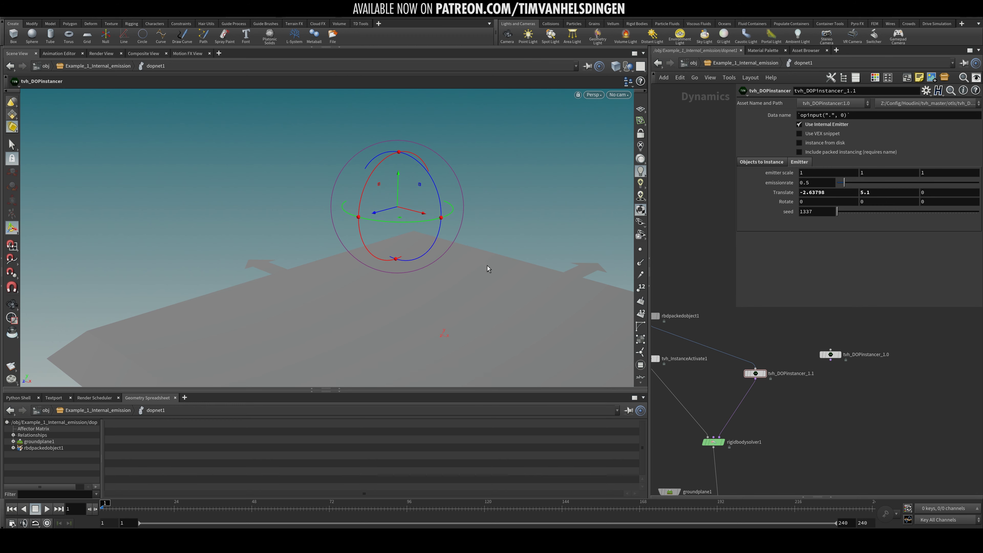
left_click_drag(399, 335, 368, 221, "alt")
key("Up")
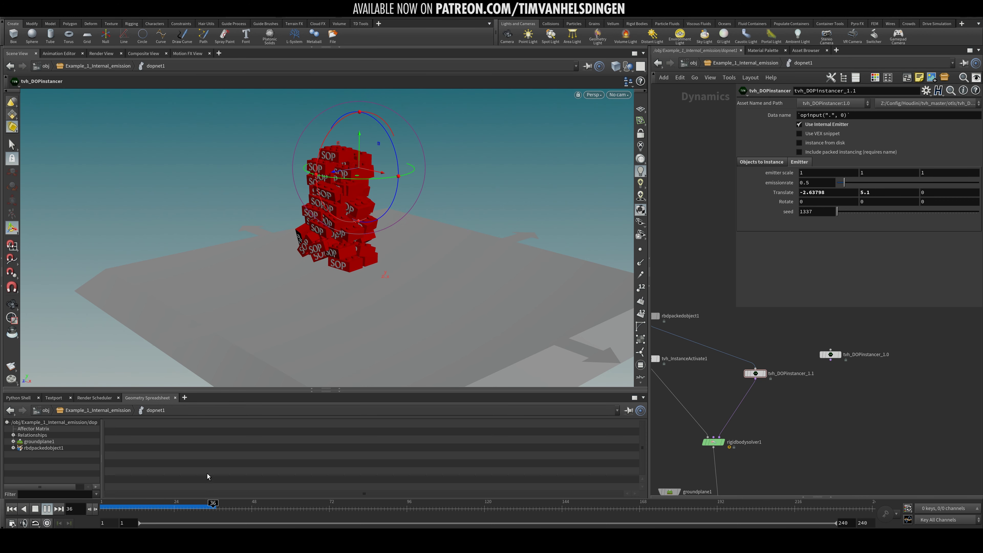
left_click(177, 518)
left_click_drag(177, 518, 83, 518)
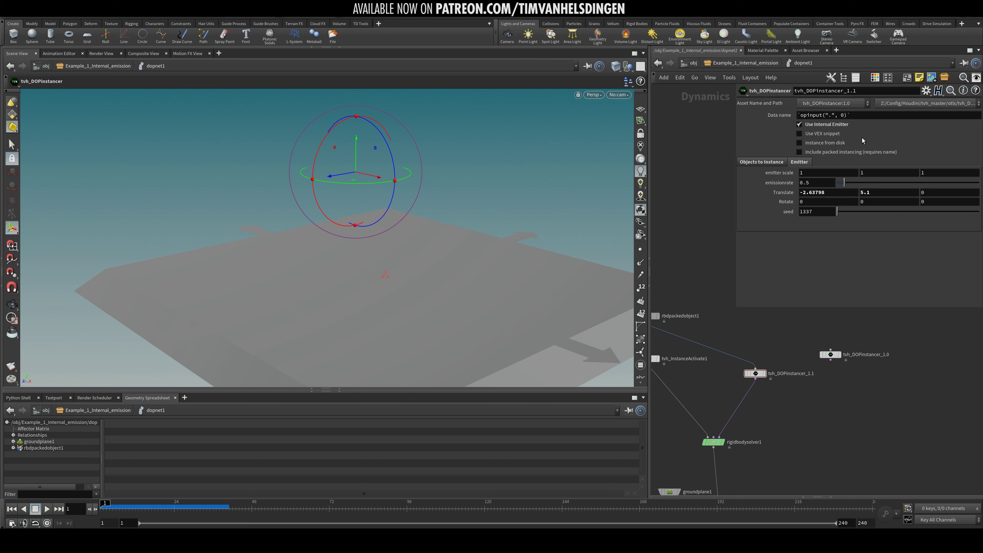
Enable Use VEX snippet on tvh_DOPinstancer_1.1 and copy the complete default VEXpression code
left_click(799, 133)
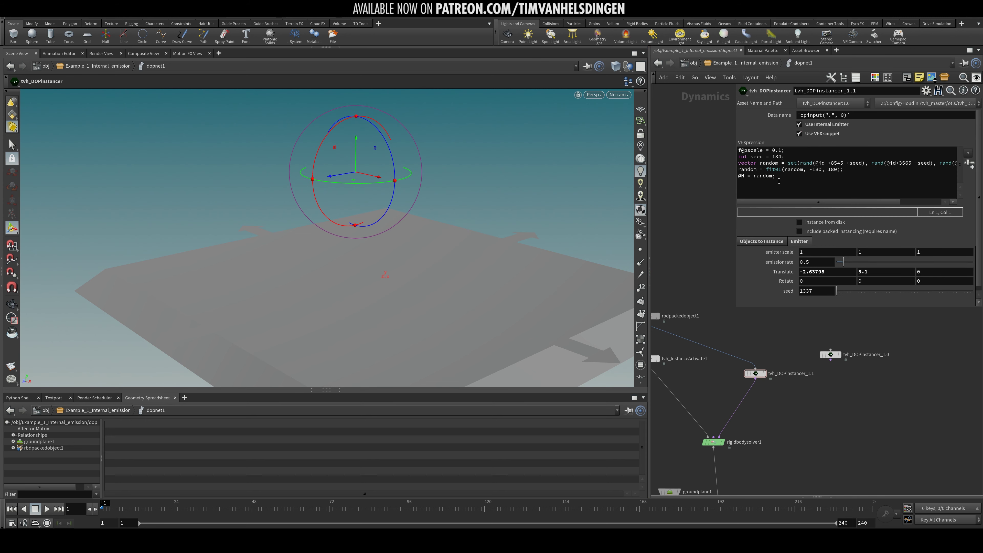
key("ctrl+a")
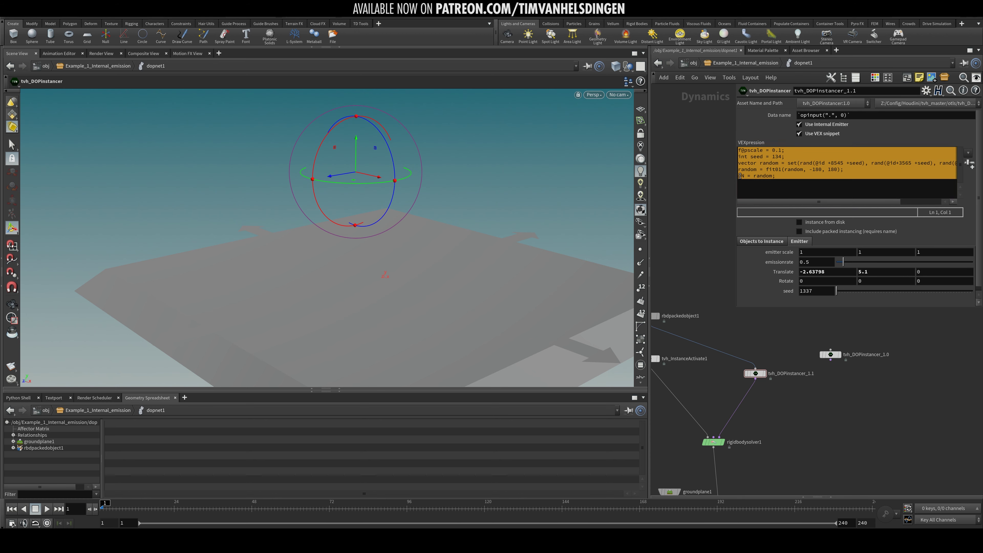
left_click(769, 176)
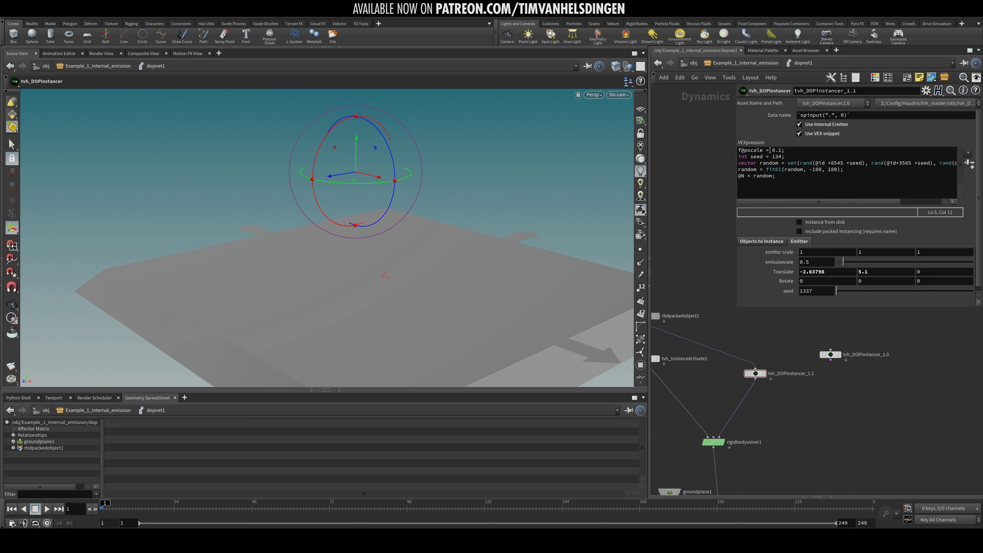
Play the simulation with the default VEX snippet, inspect the scaled and randomly oriented bricks up close, and scrub to frame 44
key("Up")
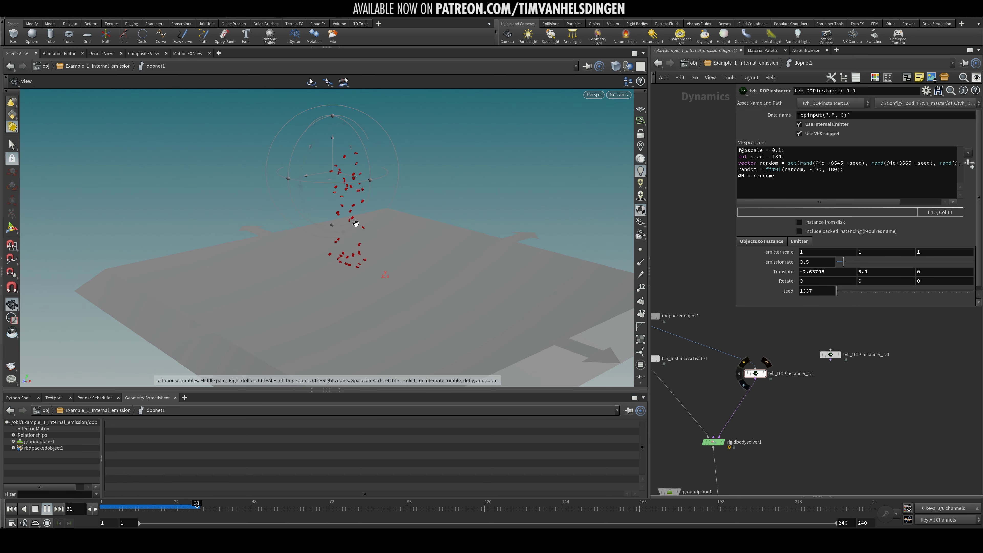
scroll(354, 219, "up", 7, "alt")
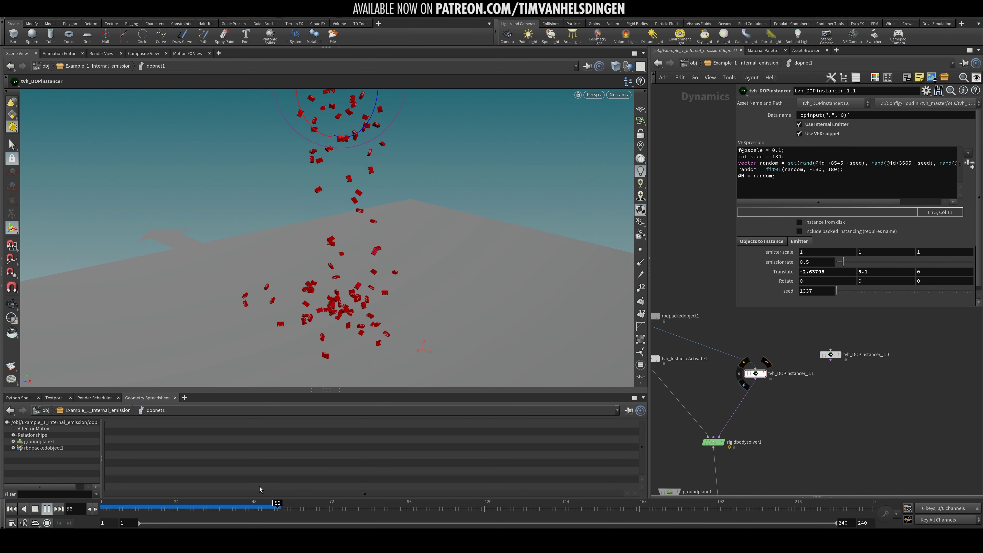
key("Escape")
left_click_drag(199, 506, 239, 506)
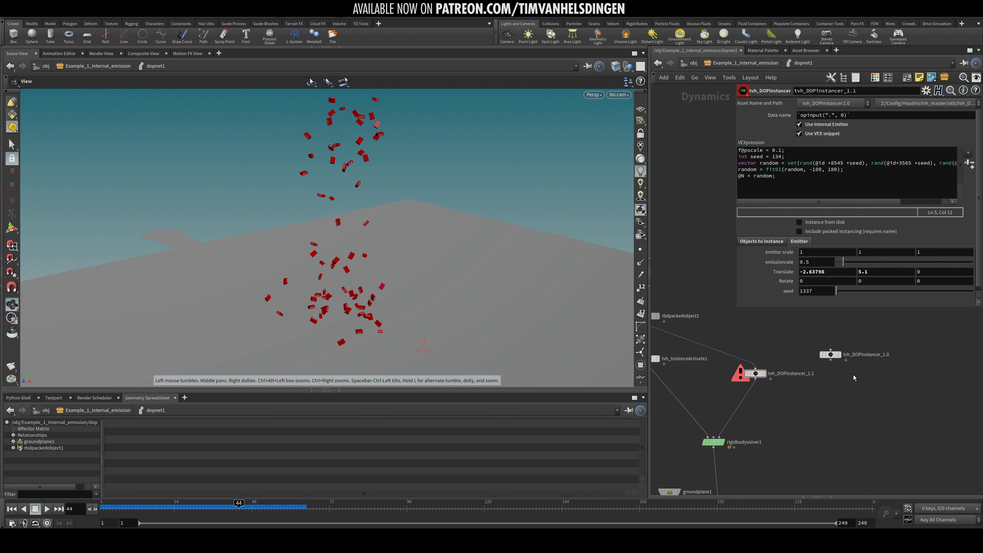
Remove the random orientation lines from the VEX snippet, keeping only f@pscale = 0.1;, and replay the simulation from the first frame
left_click_drag(788, 185, 738, 154)
key("BackSpace")
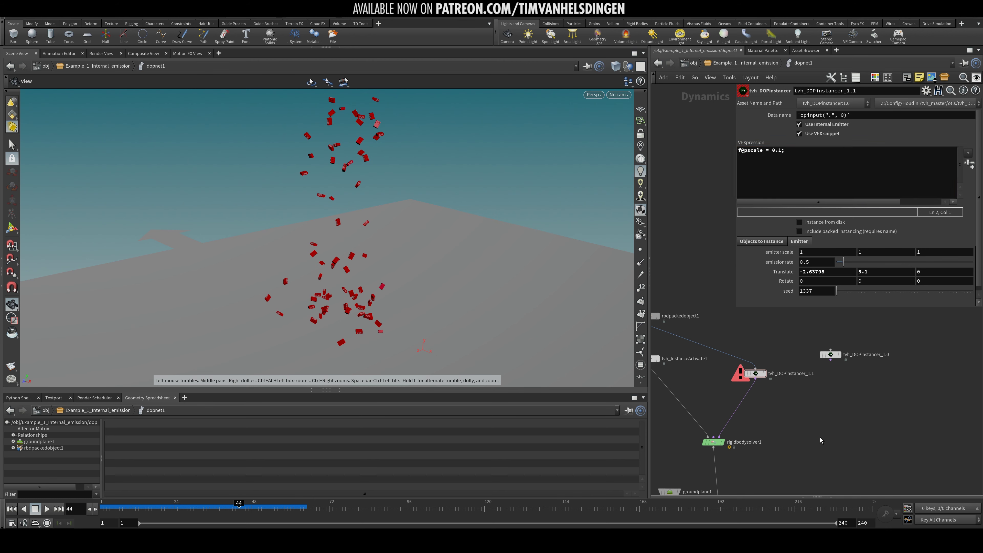
key("ctrl+Up")
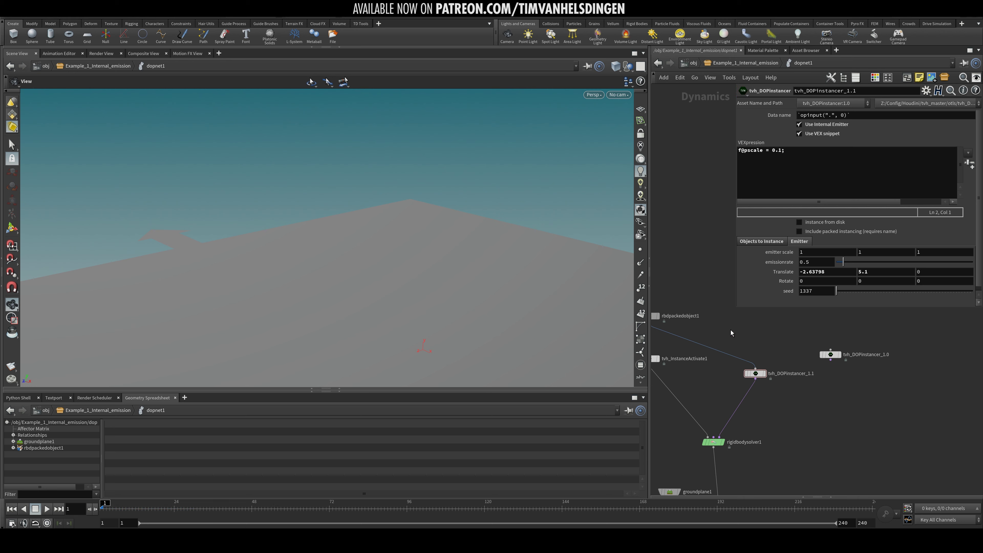
key("Up")
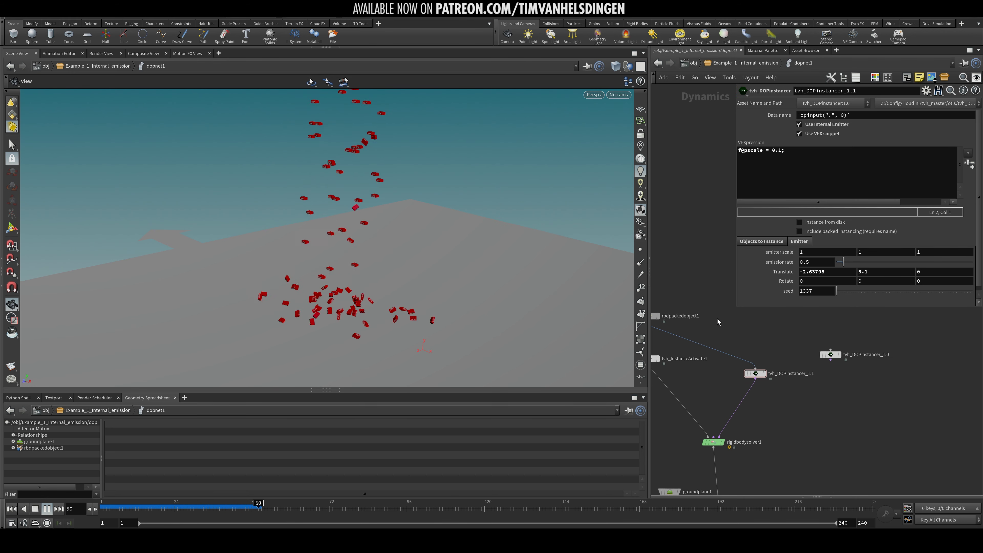
key("Up")
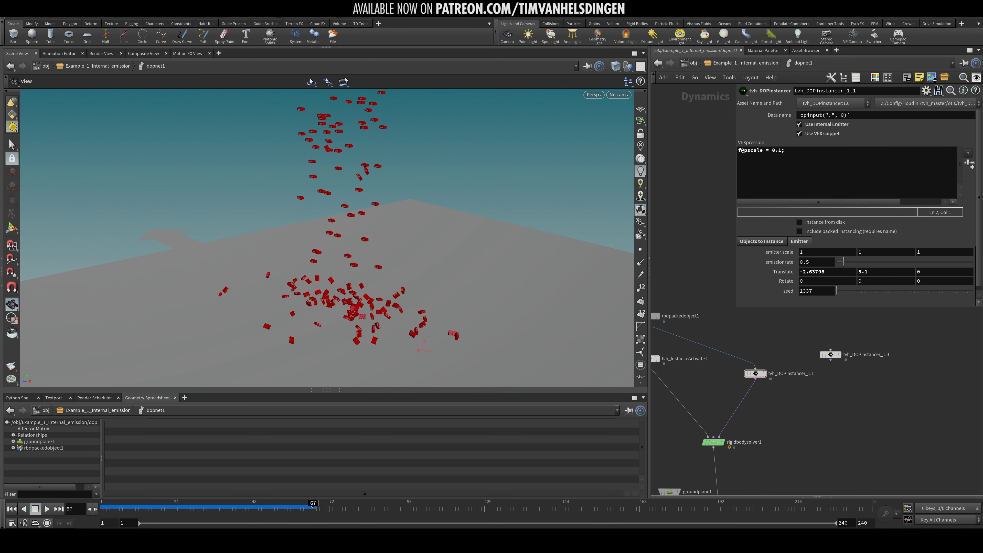
Replace the VEX snippet with the copied full code including the random @N lines, and replay the simulation from the first frame
left_click(796, 176)
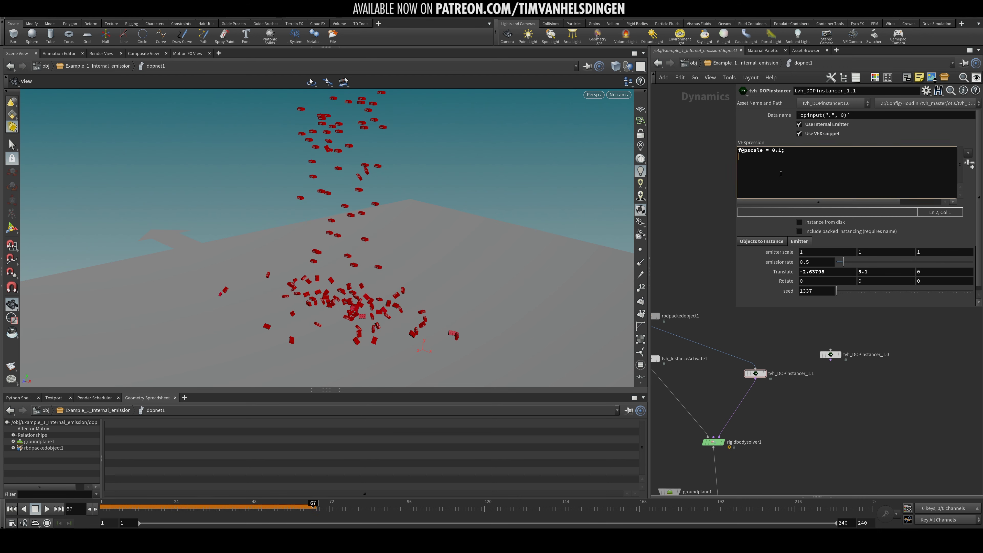
key("ctrl+a")
key("ctrl+v")
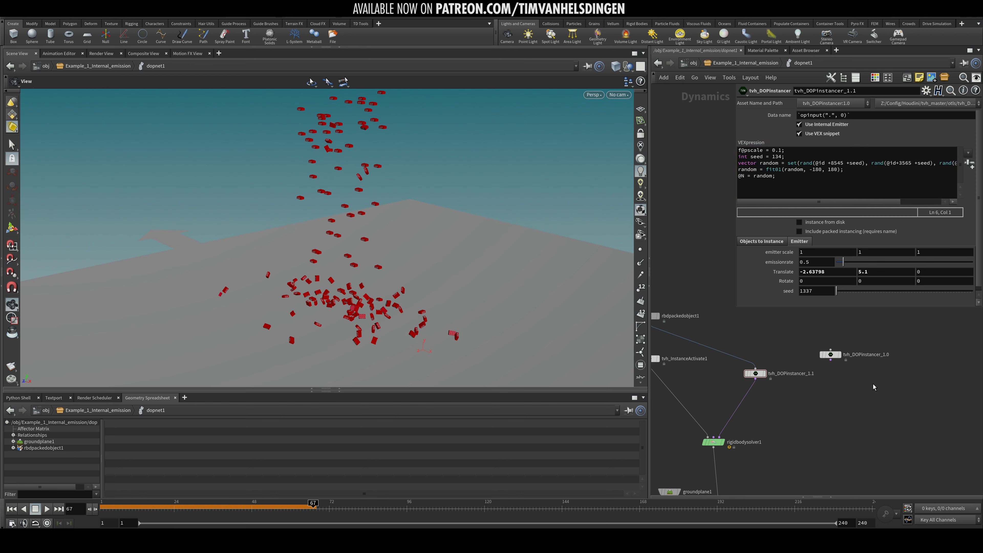
key("ctrl+Up")
key("Up")
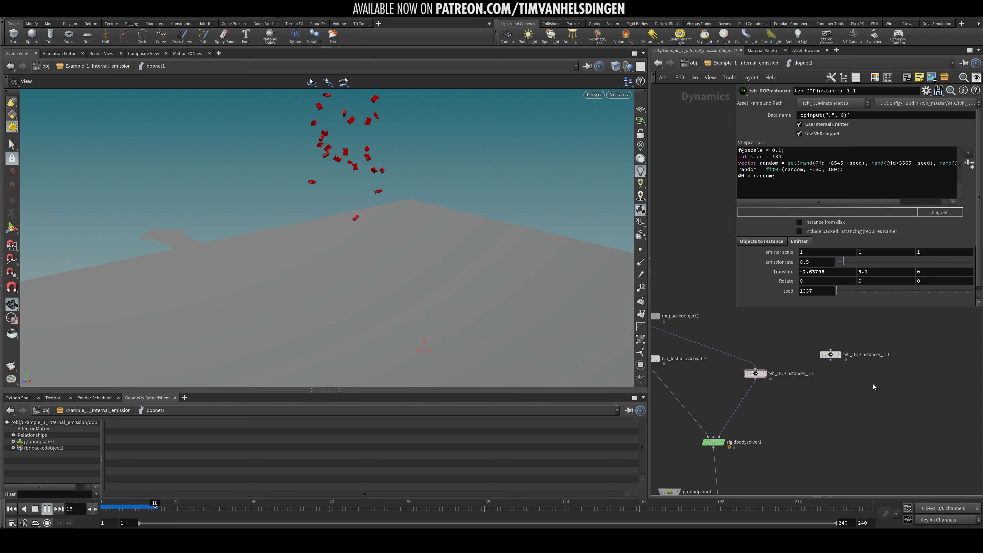
Raise the emitter's emission rate to 1.39 and replay the simulation from the first frame
key("Up")
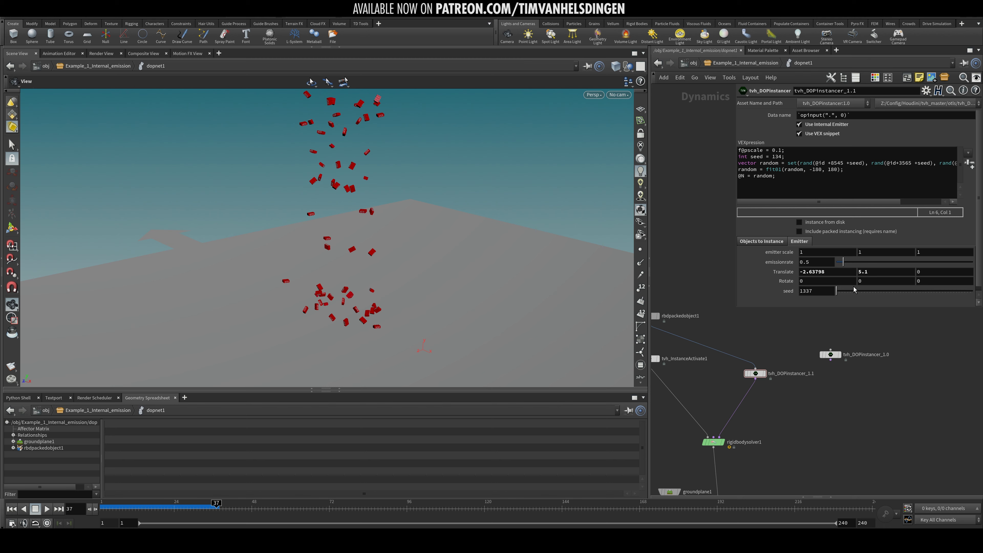
left_click_drag(850, 262, 858, 266)
key("ctrl+Up")
key("Up")
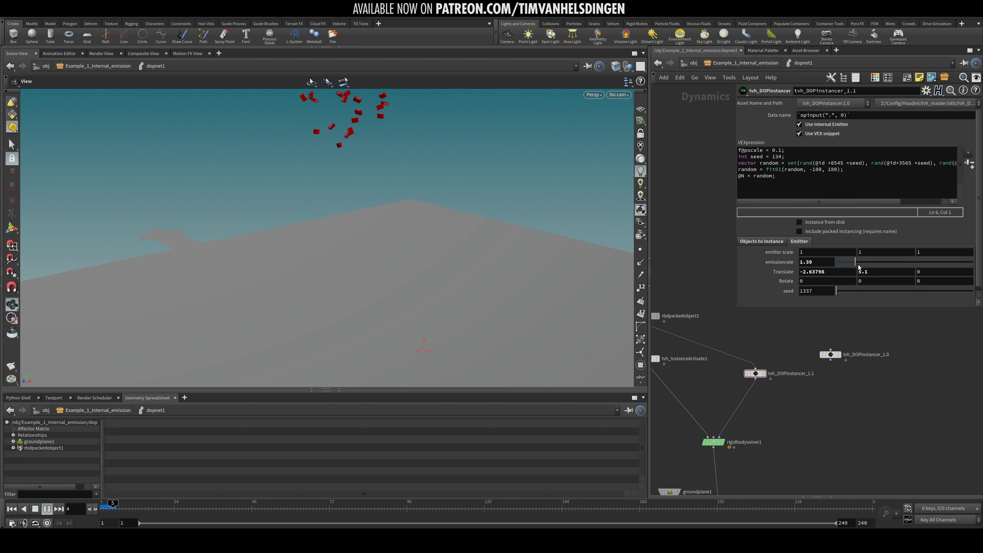
key("ctrl+Up")
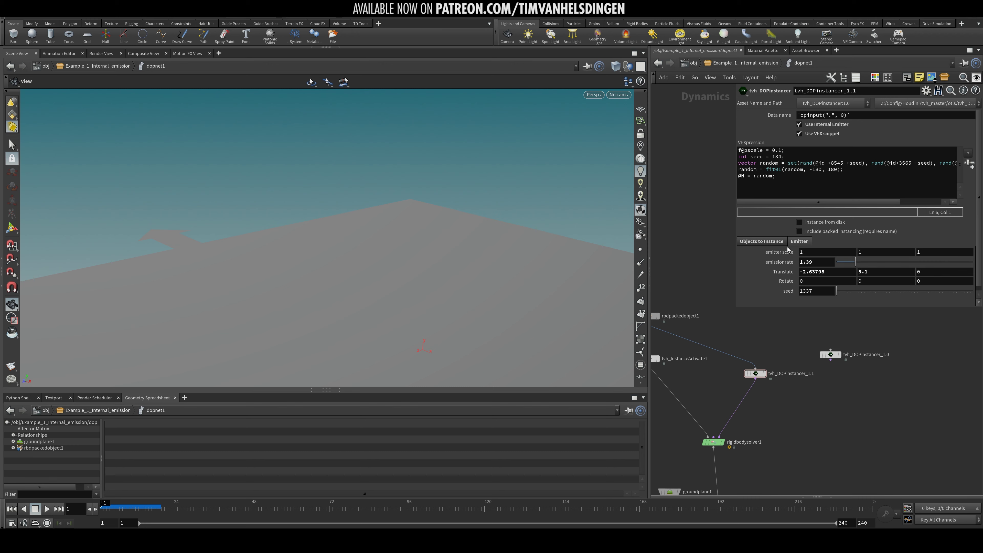
Set the emitter scale to 0, 0, 0, play the simulation, and return to the first frame
double_click(803, 252)
type("0")
key("Tab")
type("0")
key("Tab")
type("0")
key("Return")
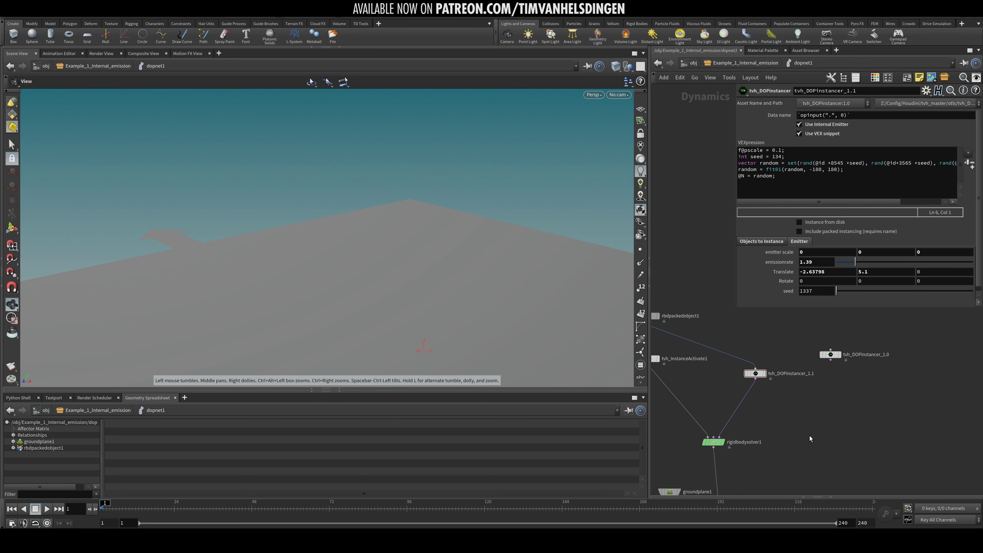
key("Up")
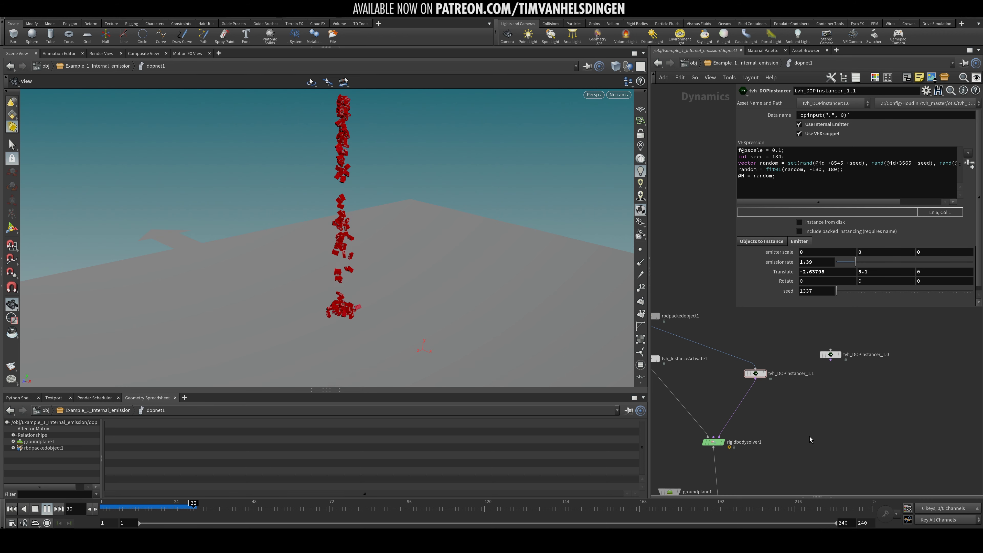
key("ctrl+Up")
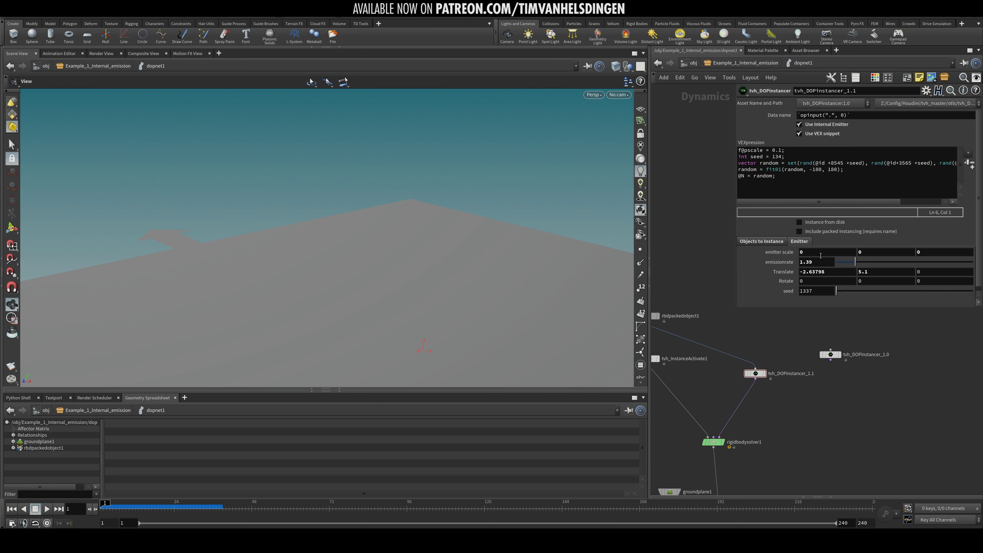
Reset the emitter scale and emission rate to their defaults of 1, 1, 1 and 0.5, then play the simulation briefly
middle_click(929, 252, "ctrl")
middle_click(878, 252, "ctrl")
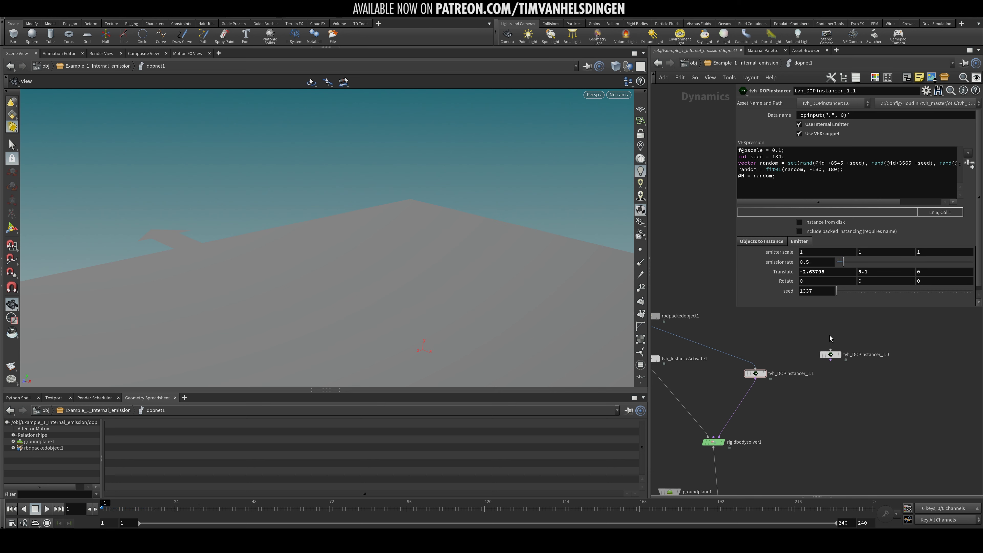
scroll(818, 387, "up", 2)
key("Up")
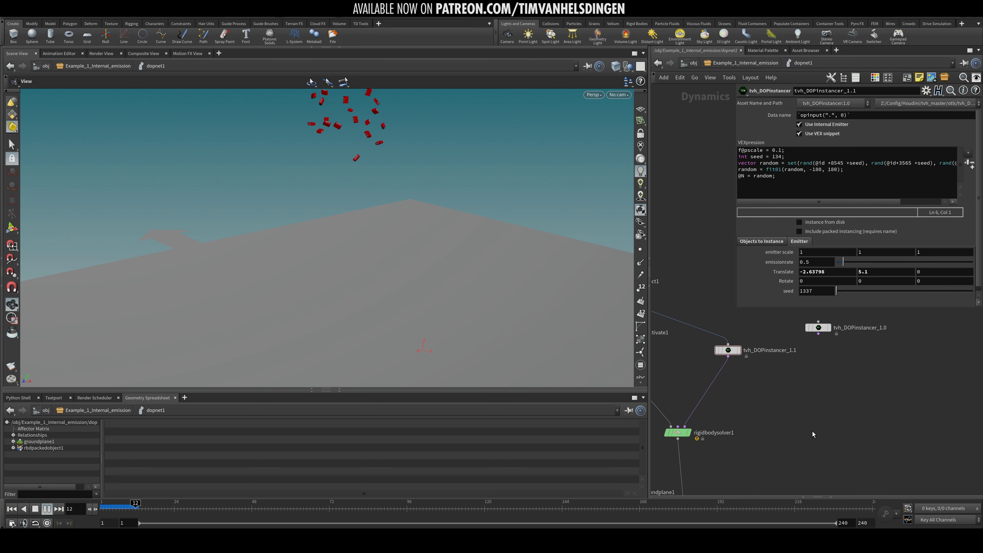
key("Up")
Set the number of objects to instance on tvh_DOPinstancer_1.1 to 5
middle_click_drag(800, 404, 840, 399)
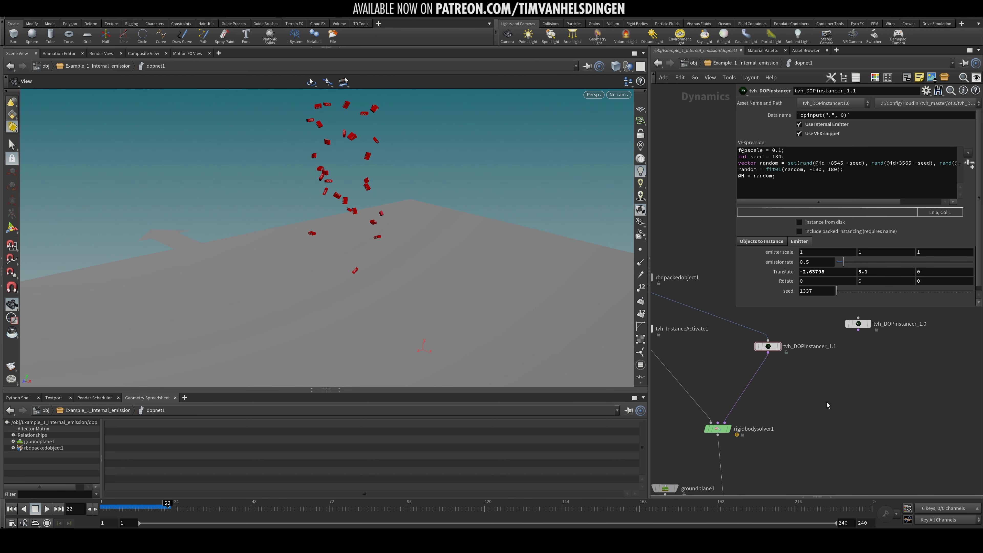
scroll(832, 403, "up", 2)
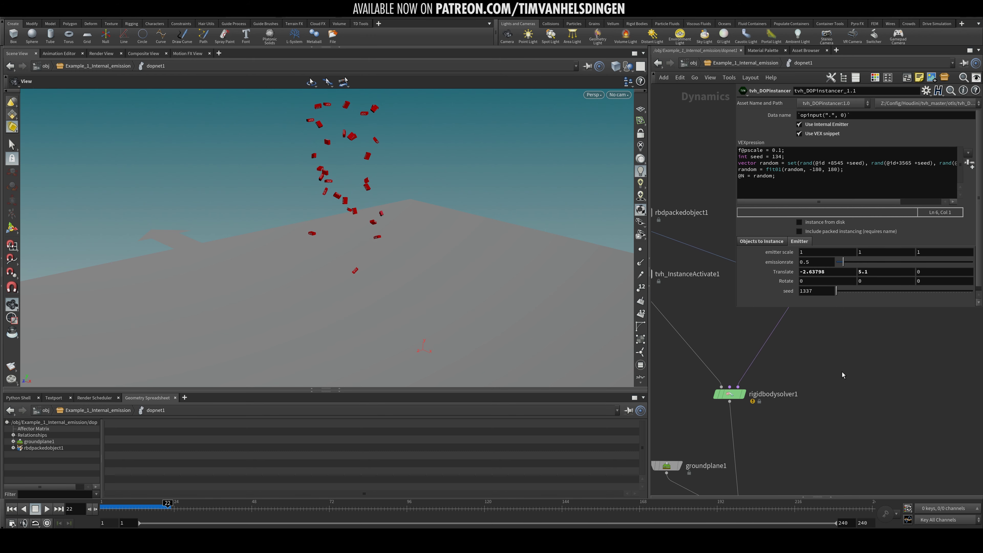
left_click(775, 242)
left_click(858, 253)
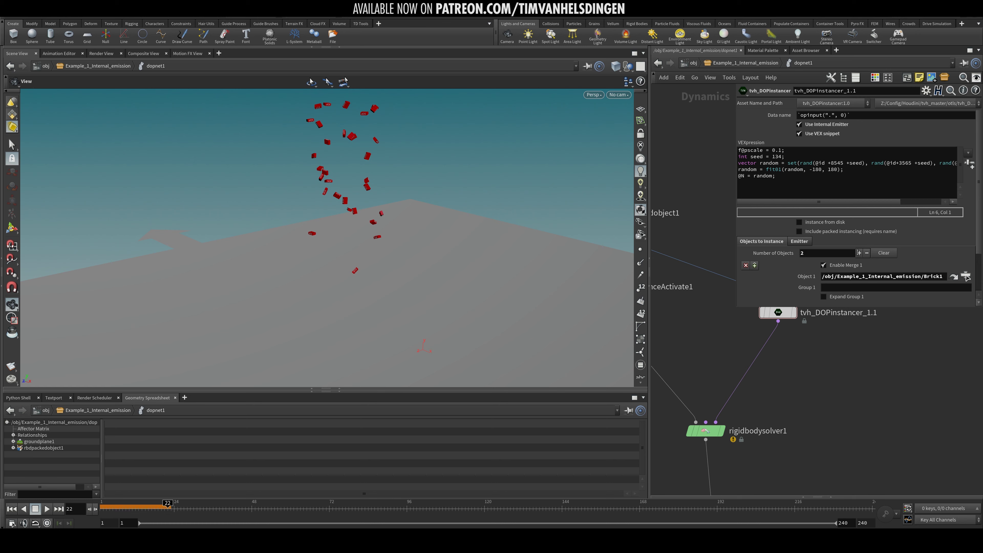
left_click(859, 253)
left_click(859, 253)
left_click(859, 253)
scroll(874, 247, "down", 1)
Copy the Object 1 path into Object 2 and change it to /obj/Example_1_Internal_emission/Brick2
triple_click(883, 244)
key("ctrl+c")
left_click(882, 288)
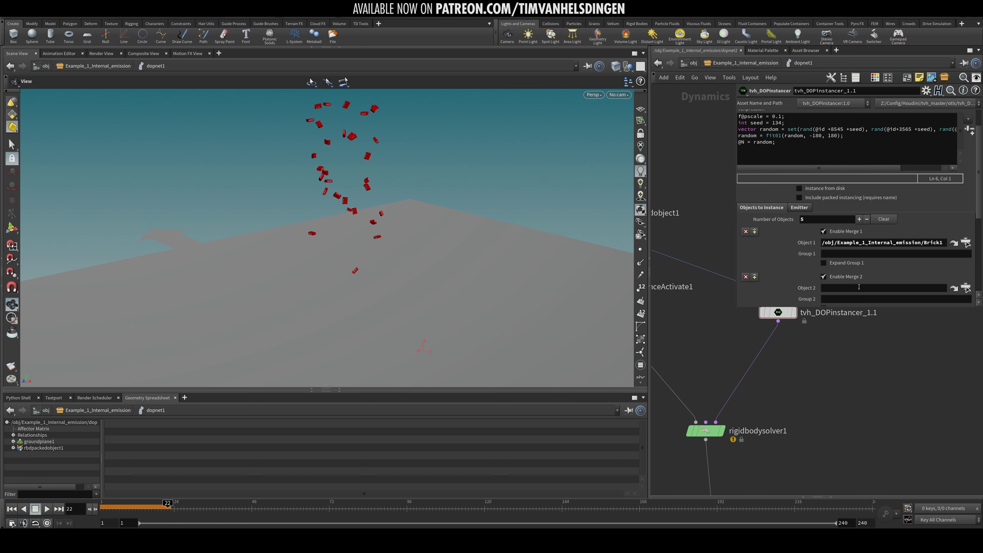
key("ctrl+v")
scroll(874, 268, "down", 1)
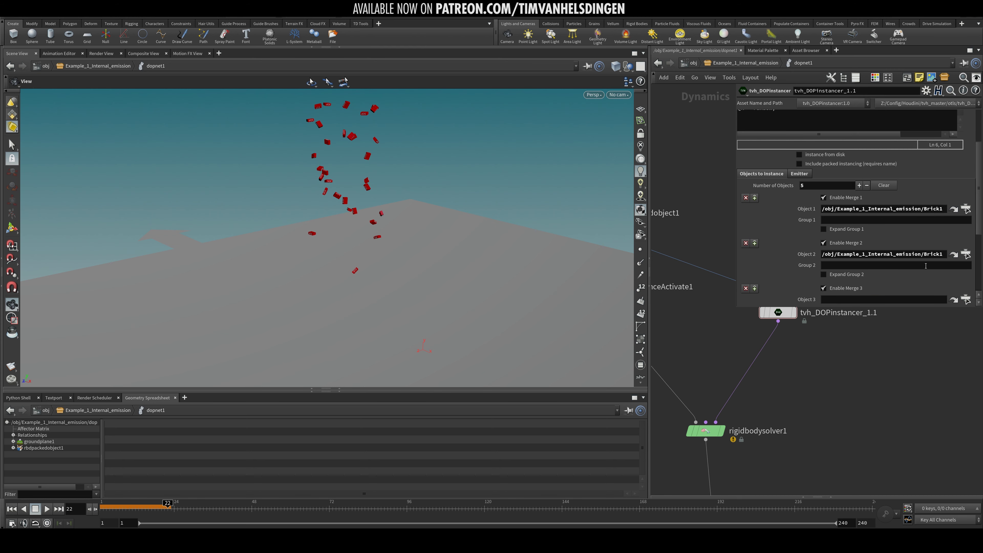
left_click(941, 255)
key("BackSpace")
type("2")
Fill Object 3 and Object 4 with the copied path, ending in Brick3 and Brick4 respectively
left_click(912, 299)
key("ctrl+v")
key("BackSpace")
type("3")
key("Return")
scroll(912, 284, "down", 2)
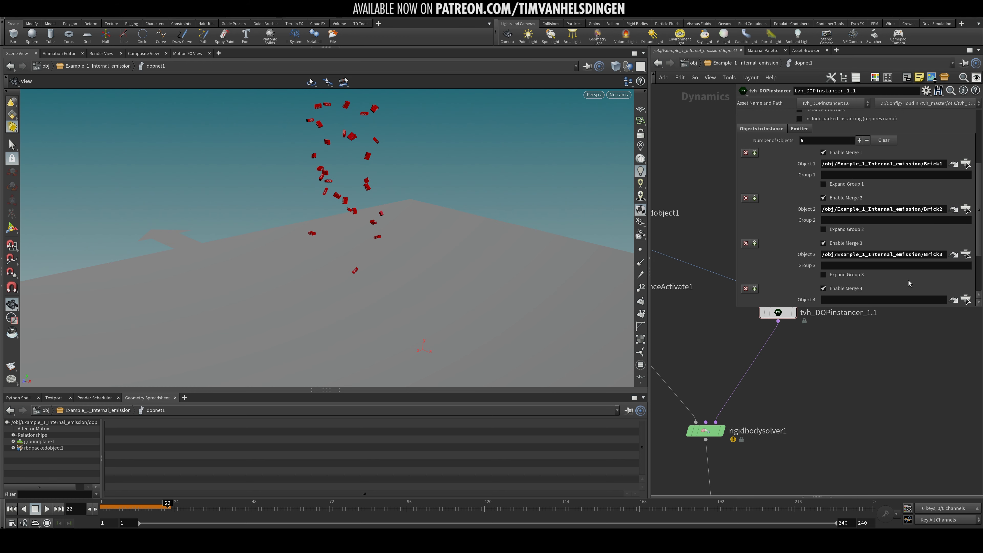
left_click(910, 302)
key("ctrl+v")
key("BackSpace")
type("4")
key("Return")
Set Object 5 to /obj/Example_1_Internal_emission/Brick5 using the copied path
scroll(900, 281, "down", 5)
left_click(910, 289)
key("ctrl+v")
key("BackSpace")
type("6")
key("Return")
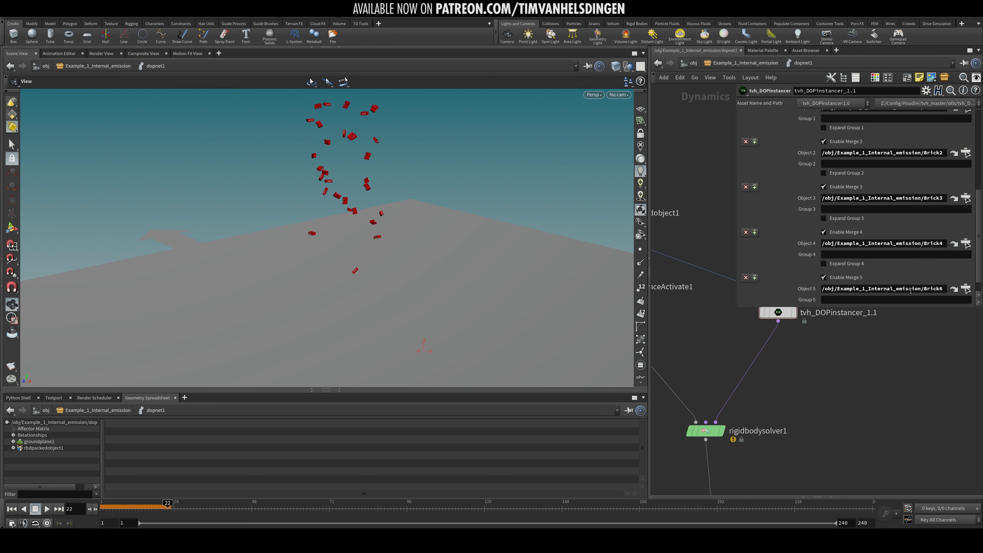
left_click(942, 289)
key("BackSpace")
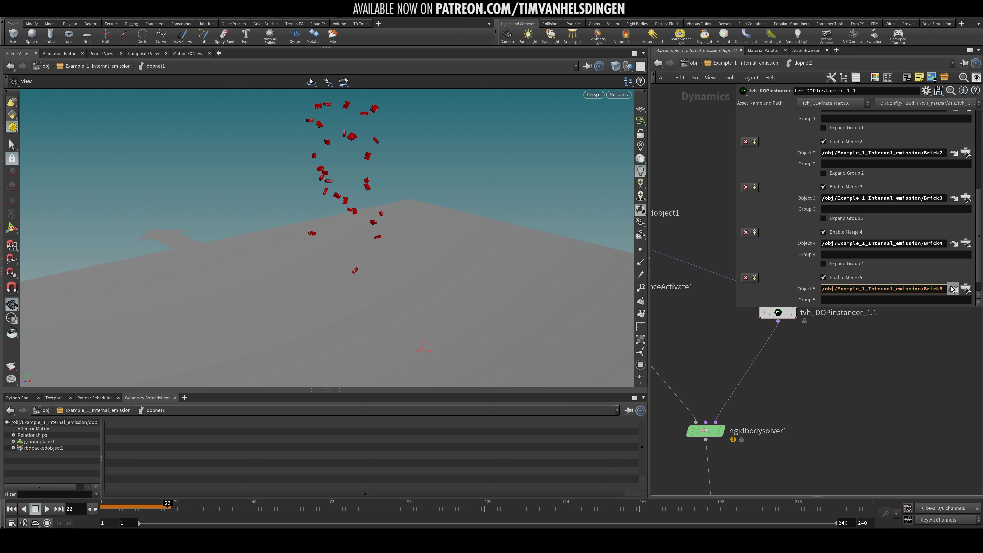
type("5")
key("Return")
Replay the simulation from the first frame and examine the mix of instanced bricks from a lower viewpoint
key("ctrl+Up")
key("Up")
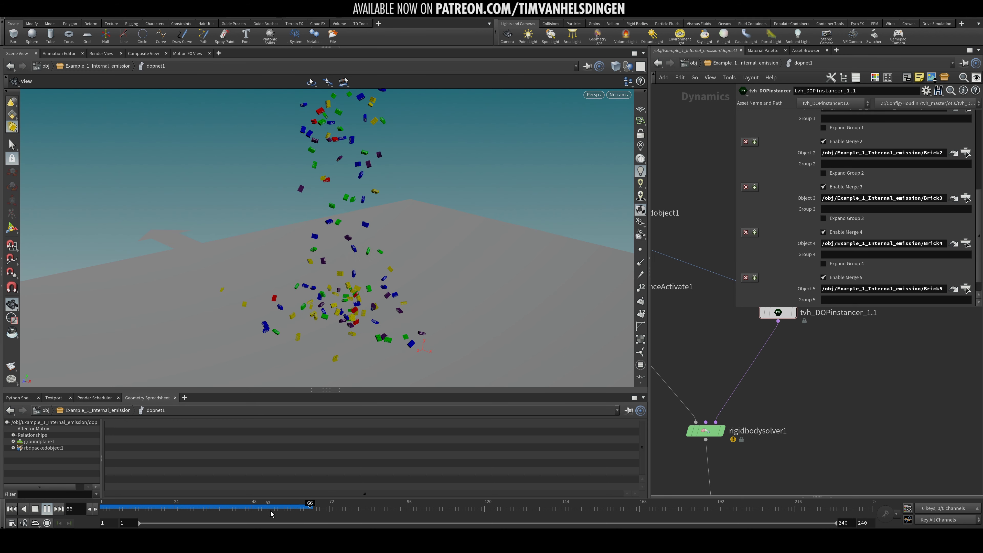
left_click_drag(348, 277, 344, 157)
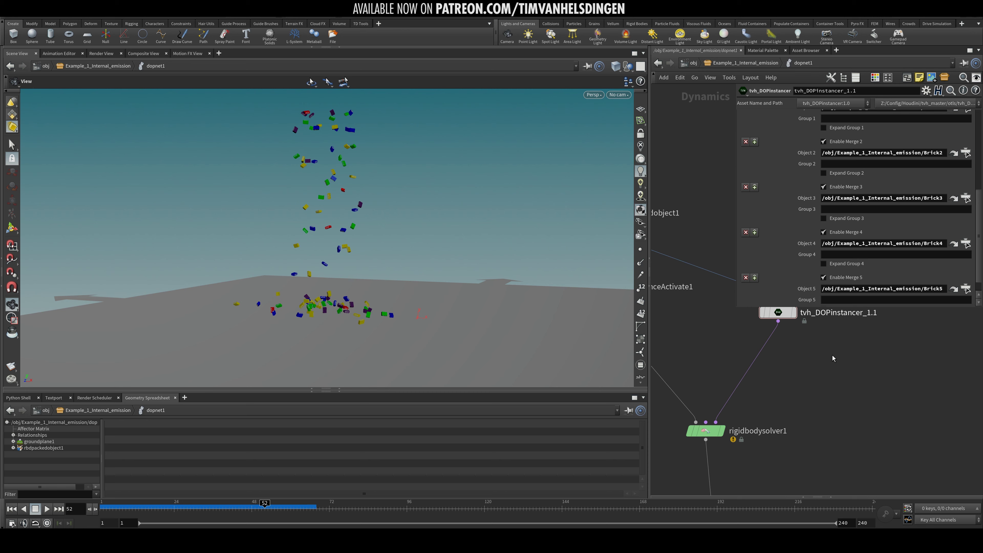
Add the velocity line v@v = set(10,0,0); at the end of the VEX snippet on tvh_DOPinstancer_1.1
middle_click_drag(825, 401, 806, 468)
left_click(758, 380)
scroll(792, 152, "up", 5)
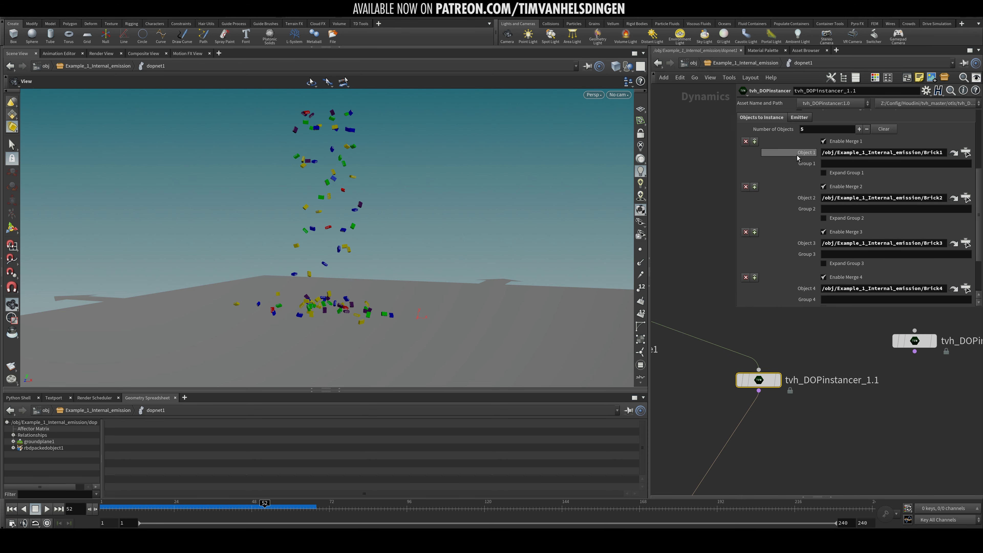
left_click(796, 137)
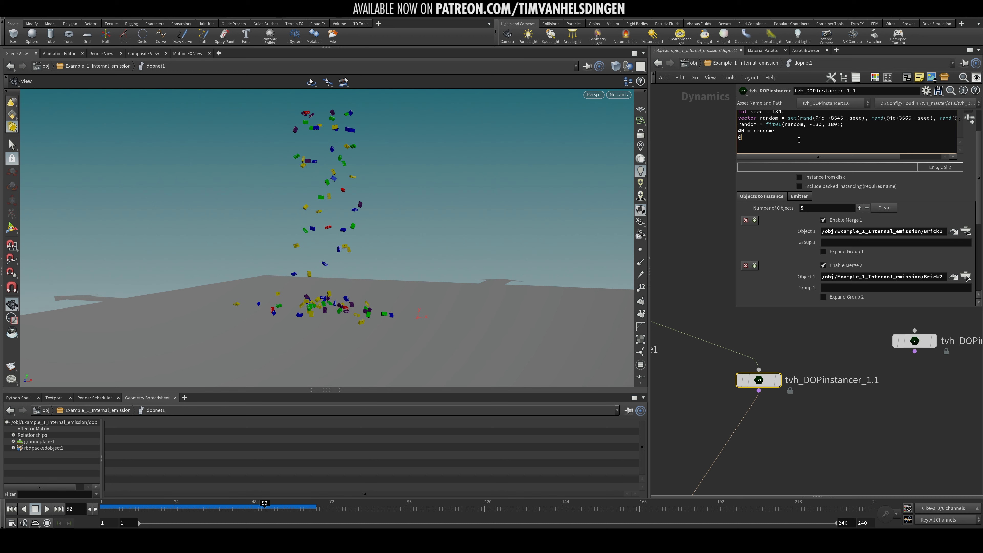
type("v@v = set(10,0,0);")
Replay the simulation from the first frame, view the bricks' trajectory from farther away, and scrub through the cached frames
key("ctrl+Up")
key("Up")
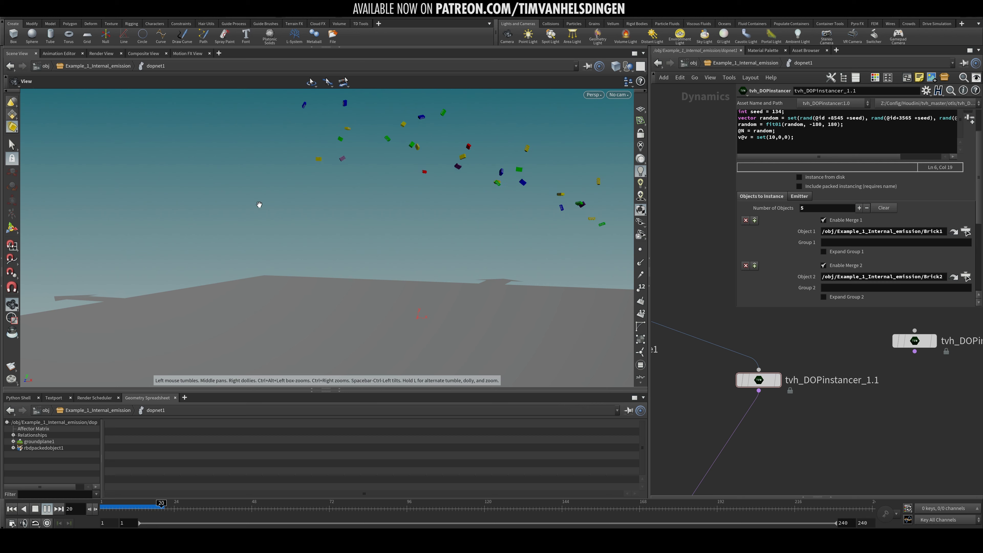
key("Up")
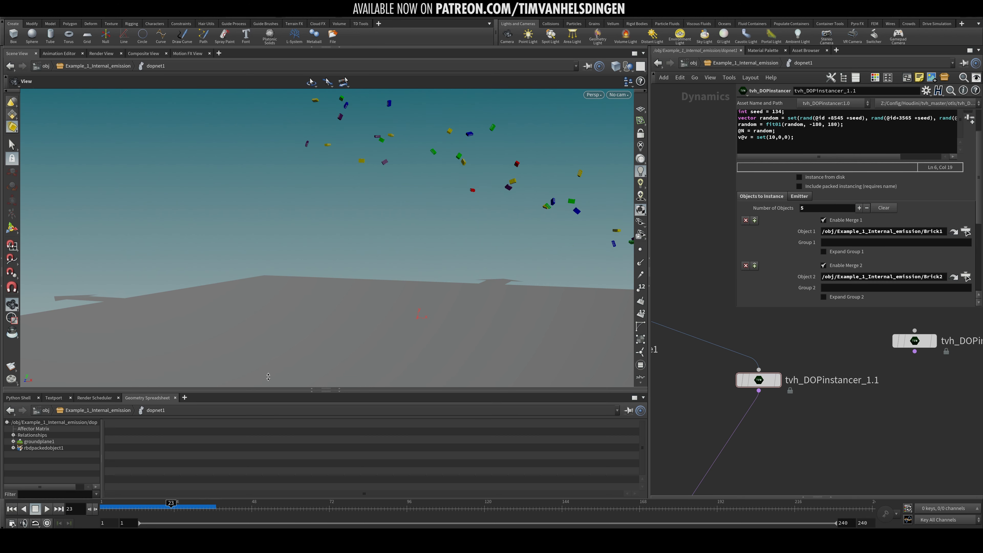
left_click_drag(268, 376, 329, 227)
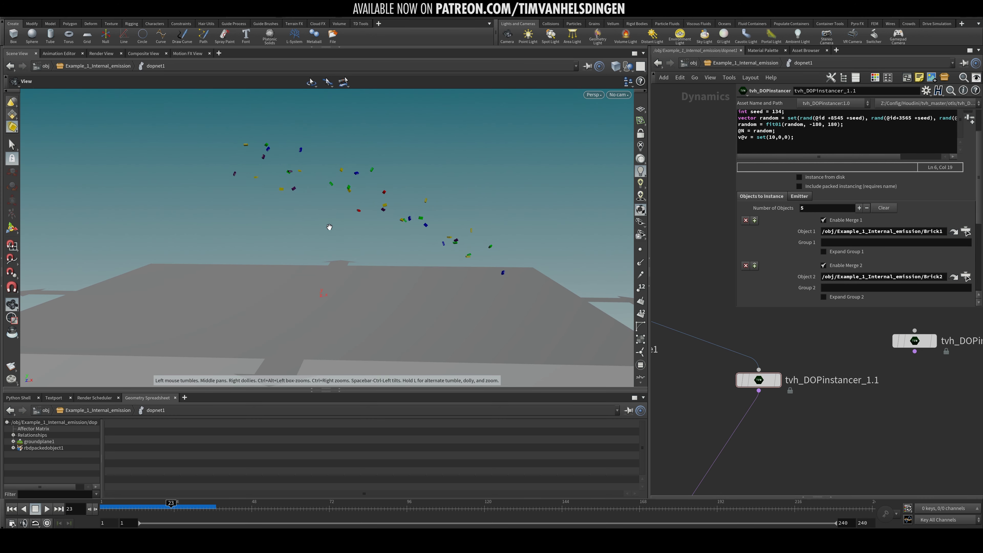
mouse_move(160, 510)
left_mouse_down()
mouse_move(106, 512)
mouse_move(168, 515)
left_mouse_up()
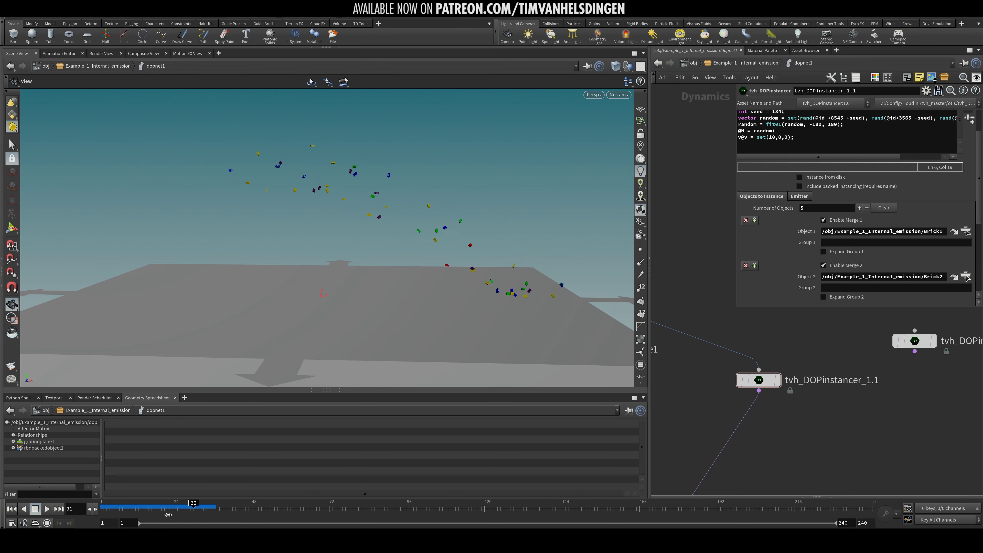
left_click(168, 515)
Enlarge the parameter area to review the VEX snippet and the list of objects to instance together
scroll(875, 235, "down", 2)
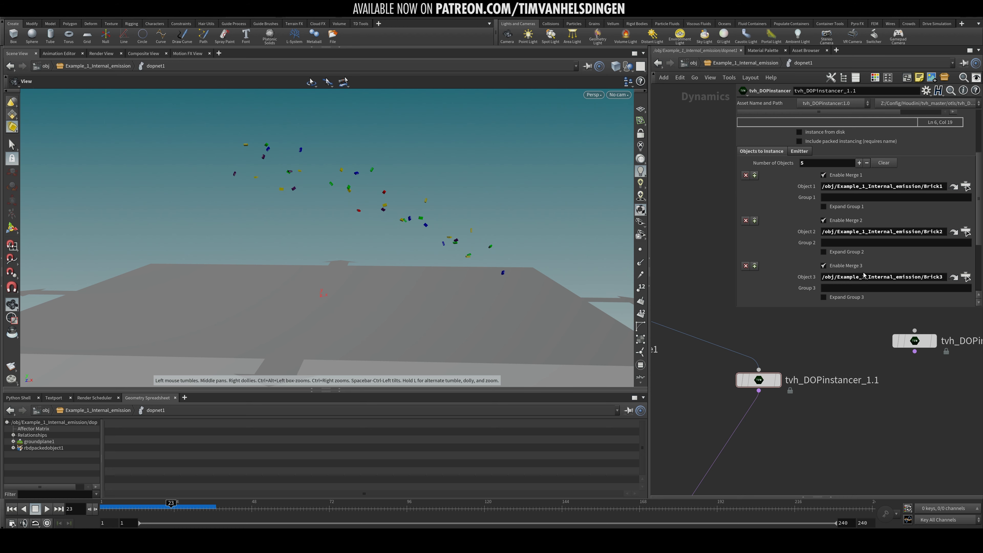
left_click_drag(877, 309, 877, 408)
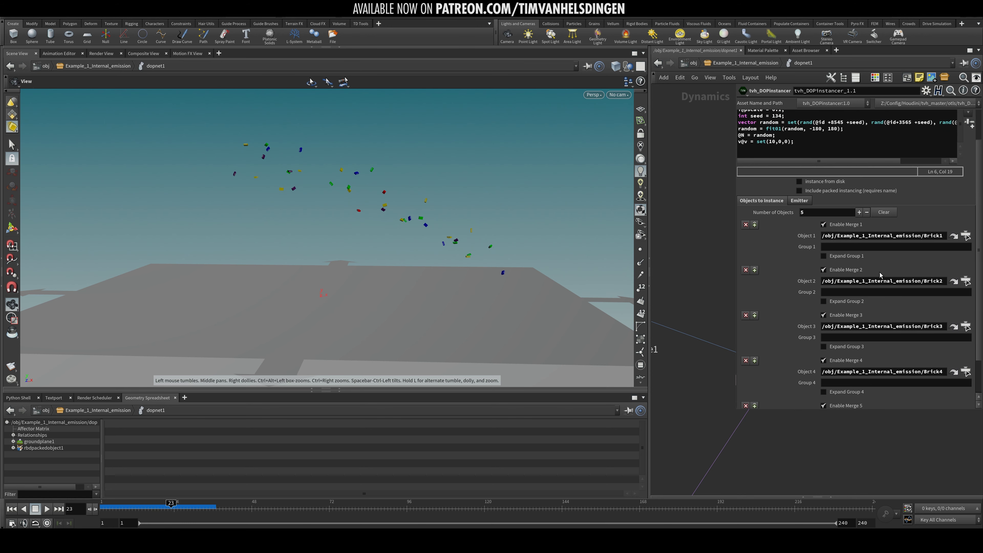
scroll(778, 248, "up", 2)
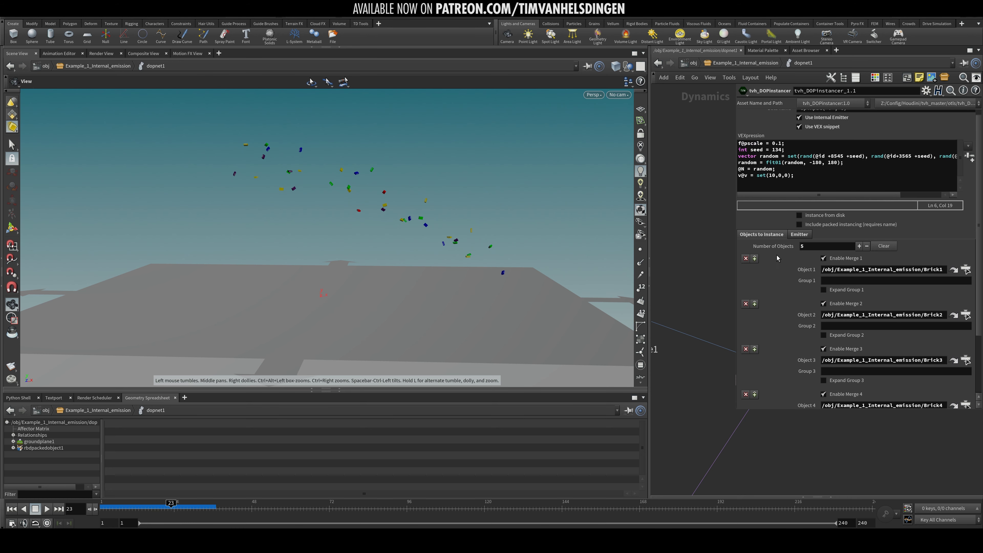
middle_click_drag(713, 270, 695, 266)
middle_click_drag(680, 323, 678, 318)
middle_click_drag(685, 260, 682, 248)
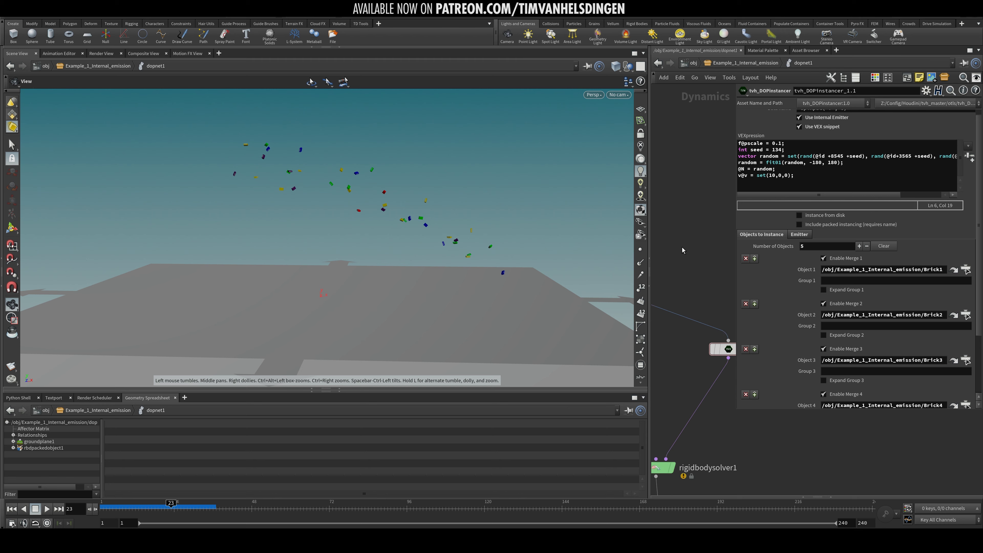
Leave dopnet1, hide the parameter dialog, enter the Loadandswap geometry network, and display the dopimport1 node
key("u")
key("p")
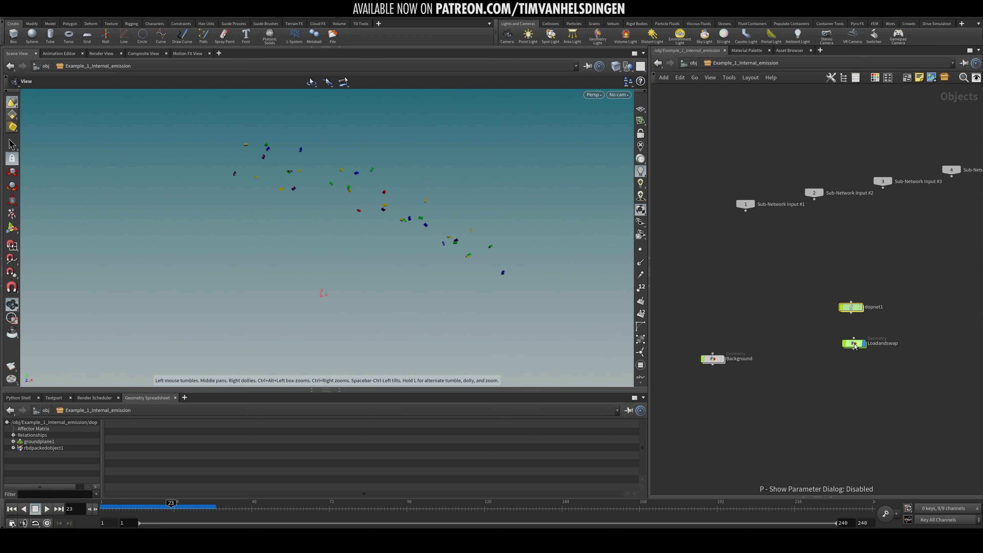
double_click(851, 343)
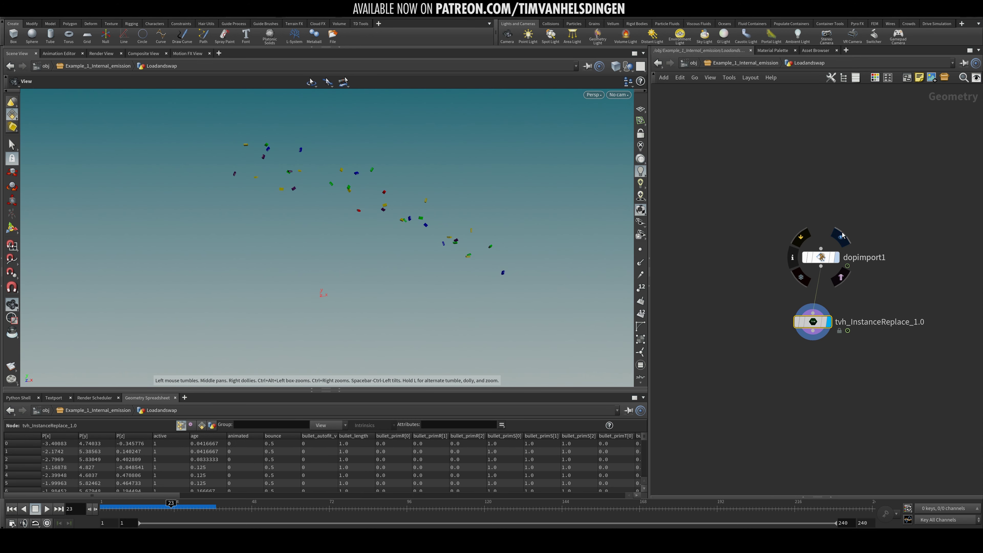
left_click(836, 257)
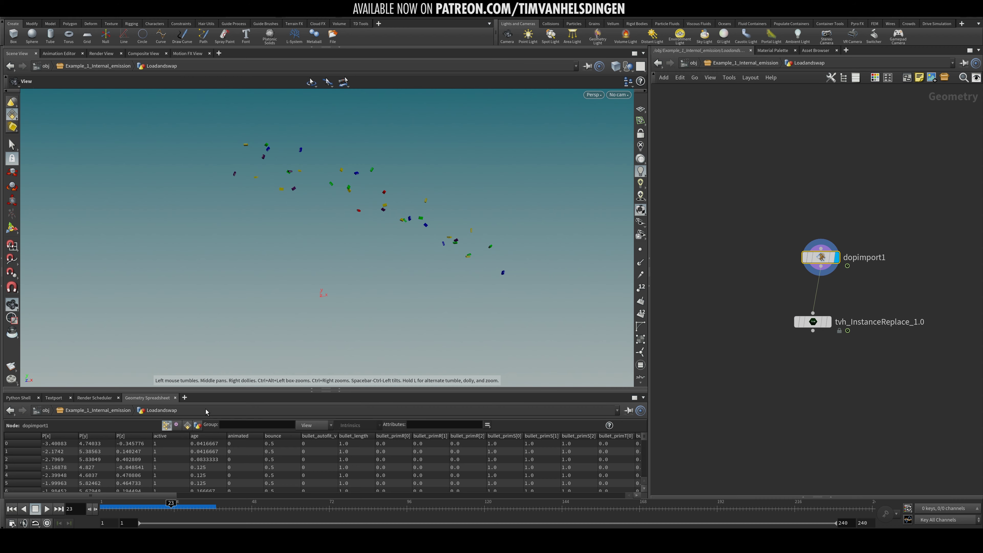
Enlarge the Geometry Spreadsheet, show primitive attributes, widen the name column, and examine dopimport1's piece names at frame 21
left_click_drag(208, 389, 219, 194)
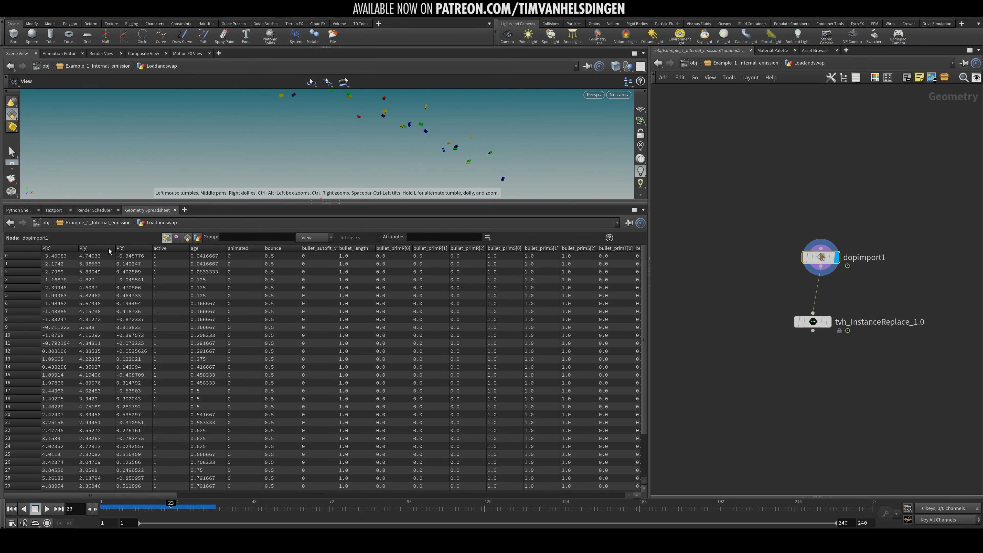
left_click(187, 237)
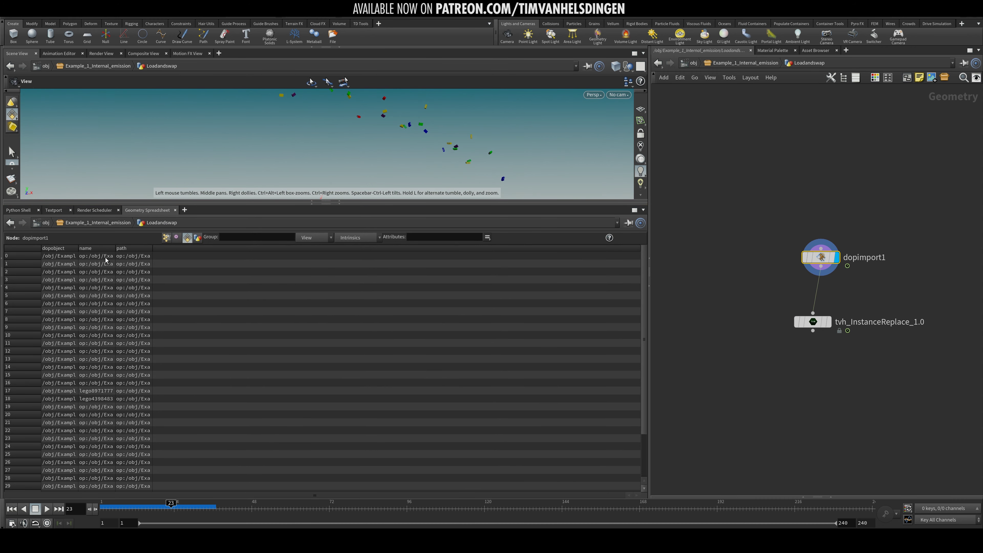
left_click_drag(116, 250, 350, 250)
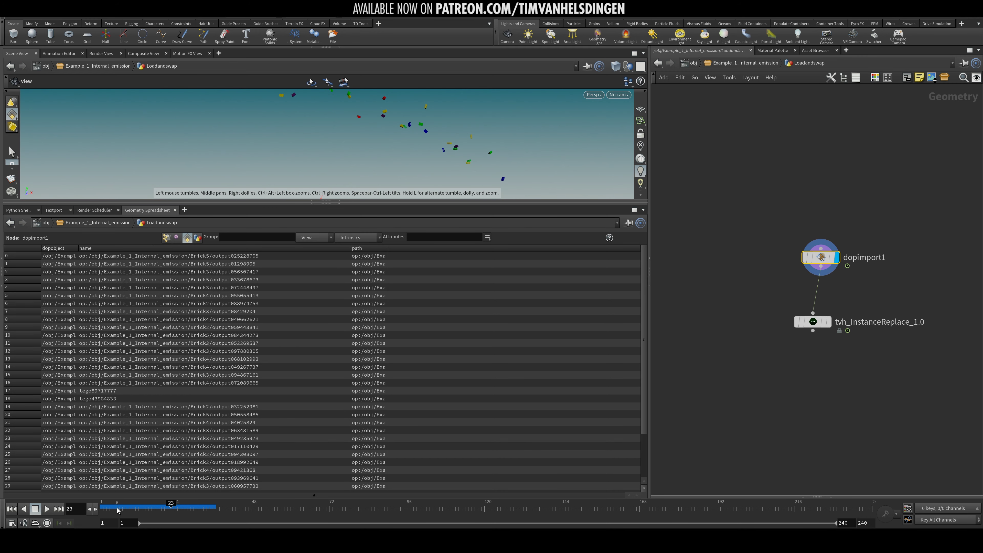
left_click(128, 511)
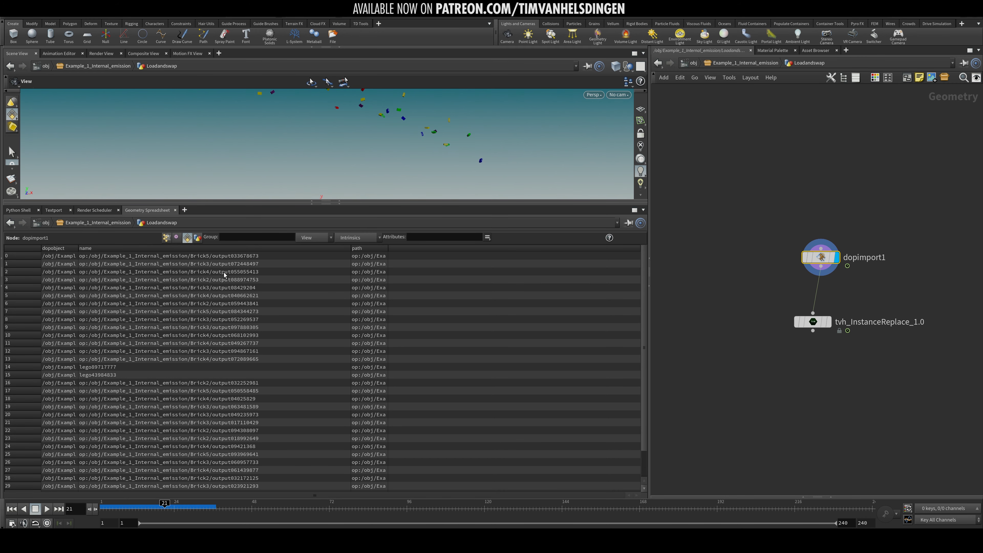
Play the simulation from frame 21 and widen the path column to examine dopimport1's full primitive paths
scroll(252, 278, "down", 2)
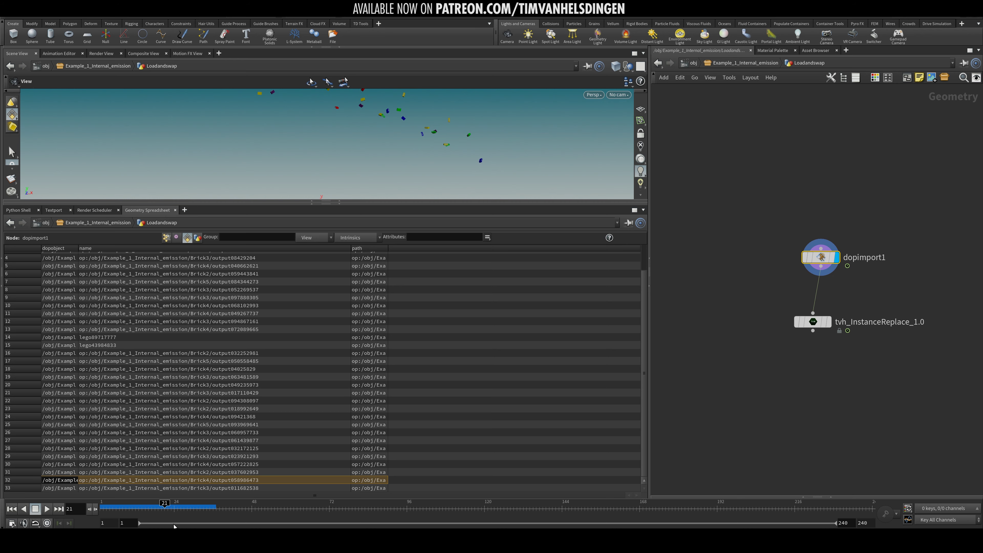
key("Up")
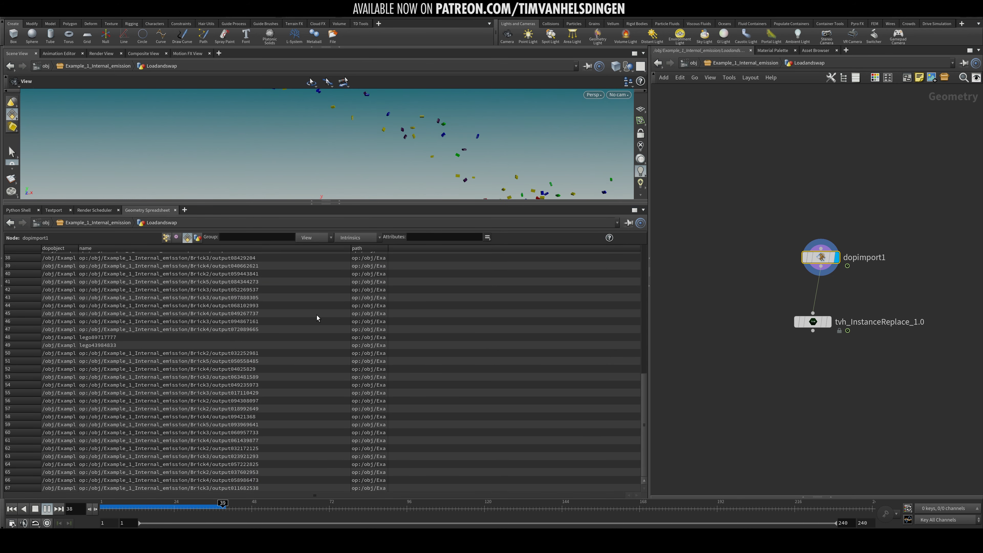
left_click_drag(388, 249, 514, 261)
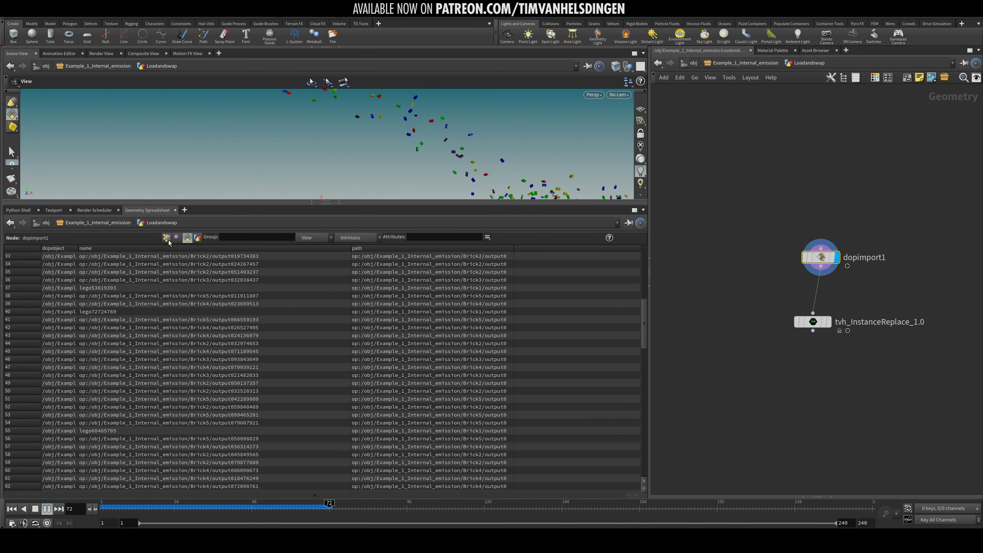
Show dopimport1's point attributes, narrow the widened P[y] column, and stop playback at frame 43
left_click(167, 238)
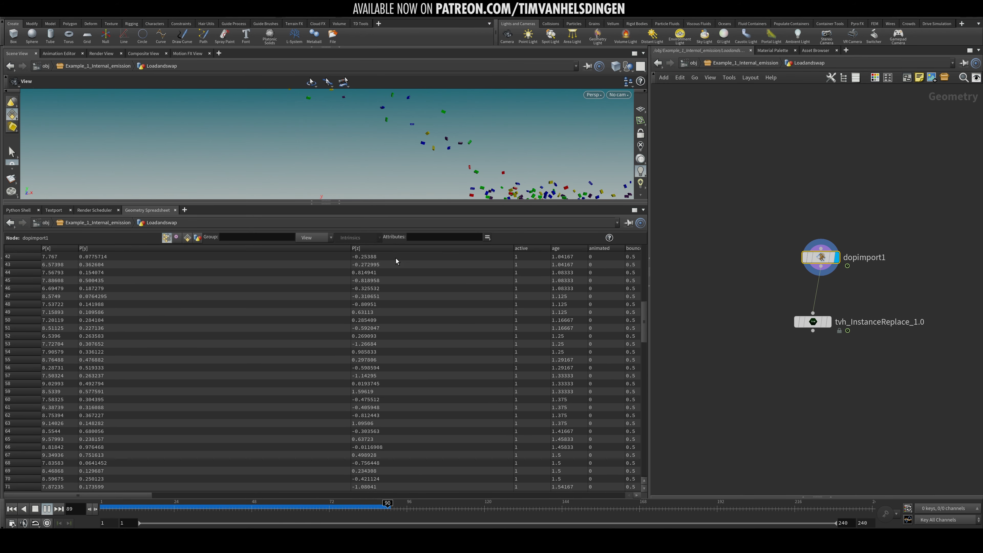
left_click_drag(353, 248, 215, 271)
left_click(235, 507)
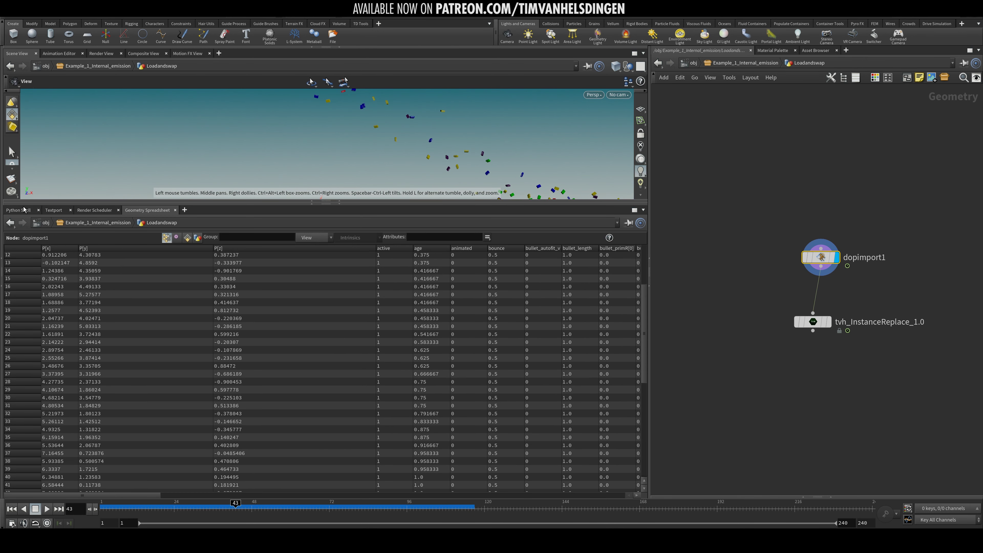
Collapse the Geometry Spreadsheet, align tvh_InstanceReplace_1.0 beneath dopimport1, and display its output
left_click(339, 202)
middle_click_drag(377, 285, 300, 285)
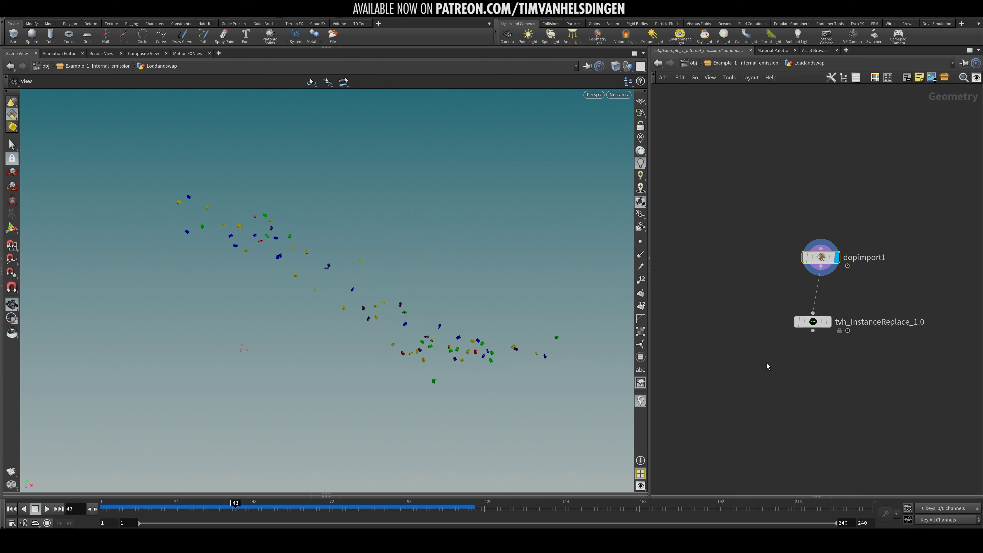
left_click_drag(812, 321, 821, 318)
middle_click_drag(845, 392, 761, 414)
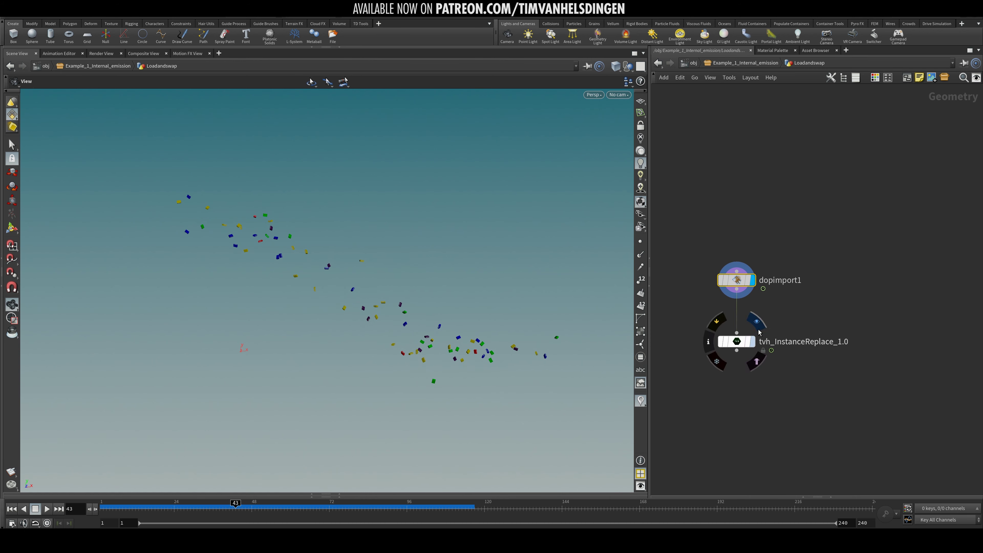
left_click(751, 341)
scroll(405, 335, "up", 5)
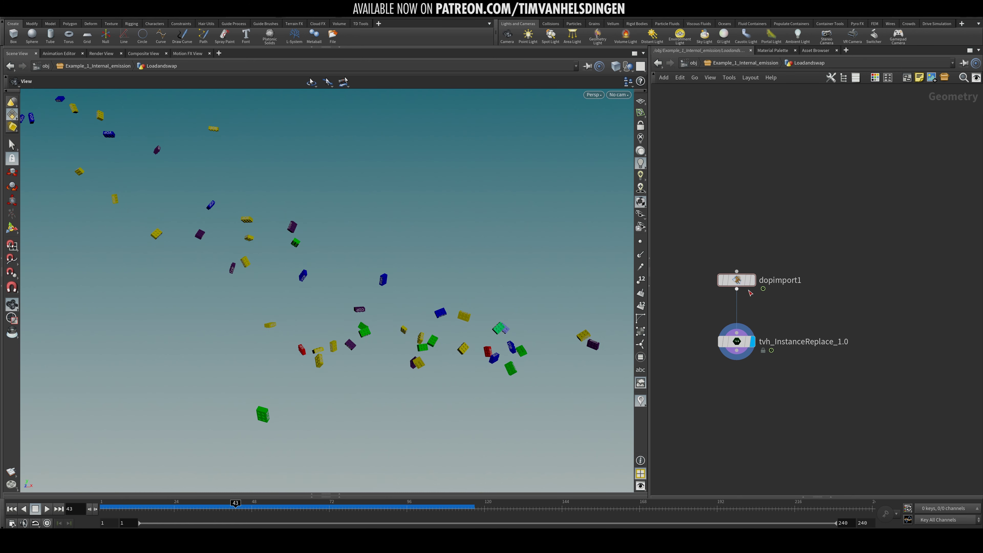
Compare dopimport1's output with the replaced instances, ending with tvh_InstanceReplace_1.0 displayed
left_click(751, 280)
left_click(751, 341)
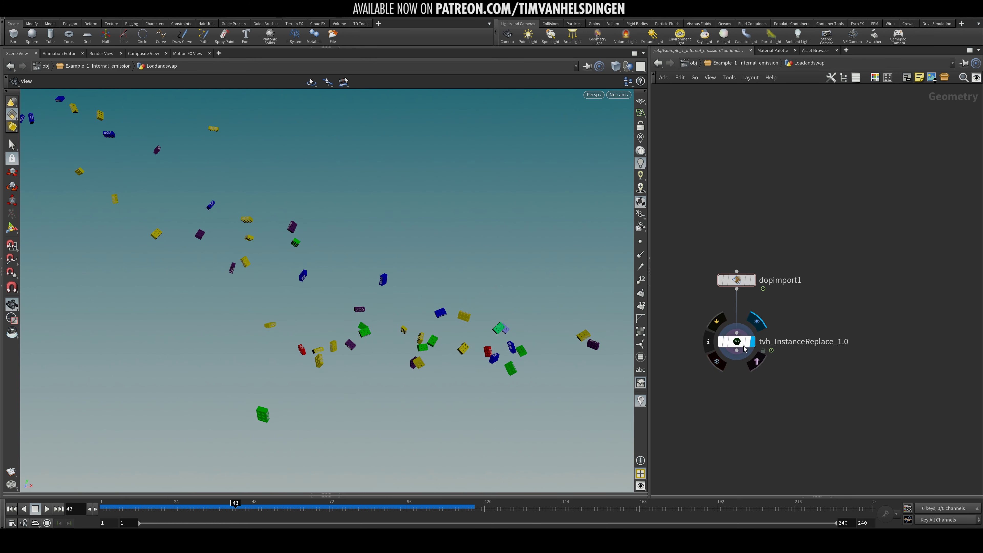
scroll(725, 387, "down", 1)
scroll(725, 394, "down", 1)
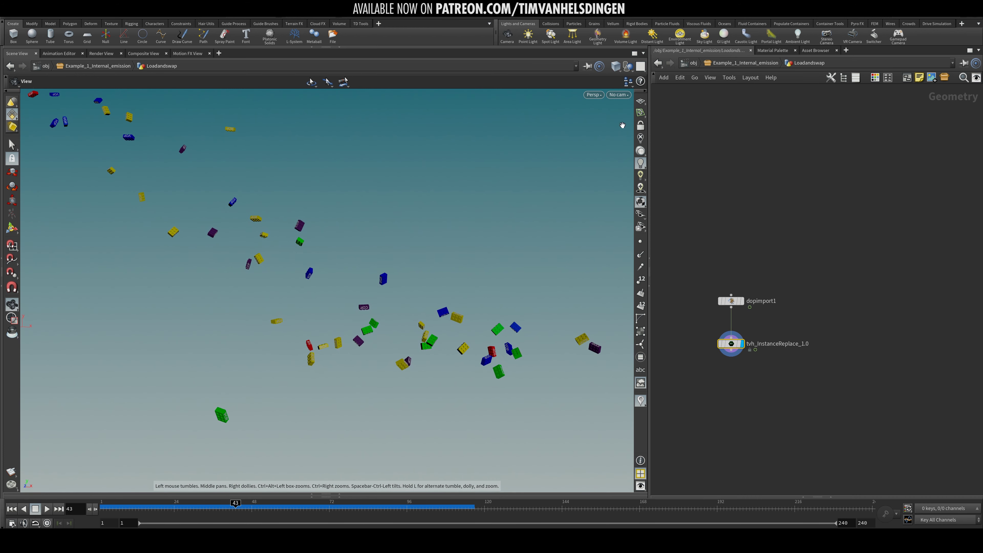
middle_click_drag(703, 340, 736, 332)
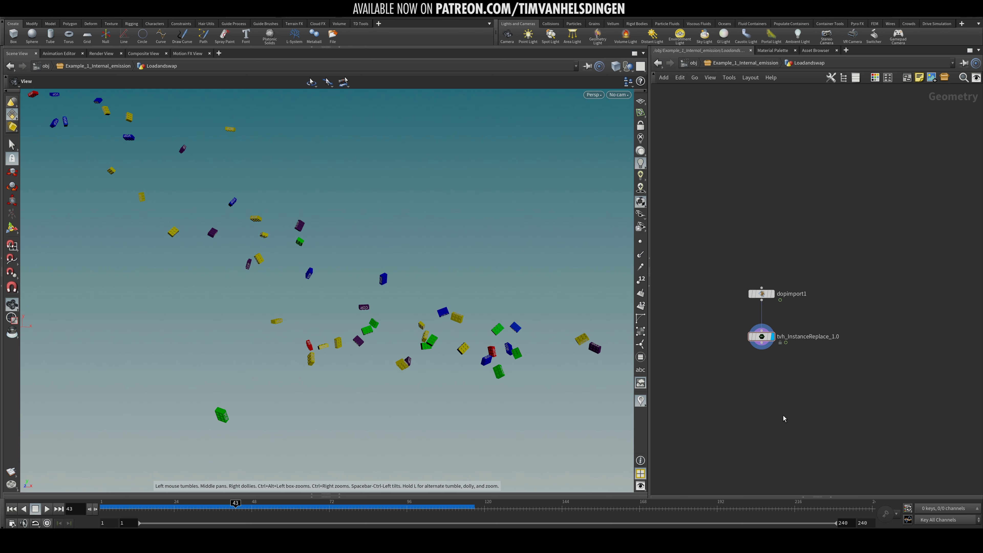
middle_click_drag(708, 334, 928, 323)
In the Brick1 network, feed testgeometry_pighead1 into output0 instead of attribwrangle1 and view the result from the subnet level
key("u")
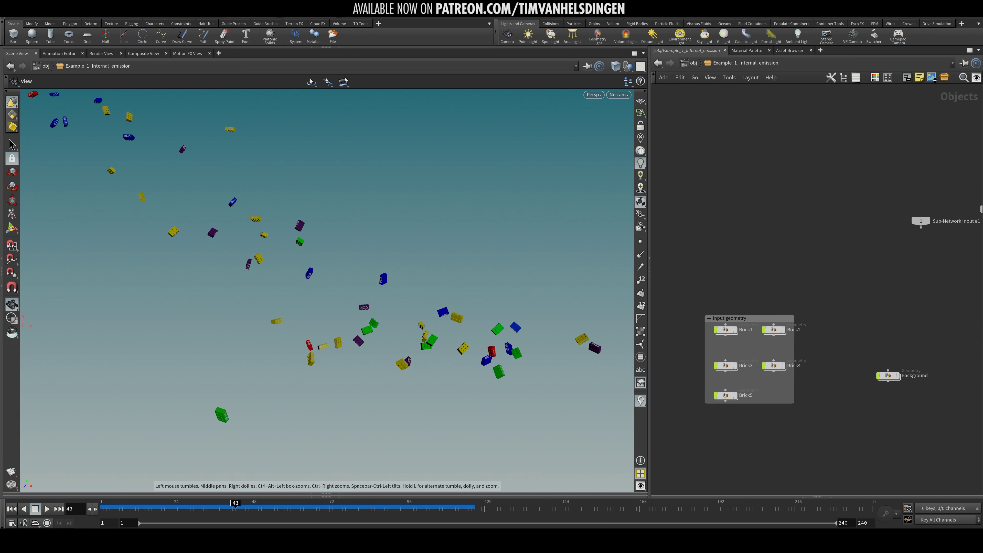
middle_click_drag(275, 212, 461, 309)
middle_click_drag(268, 255, 325, 281)
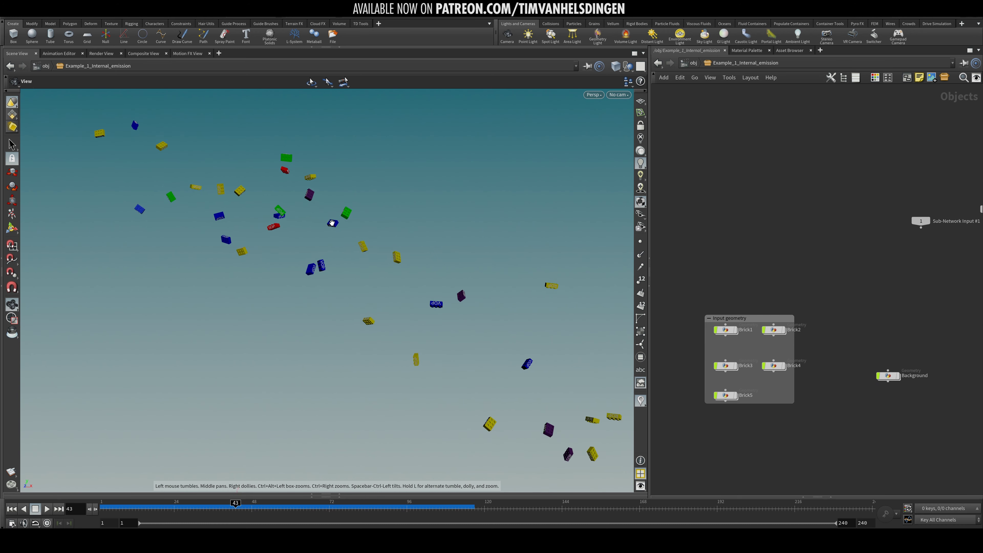
right_click_drag(331, 222, 418, 248)
double_click(727, 332)
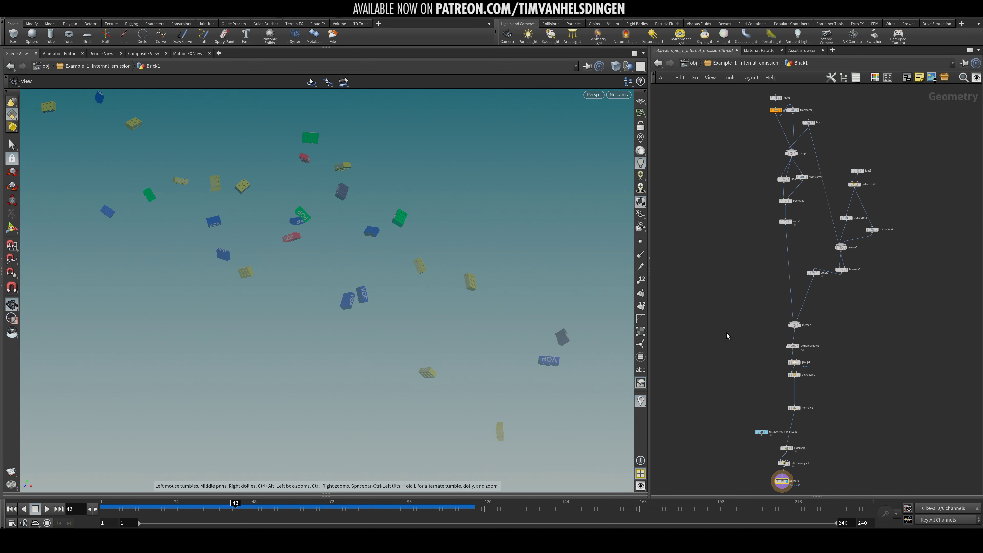
scroll(770, 445, "up", 3)
left_click(682, 325)
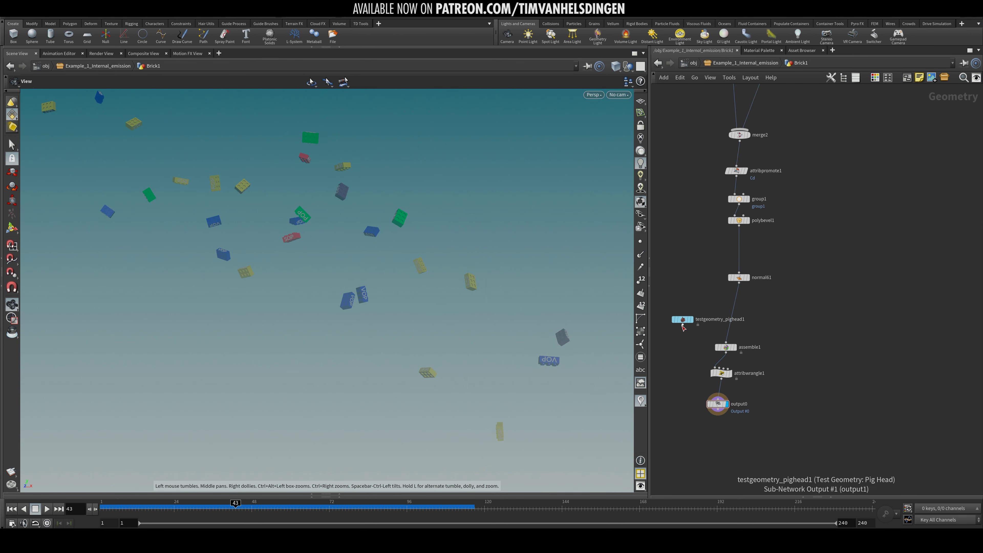
left_click(707, 388)
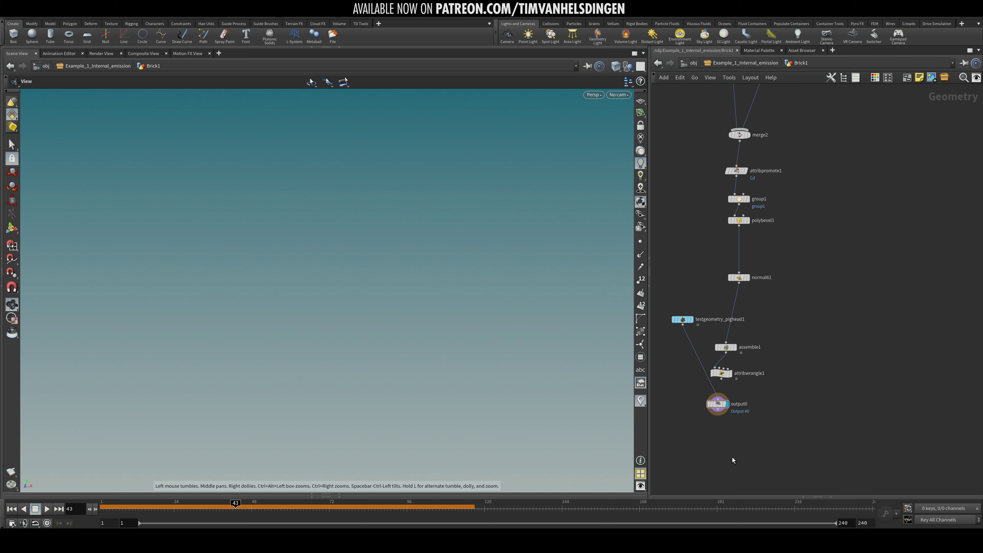
key("u")
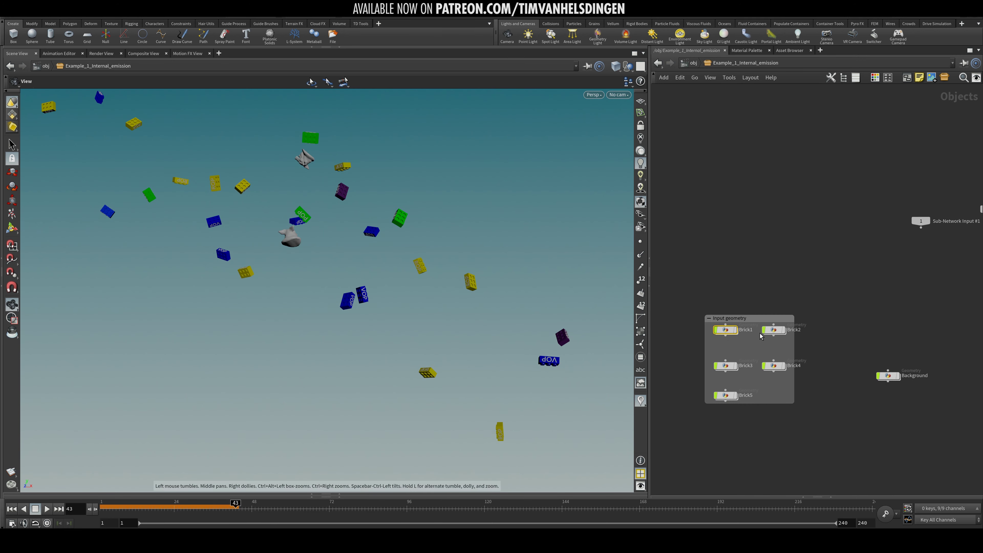
Reconnect attribwrangle1 to output0 inside Brick1 and return to the Example_1_Internal_emission level
double_click(725, 329)
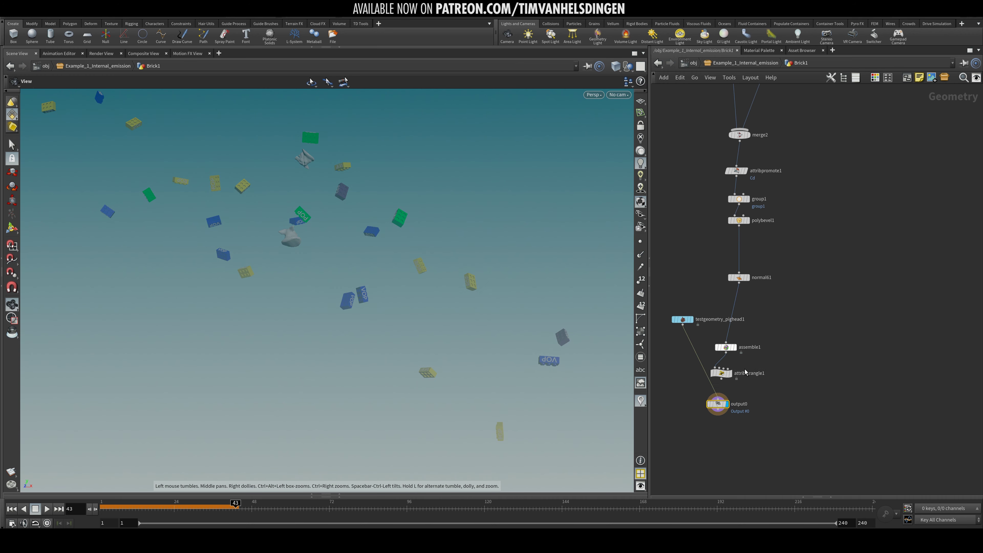
left_click(723, 401)
key("u")
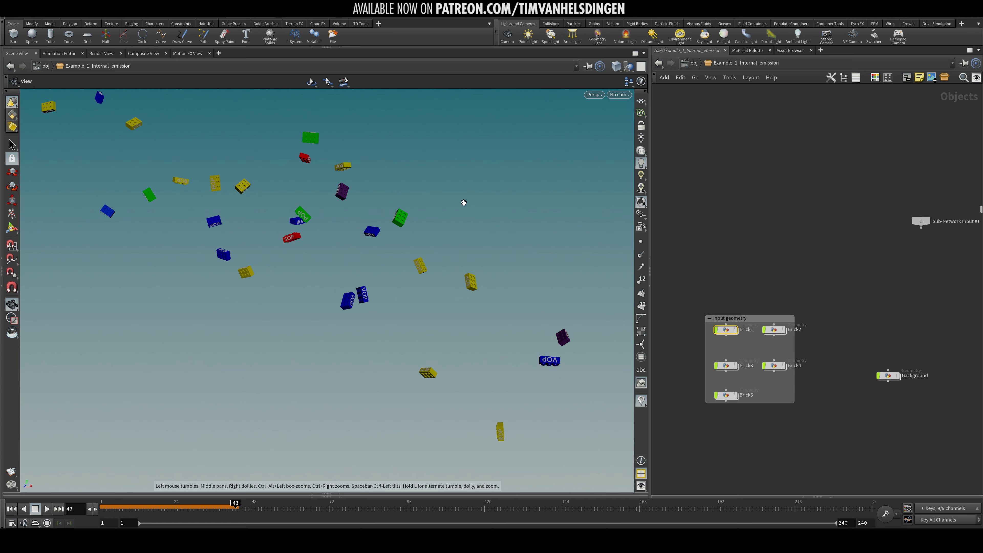
Inside Brick1, set tube1's height to 0.7 and return to the Example_1_Internal_emission level
double_click(726, 329)
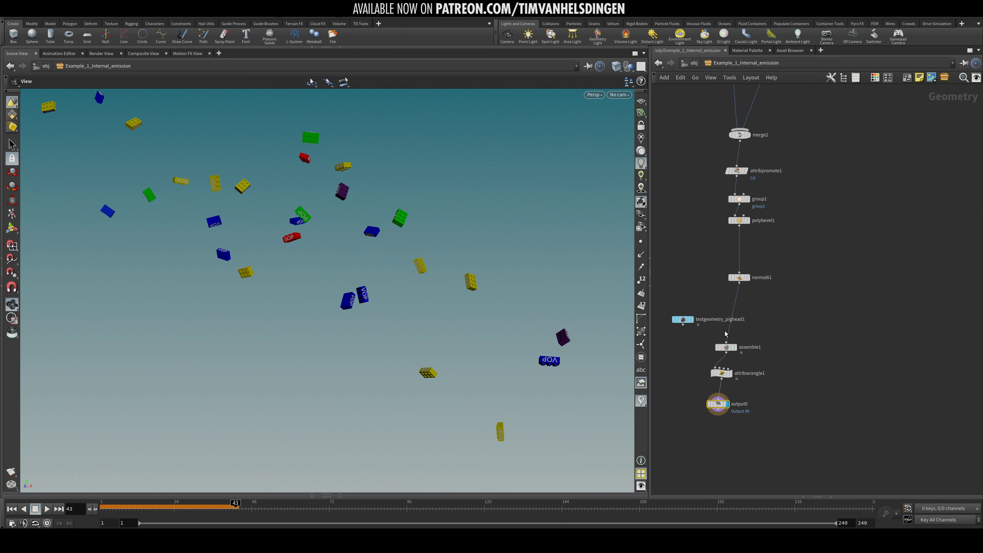
middle_click_drag(803, 280, 802, 353)
scroll(798, 358, "down", 3)
middle_click_drag(825, 268, 809, 426)
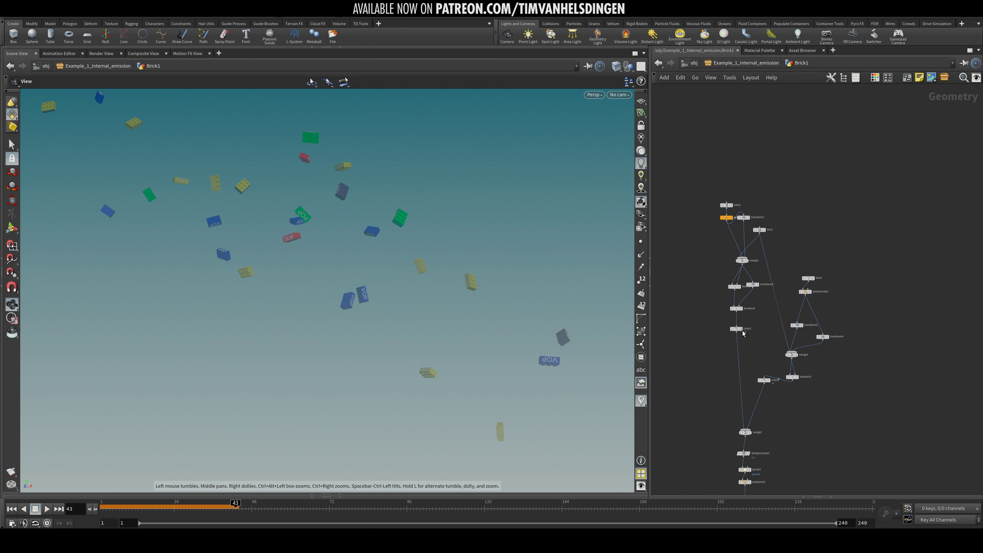
scroll(743, 333, "up", 2)
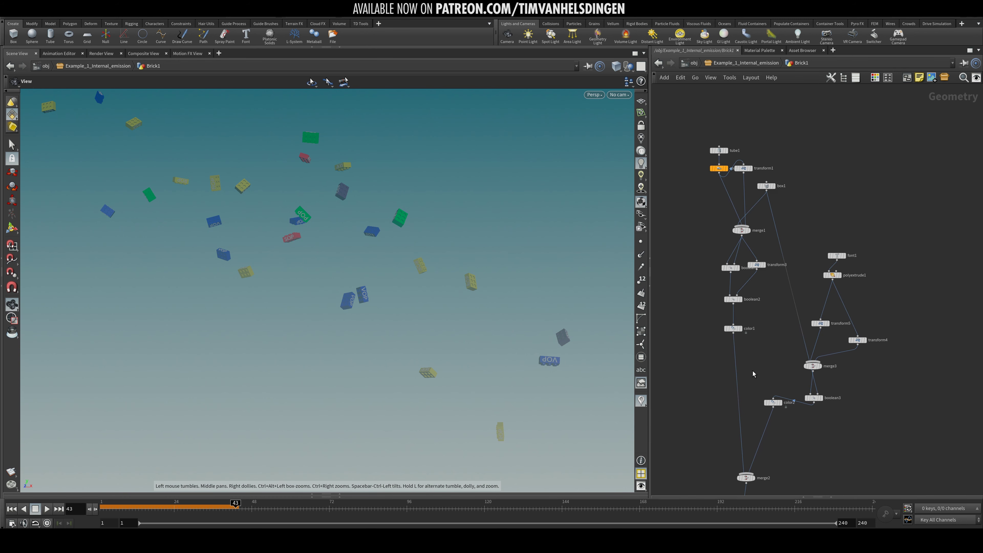
middle_click_drag(753, 374, 759, 234)
middle_click_drag(692, 388, 702, 400)
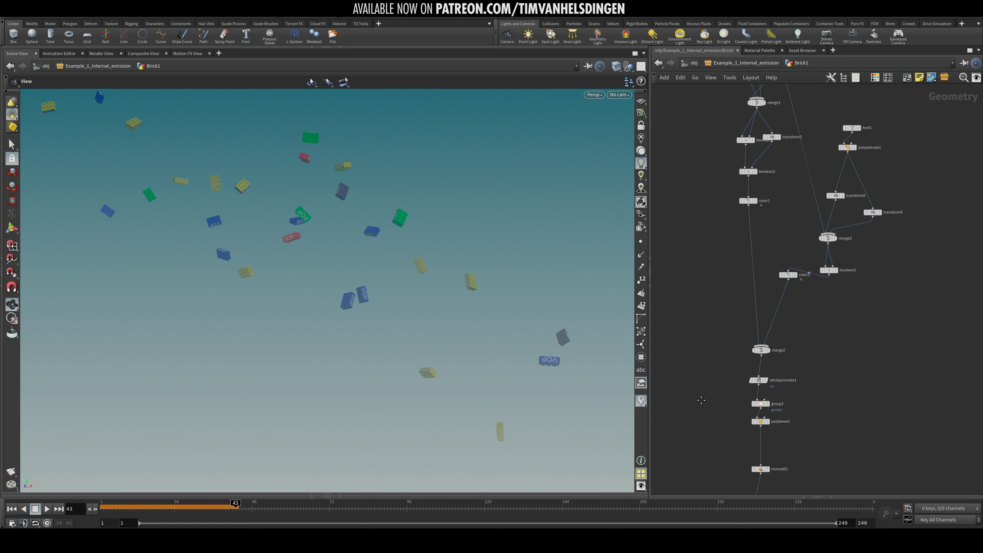
middle_click_drag(729, 110, 732, 244)
left_click(742, 157)
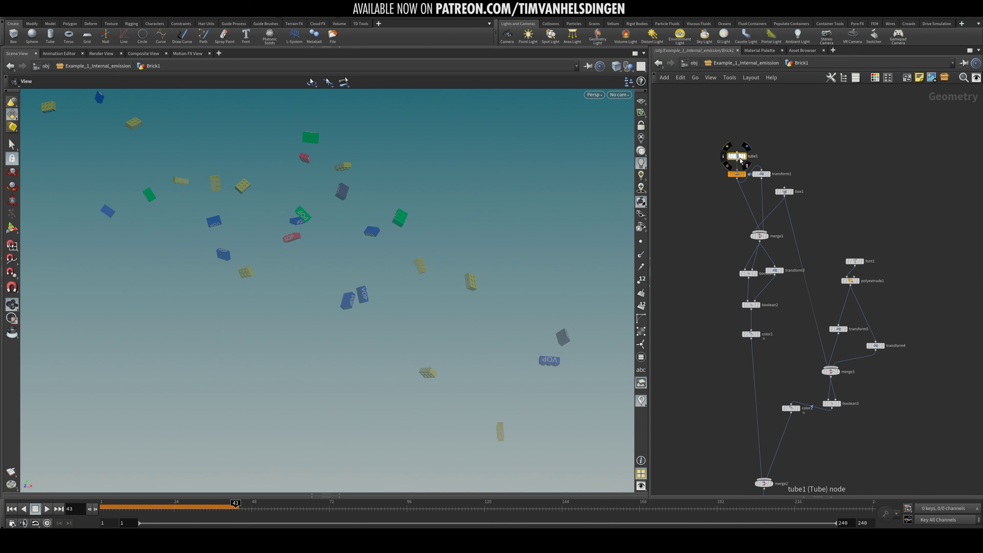
key("p")
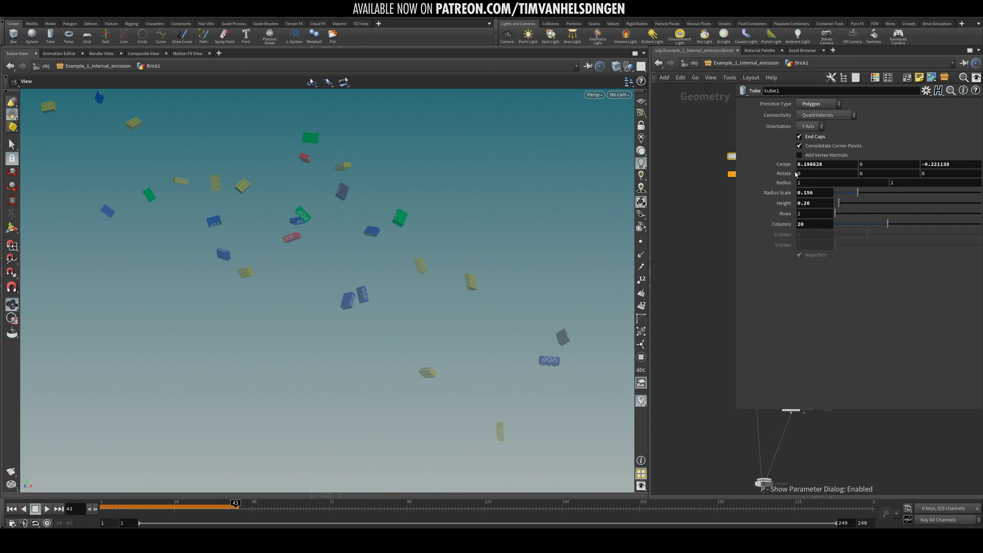
double_click(812, 203)
type(".7")
key("Return")
key("u")
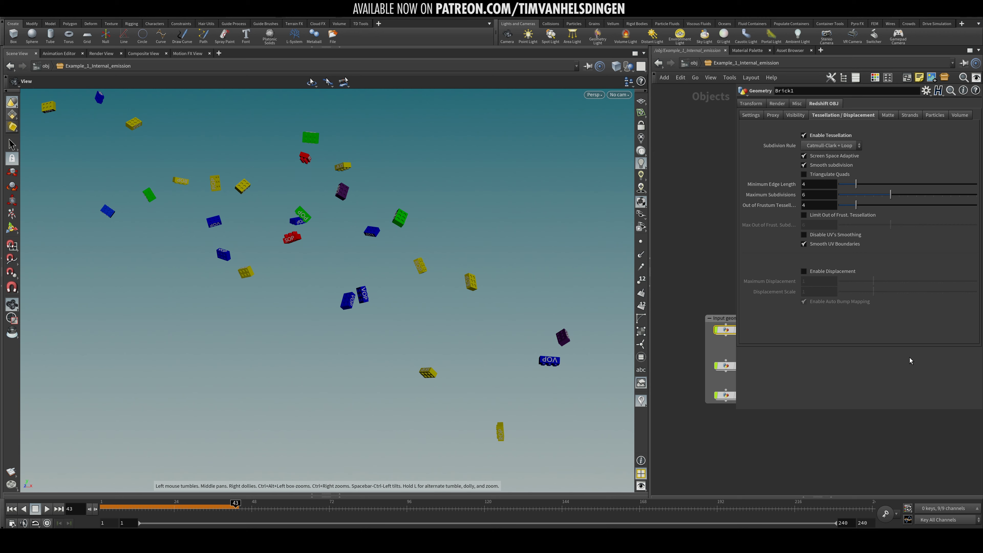
Switch between Brick1's network and its parent level to check the modified red bricks, and scrub to frame 41
double_click(725, 329)
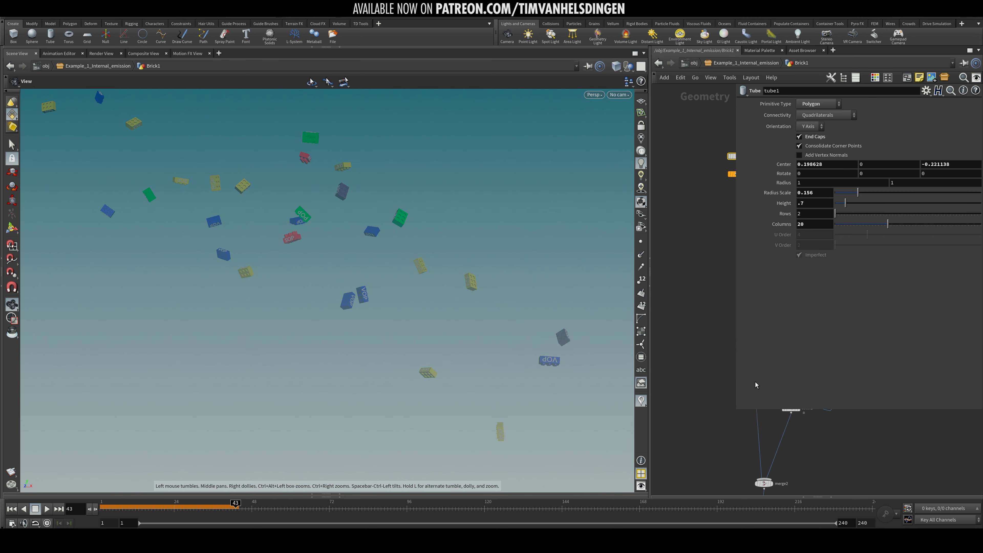
key("u")
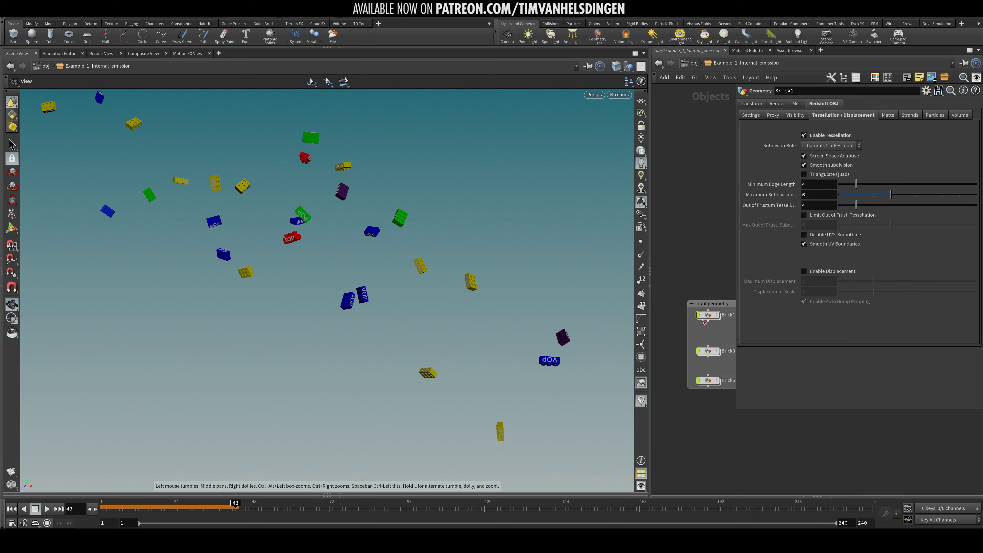
double_click(704, 317)
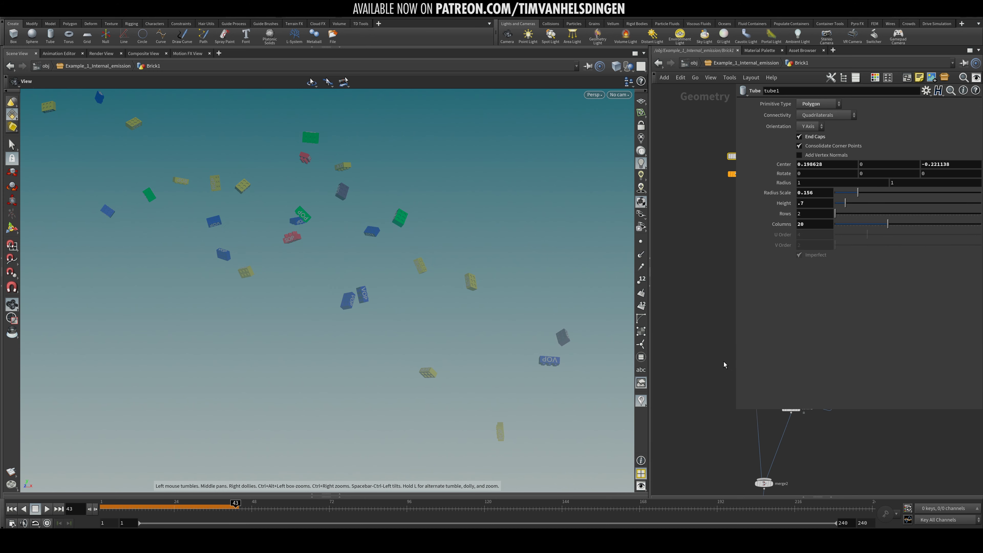
key("u")
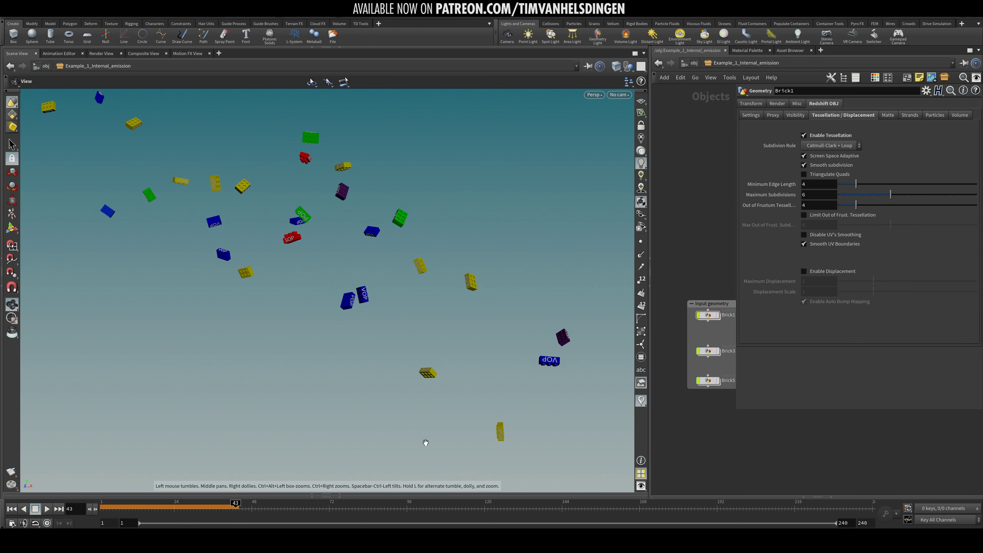
left_click_drag(206, 507, 229, 507)
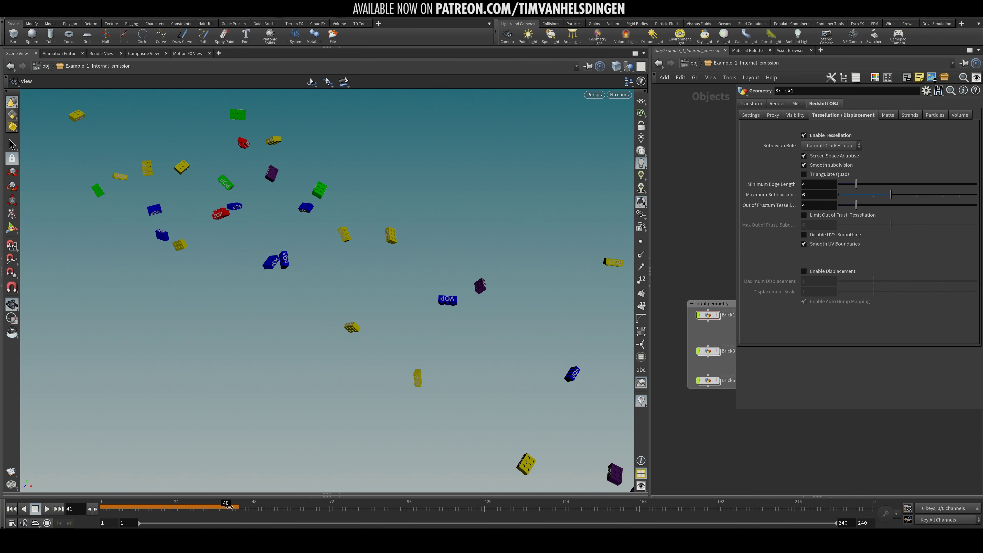
Set the Radius Scale of Brick1's tube1 to 0.22 and return to the parent level
double_click(708, 315)
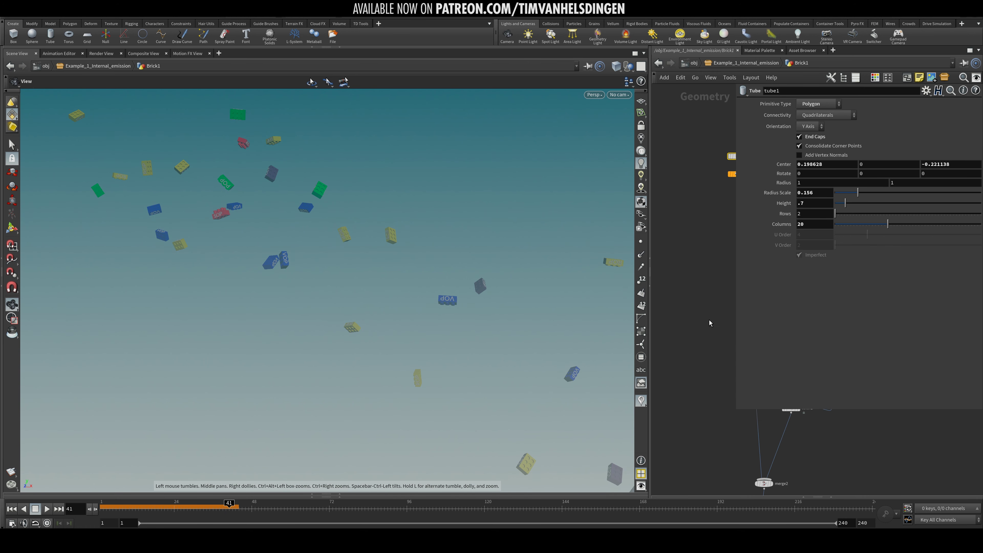
left_click(817, 192)
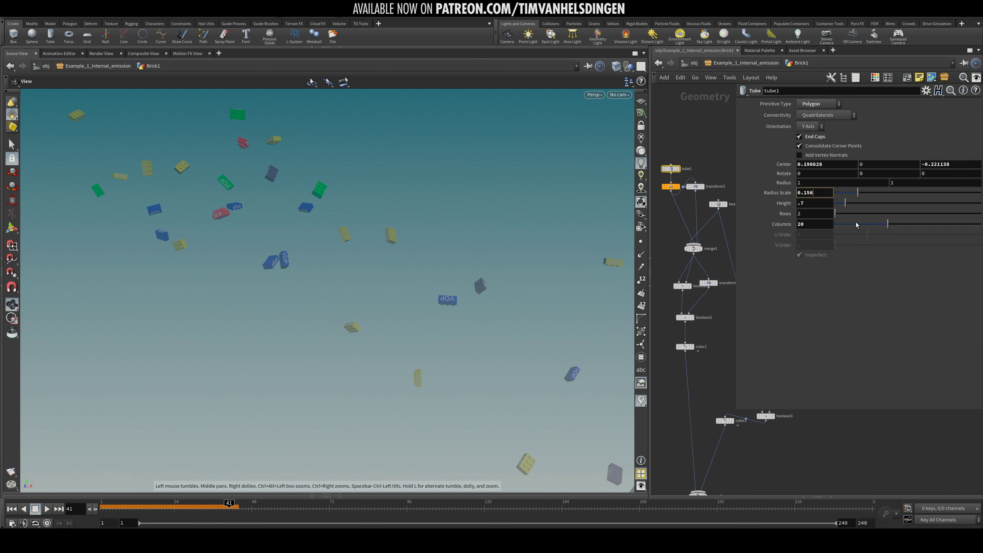
key("BackSpace")
key("BackSpace")
key("BackSpace")
type("22")
key("Return")
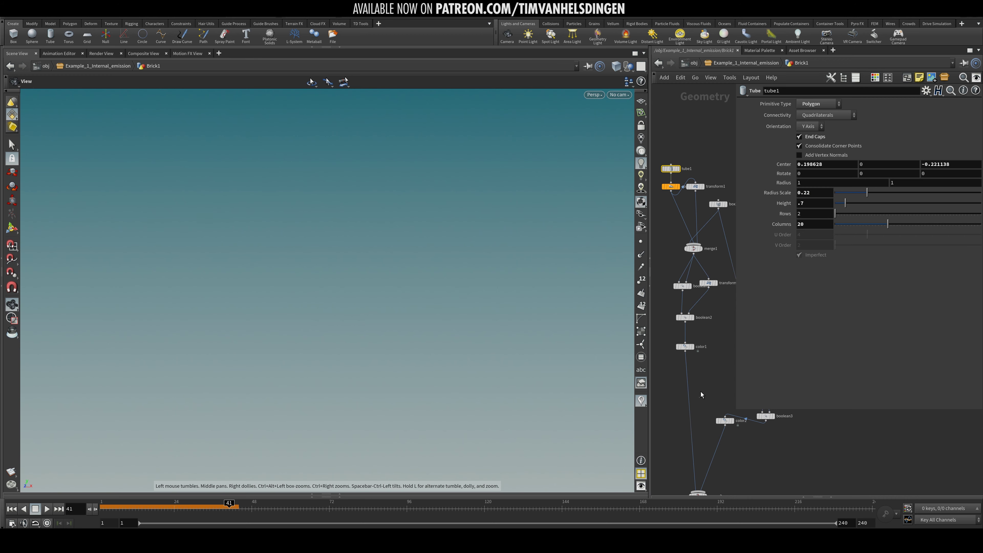
key("u")
Open Brick5, check the parameters of its tube2 node, and return to the Example_1_Internal_emission level
double_click(703, 379)
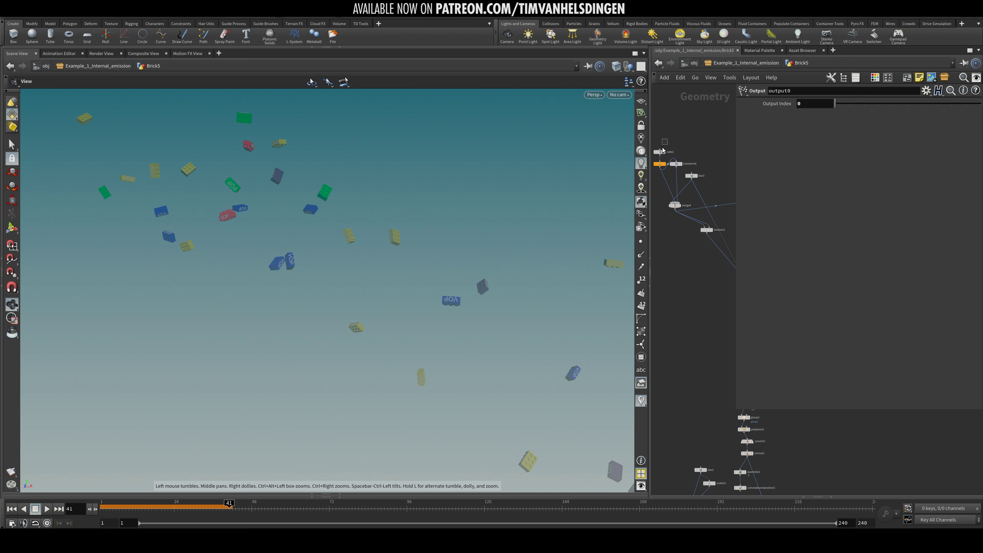
left_click(662, 151)
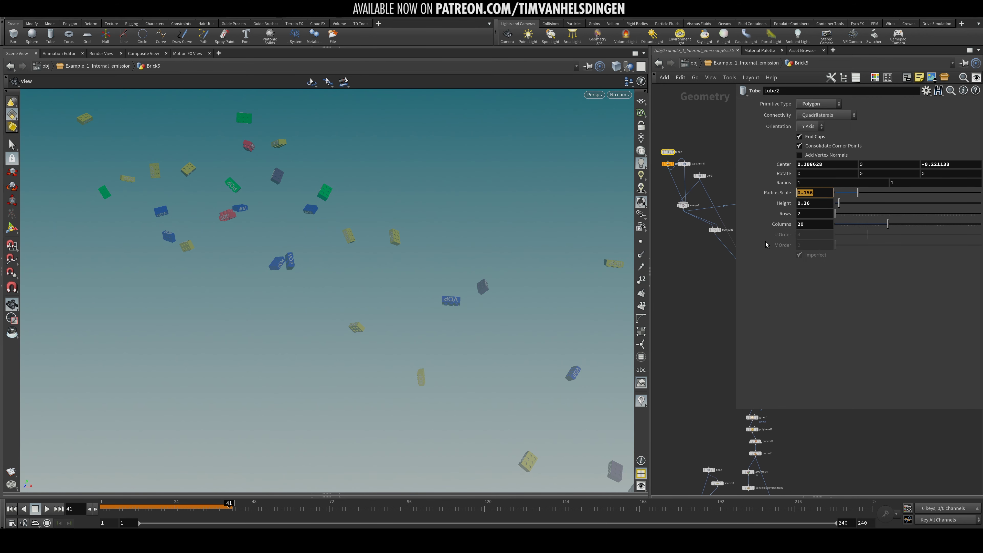
key("u")
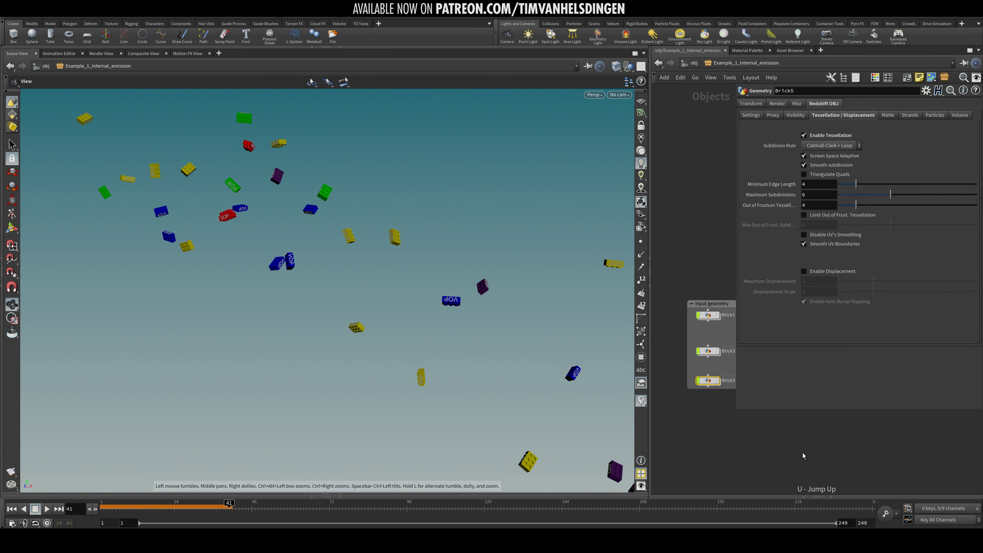
Replay the simulation from frame 1, stop it at frame 35, and view the instanced bricks from farther away
left_click(756, 384)
middle_click_drag(735, 409, 712, 400)
key("ctrl+Up")
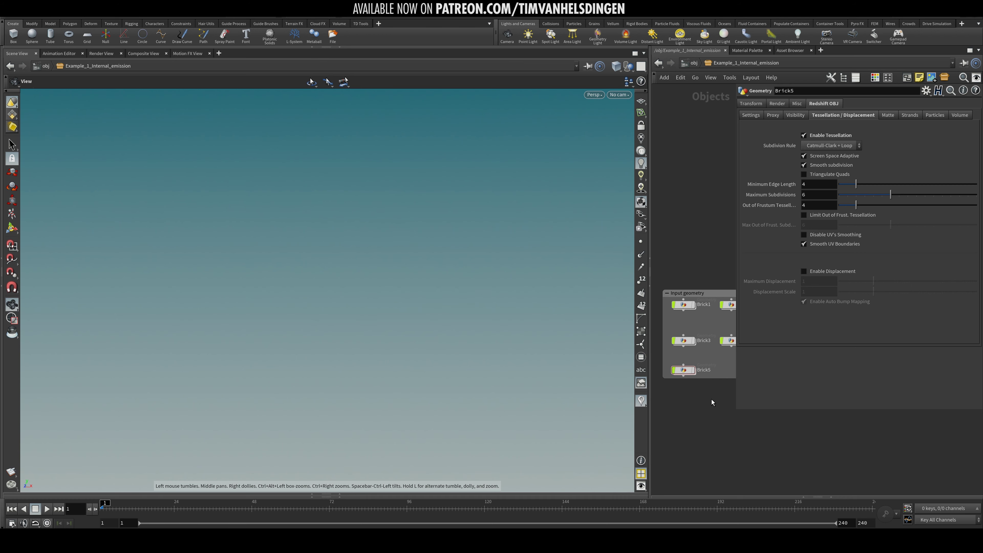
key("Up")
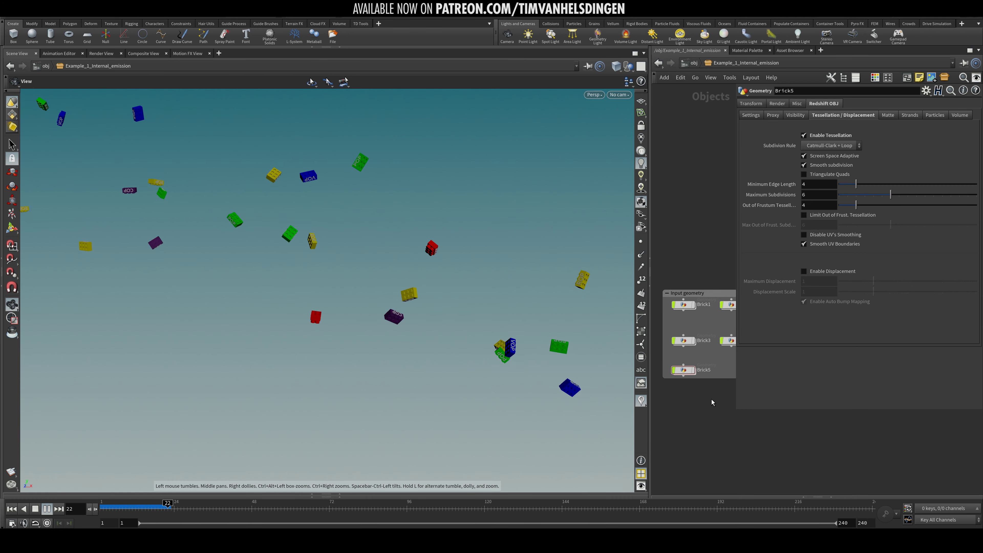
key("Up")
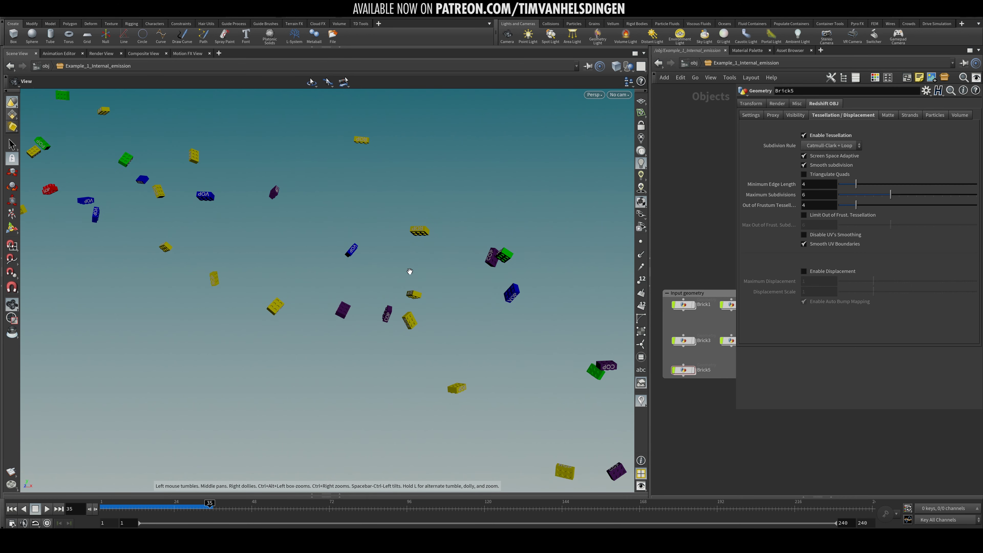
mouse_move(410, 318)
right_mouse_down()
mouse_move(375, 284)
mouse_move(406, 296)
mouse_move(392, 281)
right_mouse_up()
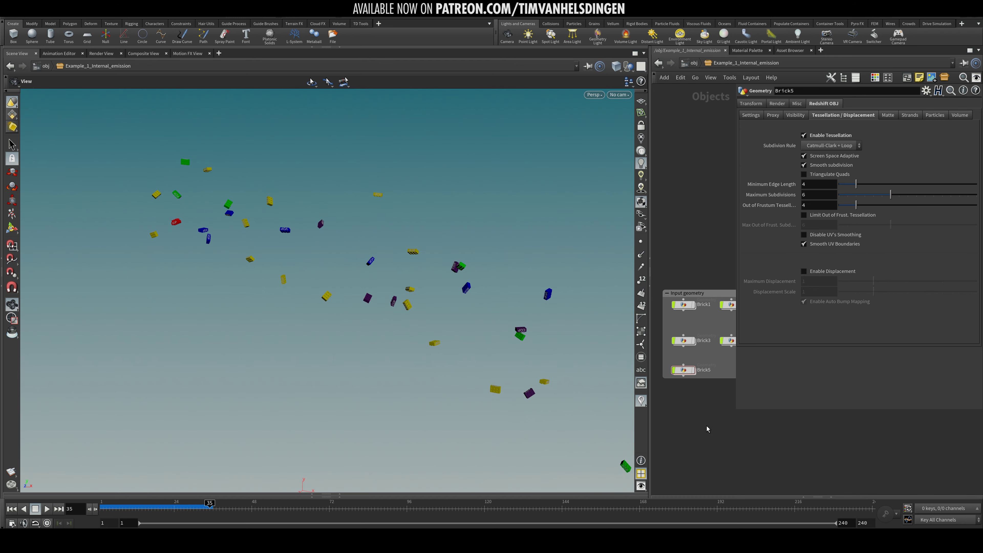
middle_click_drag(756, 433, 750, 393)
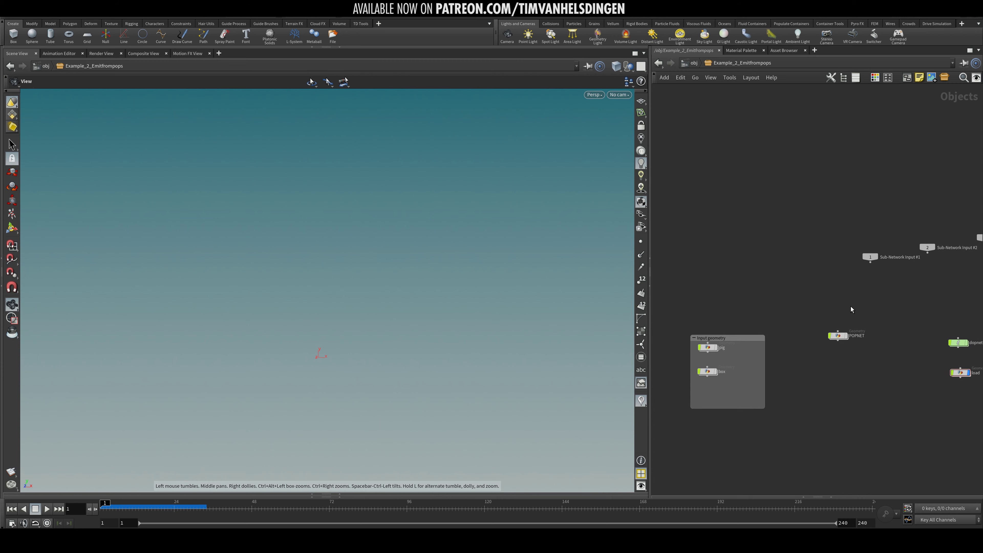
Inspect POPNET in Example_2_Emitfrompops with the timeline at frame 42, look inside its popnet node, and return to the example level
double_click(838, 336)
middle_click_drag(893, 360, 850, 355)
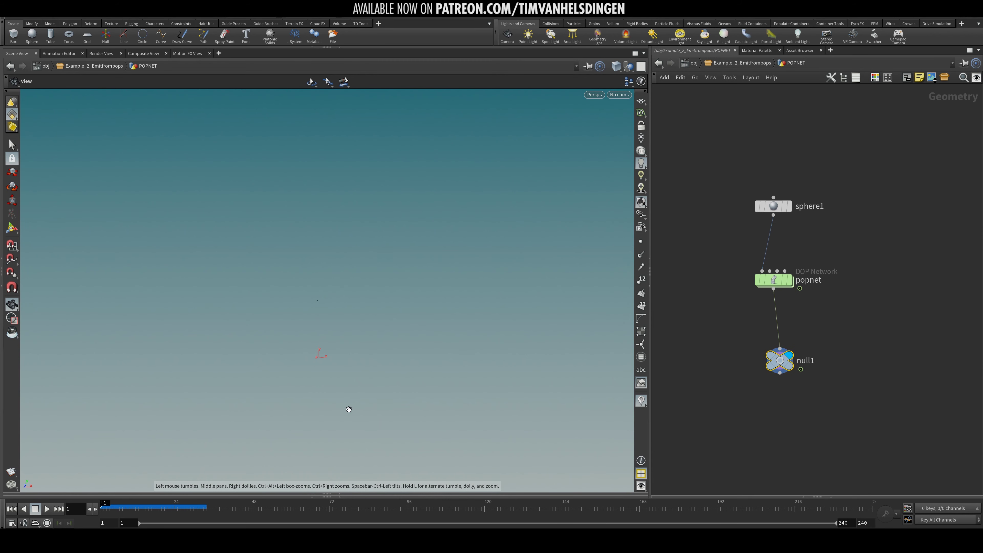
left_click_drag(107, 503, 232, 506)
double_click(778, 283)
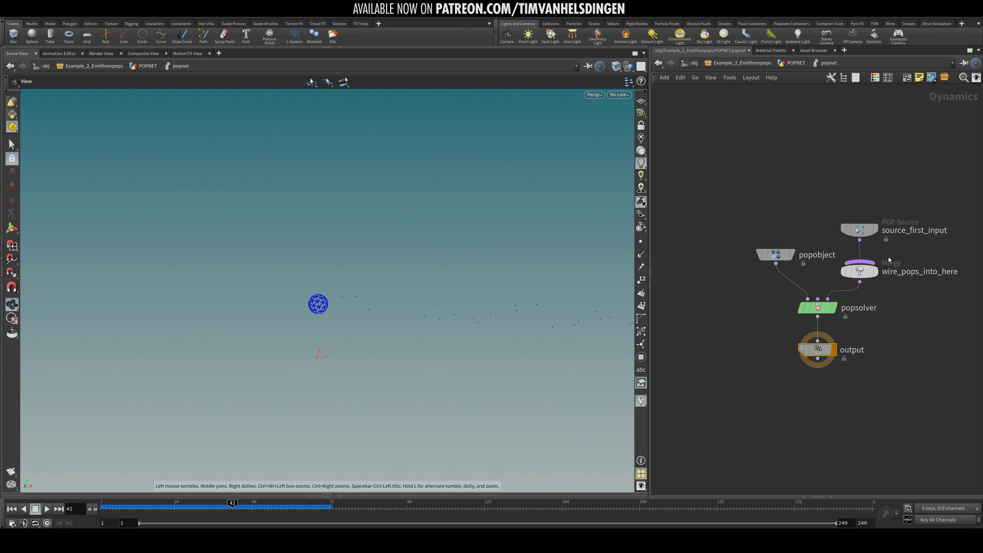
key("u")
key("u")
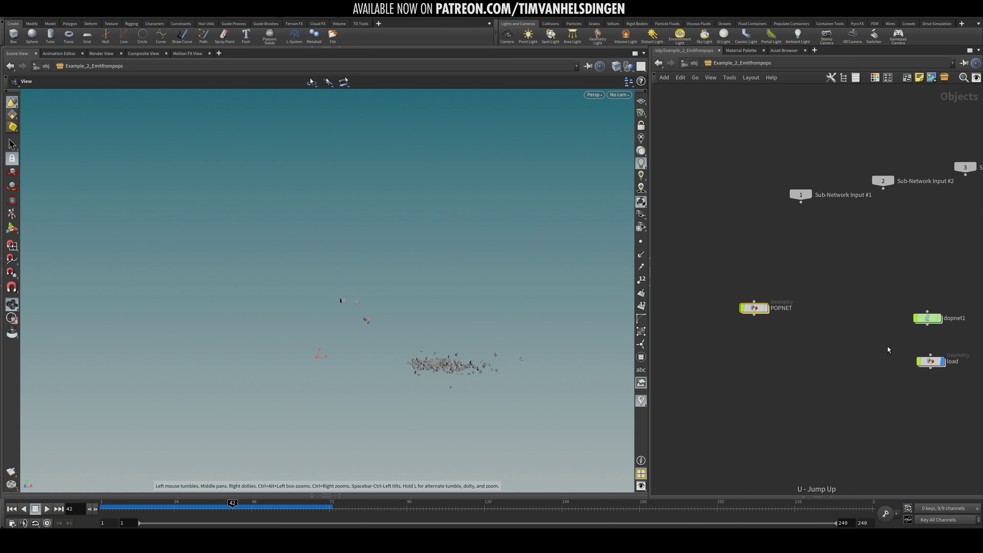
Open dopnet1, rewind to frame 1, and review the Instancepoints settings of tvh_DOPinstancer_1.0
double_click(925, 317)
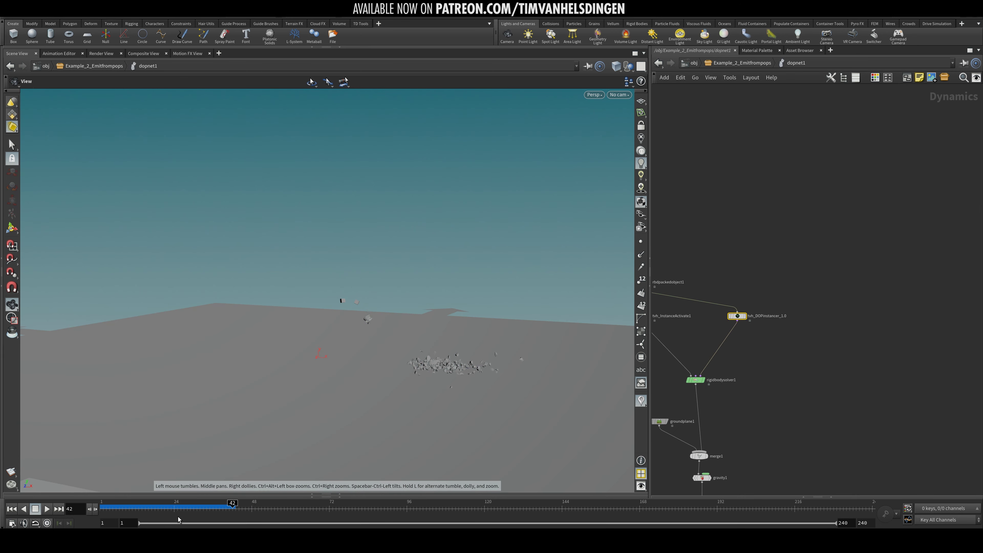
key("ctrl+Up")
key("p")
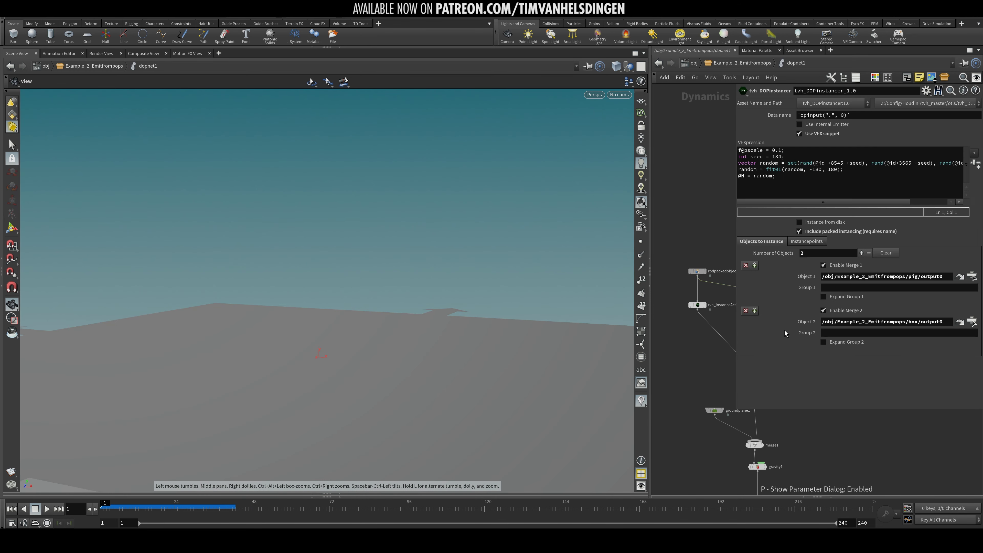
left_click(809, 245)
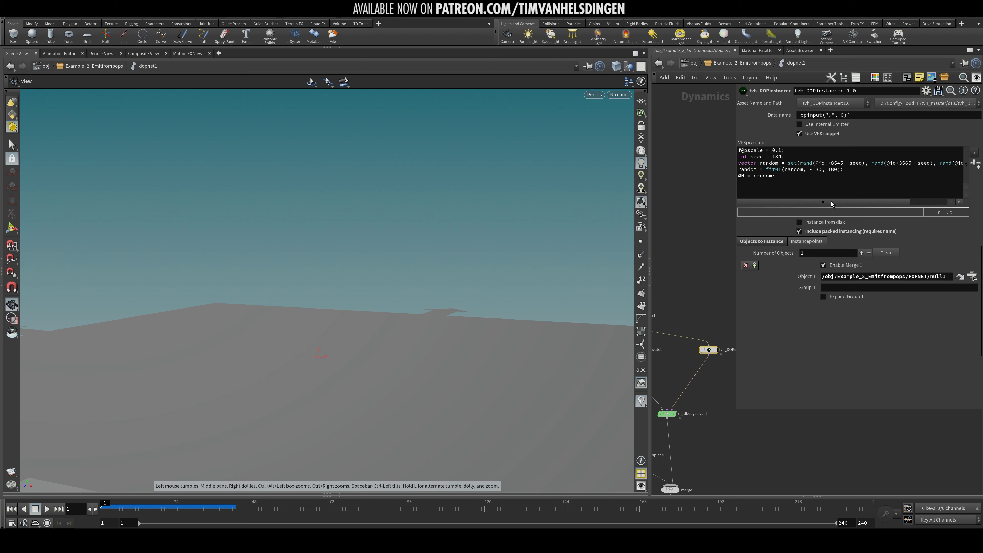
Scrub the dopnet1 simulation to frame 13 and examine the emitted pig and box instances
scroll(694, 293, "up", 2)
middle_click_drag(694, 293, 692, 251)
left_click_drag(110, 509, 139, 505)
mouse_move(695, 243)
middle_mouse_down()
mouse_move(714, 170)
mouse_move(685, 256)
middle_mouse_up()
middle_click_drag(310, 282, 328, 260)
left_click_drag(430, 230, 412, 237)
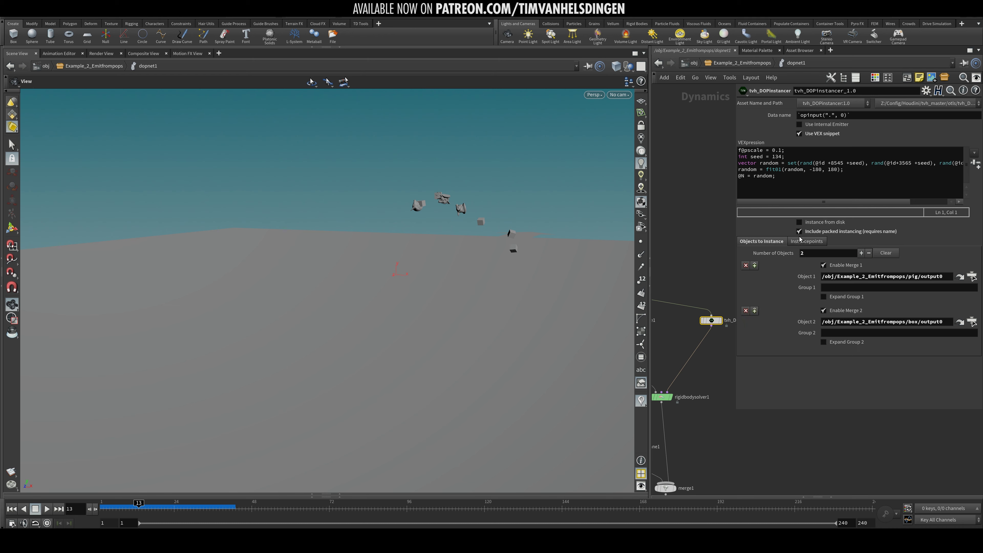
Turn on Instance from disk for tvh_DOPinstancer_1.0, look at its file loading option, and turn it back off
left_click(809, 226)
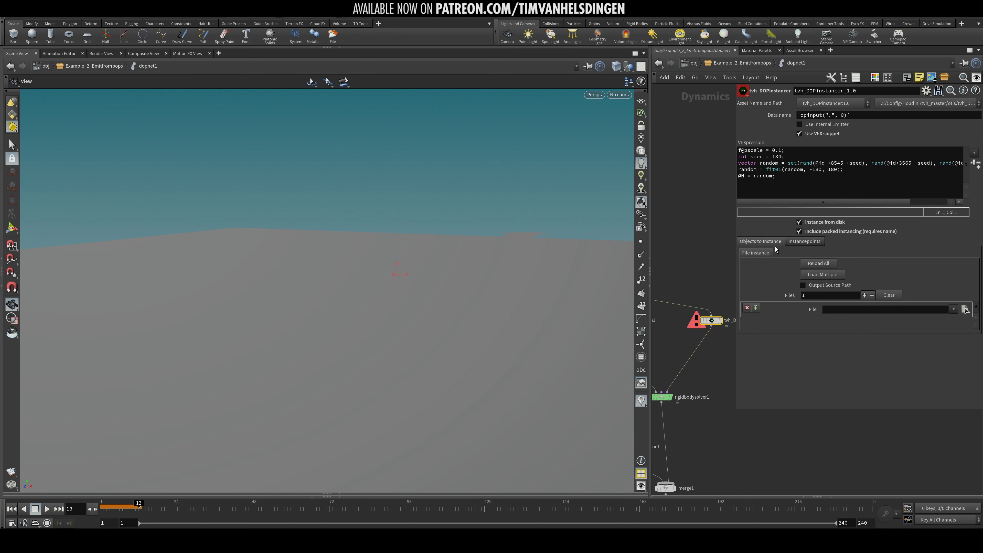
left_click(965, 309)
left_click(959, 402)
left_click(799, 222)
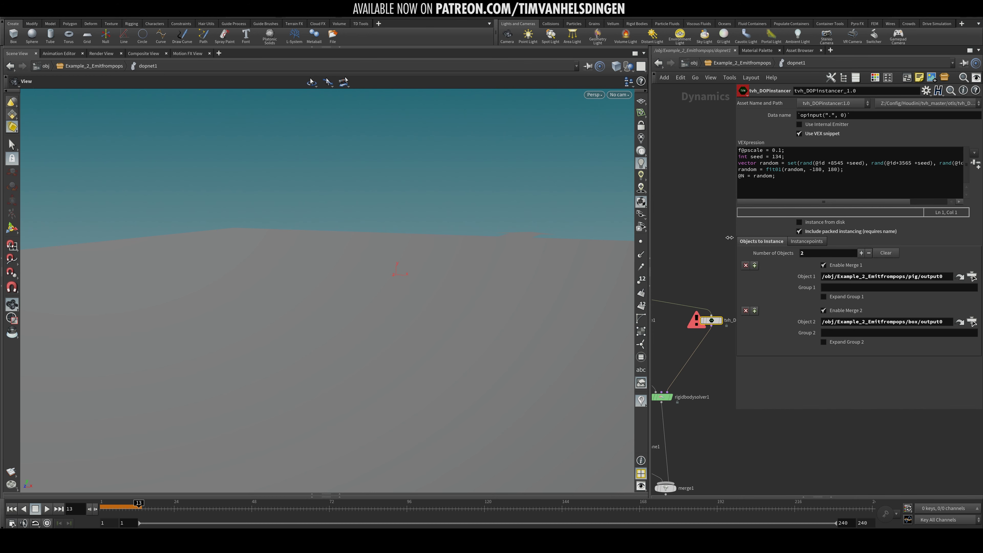
Replay the dopnet1 simulation from frame 1, rewind it, and scrub to frame 13 to view the instances
key("ctrl+Up")
key("Up")
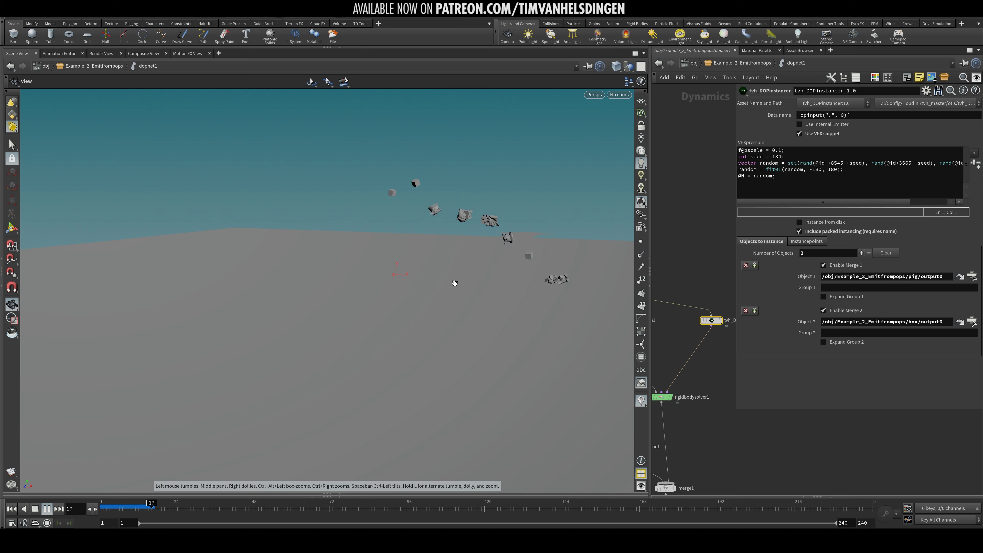
middle_click_drag(454, 283, 248, 306)
left_click(11, 509)
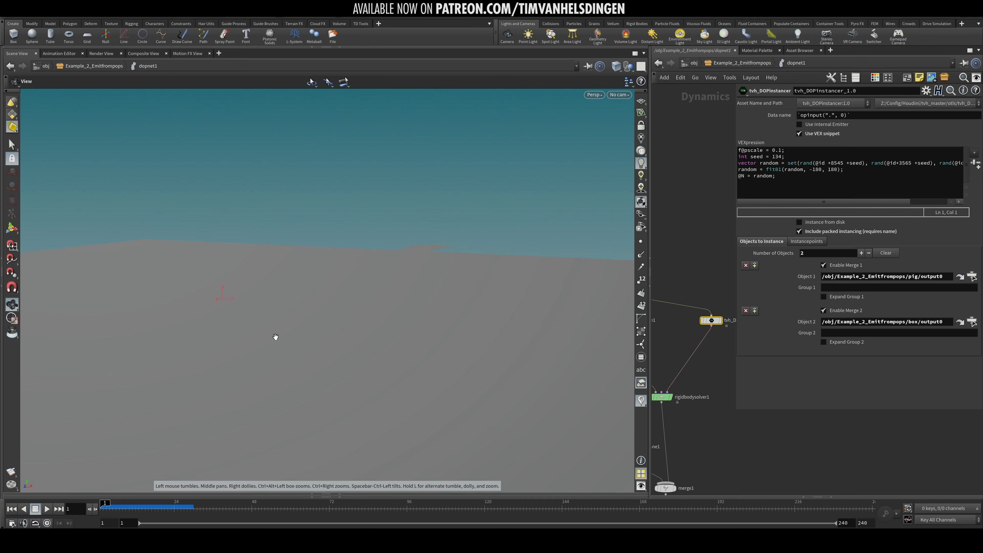
left_click_drag(136, 510, 139, 508)
left_click_drag(287, 237, 391, 283)
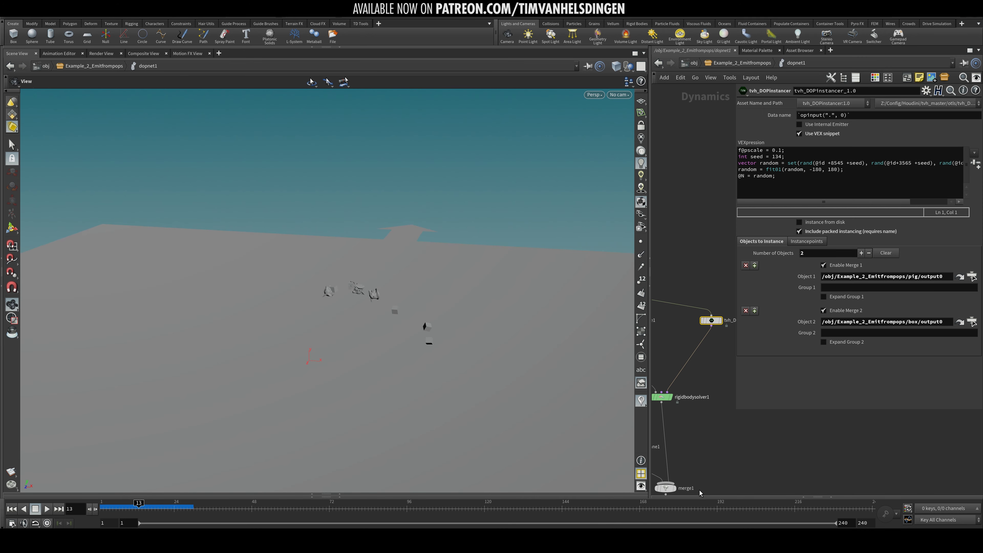
Turn off Include packed instancing for tvh_DOPinstancer_1.0 and replay the simulation from frame 1, stopping at frame 29
middle_click_drag(703, 301, 726, 273)
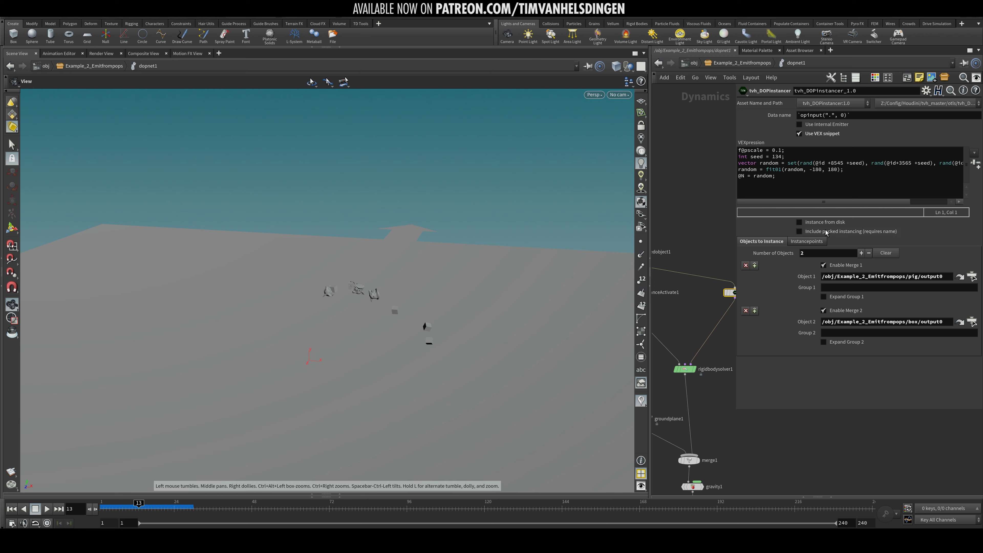
left_click(799, 232)
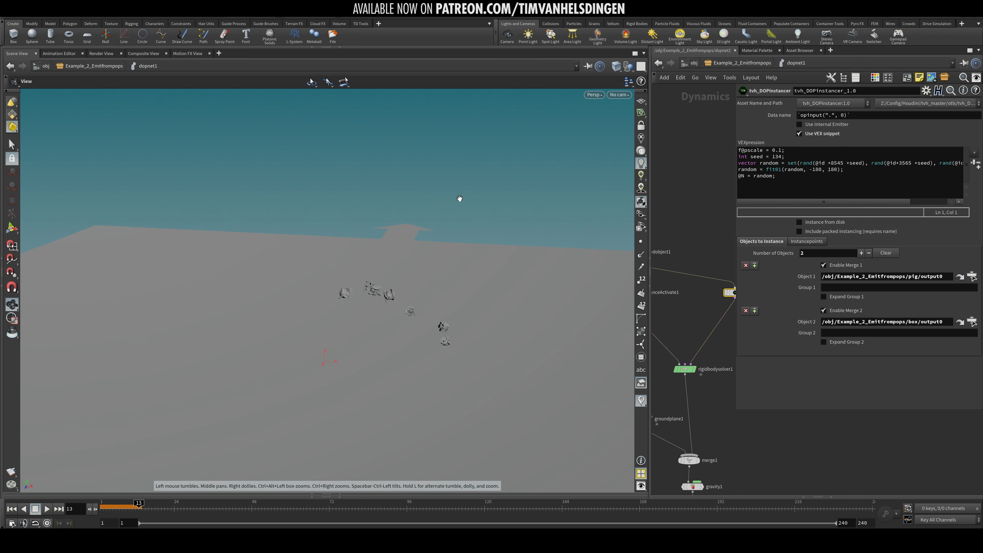
key("Up")
left_click_drag(430, 169, 386, 424)
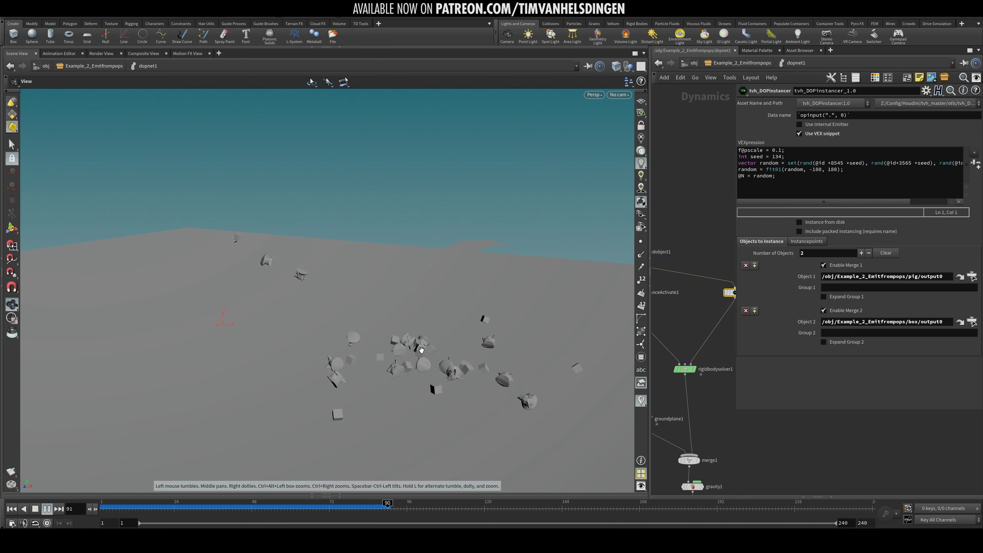
key("ctrl+Up")
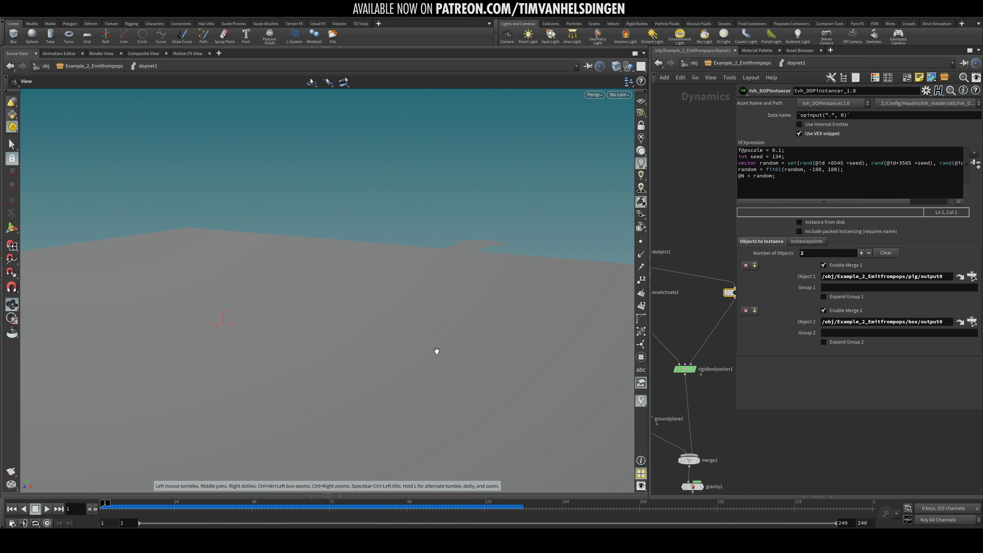
key("Up")
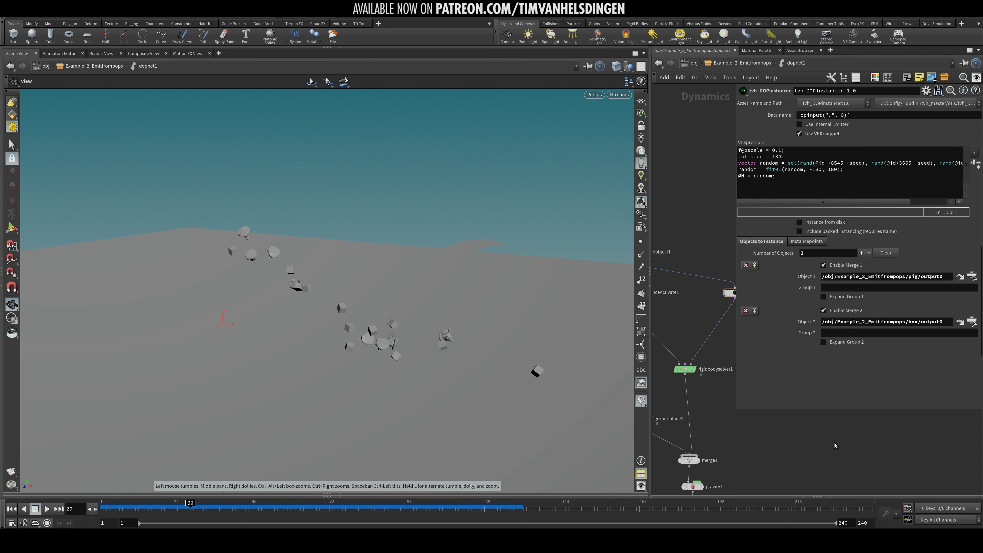
Return to the Example_2_Emitfrompops level and inspect the fracture networks inside the pig and box input geometry
key("u")
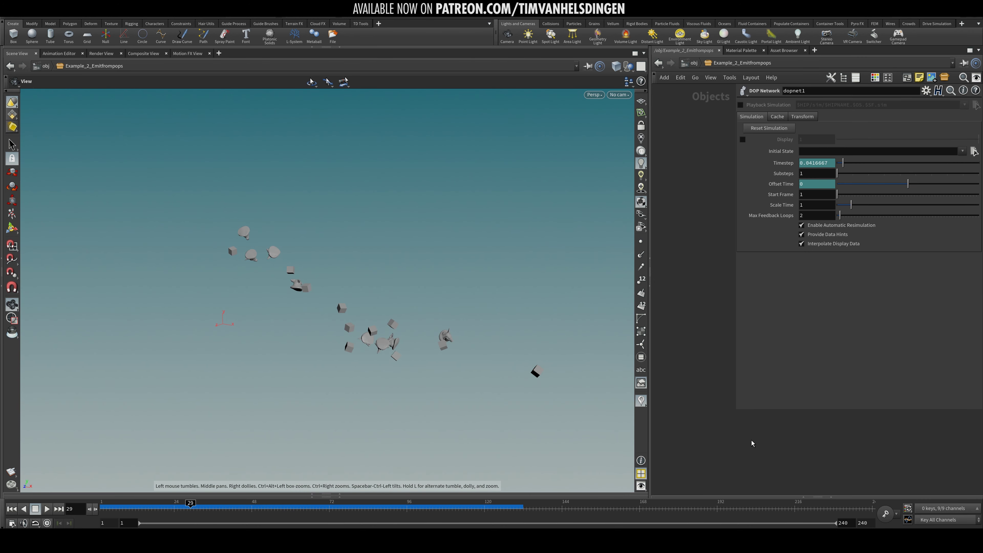
key("p")
key("h")
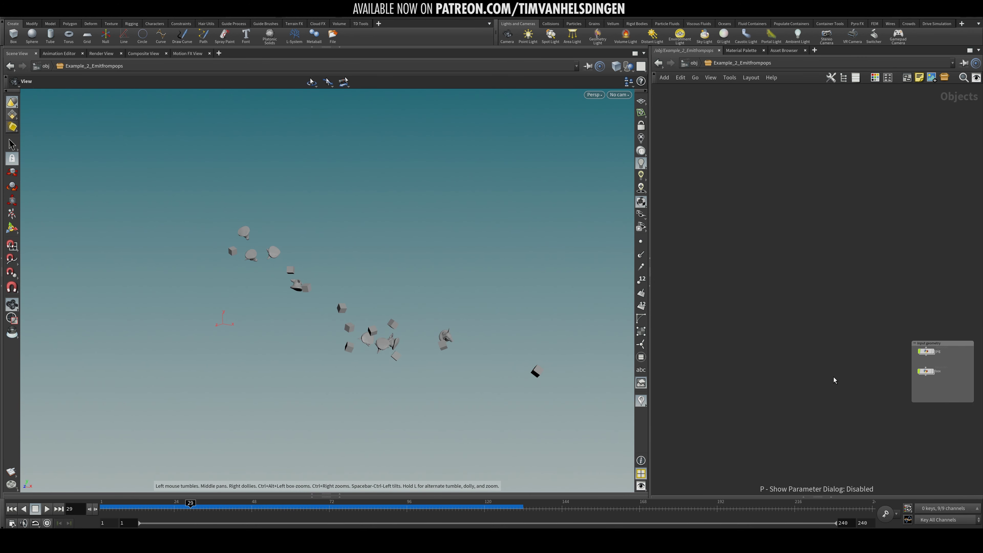
double_click(810, 310)
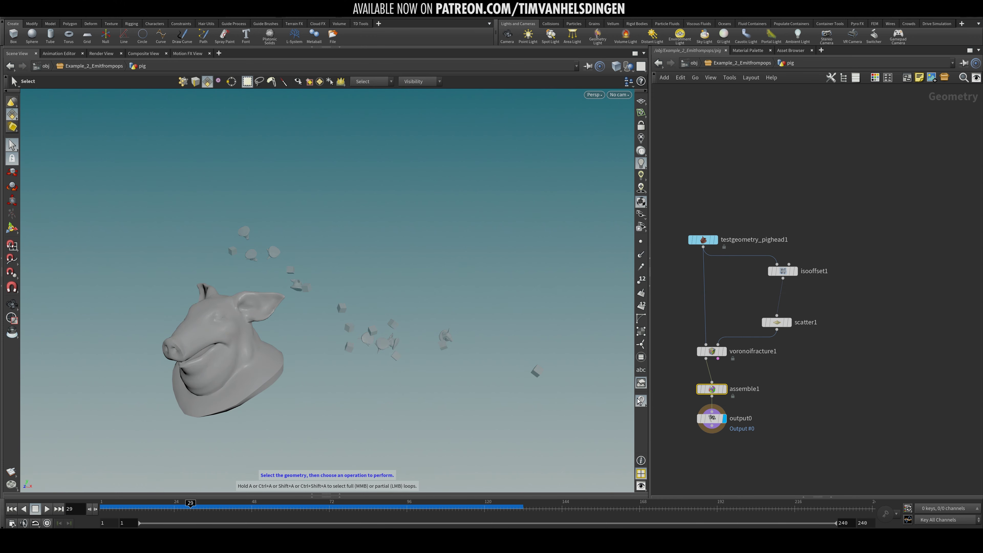
key("u")
double_click(819, 352)
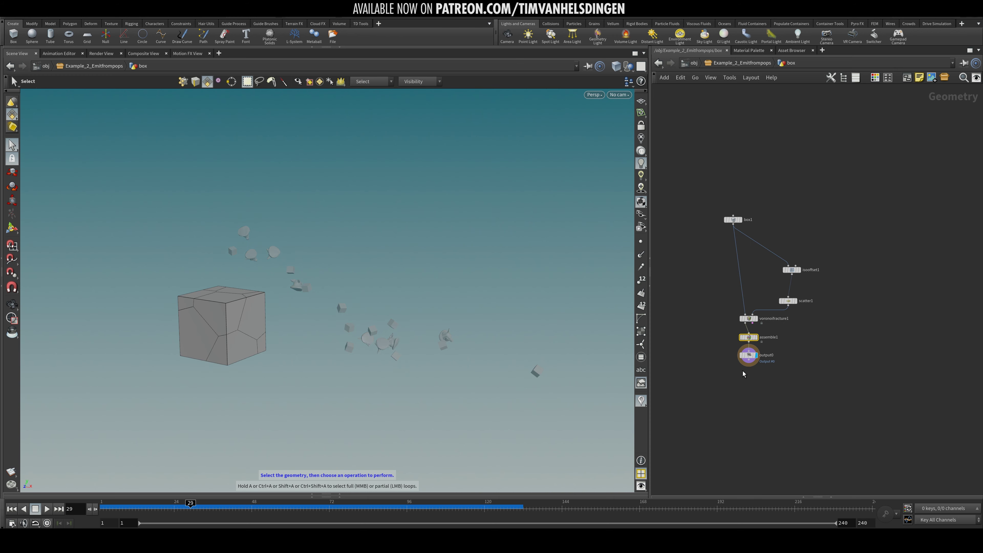
key("u")
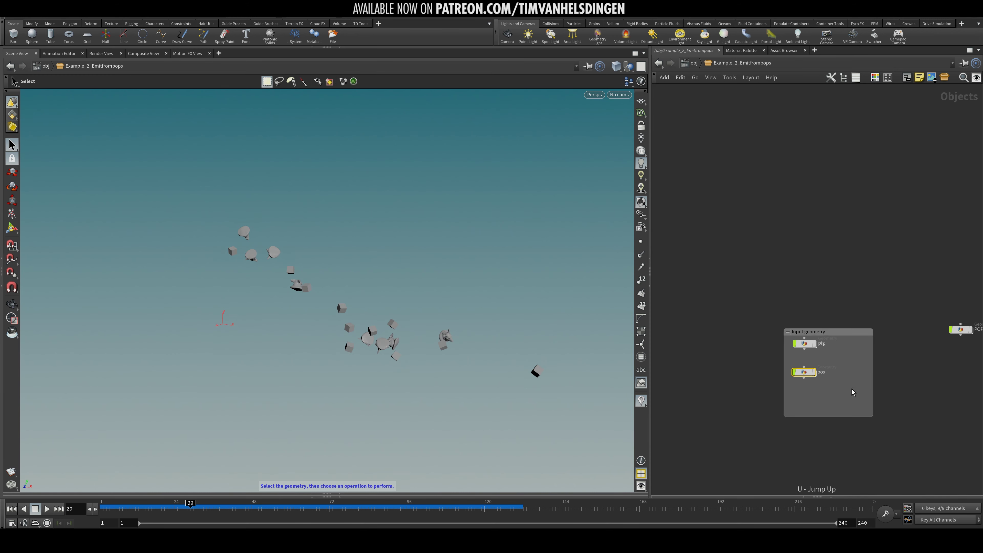
In dopnet1, turn Include packed instancing back on for tvh_DOPinstancer_1.0 and replay the simulation from frame 1
double_click(905, 342)
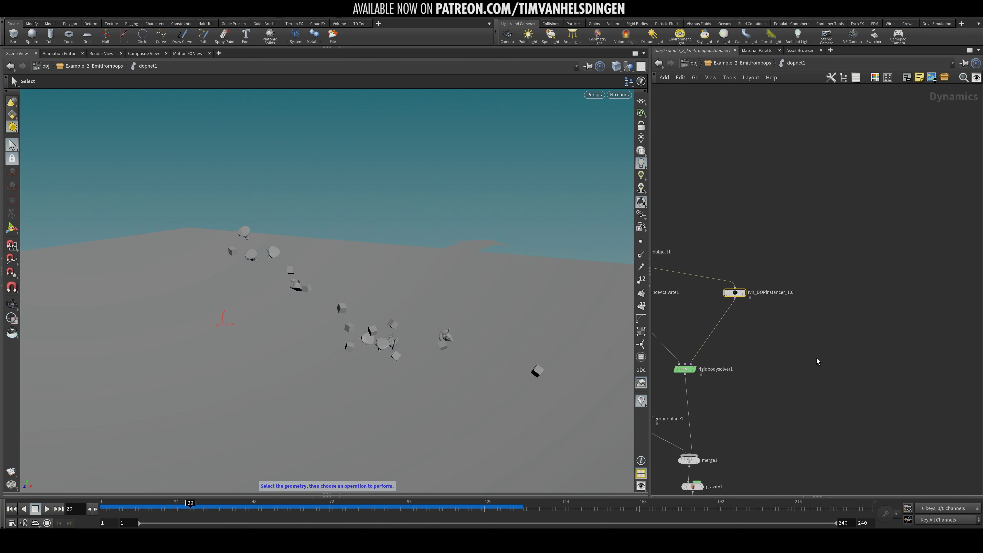
key("p")
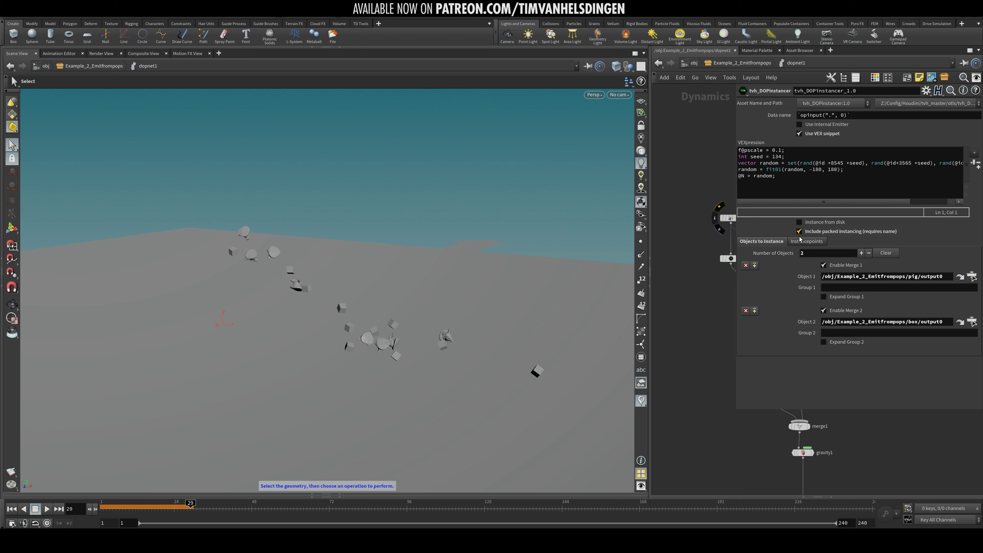
middle_click_drag(710, 342, 697, 358)
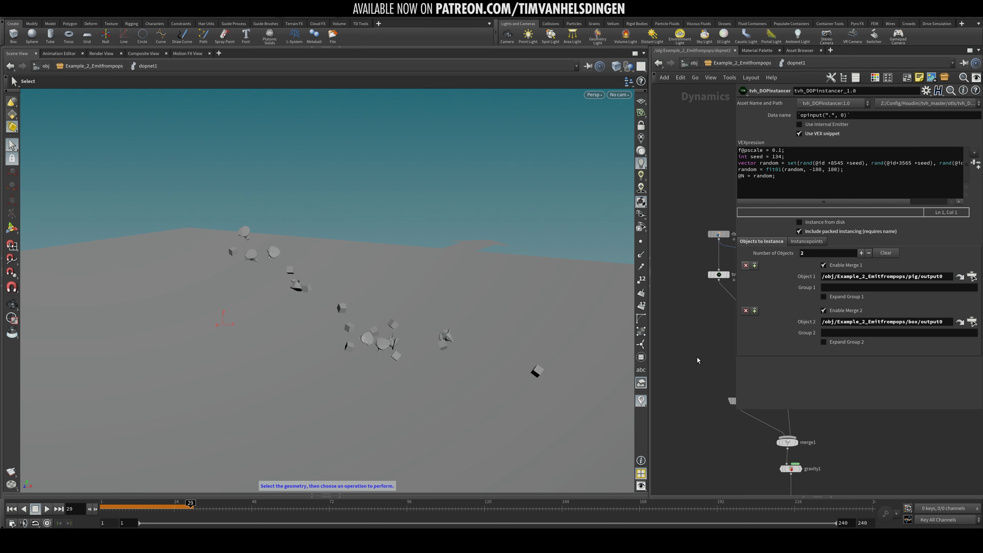
key("ctrl+Up")
key("Up")
scroll(371, 353, "up", 1)
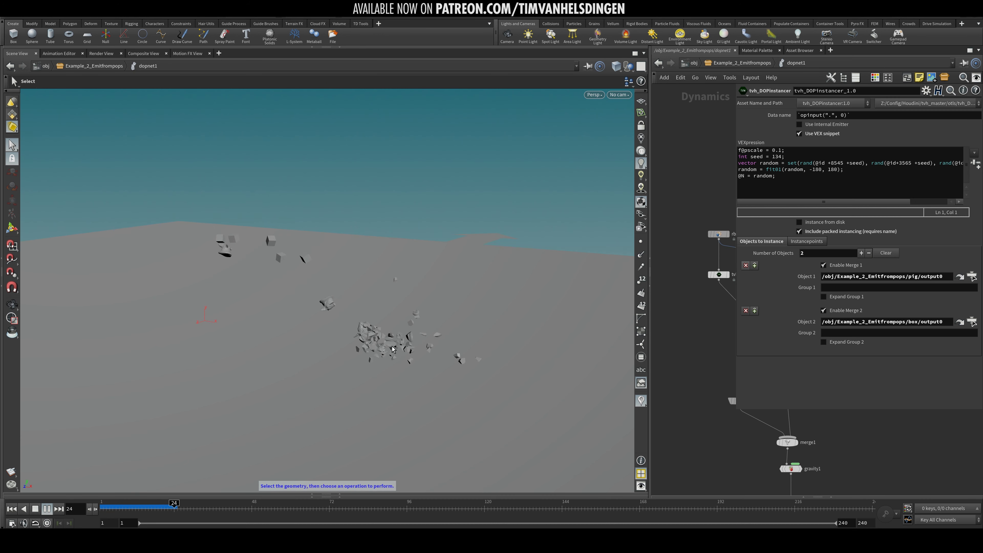
left_click_drag(392, 348, 460, 340, "alt")
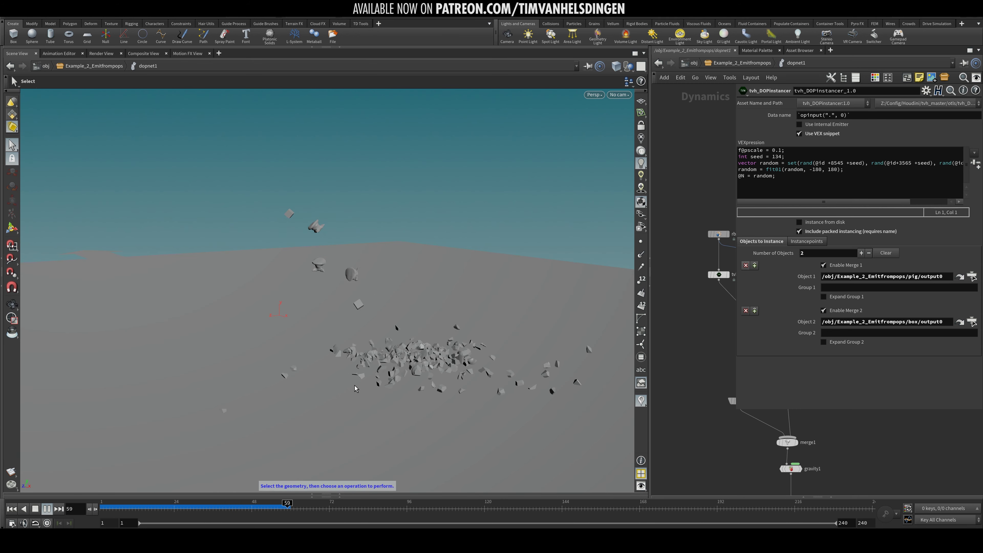
Stop the simulation playback at frame 66, view the instances from another angle, and jump to frame 49
left_click(310, 506)
left_click_drag(358, 330, 455, 328, "alt")
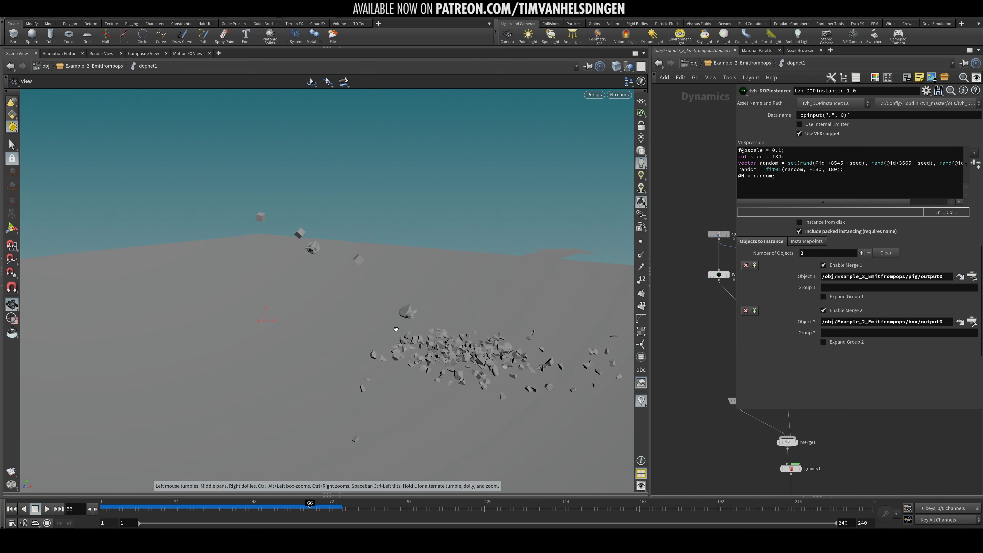
middle_click_drag(723, 452, 684, 449)
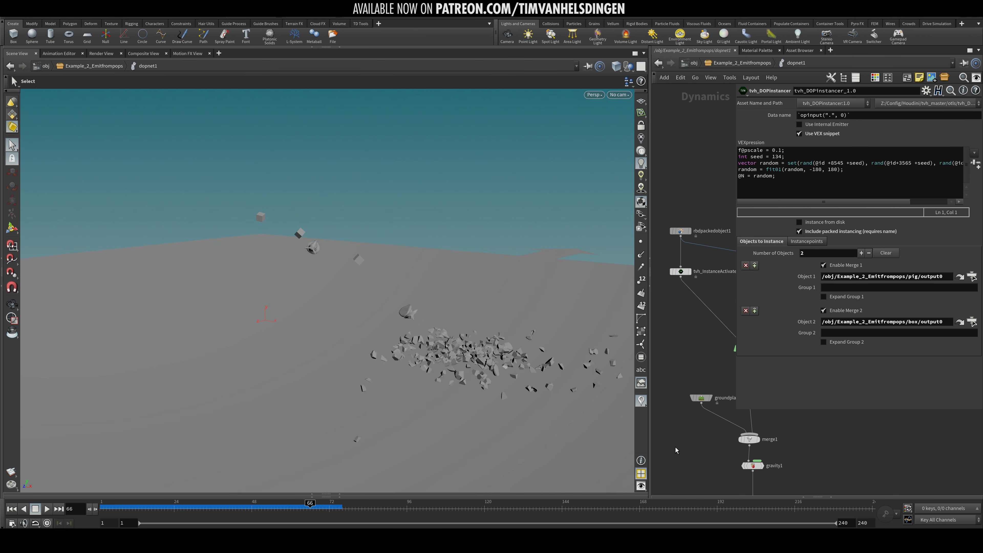
left_click(234, 507)
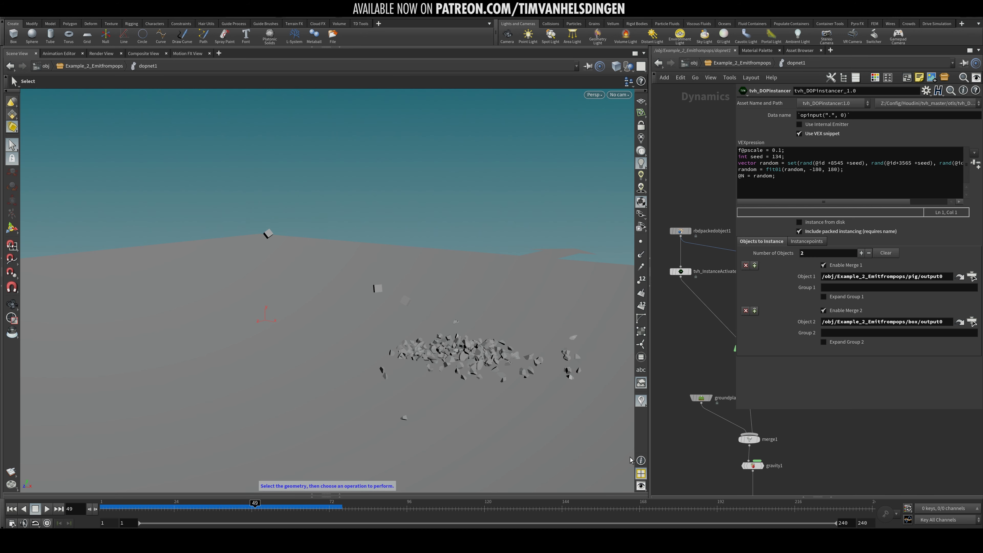
Leave dopnet1 and open the load geometry network to view the imported instances up close
key("u")
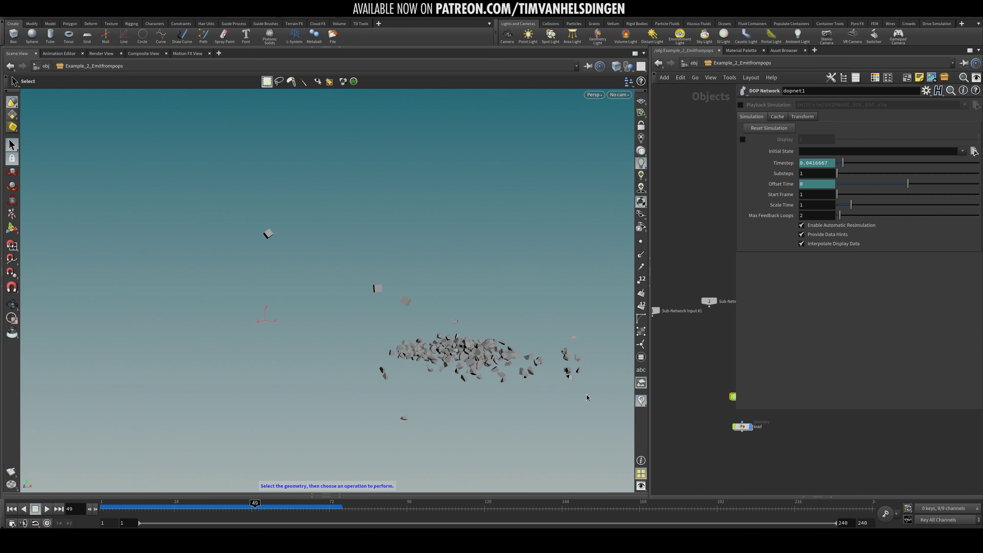
double_click(742, 426)
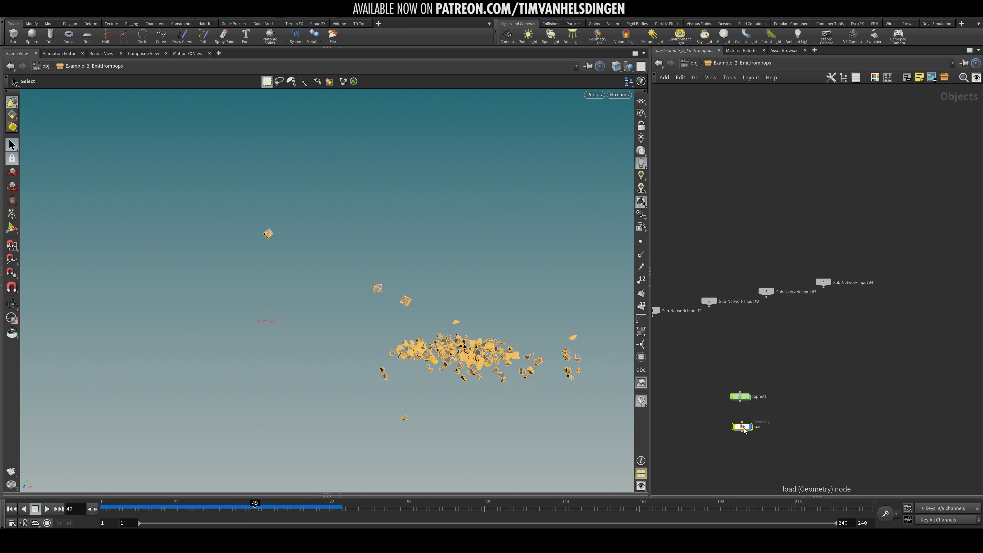
scroll(408, 347, "up", 5)
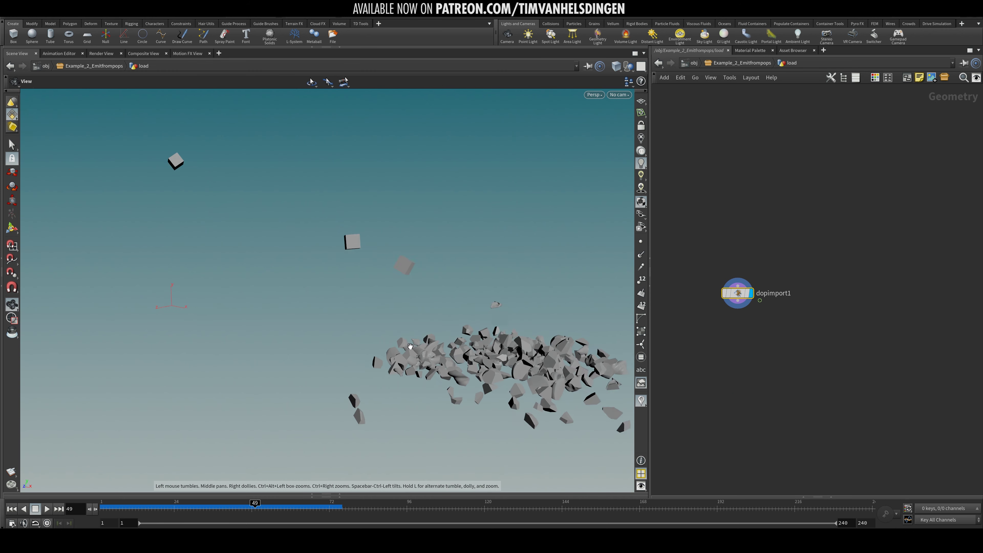
left_click_drag(409, 347, 259, 302, "alt")
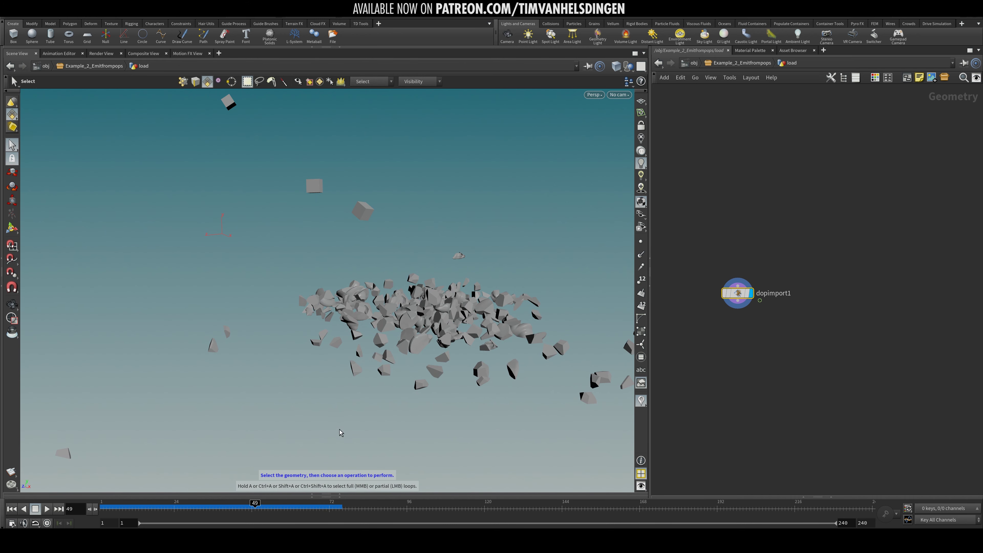
Examine dopimport1's primitive attributes in an enlarged Geometry Spreadsheet while scrubbing between frames 37 and 47
left_click(341, 495)
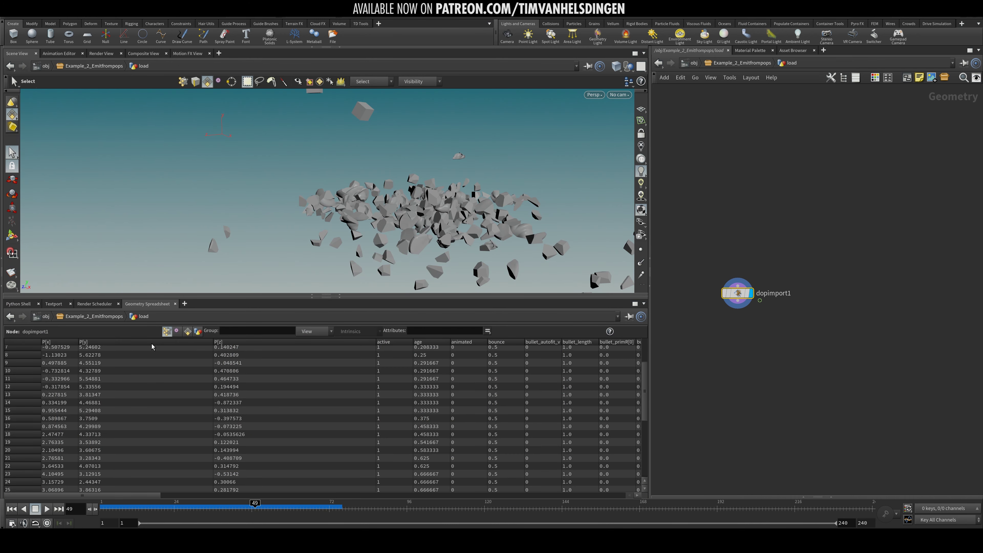
scroll(151, 346, "down", 5)
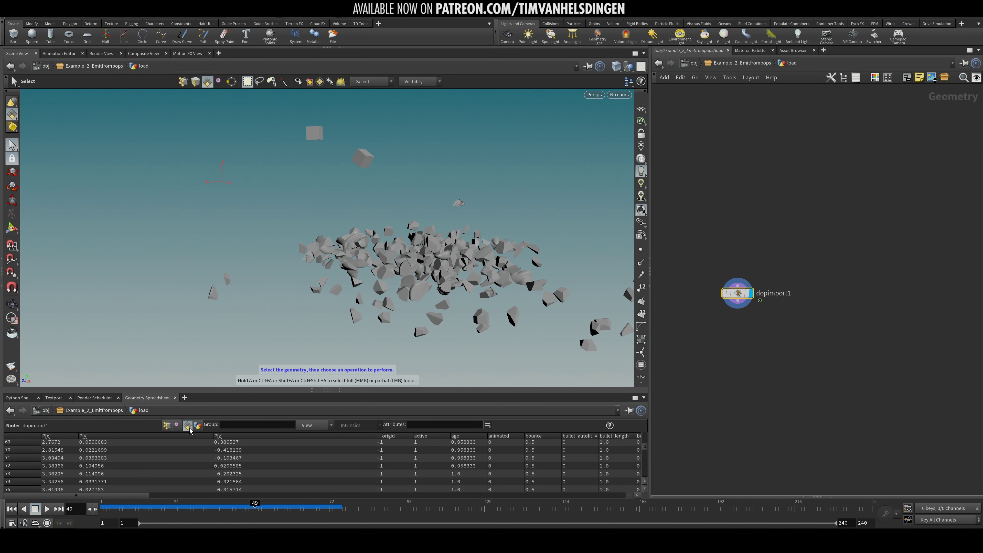
left_click(189, 425)
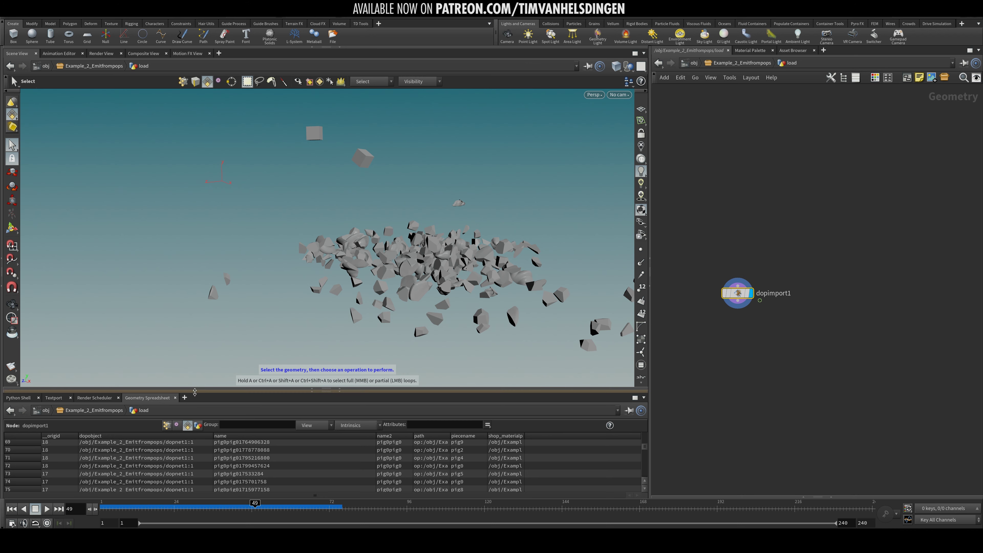
left_click_drag(326, 390, 326, 270)
mouse_move(255, 507)
left_mouse_down()
mouse_move(214, 508)
mouse_move(242, 508)
left_mouse_up()
scroll(289, 376, "up", 1)
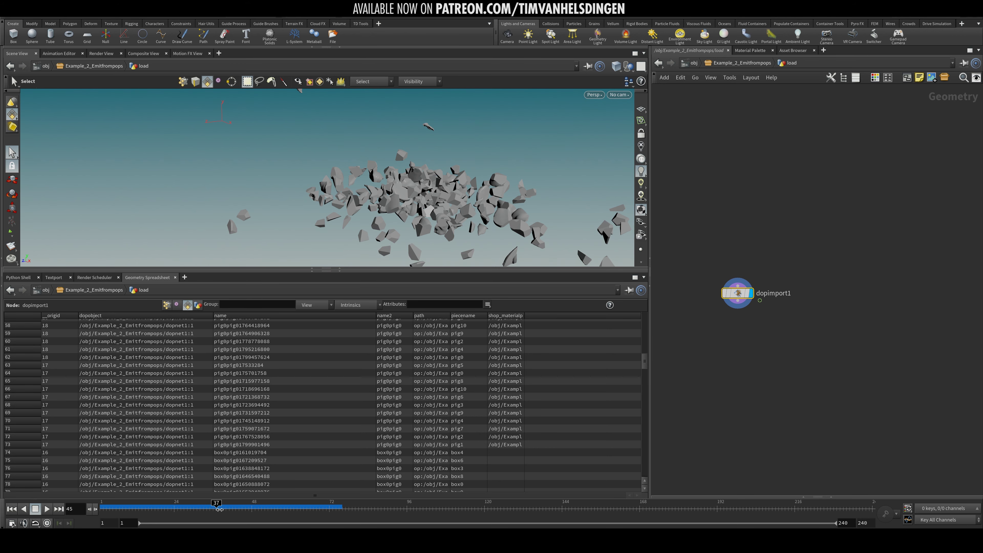
left_click_drag(219, 509, 251, 509)
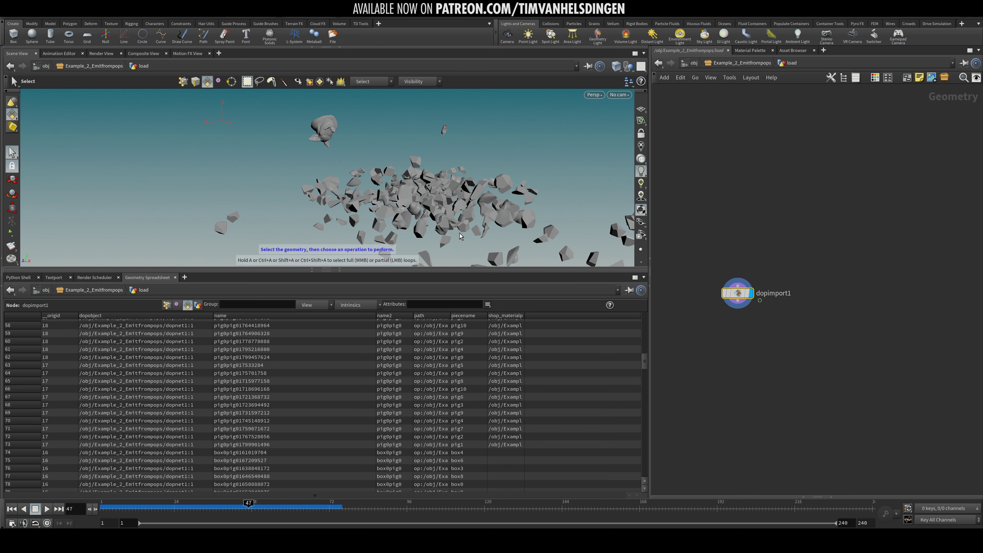
Add a Time Blend node after dopimport1 and display its output
key("Tab")
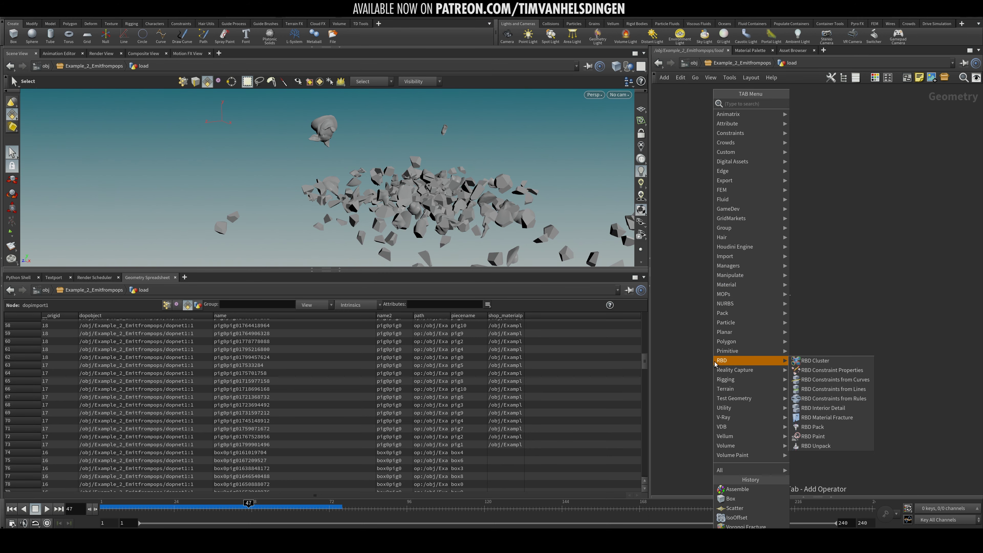
type("time")
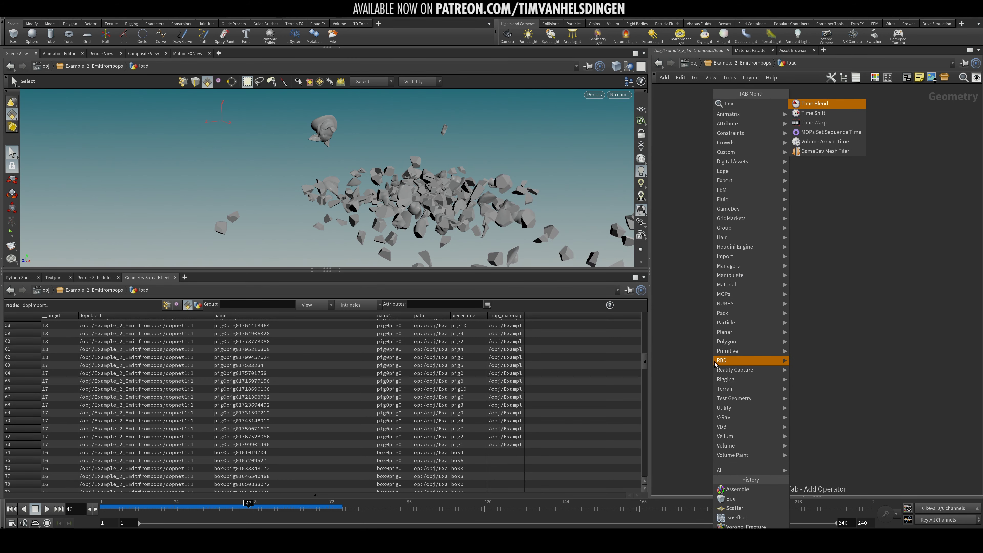
key("Return")
left_click(726, 368)
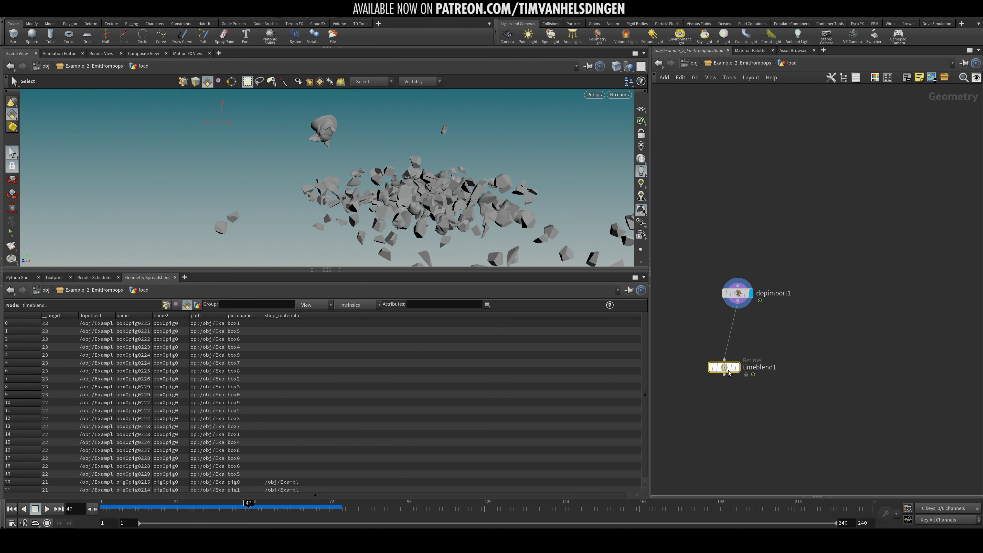
left_click(741, 378)
middle_click_drag(741, 379, 738, 365)
Add a Time Shift node and connect it to the output of timeblend1
key("Tab")
type("time")
key("Down")
key("Return")
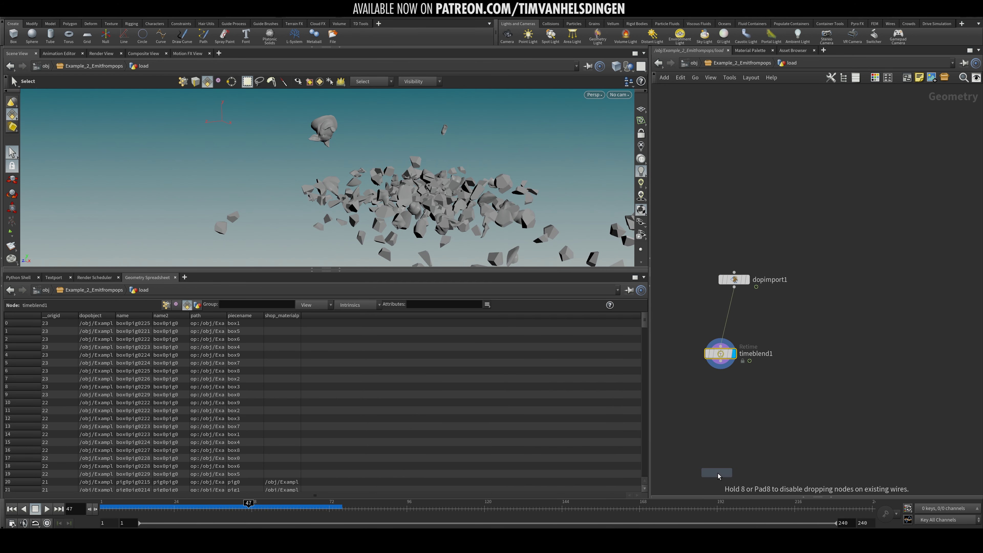
left_click(737, 413)
left_click_drag(721, 366, 738, 405)
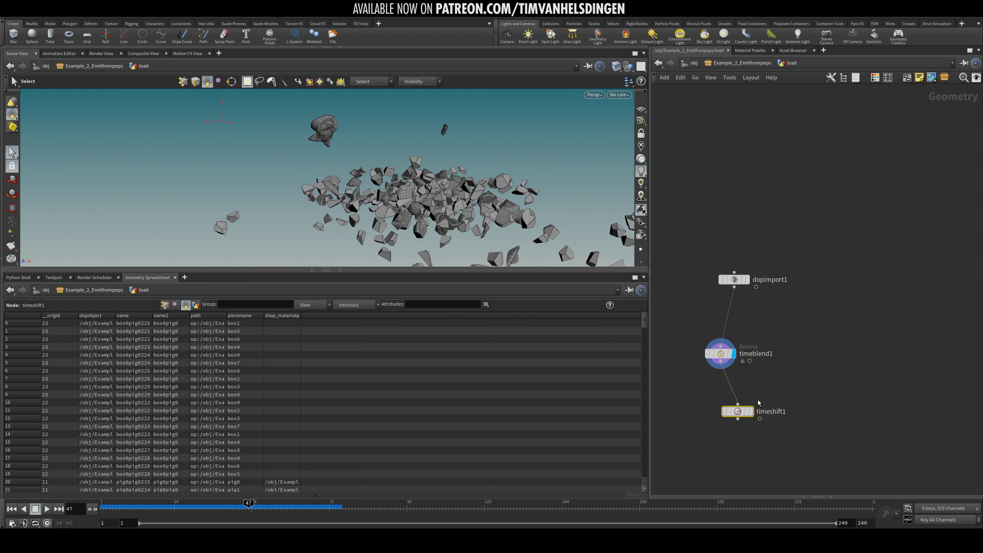
Display timeshift1, turn off Integer Frames and set its Frame expression to $F/3
left_click(751, 411)
key("p")
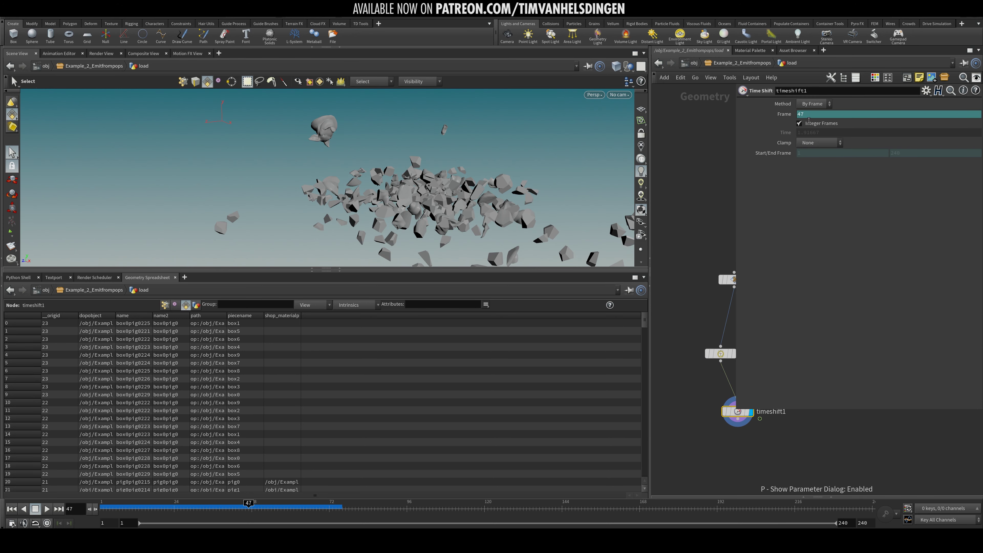
left_click(808, 123)
left_click(810, 115)
type("/3")
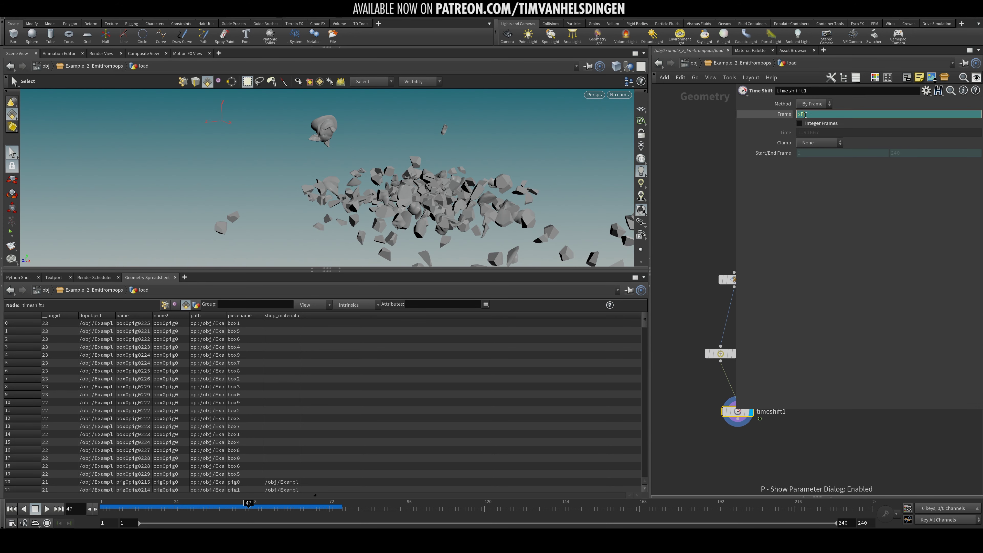
key("Return")
Play the retimed simulation from frame 47 and jump to frame 60 to check the slow motion
key("space")
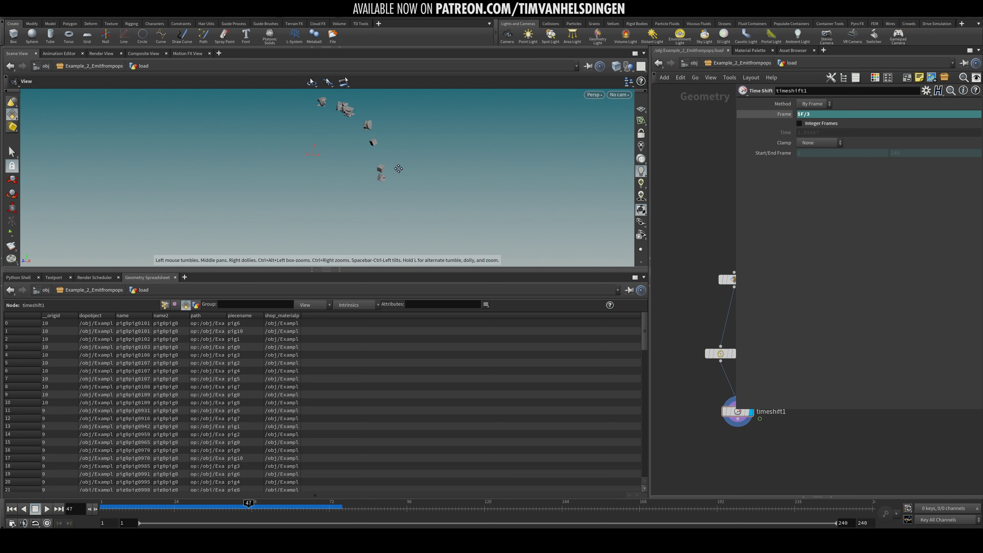
key("Up")
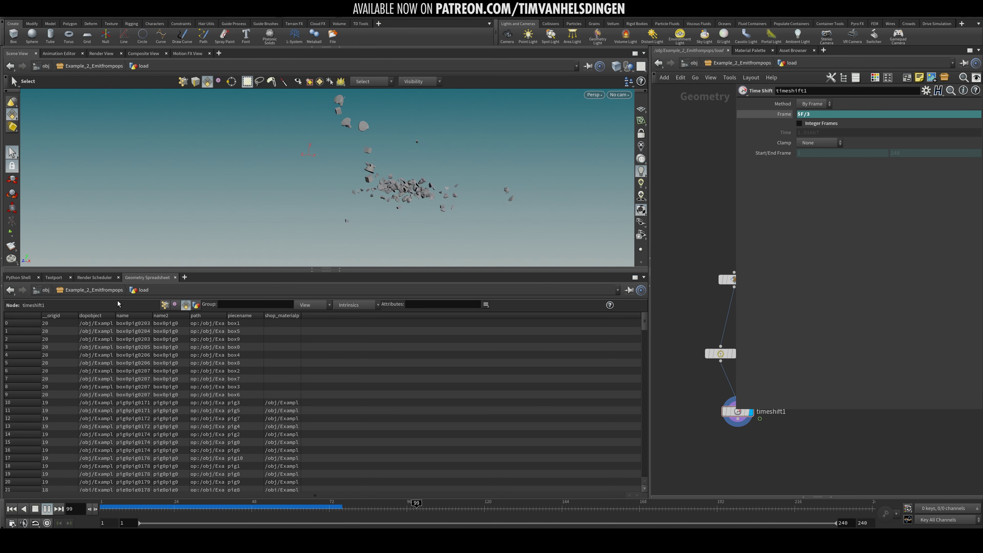
left_click(290, 505)
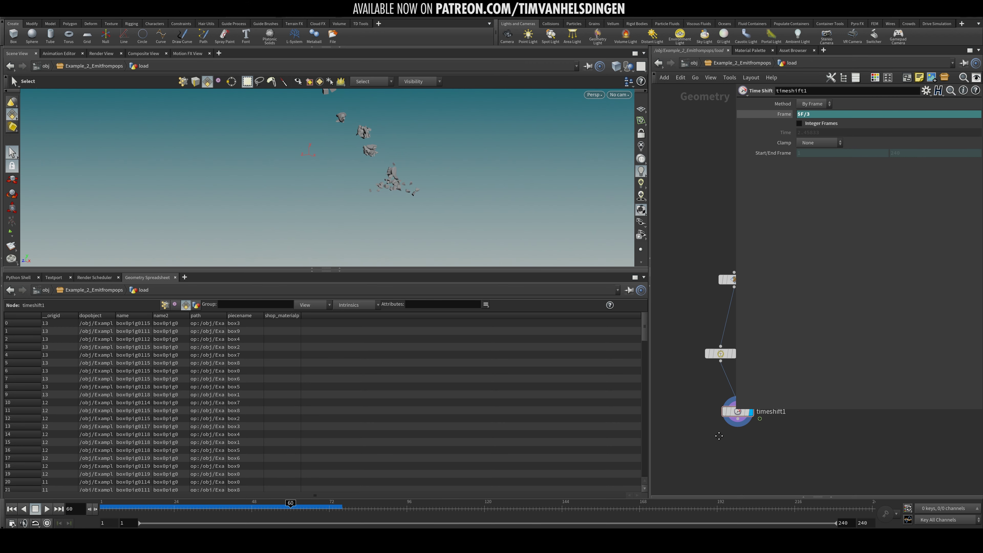
Delete the timeblend1 and timeshift1 nodes and return to the Example_2_Emitfrompops level
left_click_drag(702, 469, 706, 362)
key("Delete")
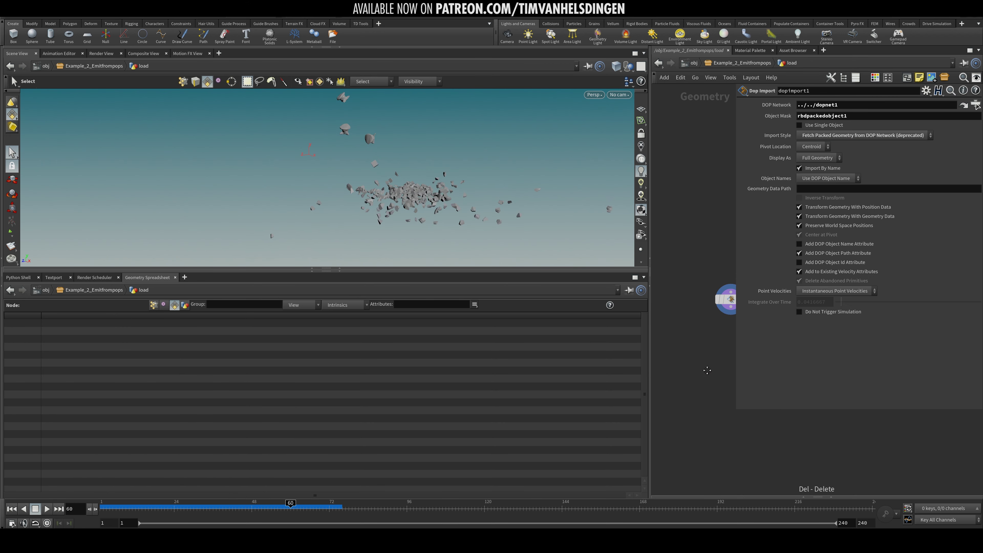
key("u")
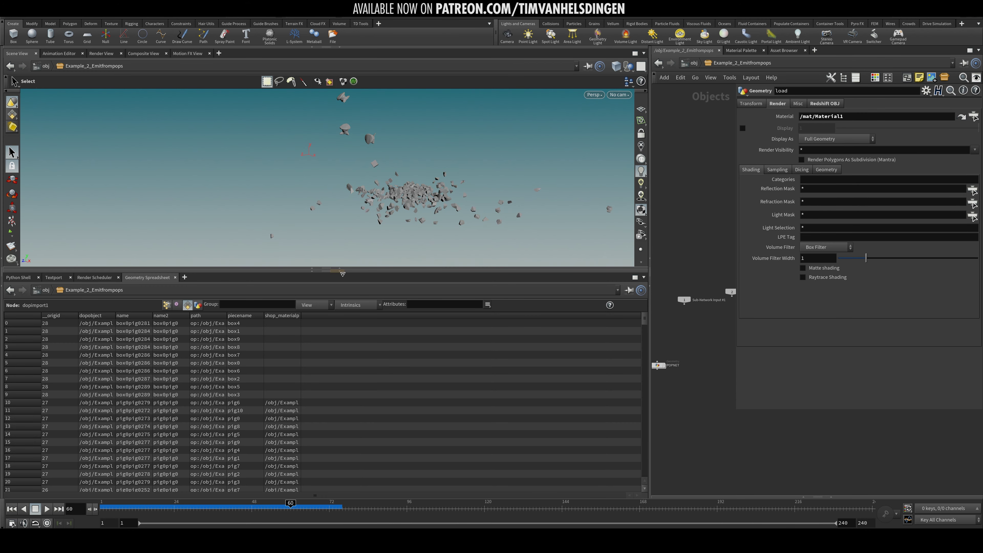
Enlarge the scene view over the Geometry Spreadsheet, hide the parameter overlay, and go up to the obj level
left_click_drag(343, 273, 343, 352)
key("Escape")
left_click_drag(398, 234, 407, 228)
key("s")
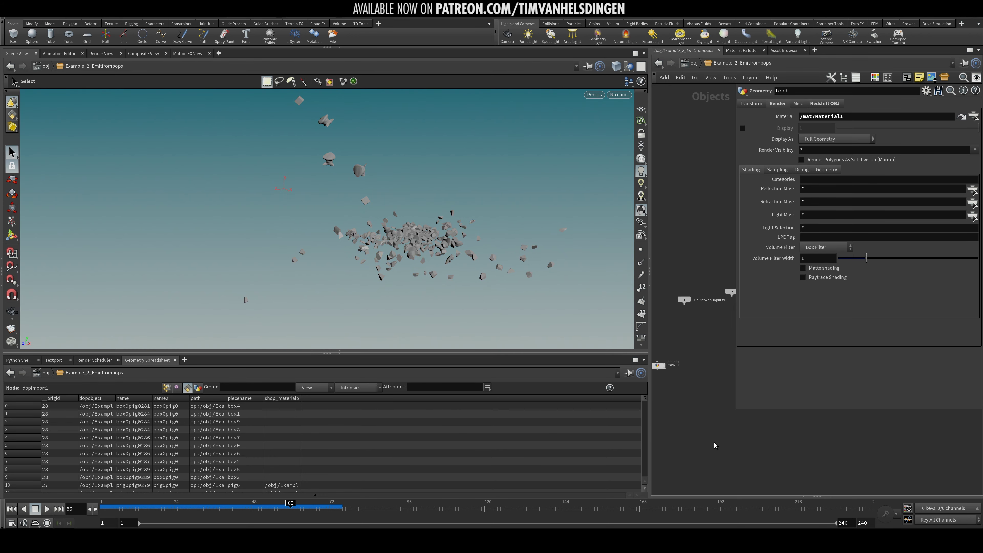
key("p")
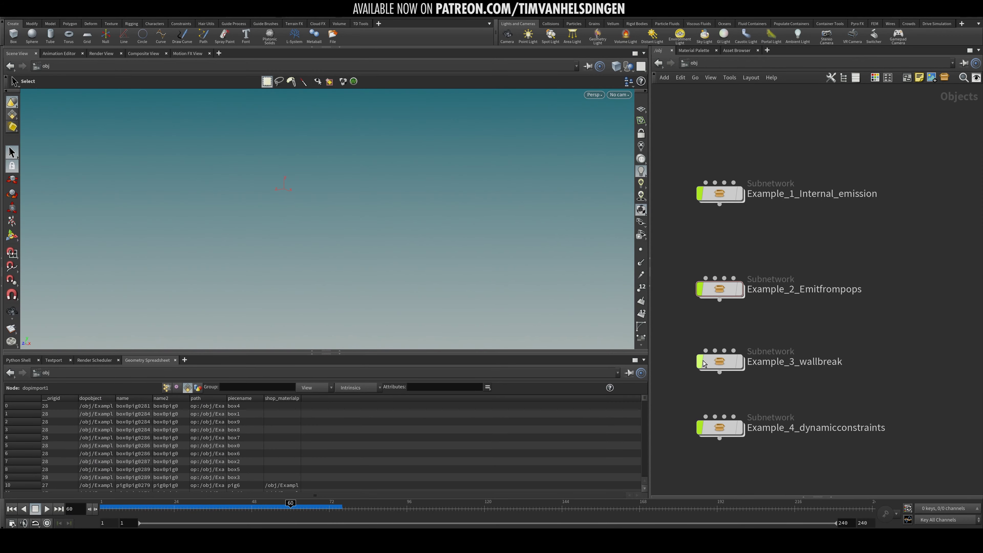
Open the example DOP network inside Example_3_wallbreak and rewind to frame 1 to view the whole wall
double_click(703, 363)
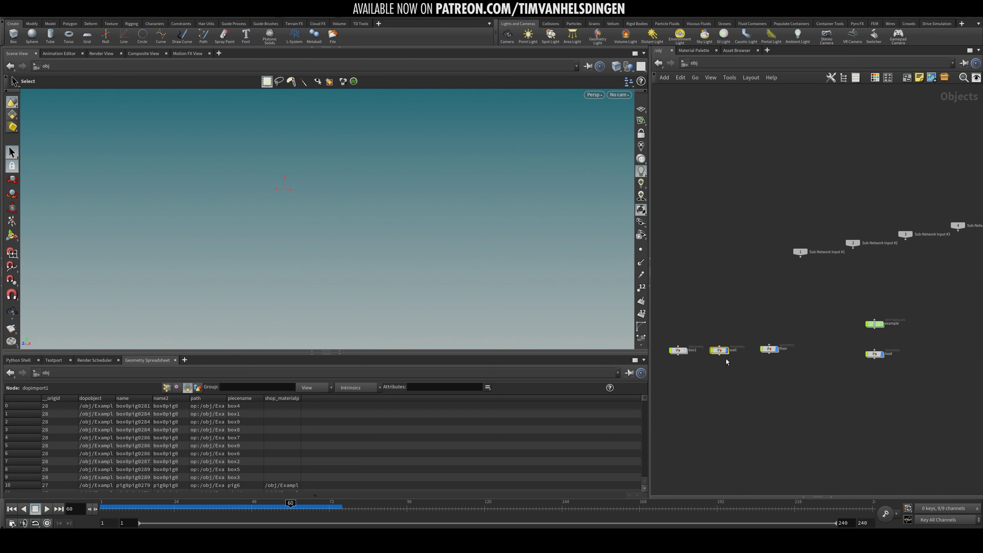
middle_click_drag(804, 379, 756, 391)
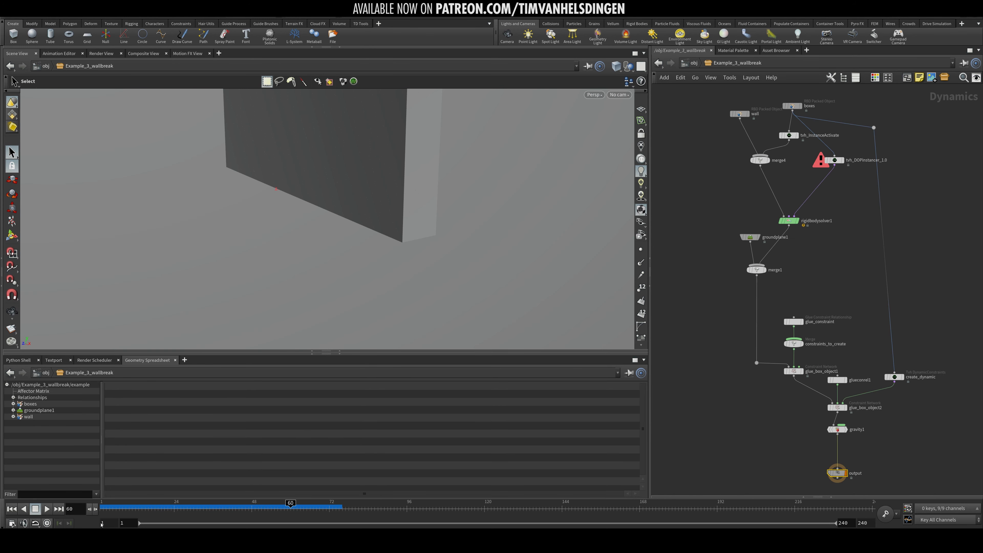
left_click(100, 511)
left_click_drag(326, 300, 321, 279, "alt")
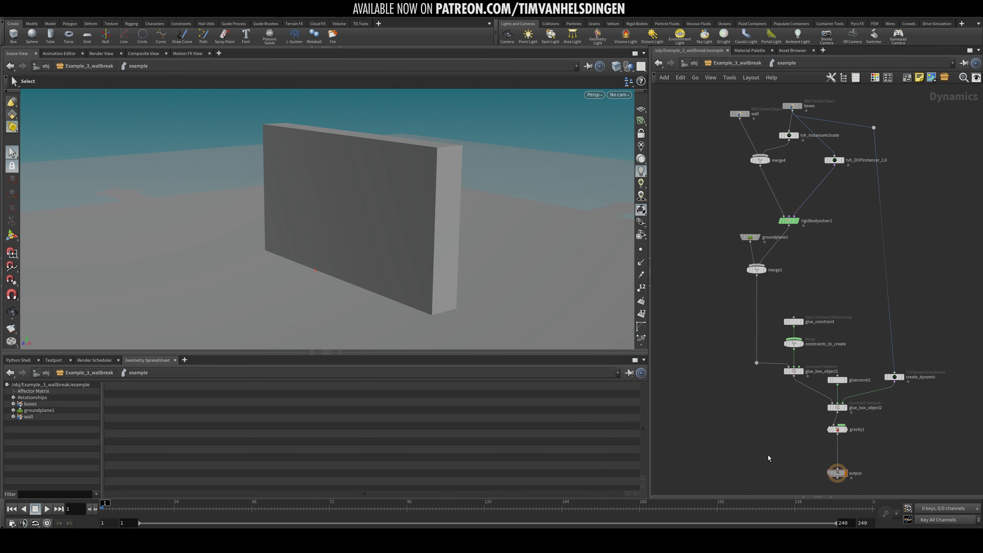
Inspect the wall's fracture and constraint network, starting from and returning to the Example_3_wallbreak level
middle_click_drag(768, 454, 739, 416)
key("u")
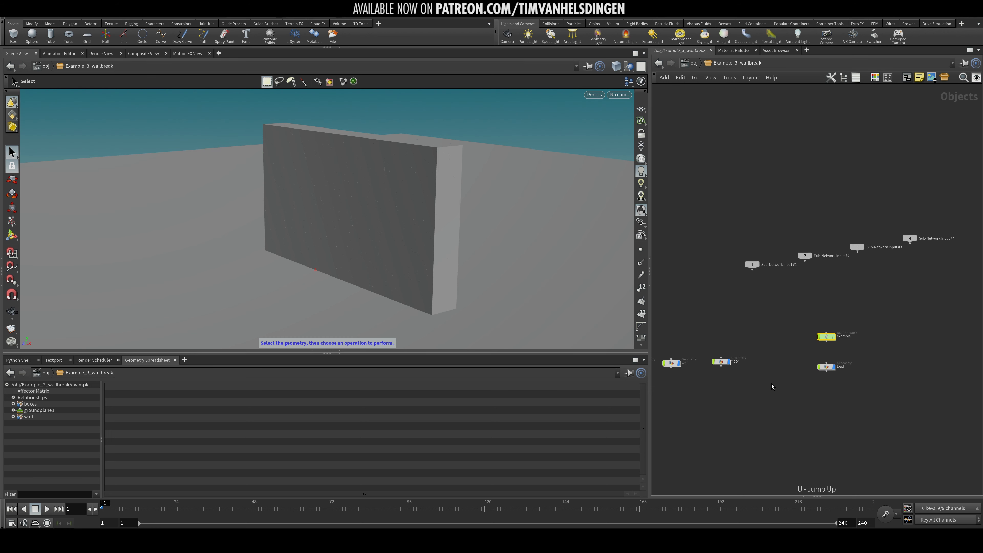
mouse_move(747, 370)
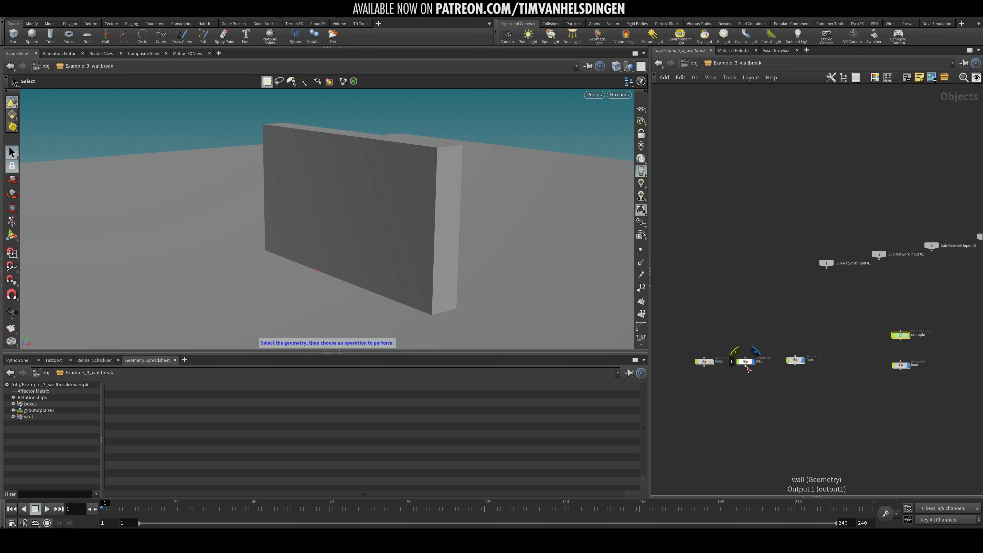
key("i")
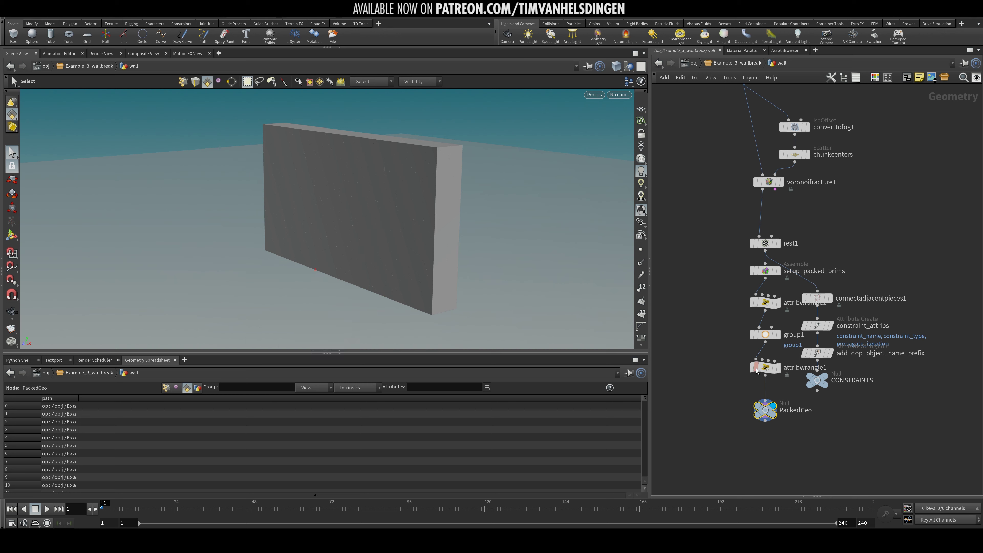
key("u")
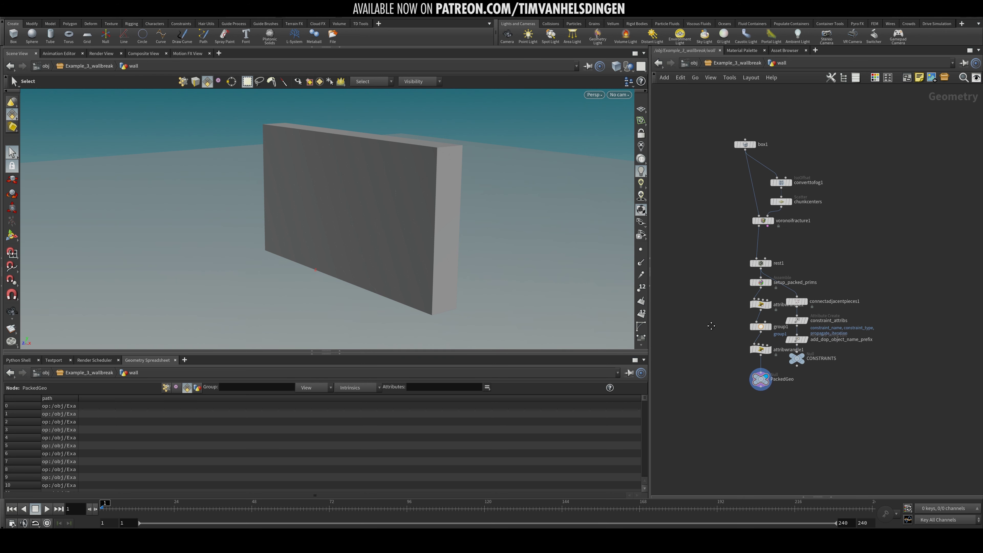
middle_click_drag(845, 390, 761, 381)
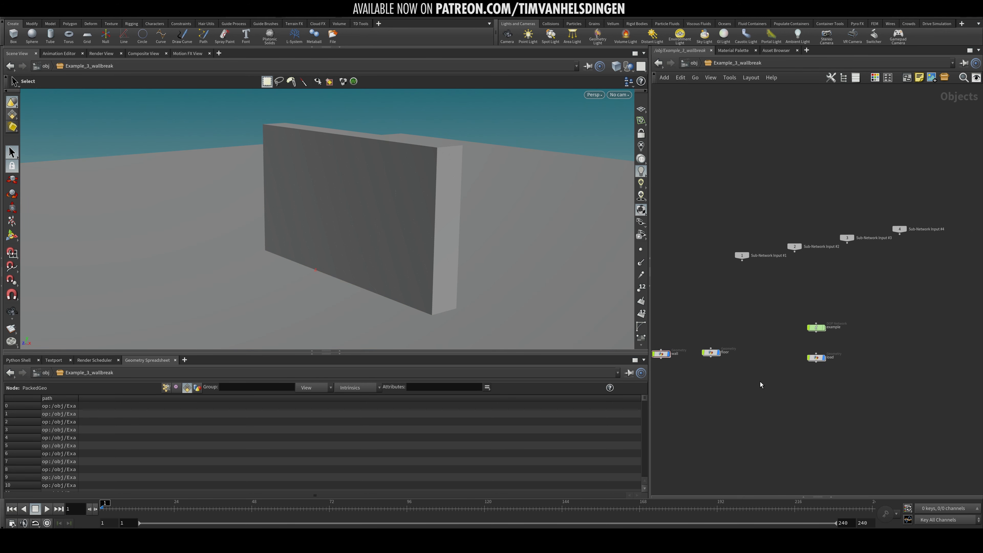
scroll(796, 349, "up", 3)
middle_click_drag(700, 359, 869, 329)
scroll(867, 333, "down", 2)
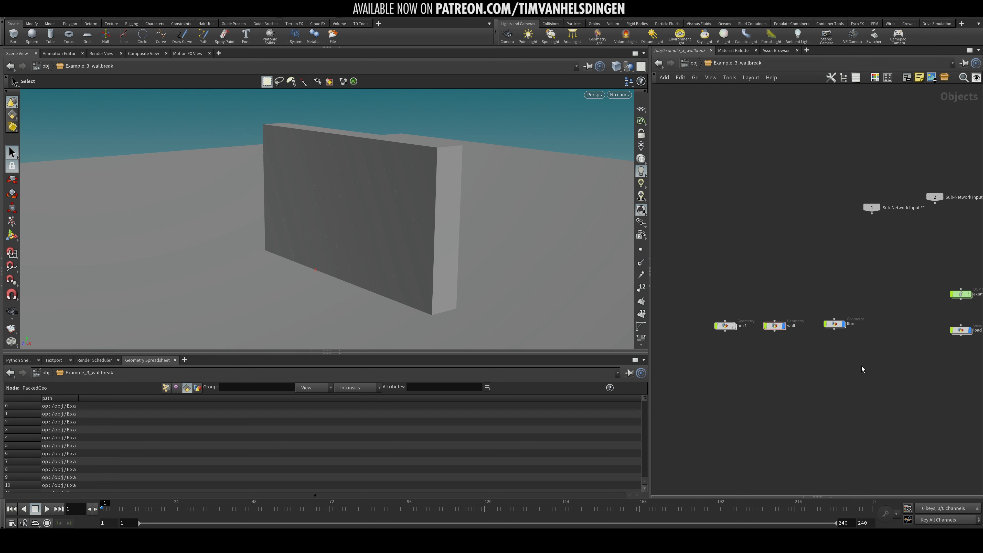
Open the example DOP network and examine the tvh_DOPinstancer node's VEX emission code and instanced object path
middle_click_drag(801, 366, 657, 403)
double_click(818, 331)
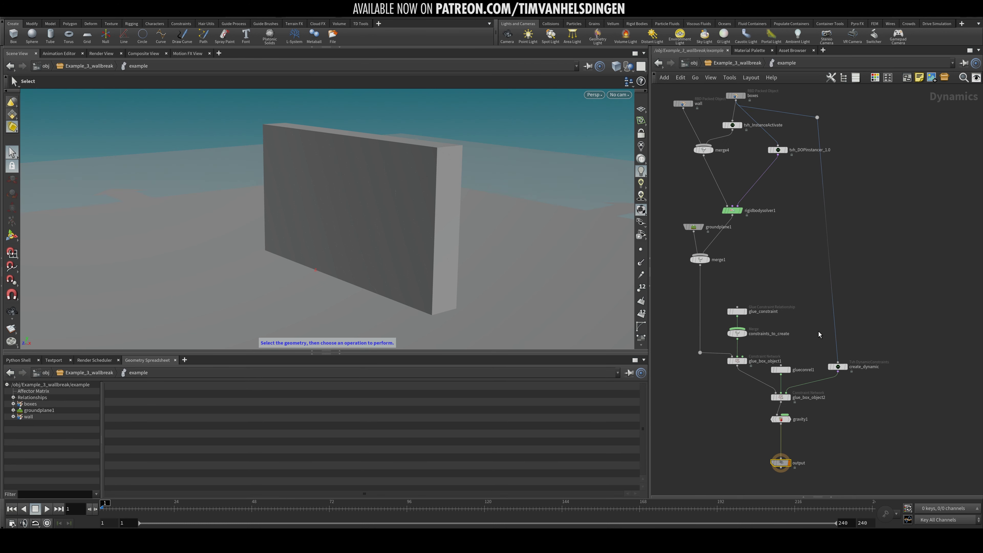
scroll(852, 318, "up", 2)
middle_click_drag(851, 315, 846, 343)
scroll(846, 344, "down", 2)
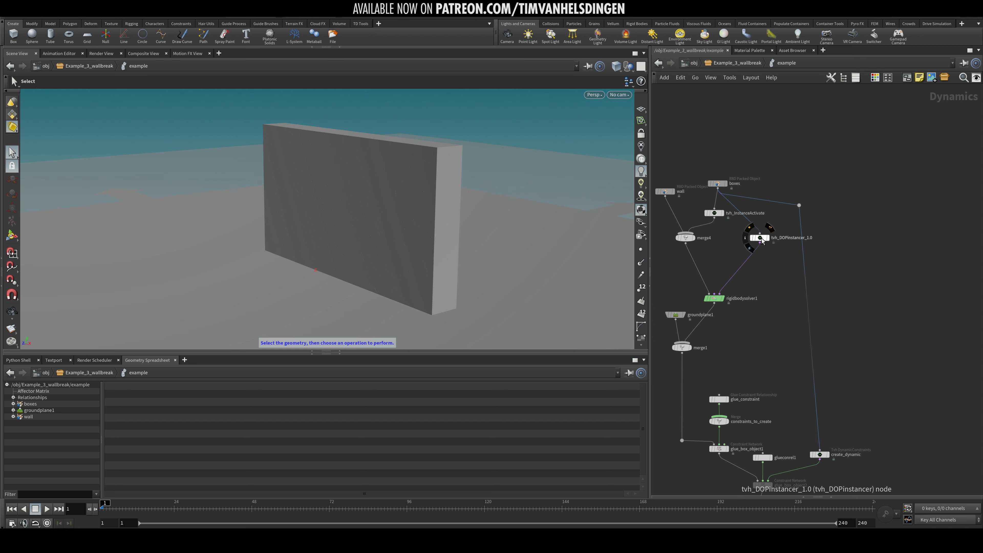
key("p")
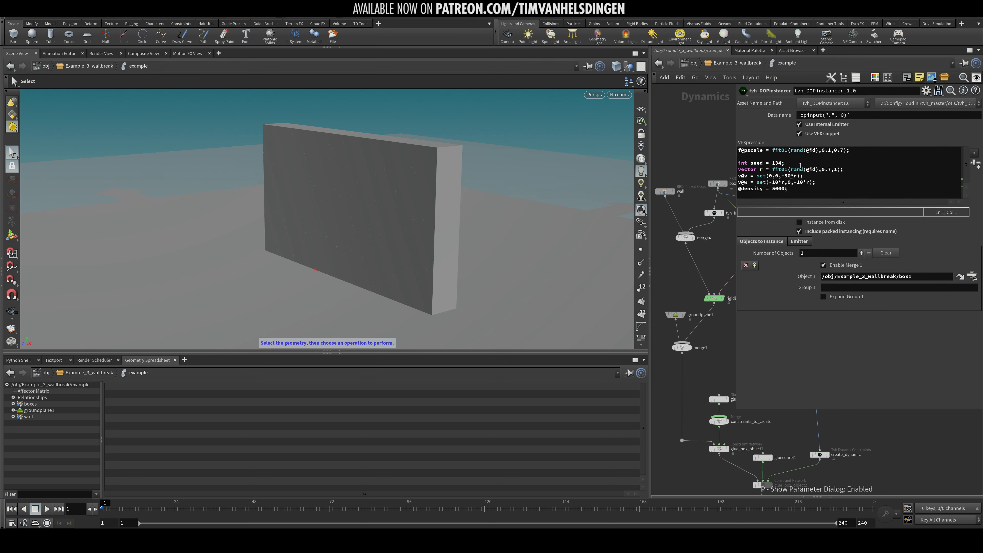
key("p")
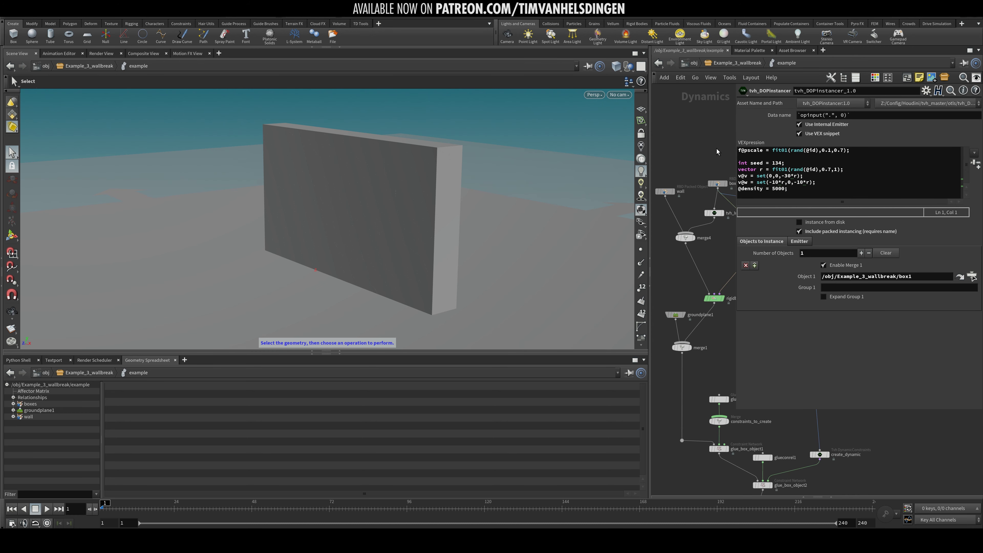
Tidy the boxes, tvh_InstanceActivate and tvh_DOPinstancer nodes, aligning tvh_InstanceActivate directly beneath boxes
scroll(735, 217, "up", 2)
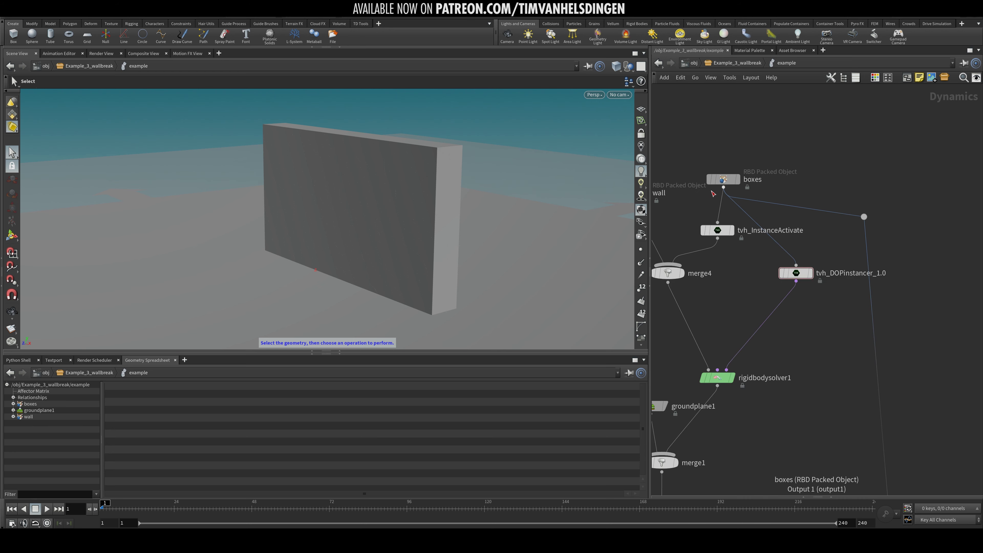
scroll(768, 237, "up", 1)
middle_click_drag(767, 234, 804, 302)
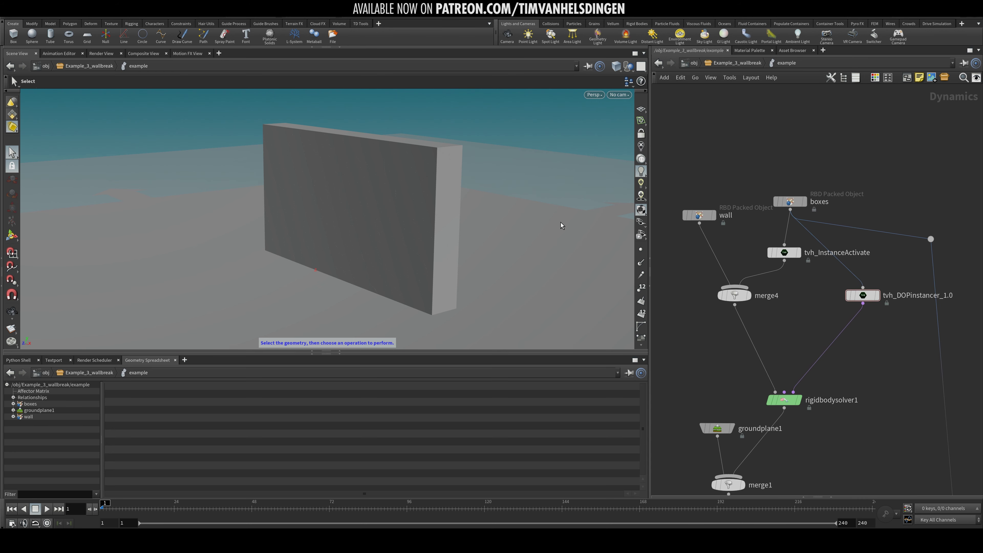
left_click_drag(789, 202, 788, 201)
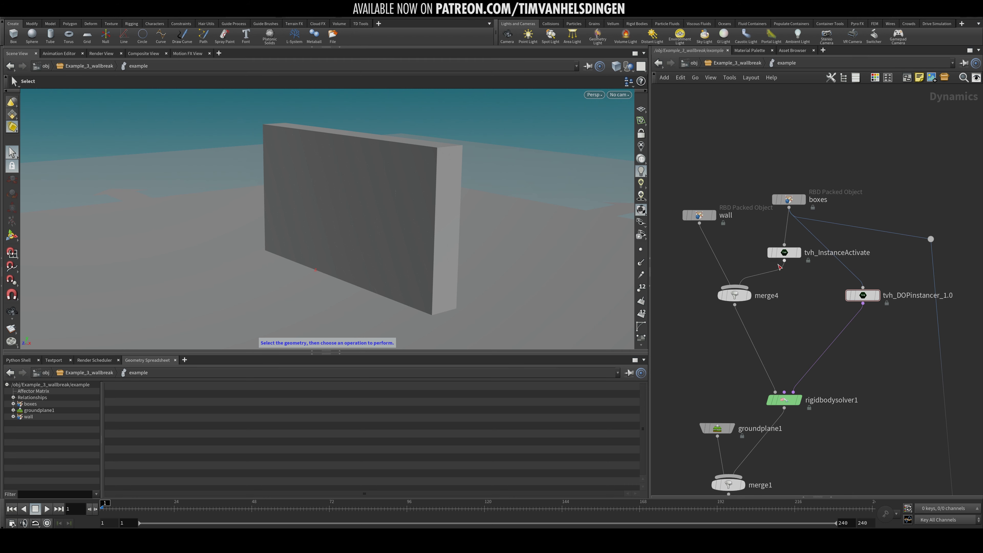
left_click_drag(788, 255, 792, 250)
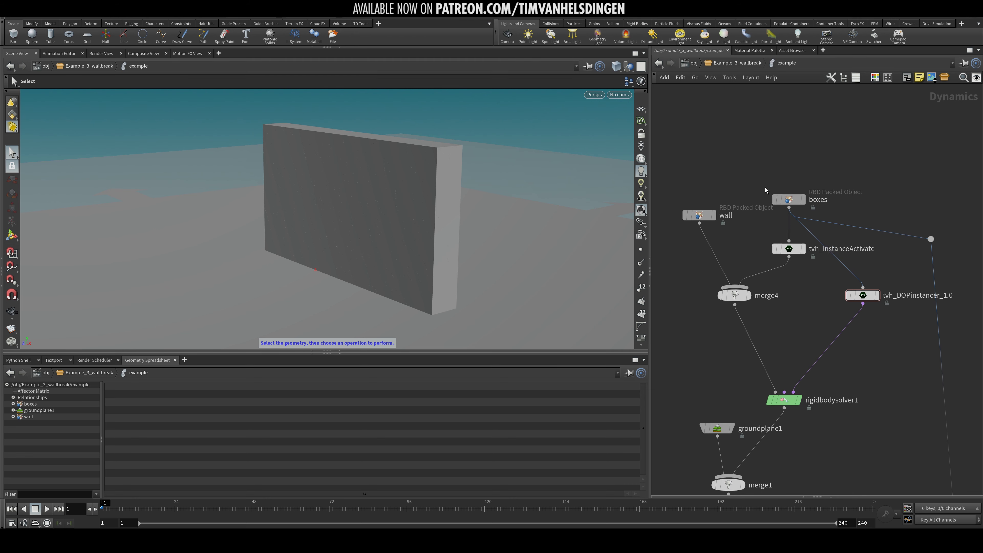
mouse_move(789, 250)
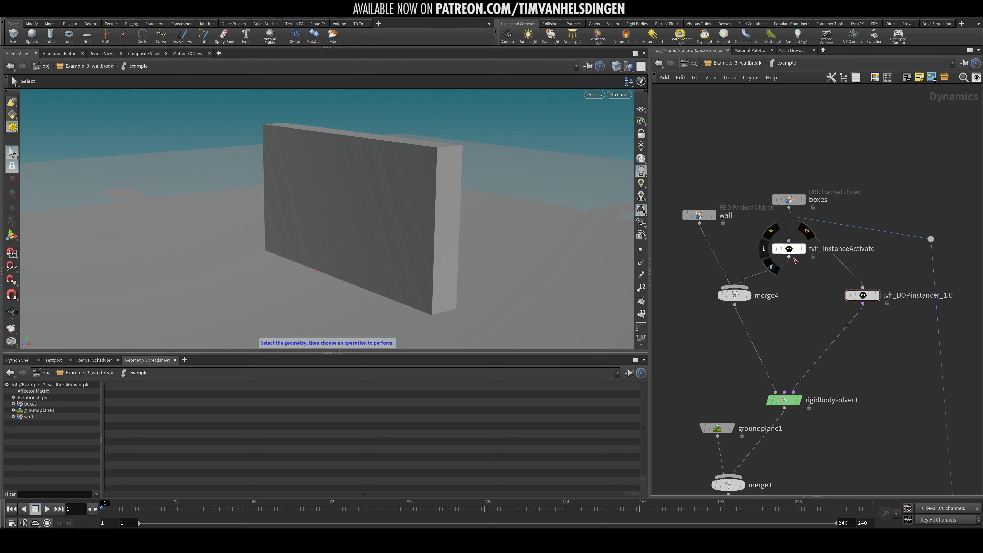
left_click_drag(863, 295, 872, 290)
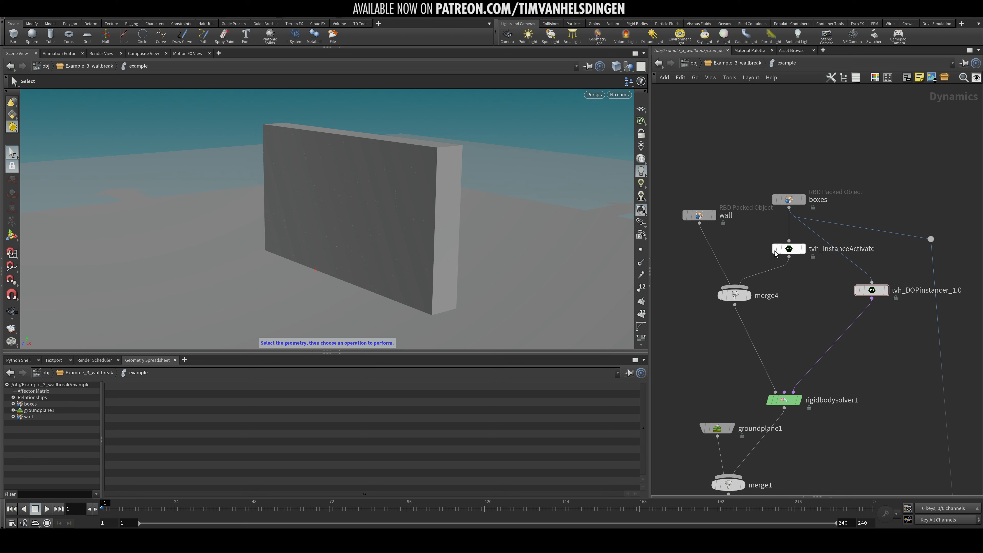
left_click_drag(783, 250, 784, 247)
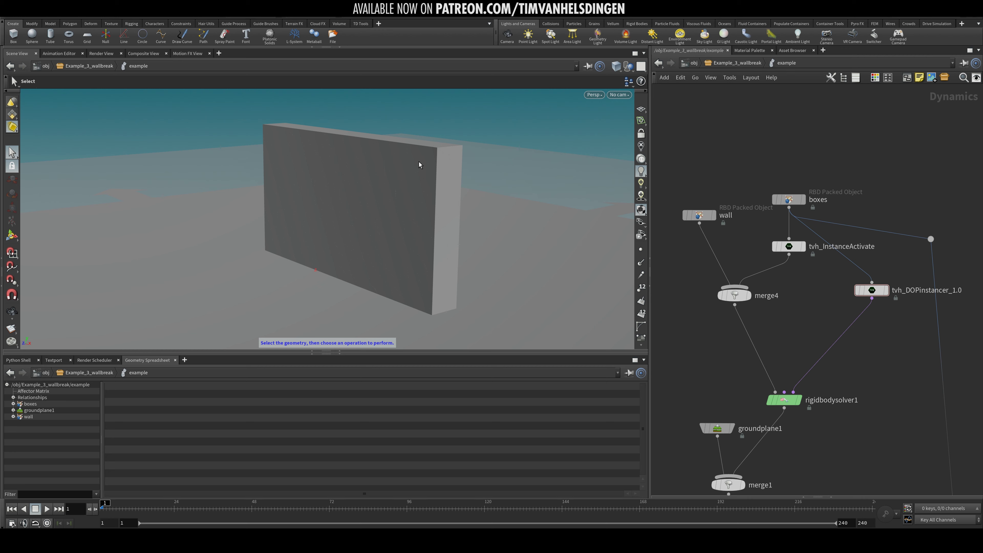
Examine the glue constraint branch between merge1 and the output node, and view the wall from a lower angle
scroll(677, 353, "down", 4)
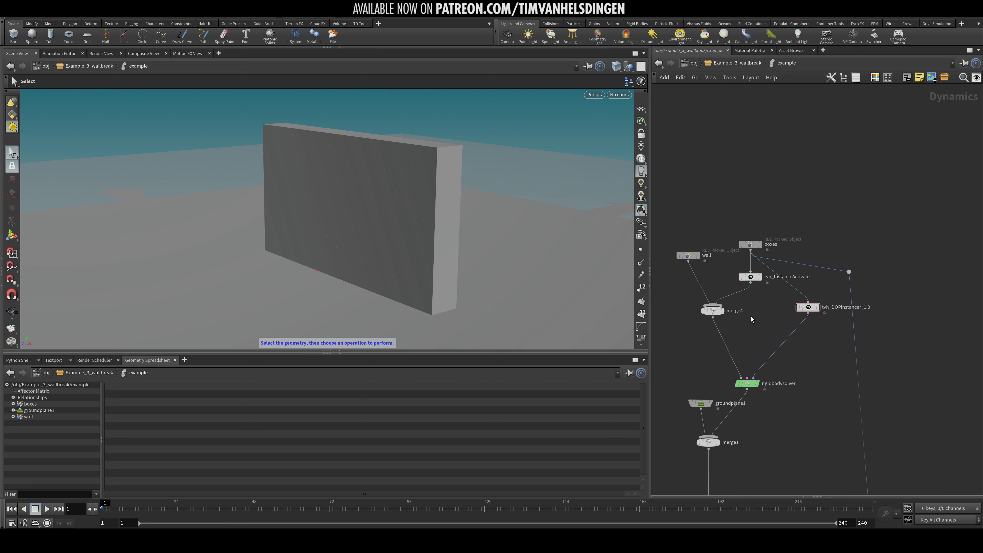
middle_click_drag(778, 400, 781, 366)
middle_click_drag(778, 427, 746, 343)
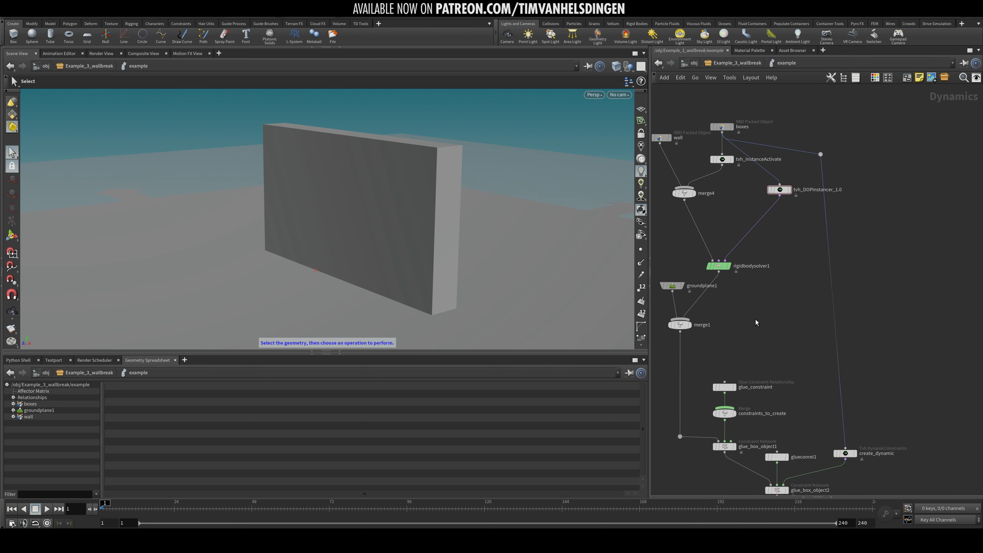
middle_click_drag(740, 384, 772, 286)
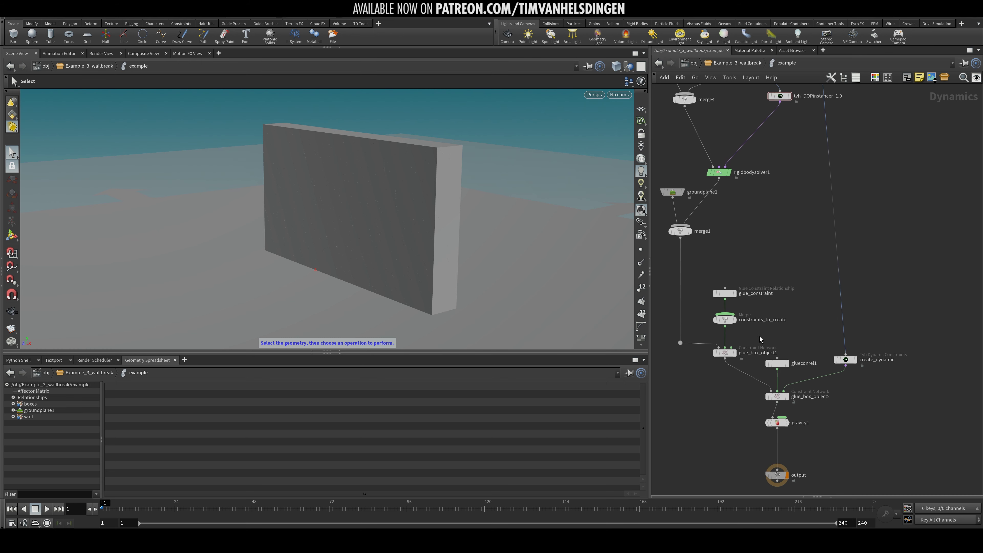
left_click_drag(523, 279, 584, 300)
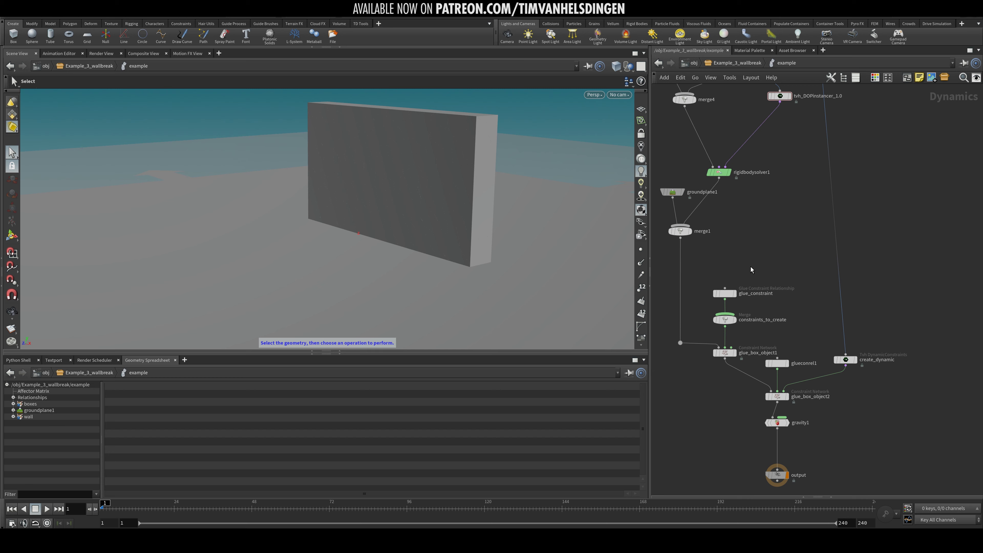
middle_click_drag(750, 267, 761, 259)
left_click_drag(724, 241, 751, 352)
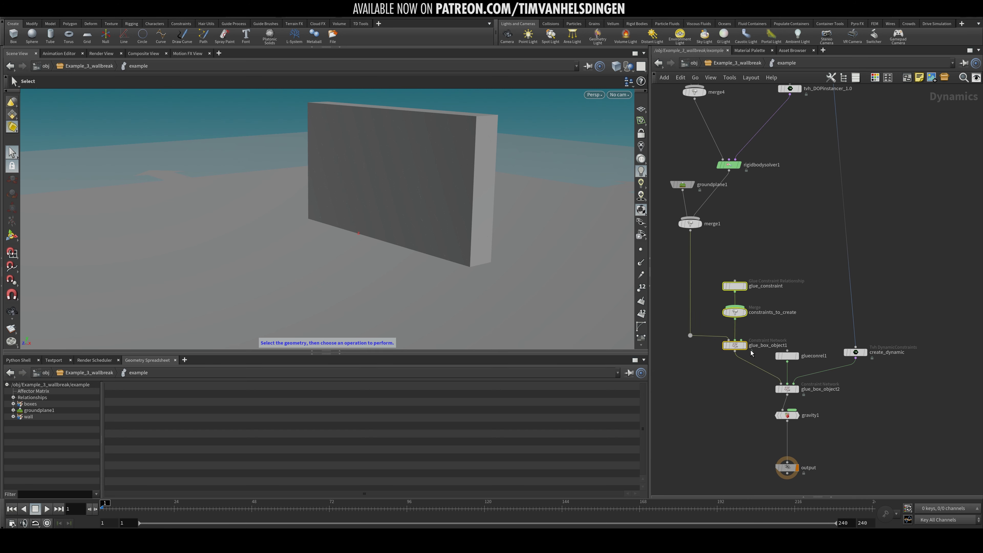
left_click(782, 261)
left_click_drag(384, 202, 646, 278)
middle_click_drag(779, 257, 786, 268)
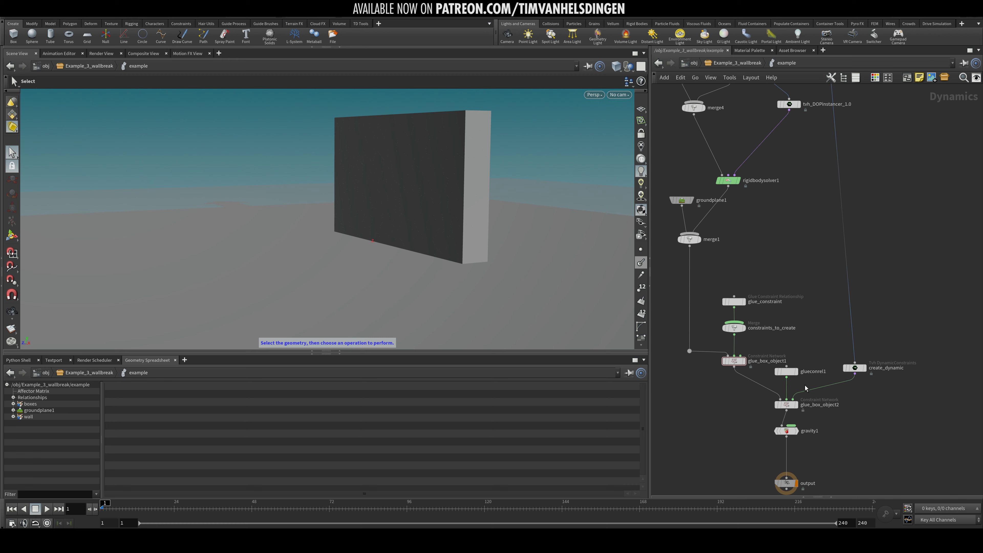
middle_click_drag(799, 277, 786, 341)
middle_click_drag(782, 438, 811, 371)
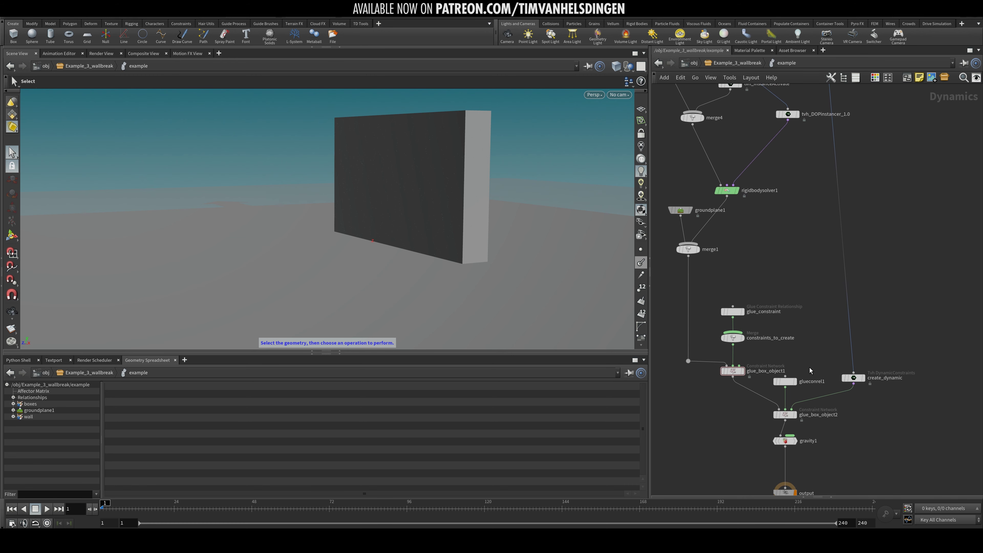
Wire glue_box_object1 directly into gravity1, bypassing glue_box_object2, and play the simulation before rewinding it
left_click_drag(785, 441, 746, 450)
left_click(733, 376)
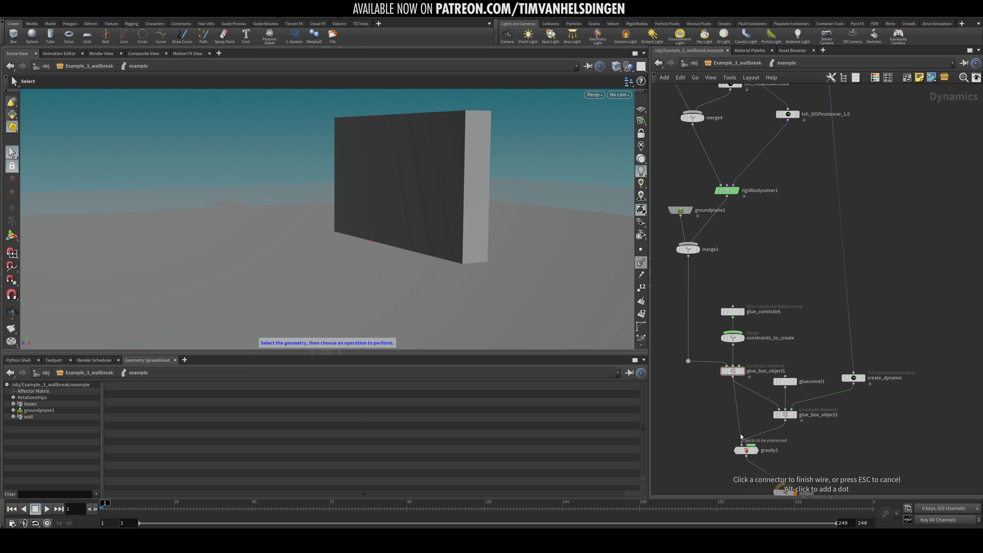
left_click(741, 445)
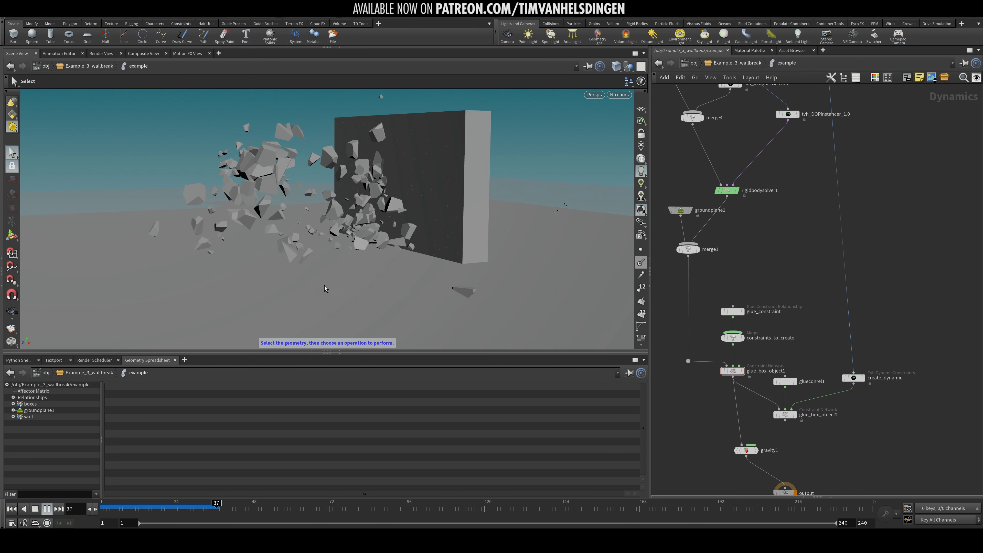
left_click_drag(235, 508, 110, 521)
Reconnect glue_box_object2 to gravity1, lay the node out again, and replay the wall-break simulation
left_click_drag(785, 422, 740, 445)
key("l")
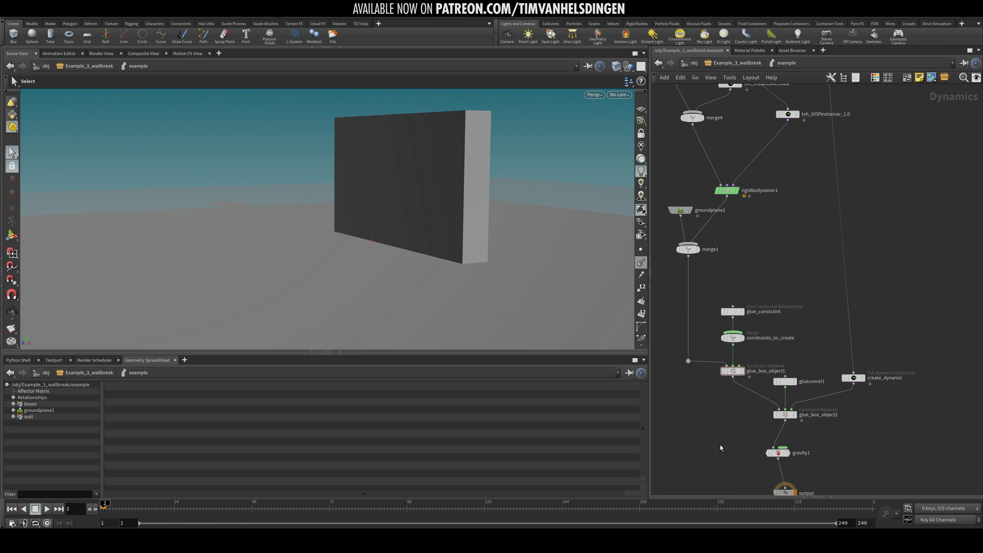
key("Up")
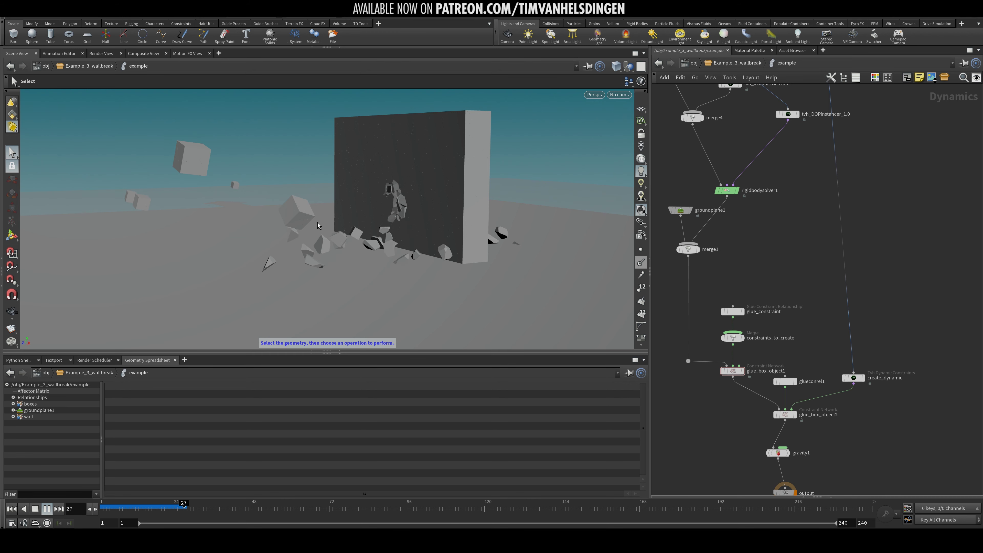
key("Up")
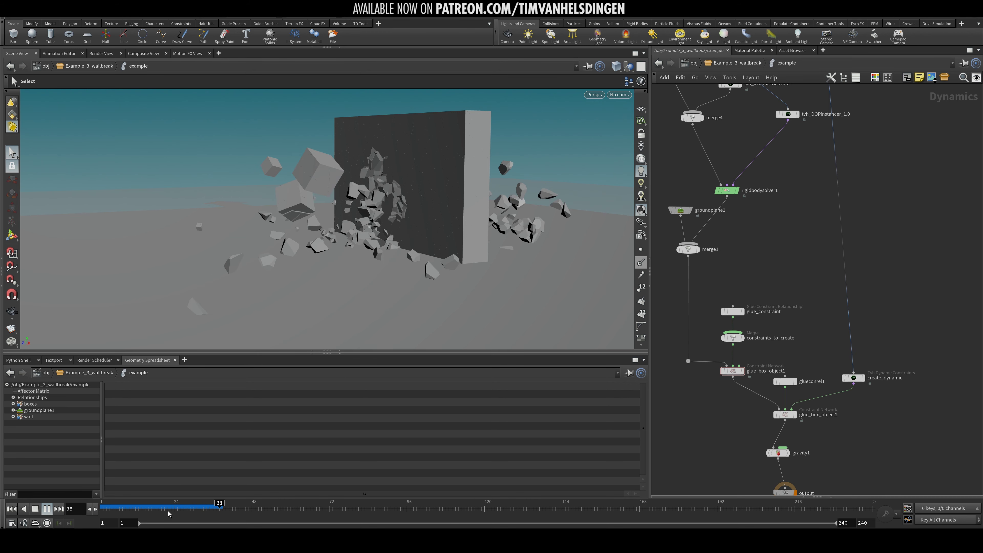
Clear the custom name of the glue_constraint node that feeds constraints_to_create
double_click(763, 312)
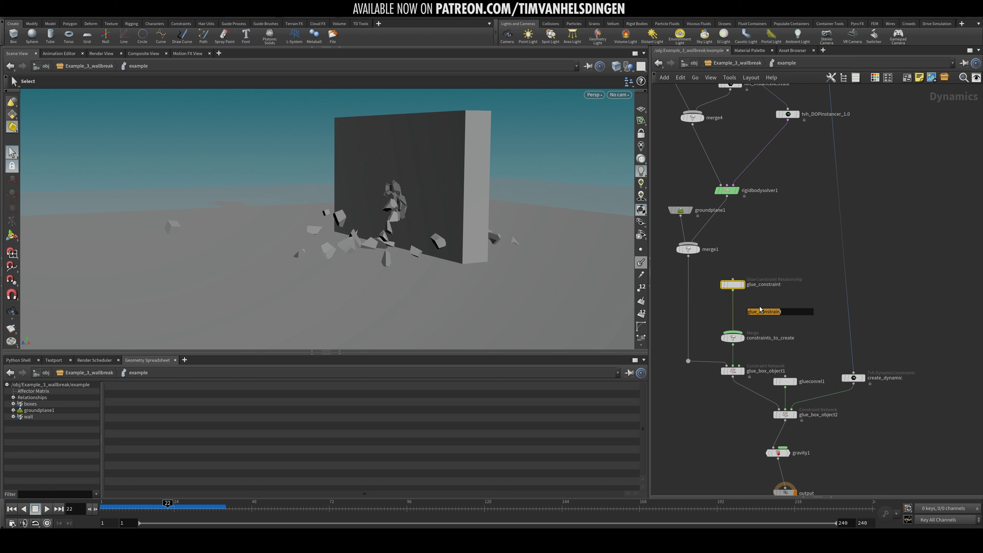
key("Tab")
key("BackSpace")
key("Return")
Set the Strength of the glueconrel1 glue constraint to 10000 and replay the simulation from the start
left_click(784, 381)
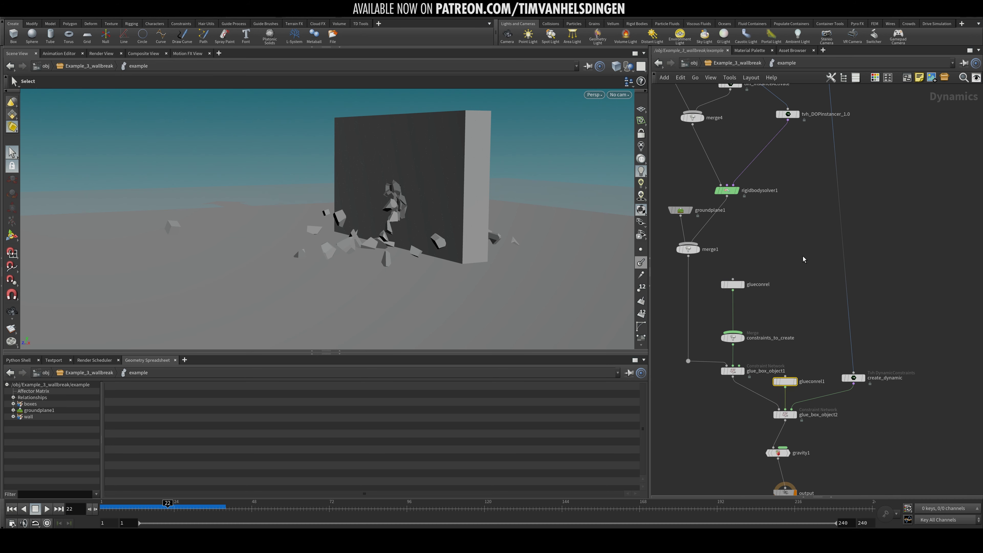
key("p")
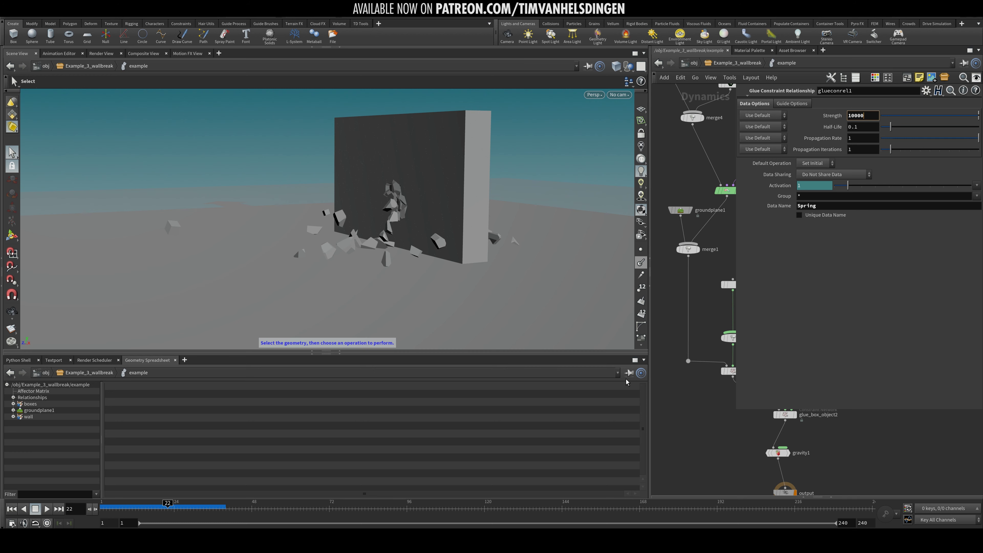
key("ctrl+Up")
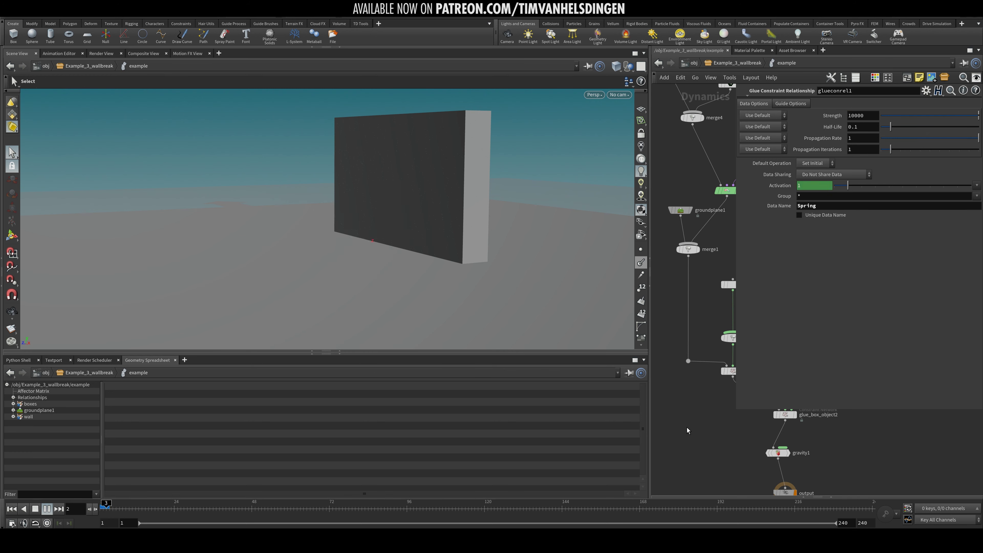
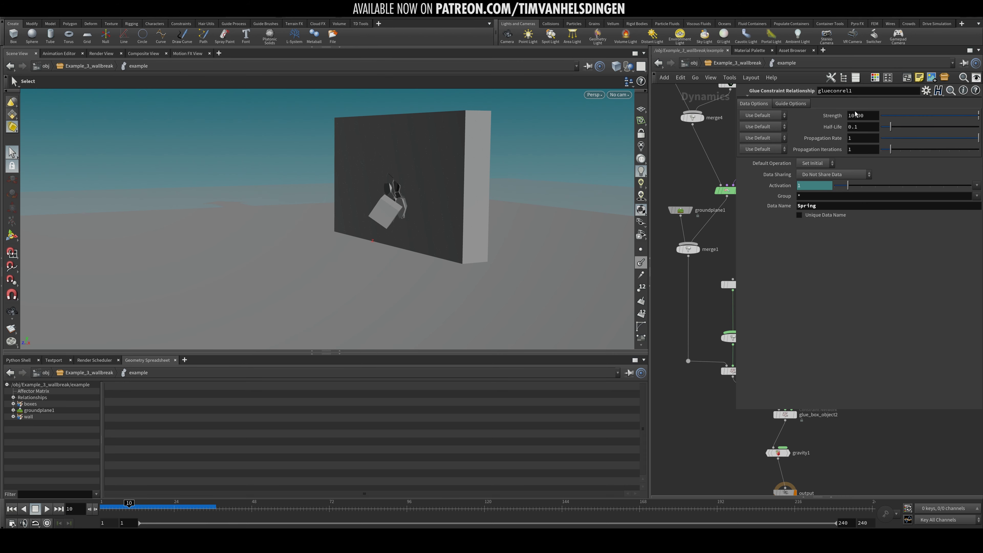
Set the Strength of glueconrel1 to 100 and hide the parameter overlay
double_click(864, 116)
type("100")
key("Return")
scroll(714, 409, "down", 3)
key("p")
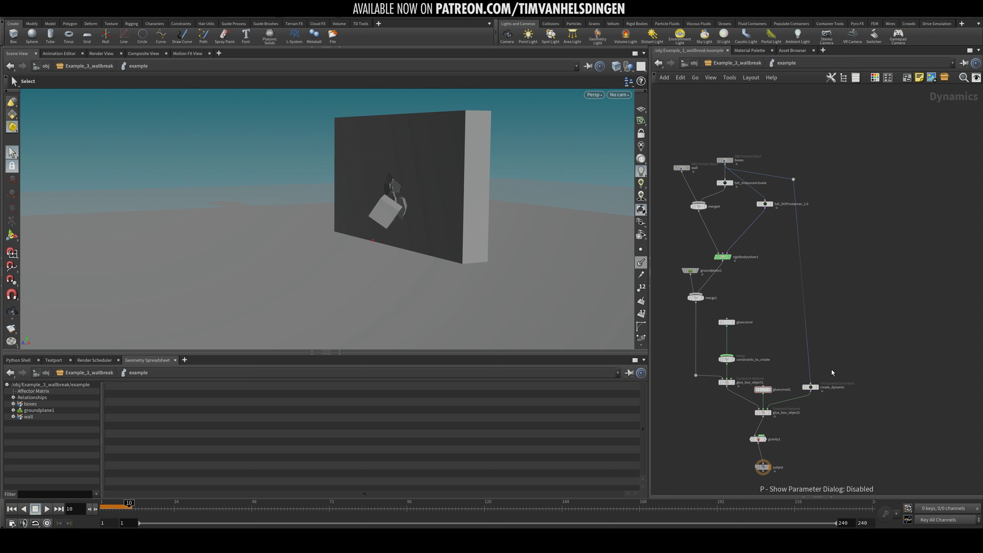
Show the create_dynamic node's parameters and examine its per-primitive strength code and its connection from boxes
left_click(810, 387)
key("p")
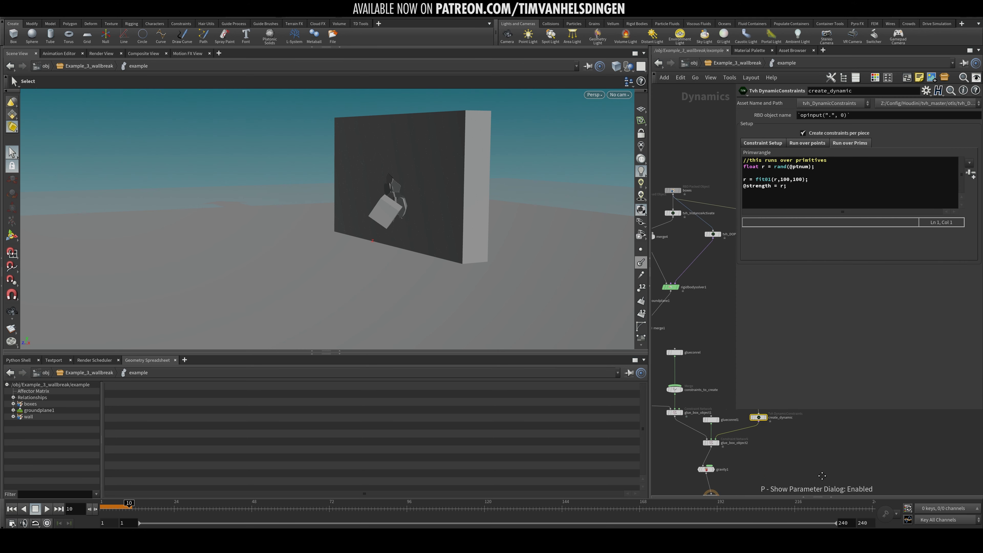
mouse_move(702, 345)
middle_mouse_down()
mouse_move(681, 377)
mouse_move(682, 315)
mouse_move(700, 358)
middle_mouse_up()
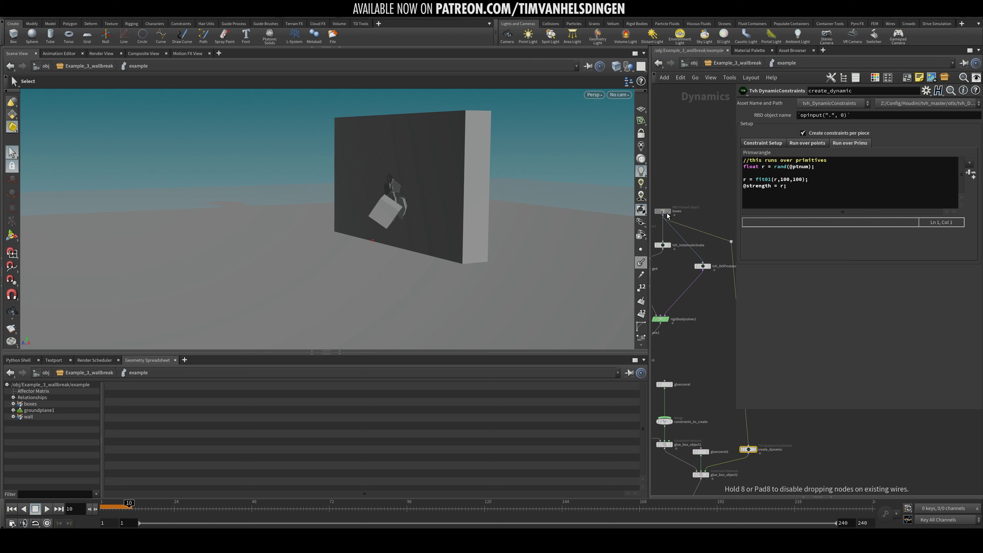
left_click_drag(663, 222, 662, 211)
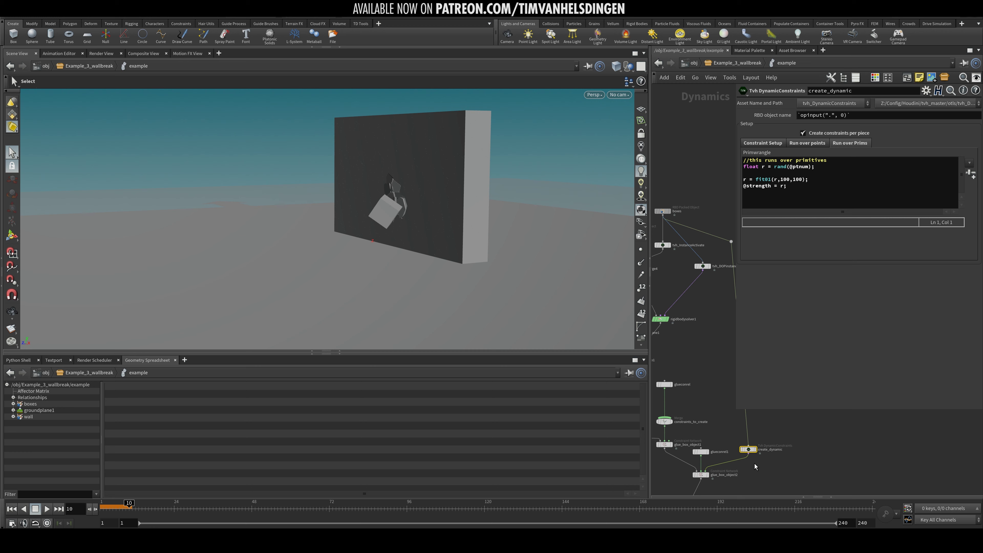
mouse_move(748, 451)
left_mouse_down()
mouse_move(740, 432)
mouse_move(751, 463)
left_mouse_up()
middle_click_drag(773, 451, 778, 423)
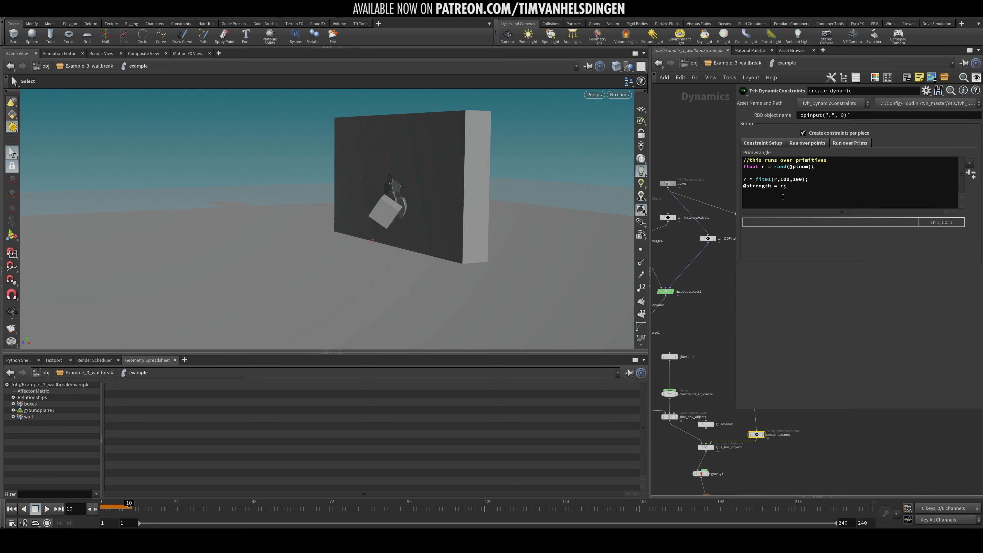
Show create_dynamic's Constraint Setup and examine the search settings and the constraint name and type code
left_click(771, 116)
left_click(749, 143)
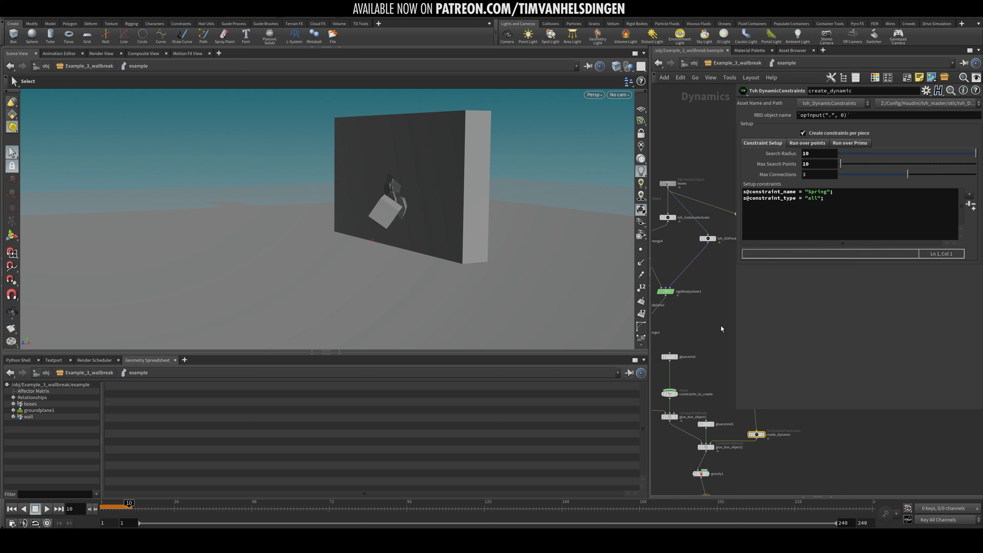
middle_click_drag(721, 325, 678, 302)
left_click_drag(854, 217, 725, 189)
middle_click_drag(690, 283, 692, 252)
left_click(821, 198)
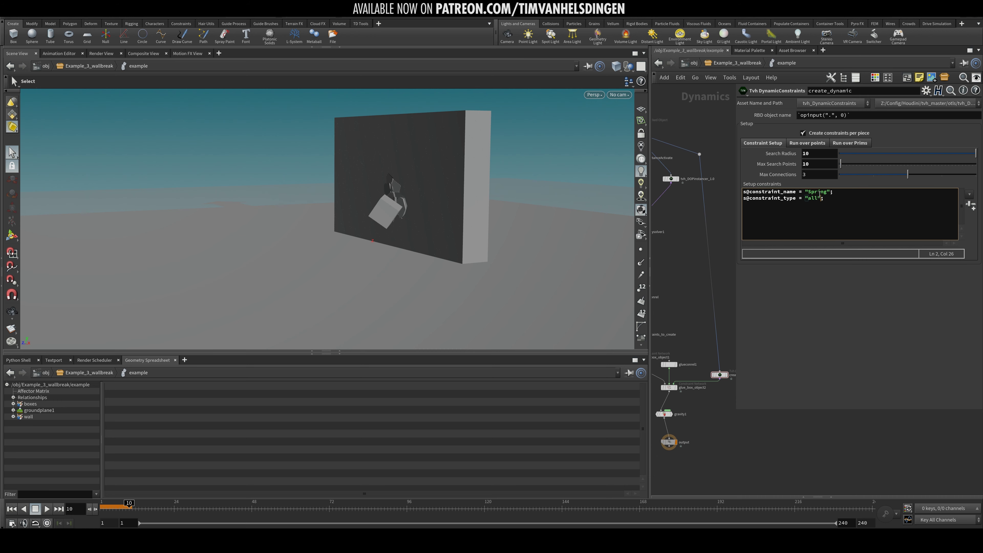
Set the Data Name of the glueconrel1 glue constraint to Glue
left_click(669, 364)
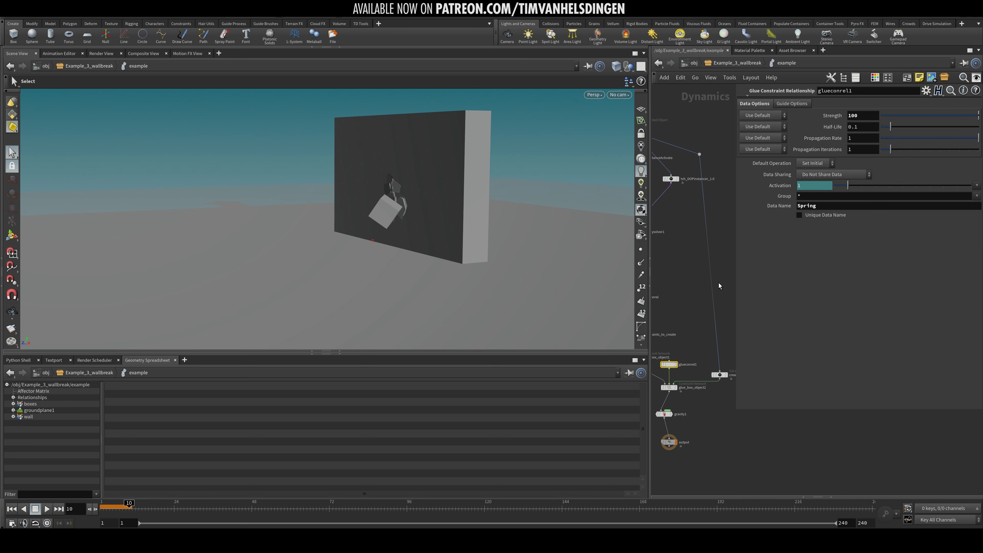
double_click(824, 209)
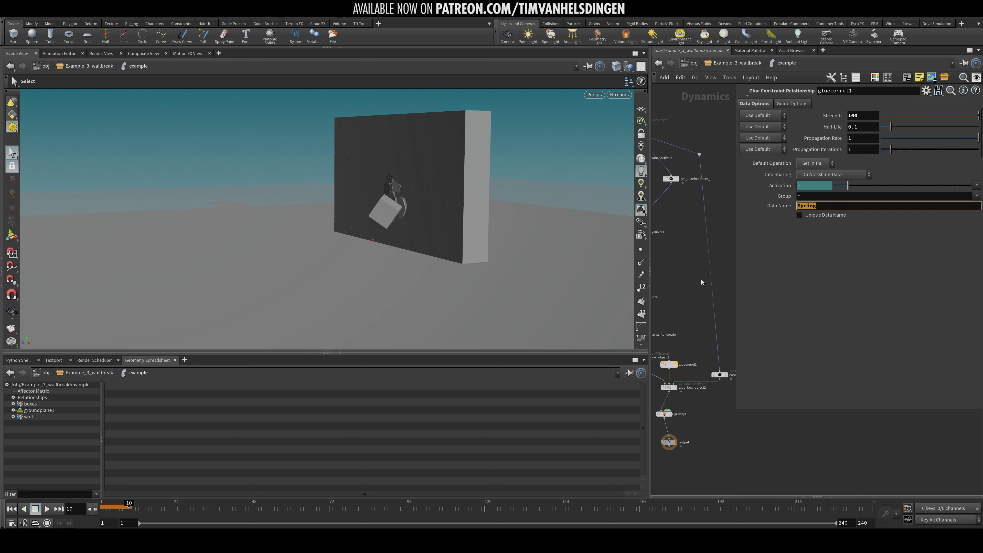
type("Glue")
key("Return")
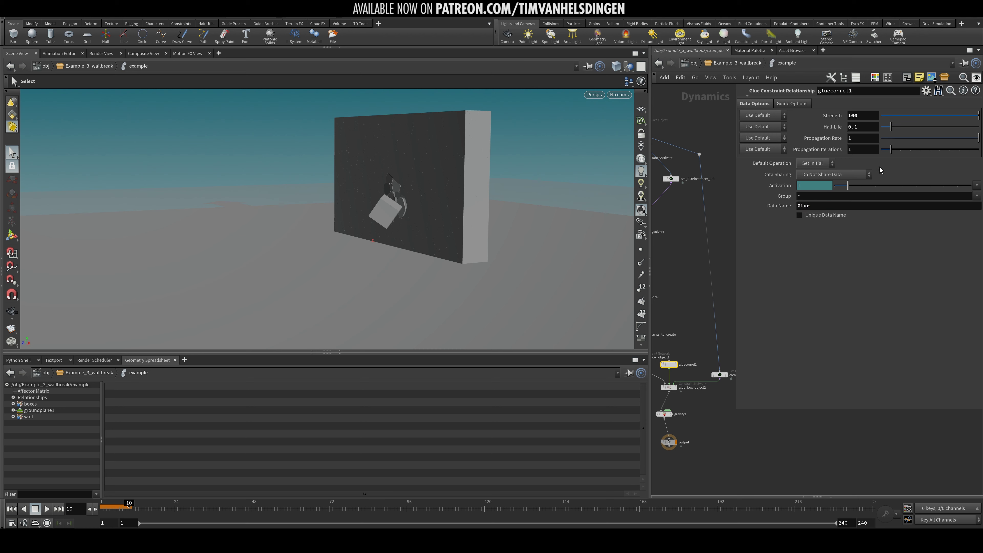
Change the constraint name in create_dynamic's setup code to "Glue" and replay the simulation from the start
left_click(719, 376)
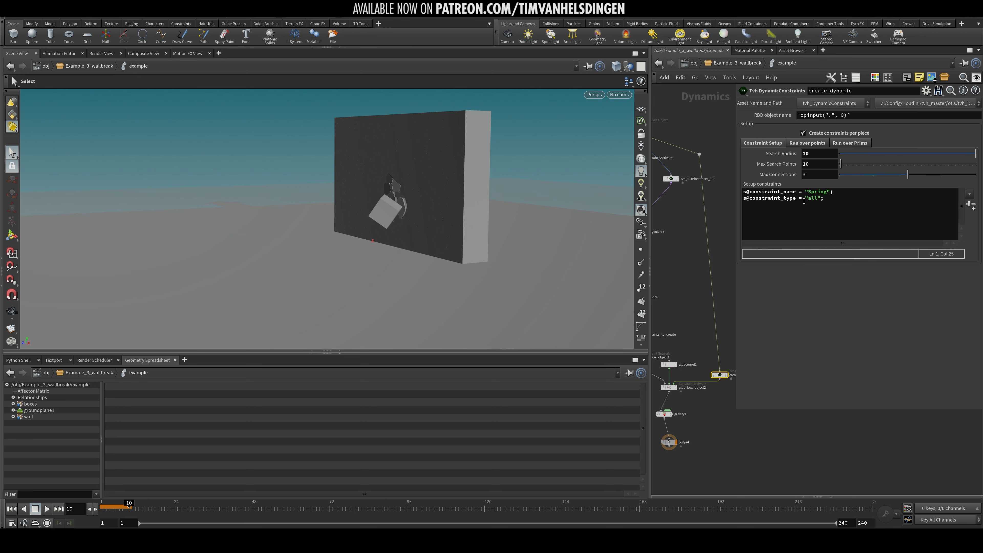
double_click(817, 191)
type("Glue")
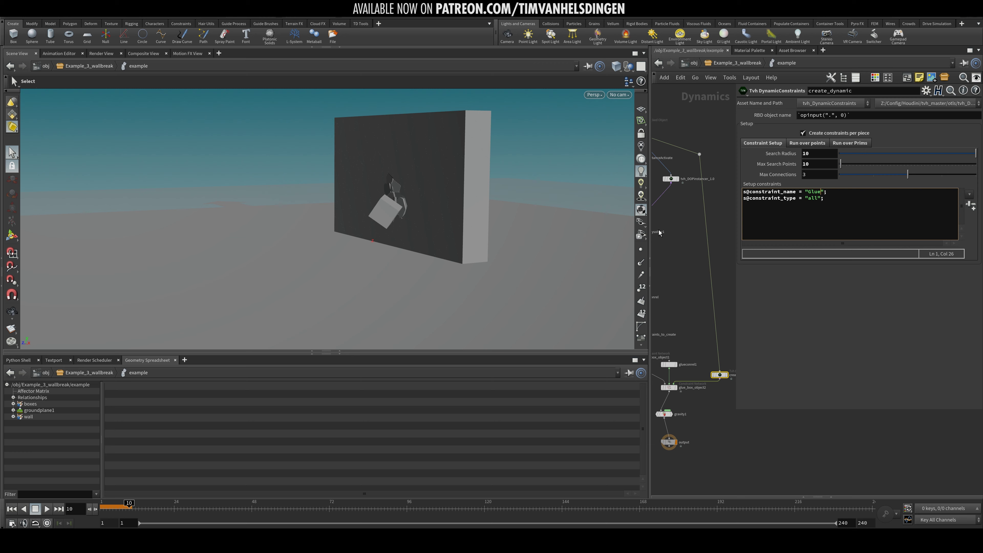
left_click(664, 259)
key("ctrl+Up")
key("Up")
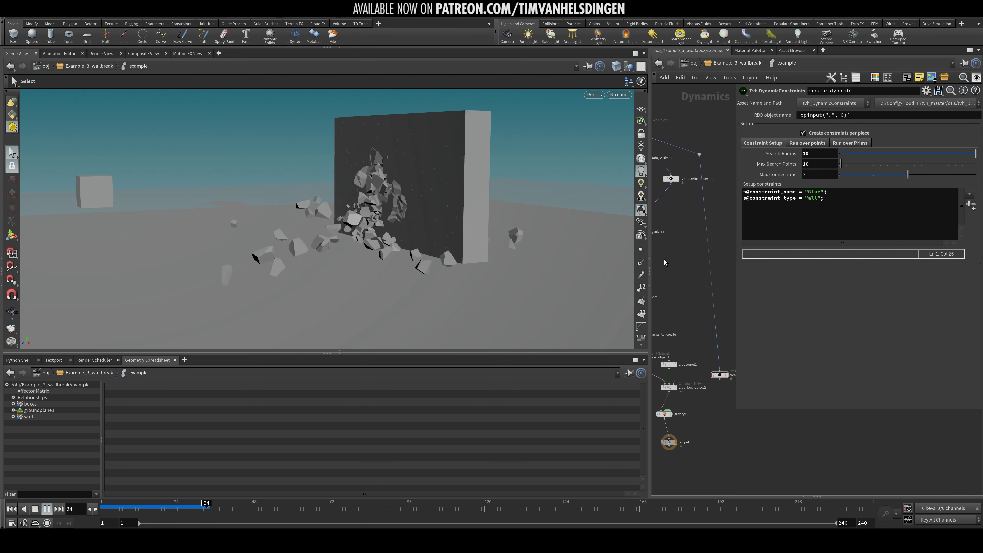
key("Up")
Try a Strength of 10000 on glueconrel1, replay the simulation and return to the first frame
left_click_drag(679, 347, 669, 371)
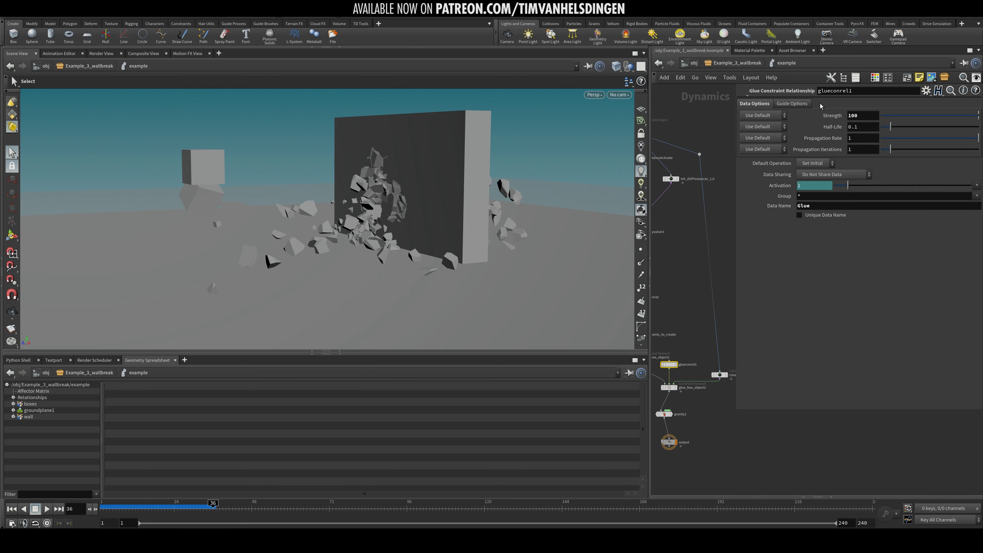
left_click(865, 116)
type("10000")
key("Return")
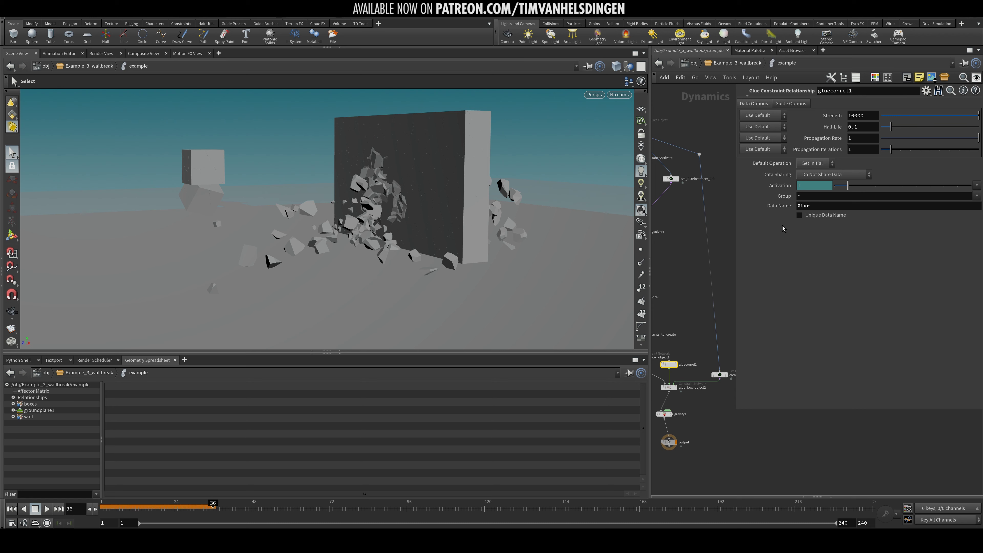
key("ctrl+Up")
key("Up")
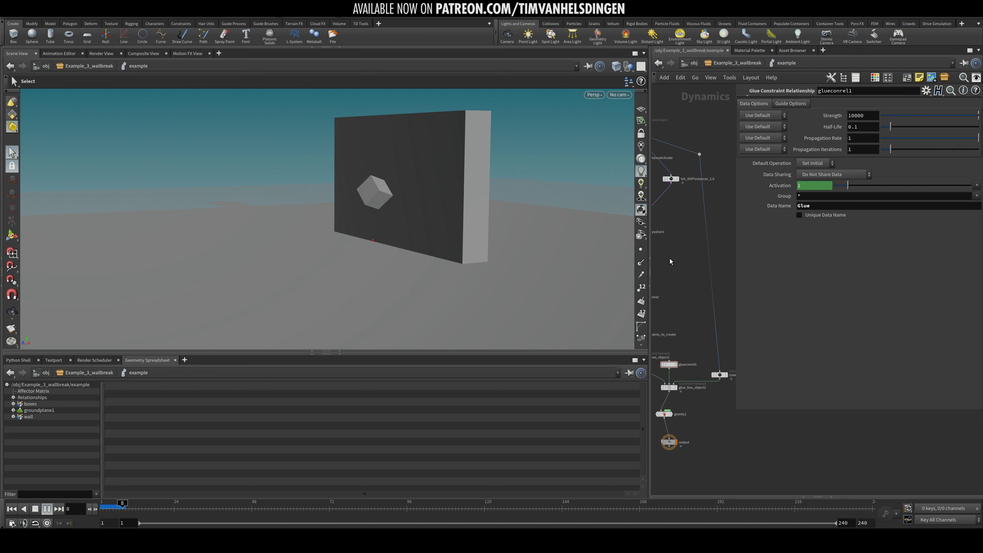
key("ctrl+Up")
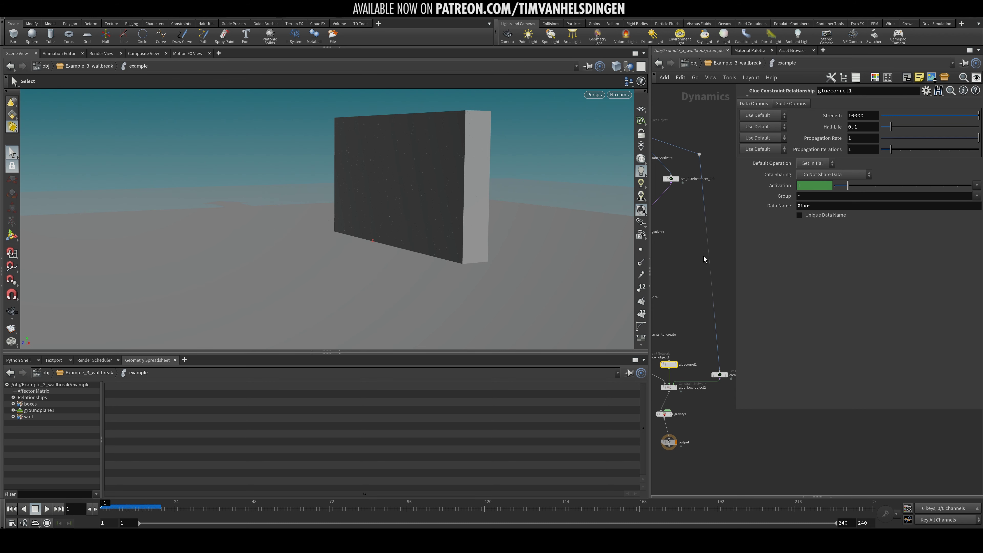
Undo the last Strength change on glueconrel1
scroll(670, 260, "up", 2)
middle_click_drag(669, 260, 722, 217)
key("ctrl+z")
Show create_dynamic's parameters and look through its per-primitive and per-point code
middle_click(684, 341)
middle_click_drag(683, 284, 642, 285)
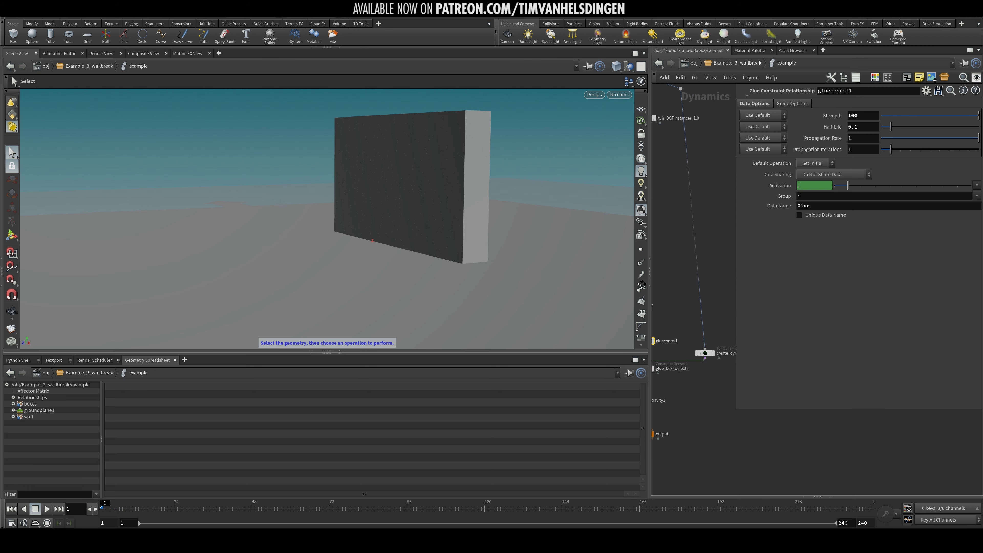
middle_click_drag(693, 331, 680, 333)
left_click(691, 355)
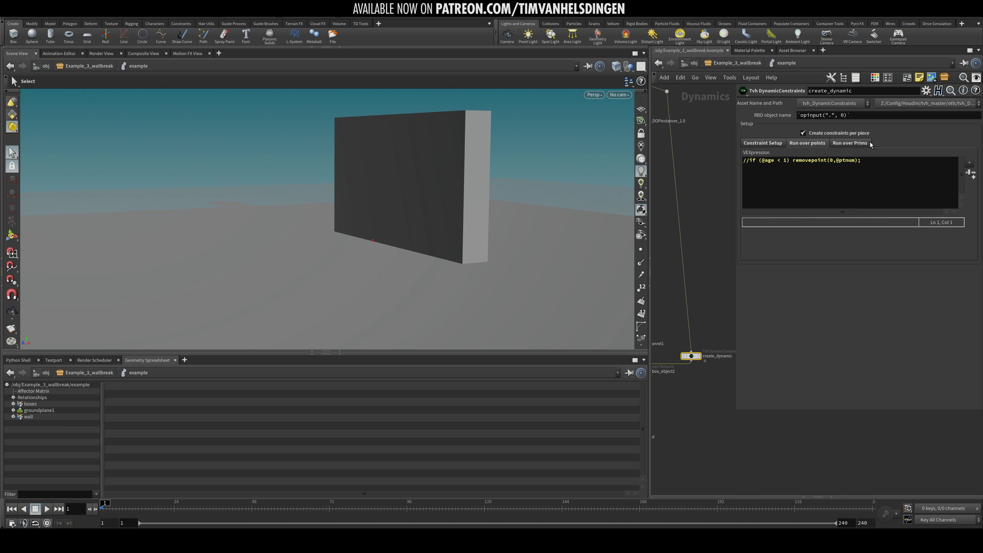
left_click(850, 143)
left_click(781, 144)
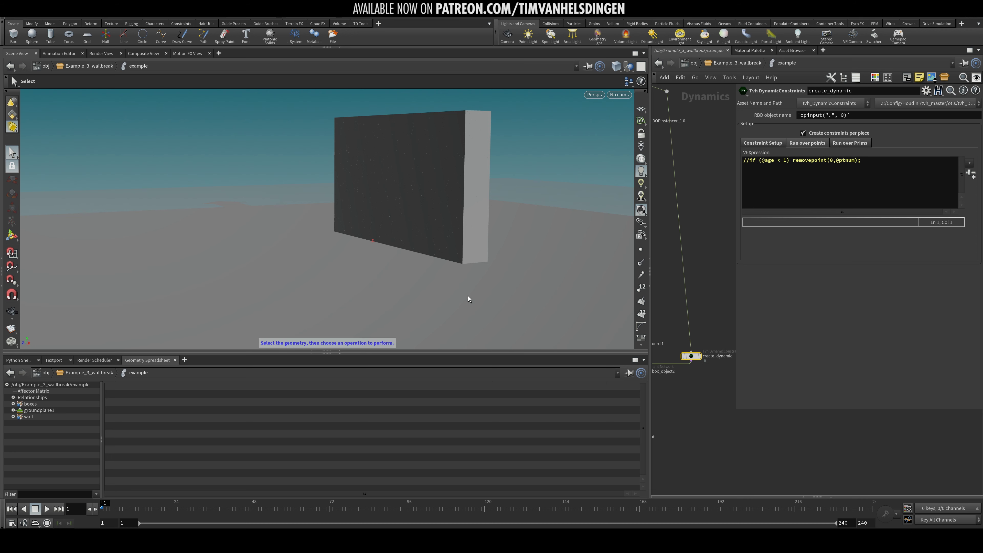
Look inside create_dynamic's sopsolver1 network with the parameter overlay hidden, and return to the example network
double_click(691, 361)
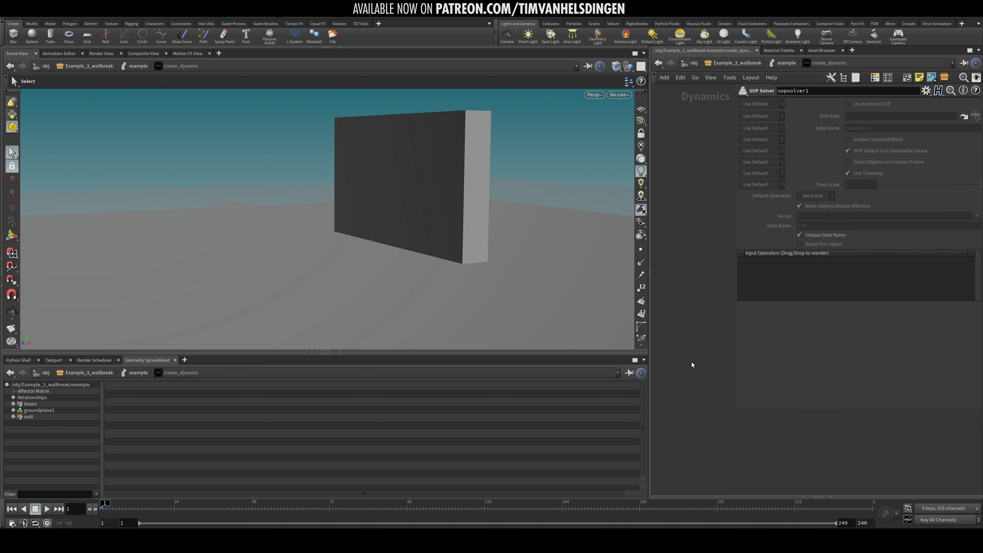
key("p")
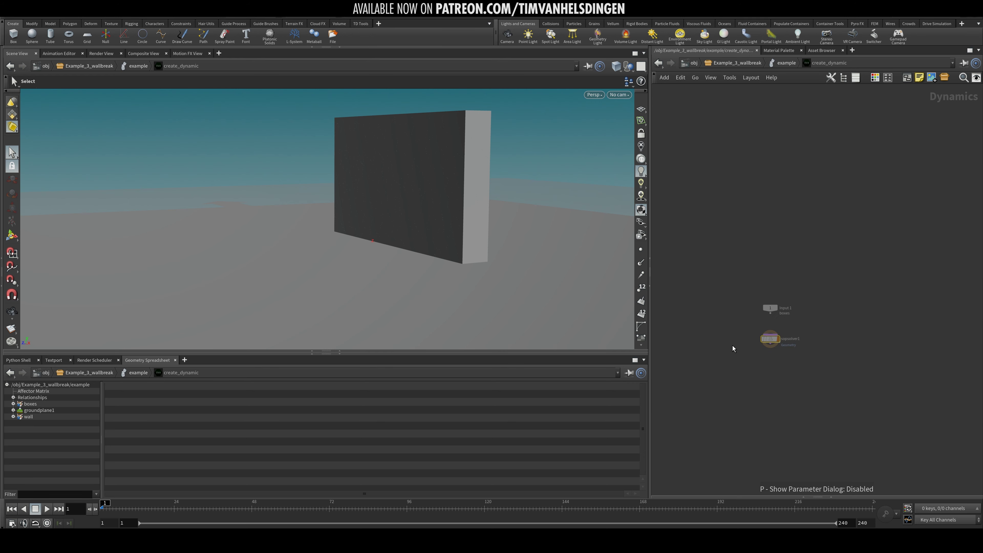
double_click(770, 339)
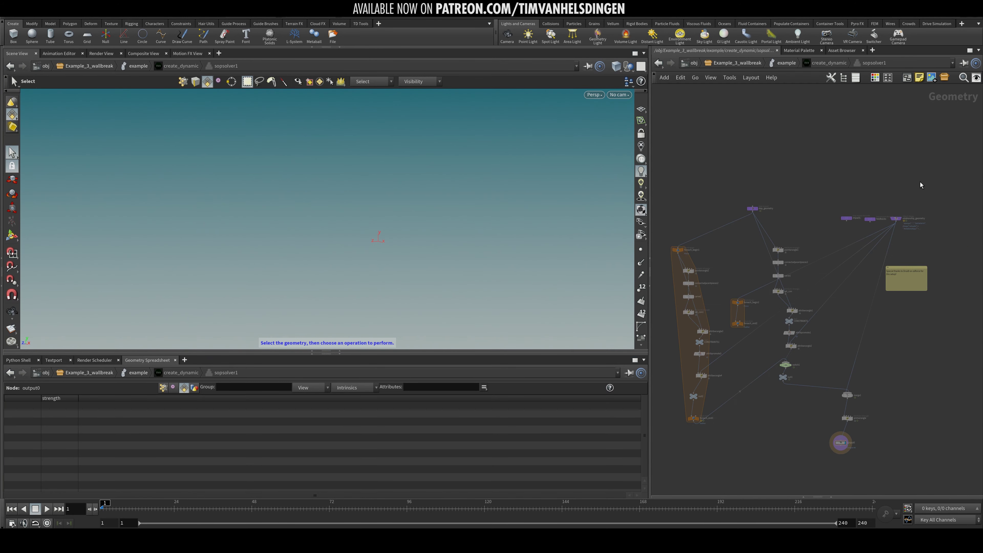
scroll(768, 258, "up", 4)
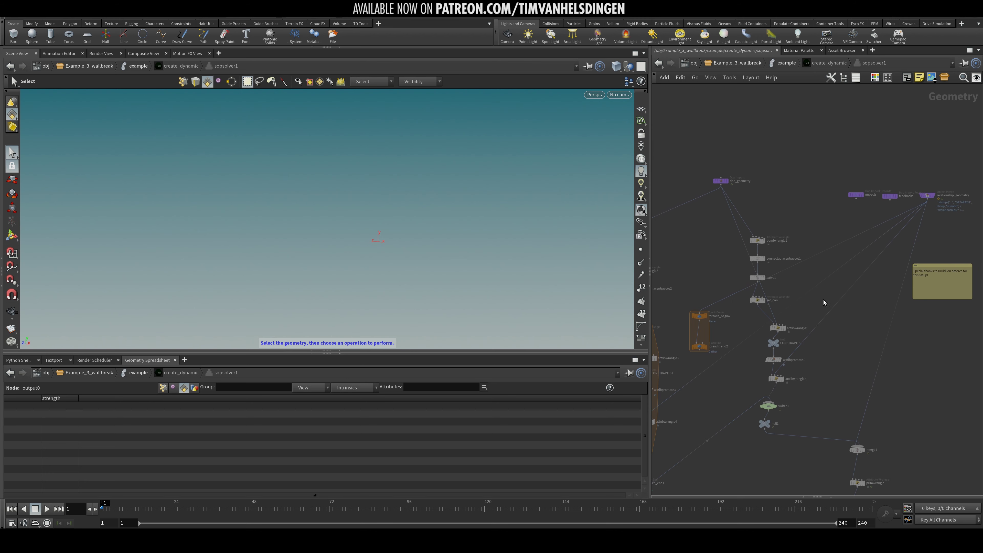
key("u")
key("u")
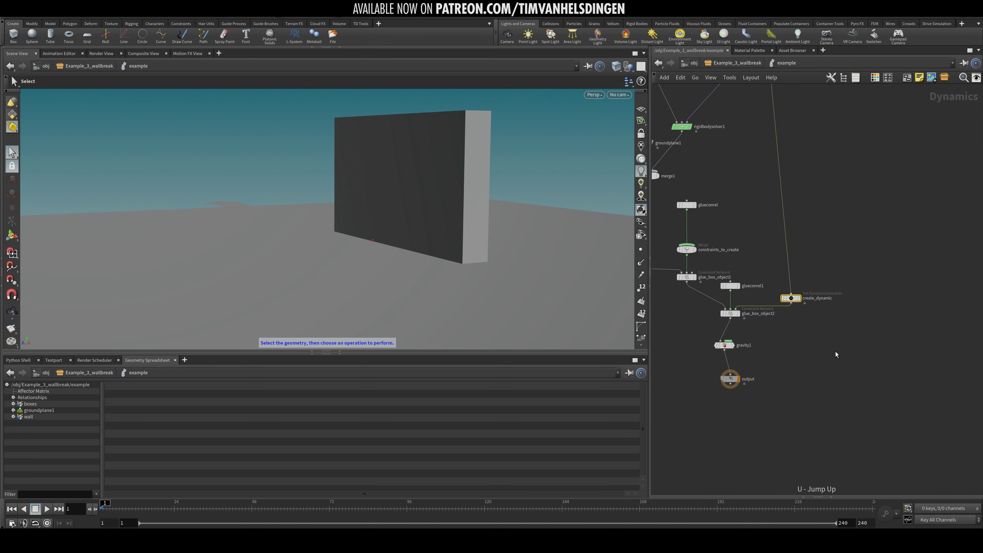
Show create_dynamic's parameters and examine the commented per-point age removal line and the per-primitive strength code
key("p")
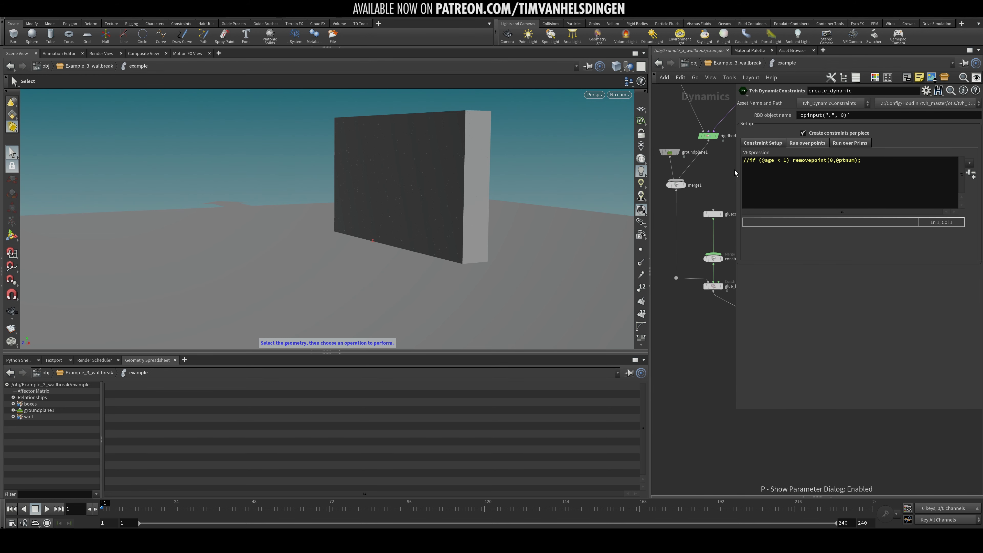
left_click(751, 163)
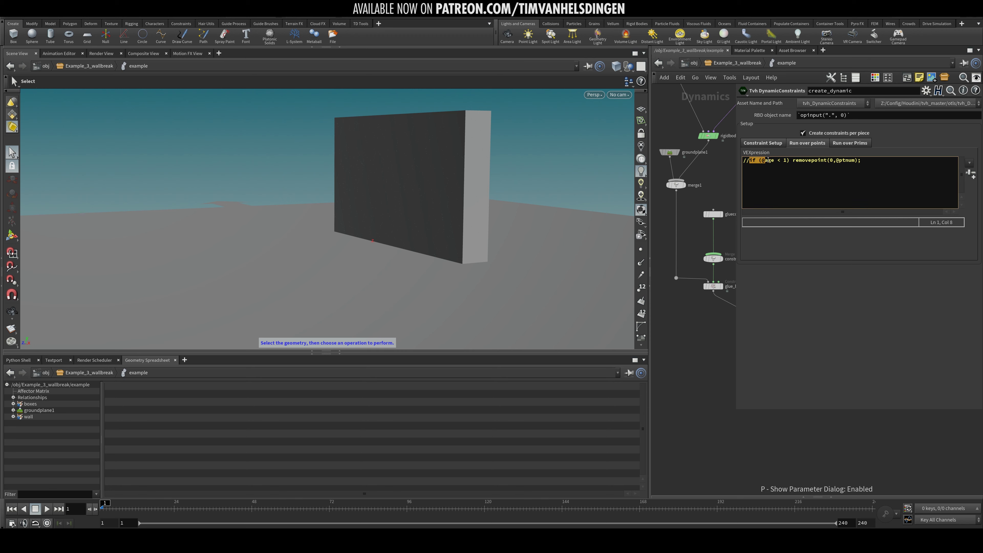
left_click(839, 180)
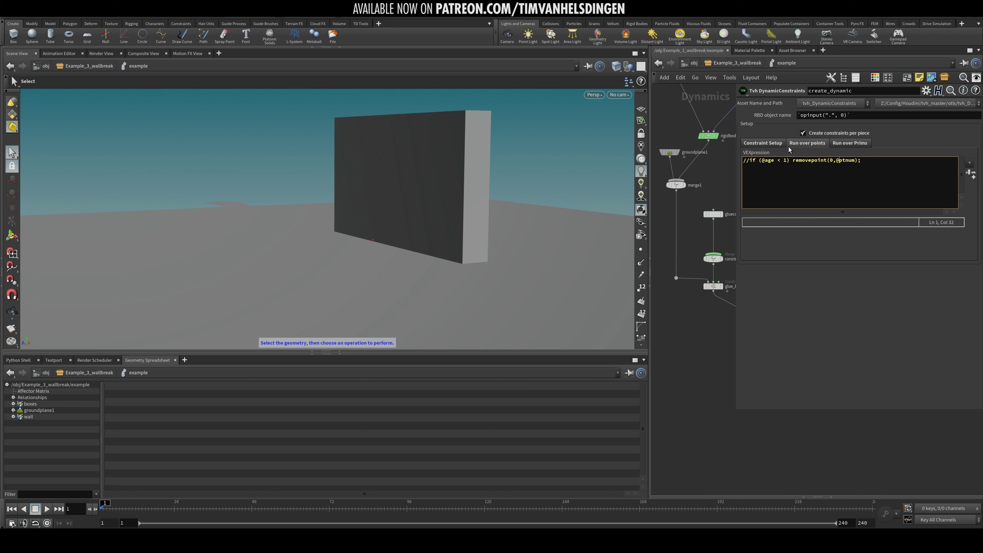
middle_click_drag(698, 344, 658, 355)
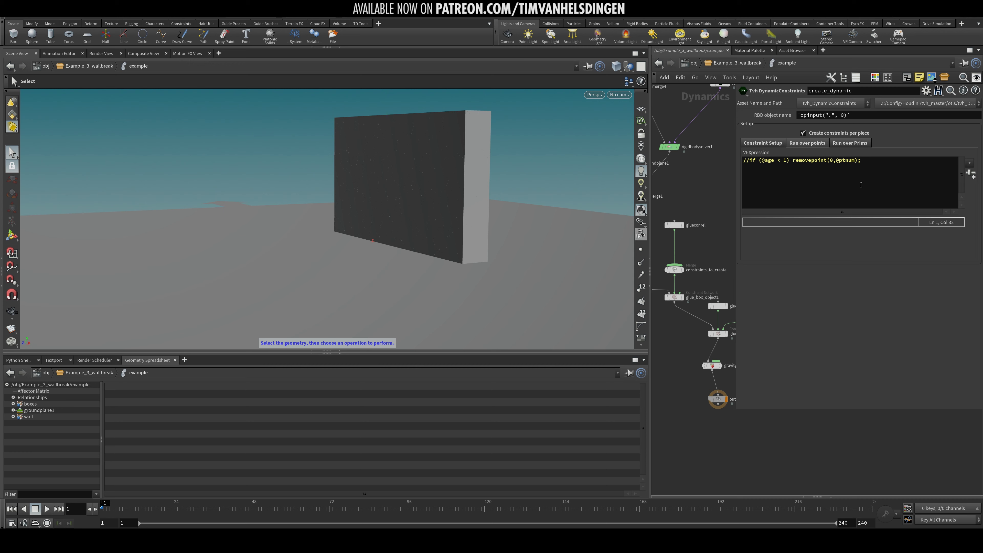
left_click(840, 144)
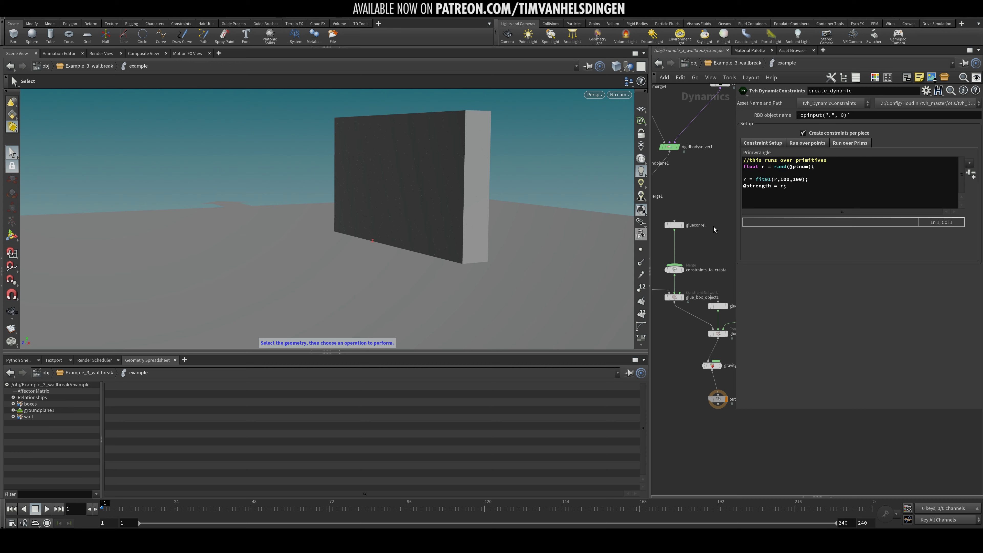
middle_click_drag(713, 226, 695, 243)
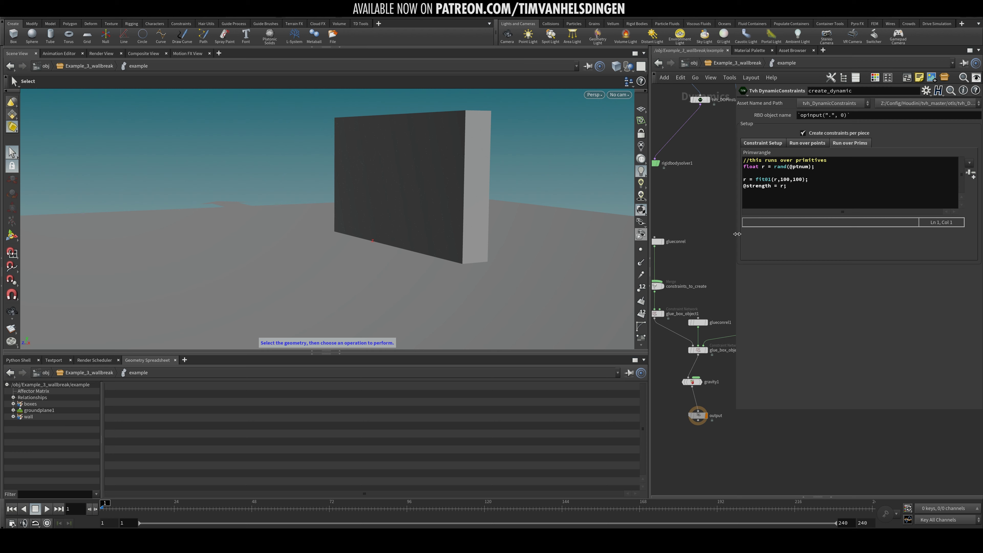
middle_click_drag(701, 220, 720, 228)
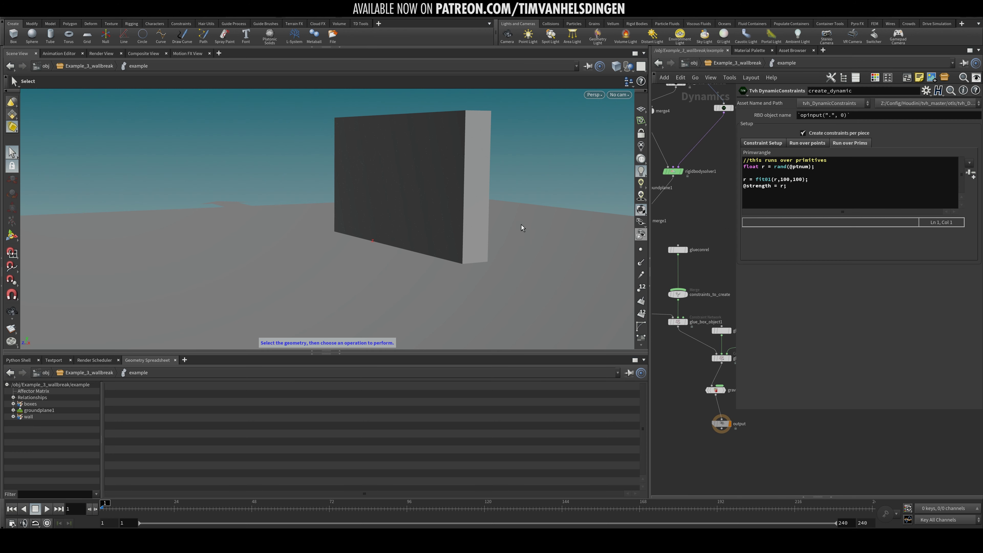
Play the wall-break simulation and scrub back through the impact to frame 7
middle_click_drag(475, 153, 492, 160, "alt")
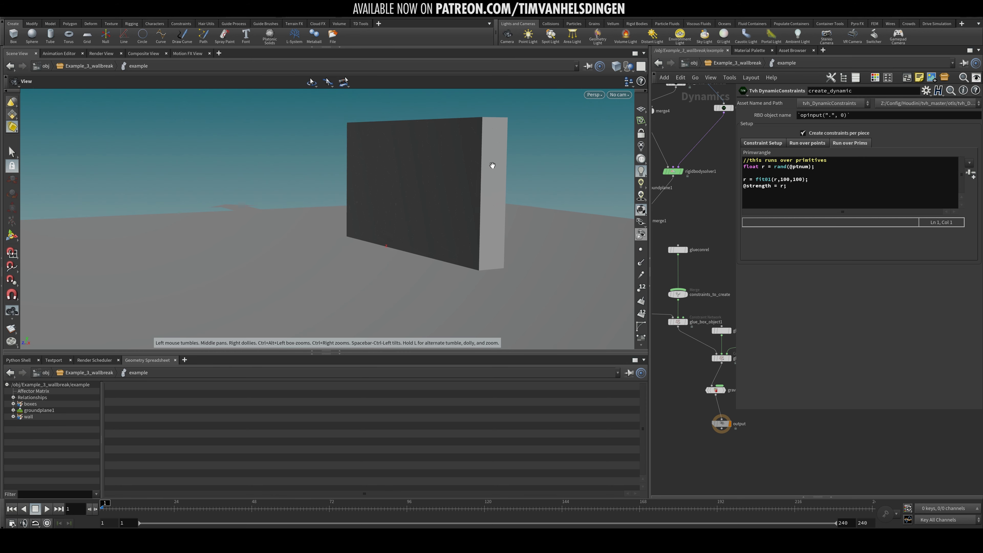
left_click(47, 509)
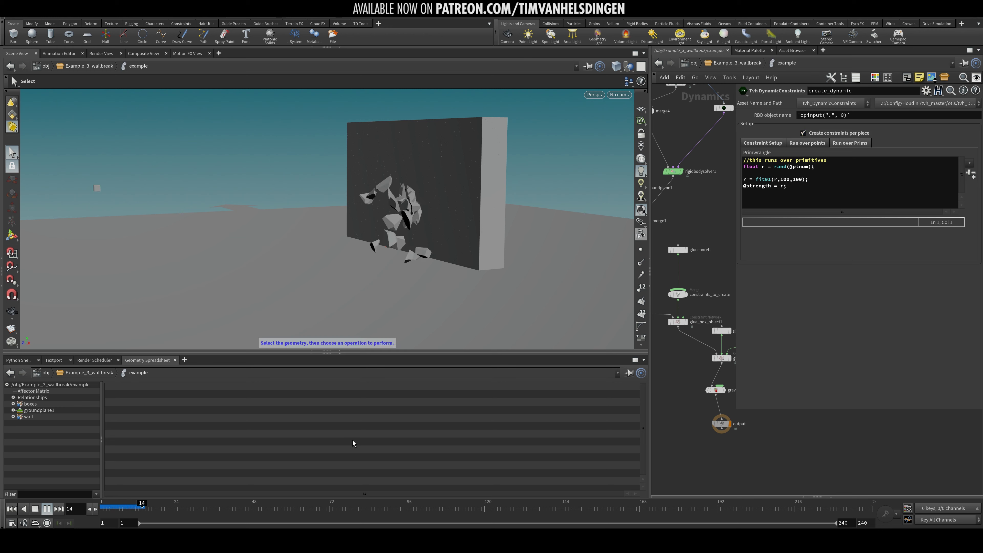
left_click(135, 506)
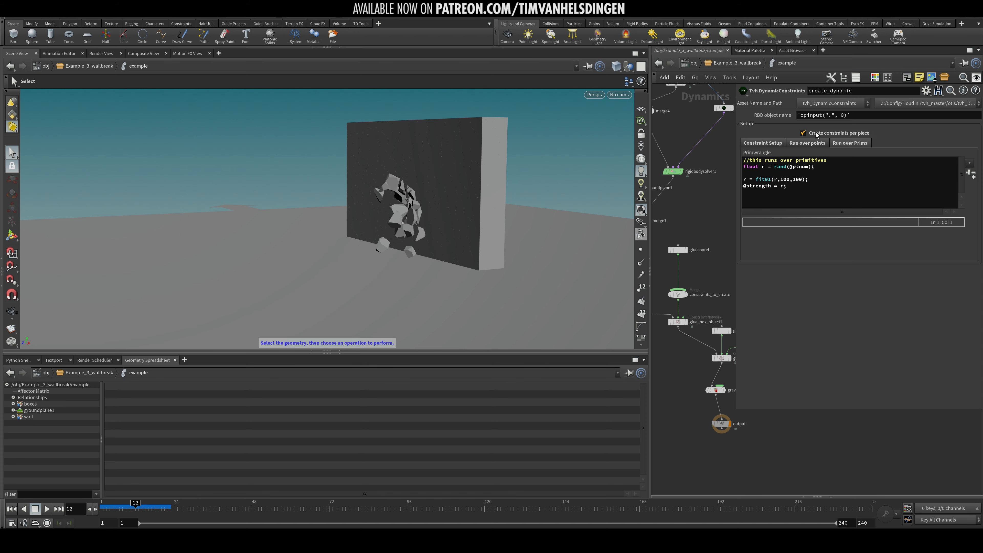
left_click(126, 510)
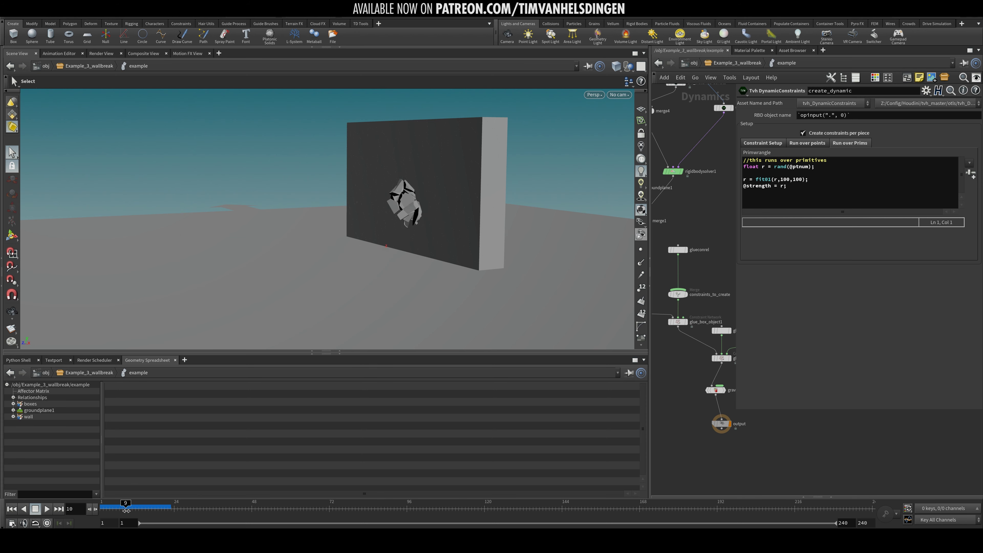
left_click_drag(126, 510, 119, 509)
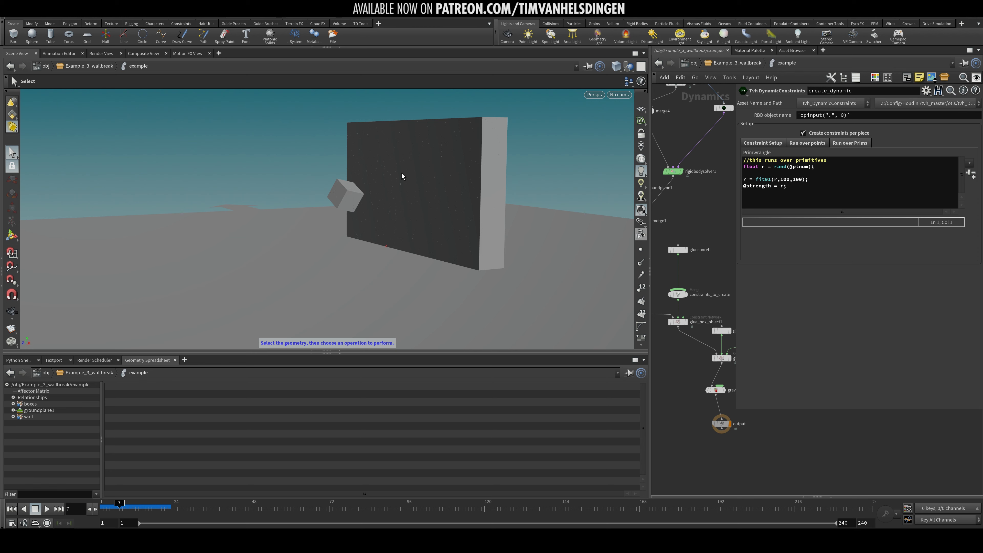
scroll(693, 438, "down", 3)
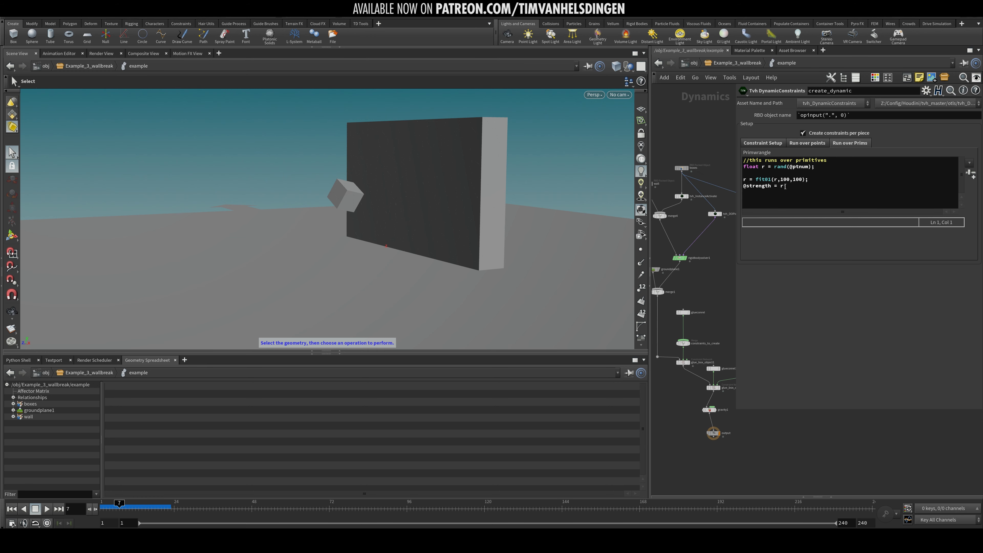
left_click_drag(108, 506, 93, 512)
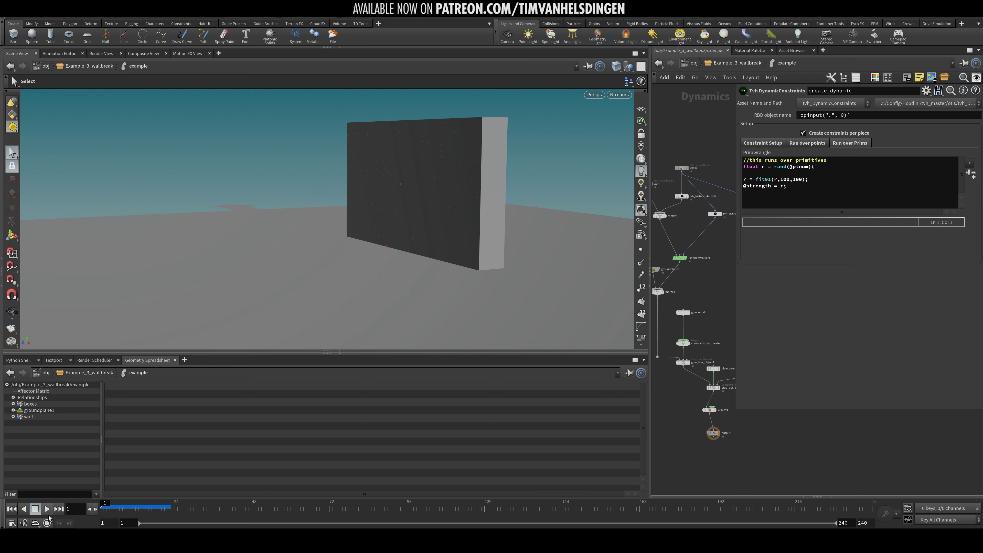
left_click(778, 185)
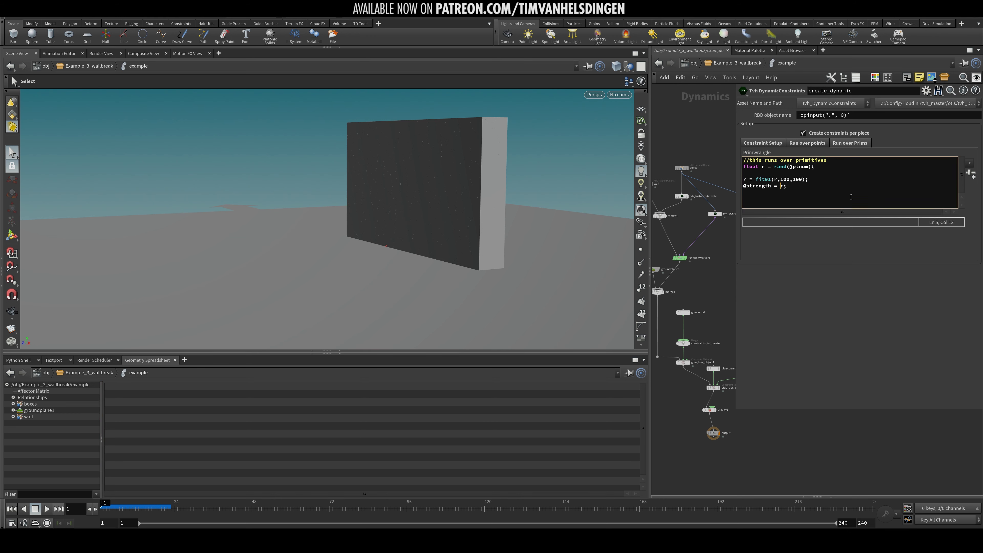
type("-1")
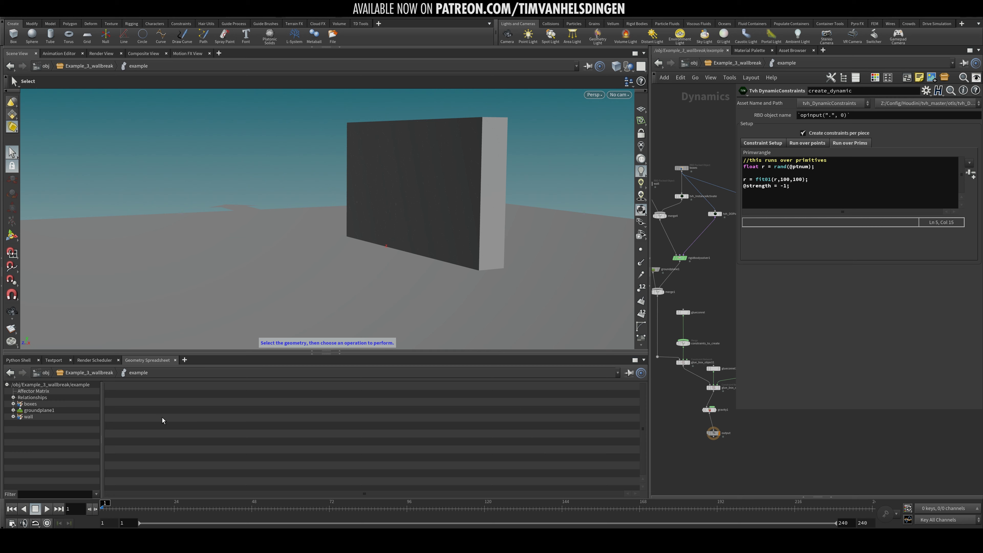
left_click(47, 508)
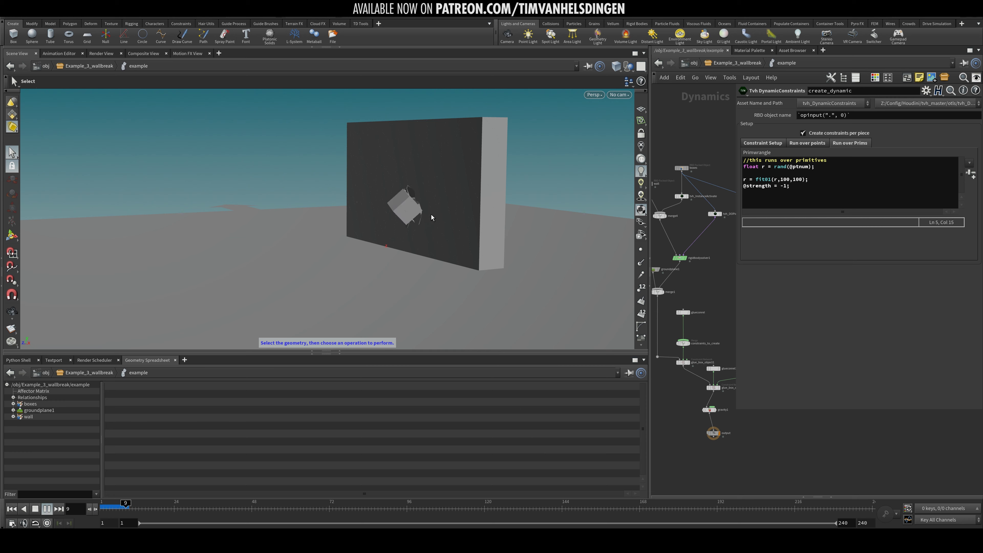
key("ctrl+Up")
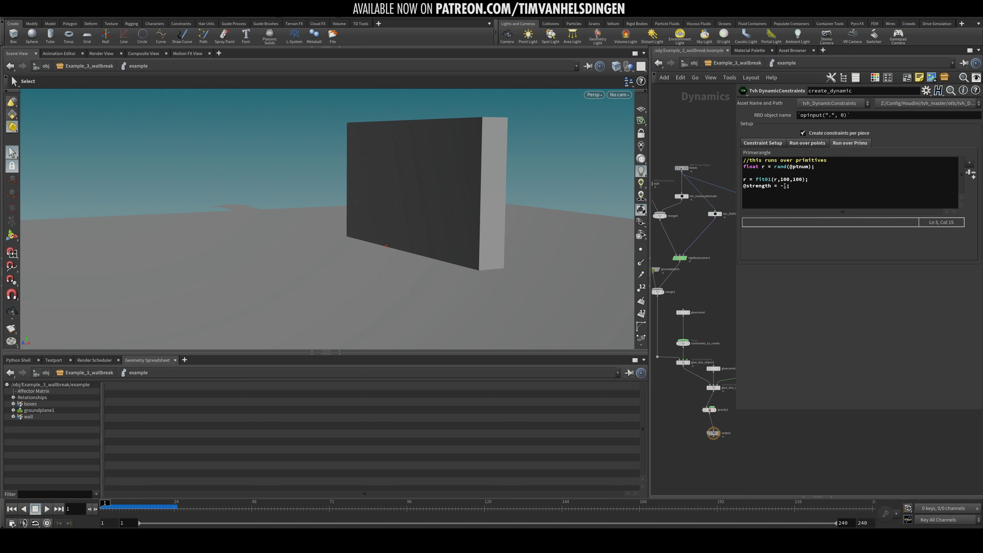
left_click(779, 191)
key("BackSpace")
key("BackSpace")
type("r")
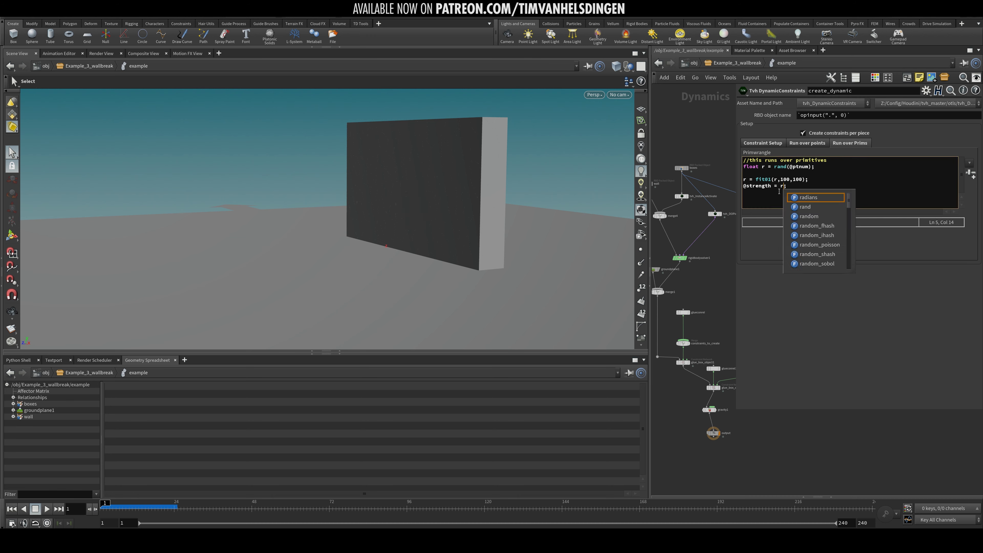
Set the fit01 range of r to 1 through 100000000 and play the wall-break simulation from frame 1
left_click(789, 181)
key("BackSpace")
key("BackSpace")
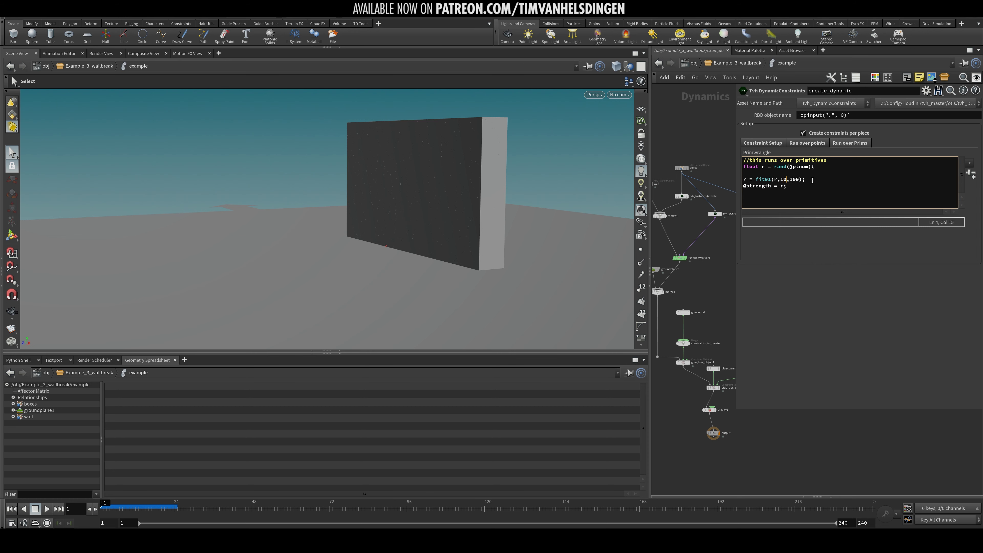
key("Right")
type("000000")
left_click(811, 451)
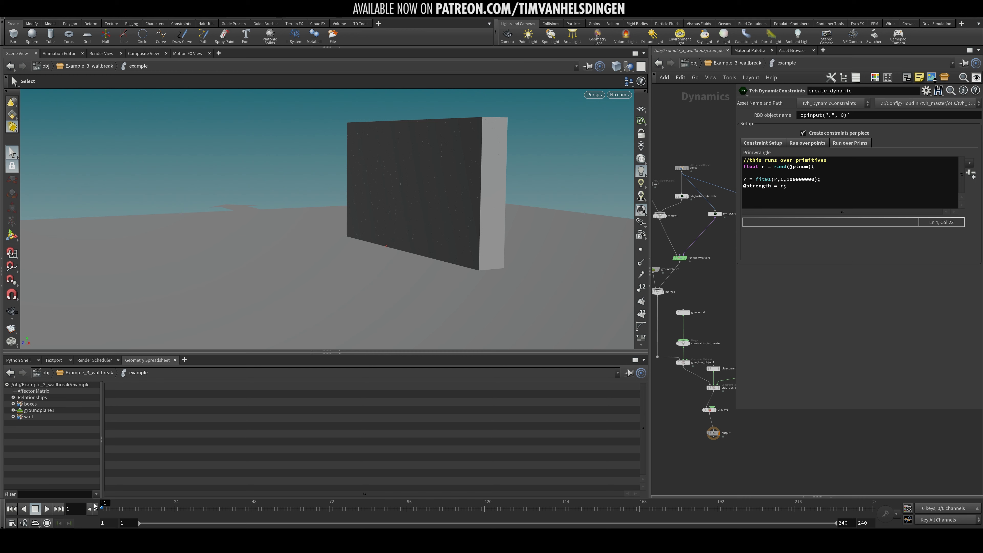
left_click(35, 508)
left_click(47, 508)
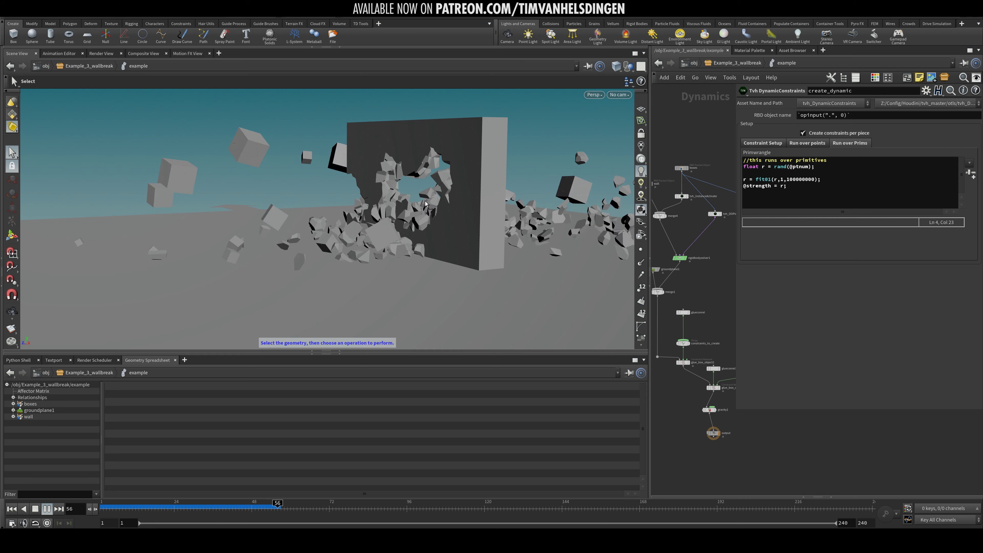
key("Down")
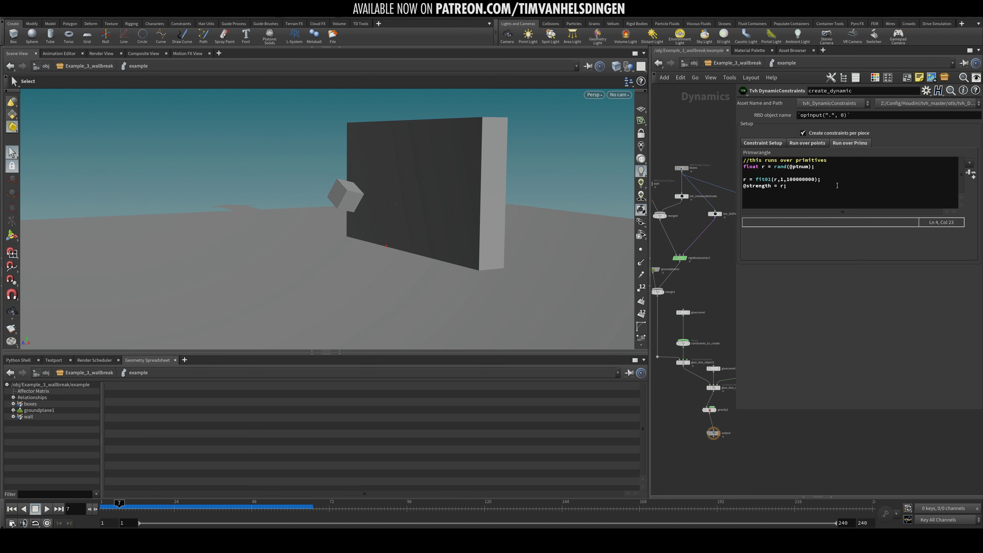
Set the fit01 range of r to 100 through 1000 in create_dynamic's per-primitive code
left_click(809, 179)
key("BackSpace")
key("BackSpace")
key("BackSpace")
key("BackSpace")
key("BackSpace")
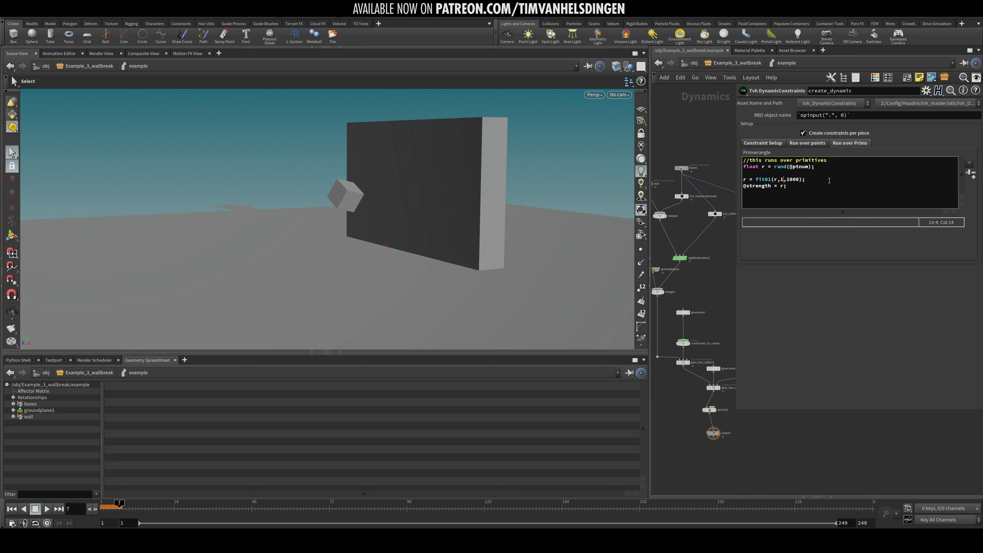
type("00")
middle_click_drag(796, 441, 787, 474)
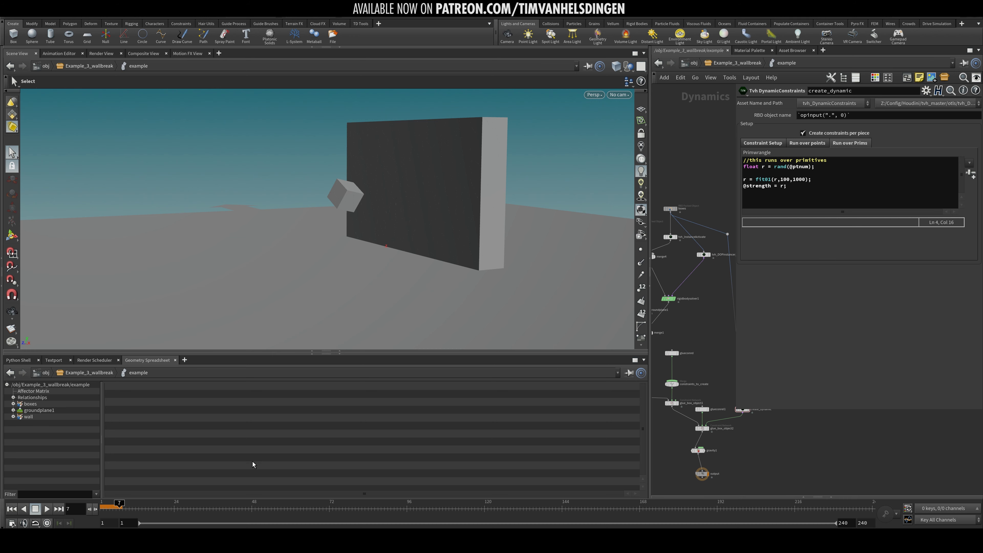
Replay the wall-break simulation from frame 1 with the wall seen from another angle, and stop at frame 21
key("ctrl+Up")
key("Escape")
left_click_drag(347, 220, 373, 211)
key("s")
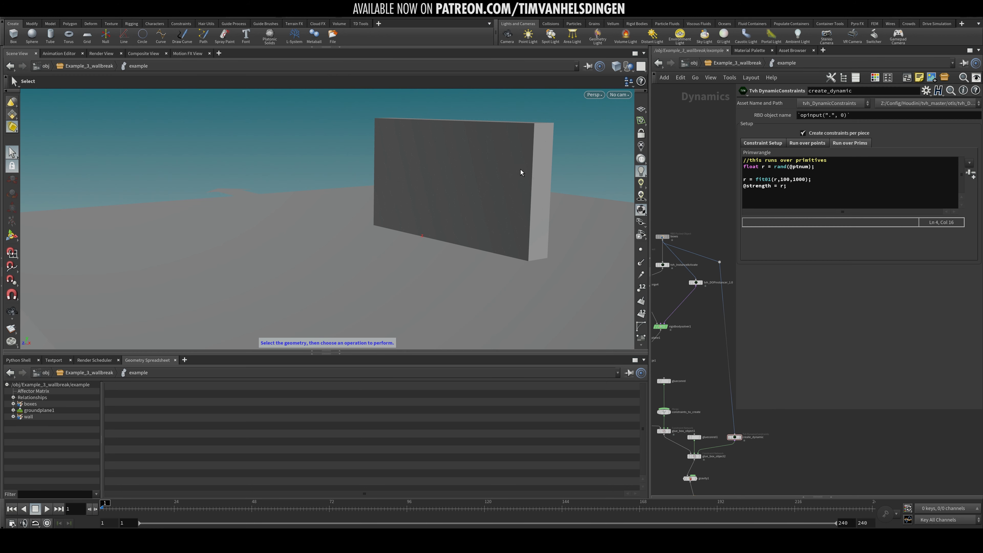
key("Escape")
left_click_drag(522, 171, 394, 233)
key("s")
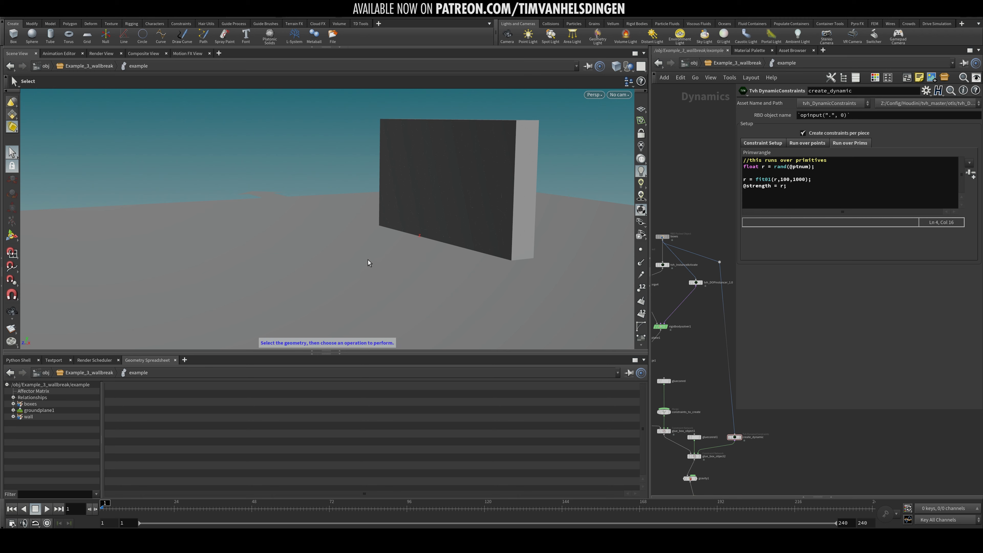
key("Up")
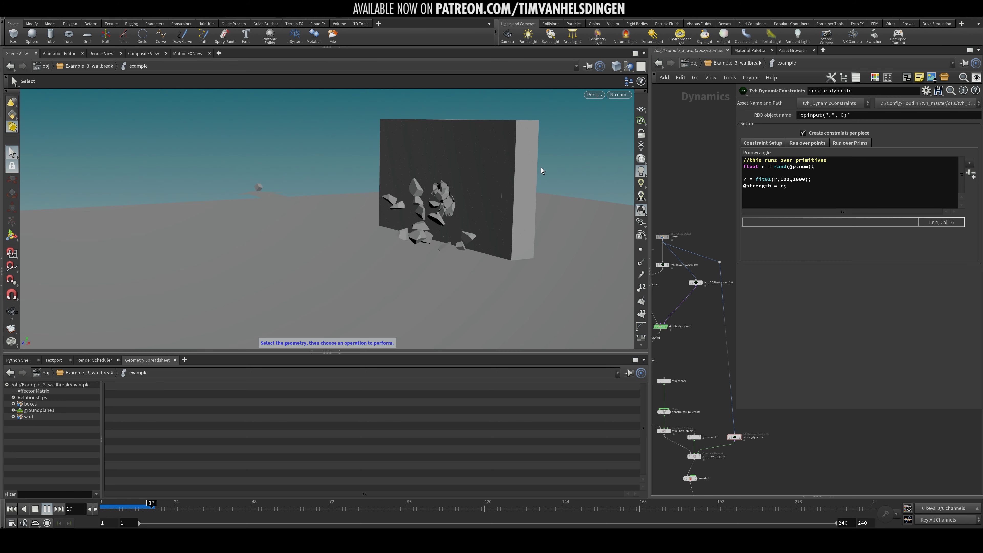
key("Up")
middle_click_drag(685, 245, 686, 196)
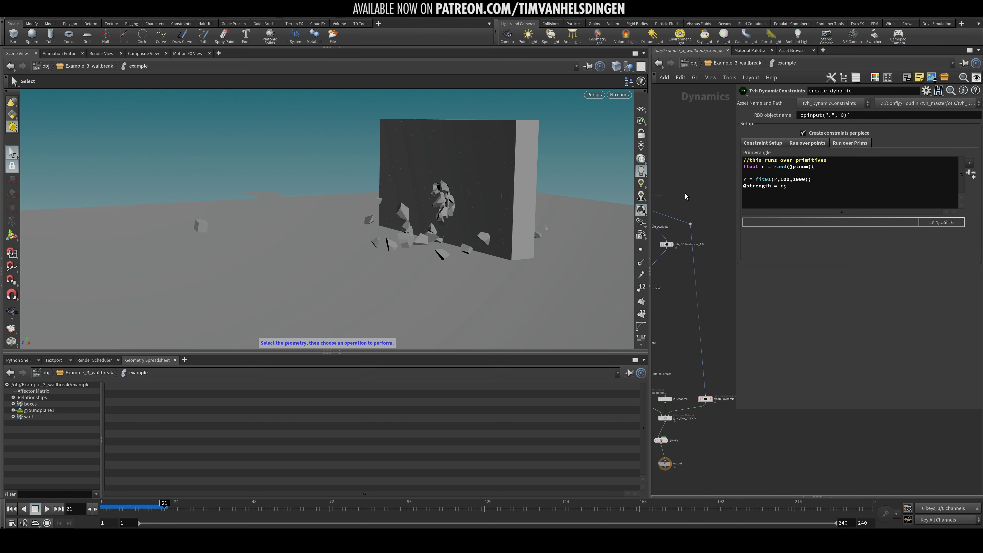
left_click(704, 209)
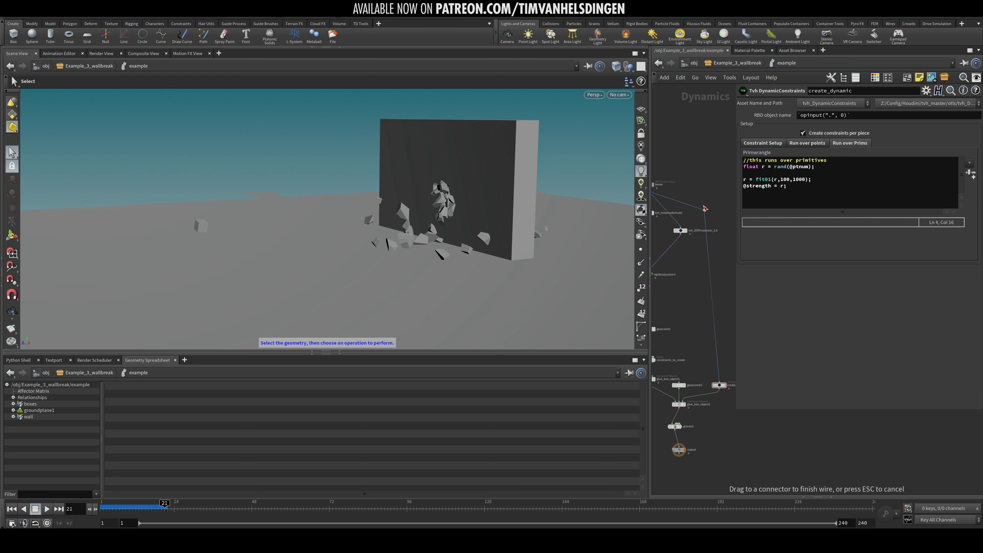
key("Escape")
left_click_drag(374, 237, 342, 230)
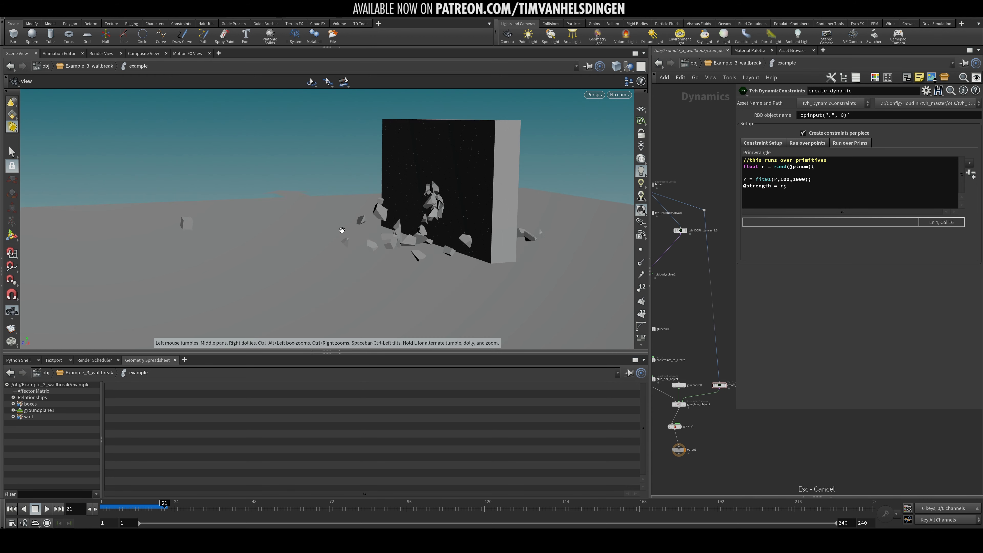
key("s")
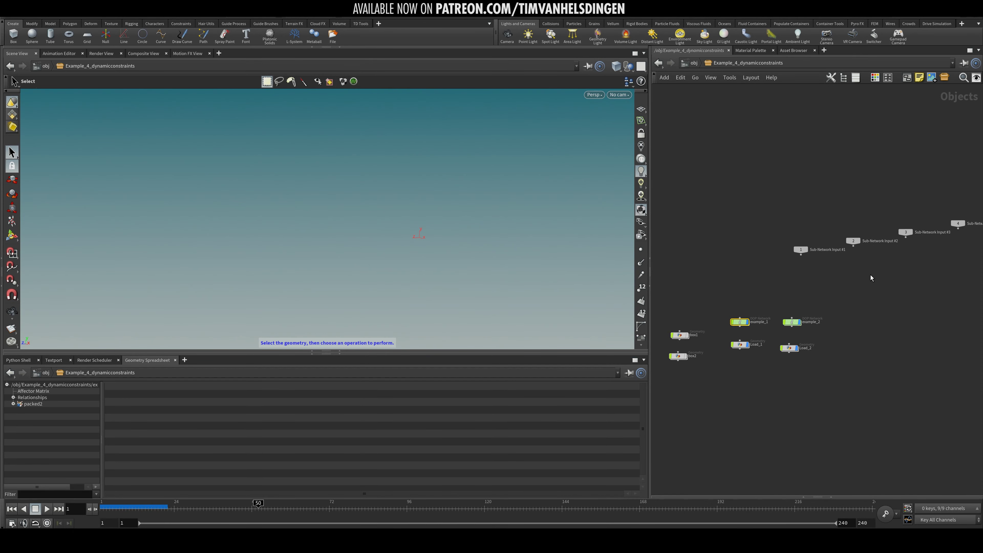
Open the example_1 network of Example_4_dynamicconstraints and play its simulation from the start, stopping at frame 97
double_click(740, 321)
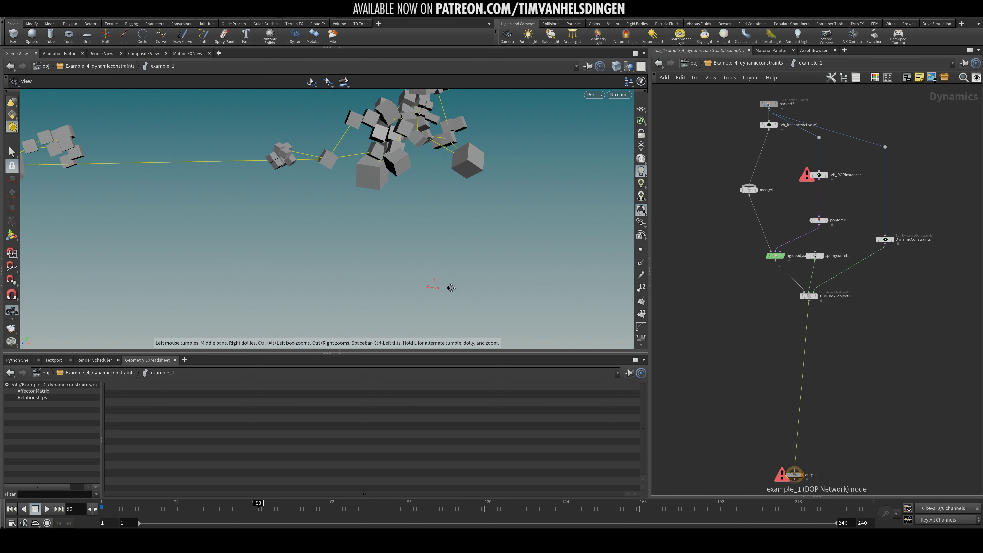
left_click(109, 509)
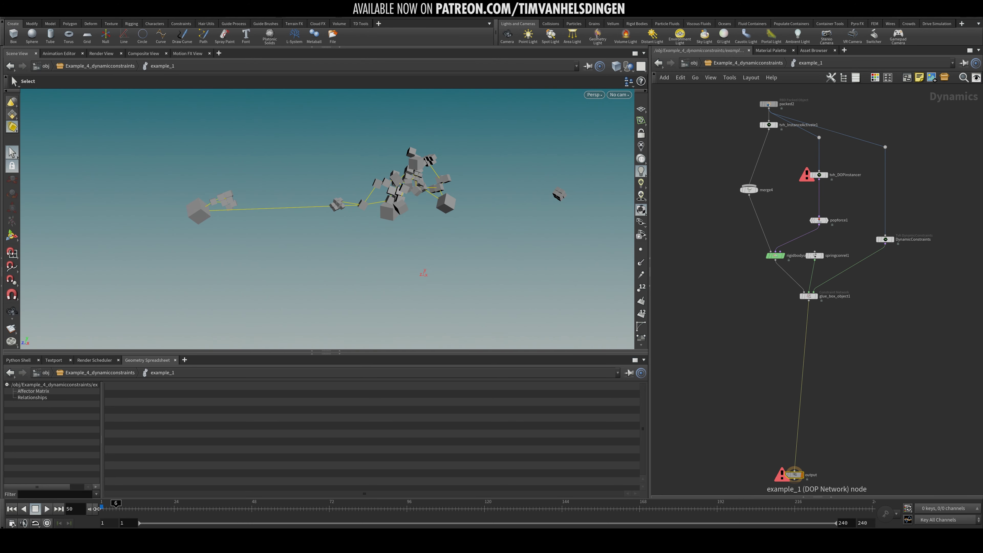
key("Up")
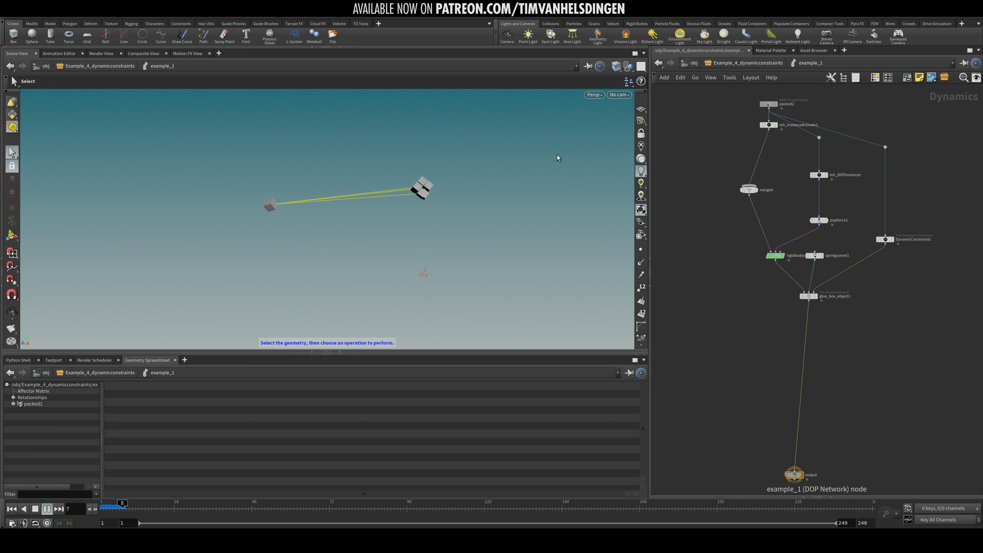
scroll(410, 189, "up", 2)
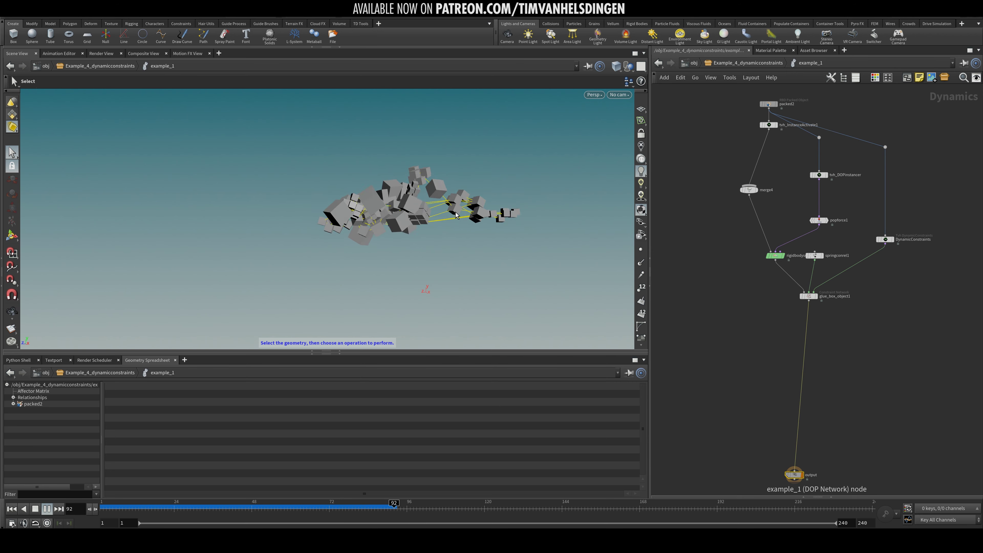
left_click(411, 506)
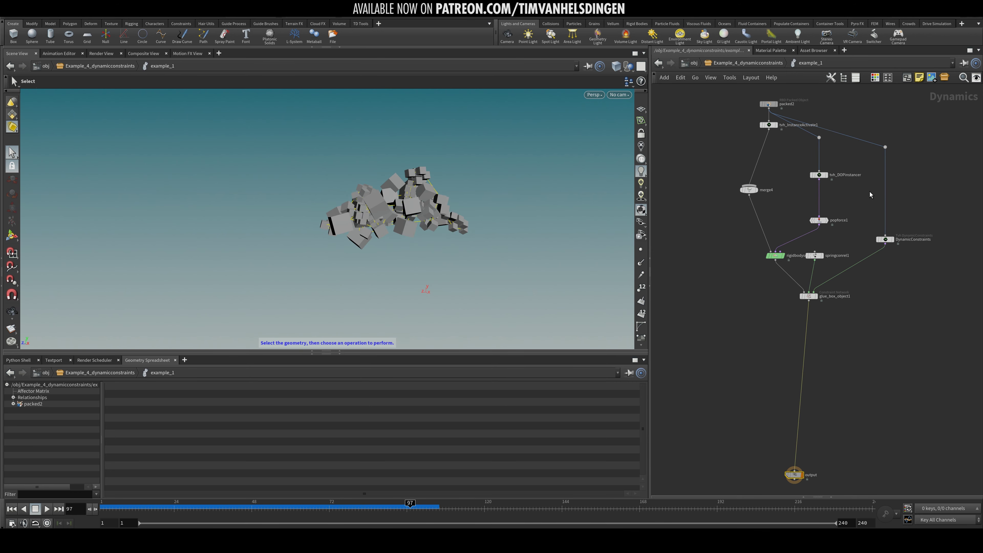
Show tvh_DOPinstancer's list of instanced objects, check the box objects in the parent network, and return to the instancer's parameters
left_click(820, 177)
key("p")
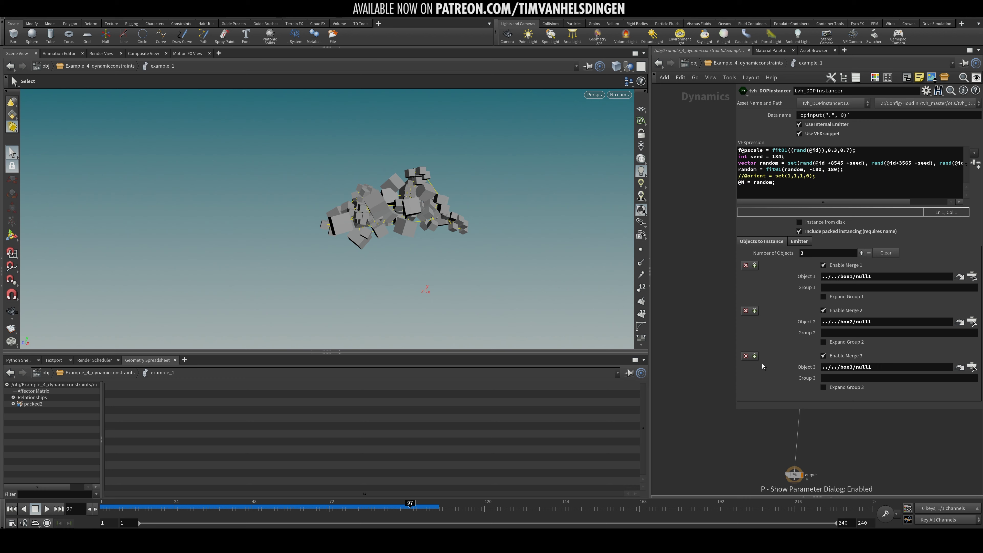
key("u")
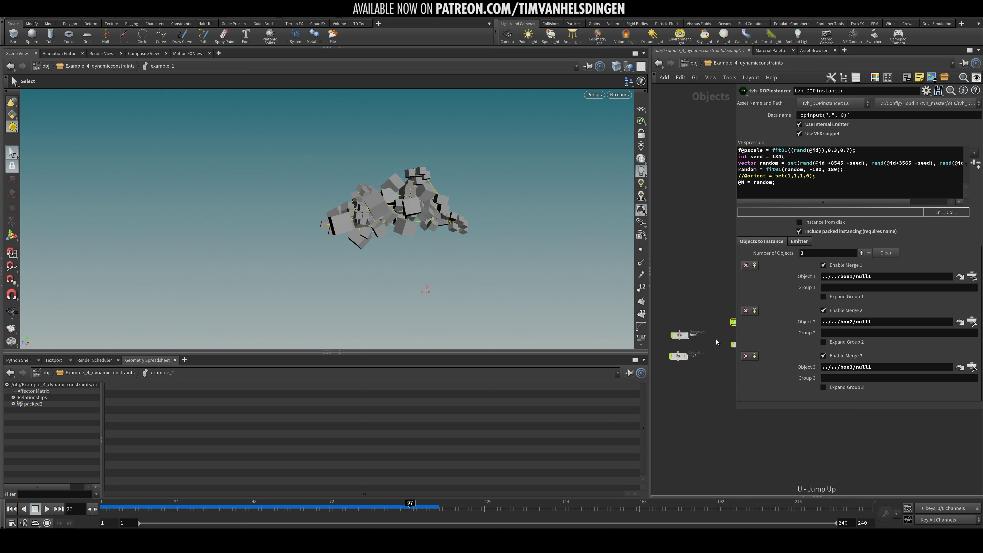
key("Escape")
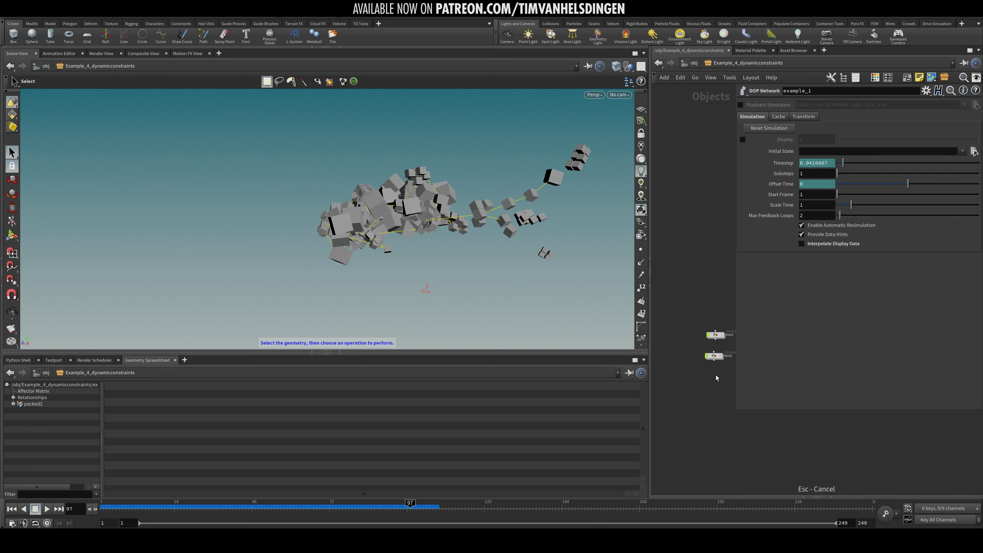
key("i")
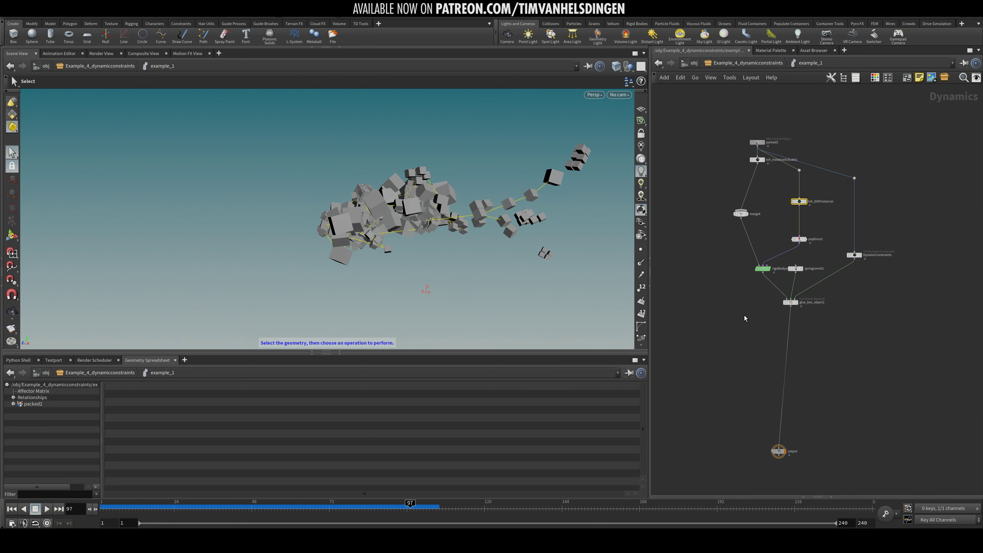
key("p")
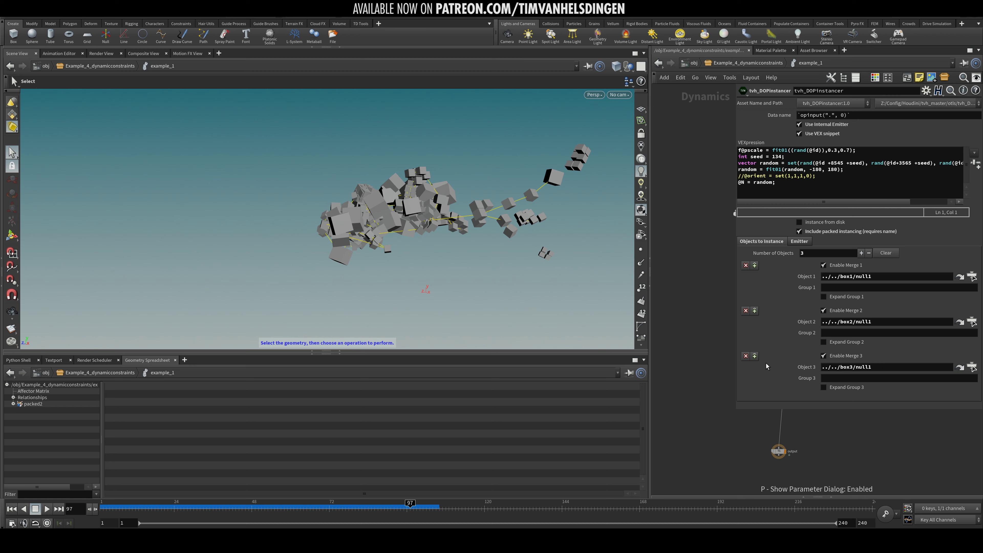
Remove the box3 entry from tvh_DOPinstancer's instanced objects, replay the simulation, and scrub back to frame 15
left_click(745, 356)
key("ctrl+Up")
key("Up")
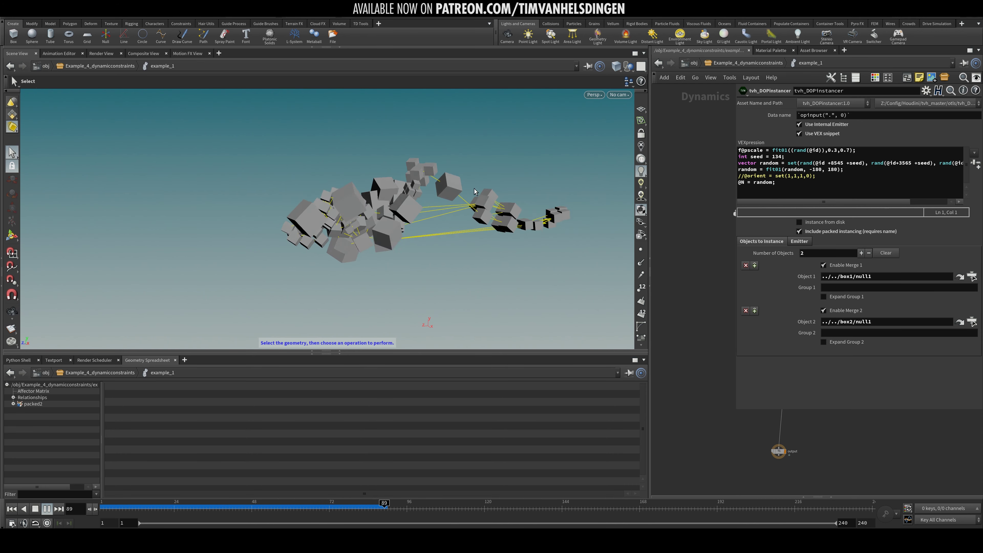
left_click_drag(349, 510, 145, 503)
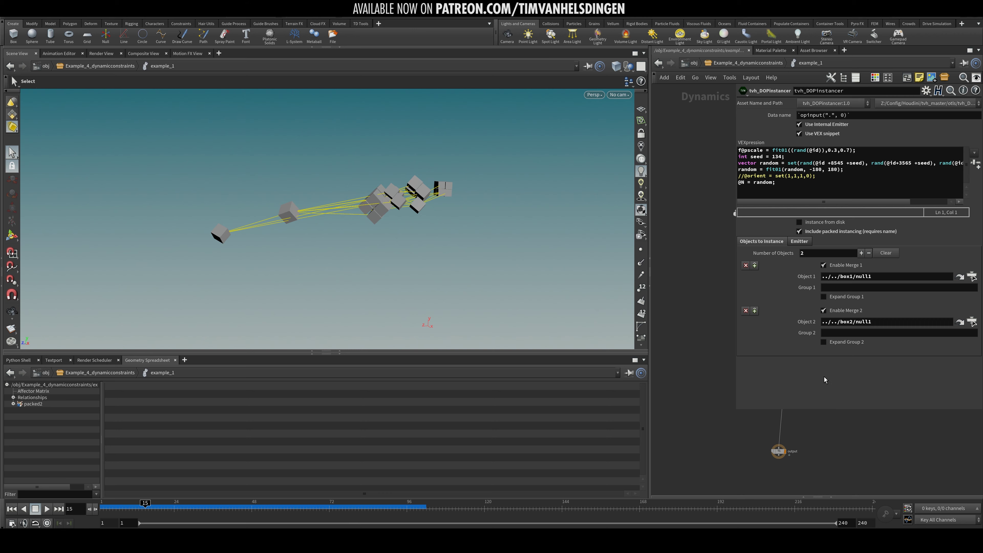
Set popforce1's noise amplitude to 4.72 and replay the simulation from frame 1
middle_click_drag(713, 315, 665, 329)
key("p")
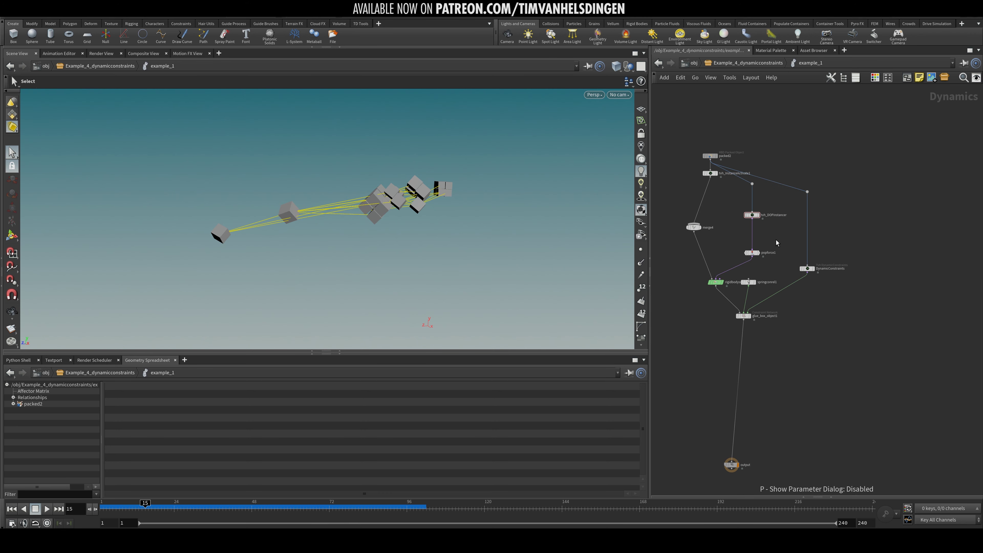
left_click(752, 253)
key("p")
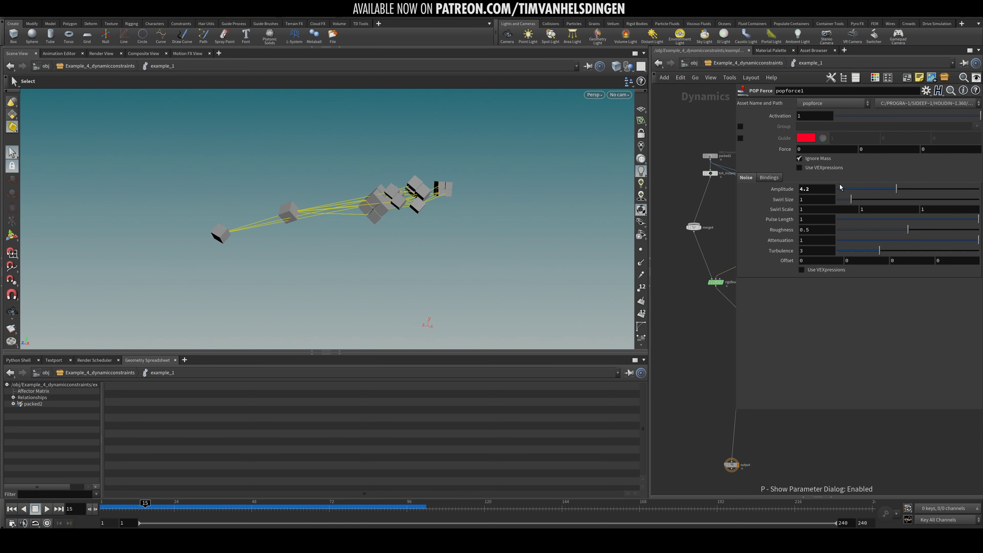
left_click(904, 190)
middle_click_drag(730, 223, 687, 252)
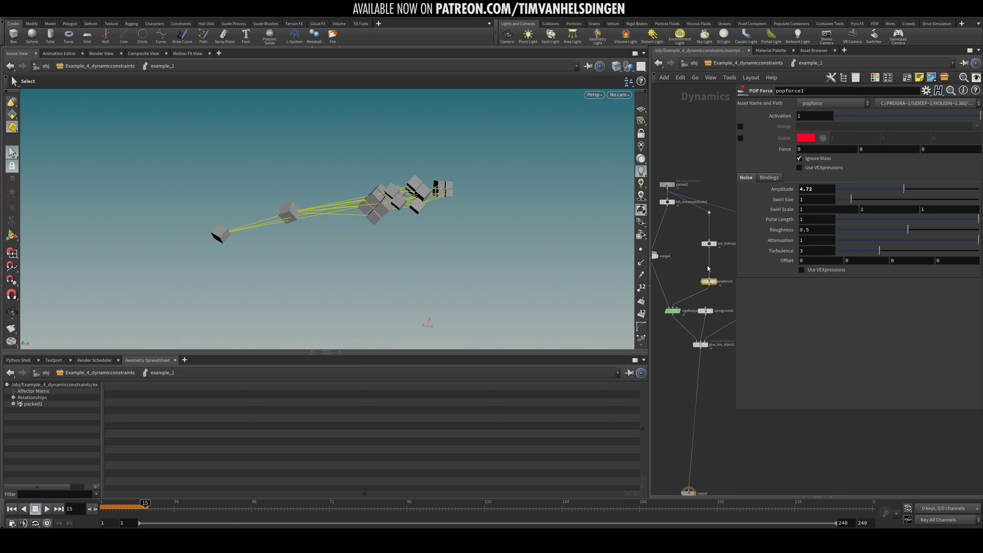
scroll(686, 278, "up", 2)
key("ctrl+Up")
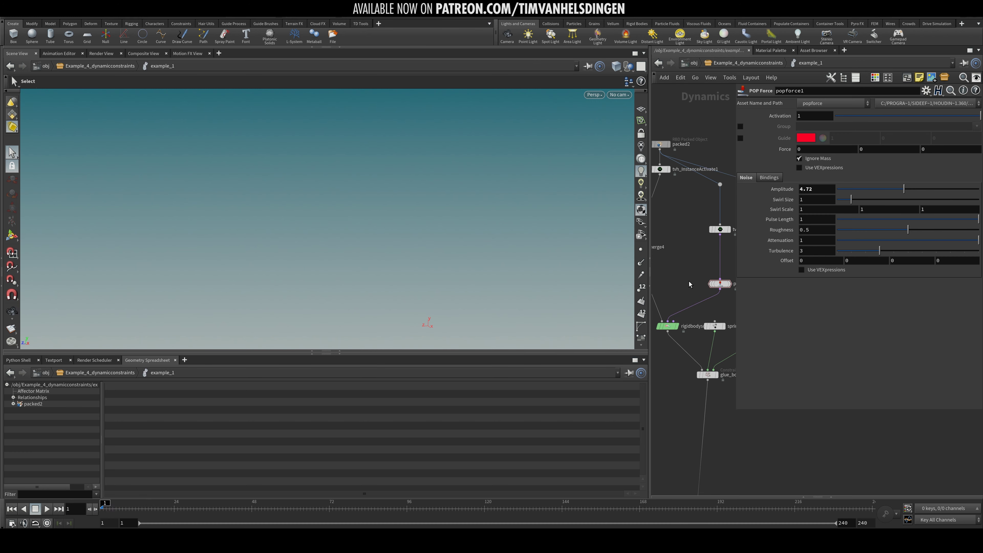
key("Up")
key("Up")
Set popforce1's noise amplitude to 20 and play the simulation from frame 1
key("ctrl+Up")
type("2")
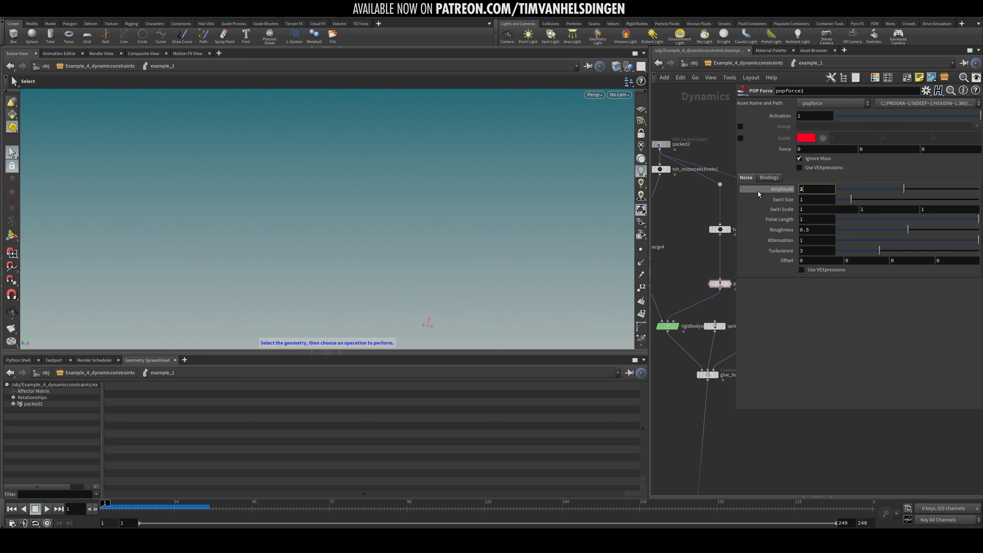
type("0")
key("Return")
key("Up")
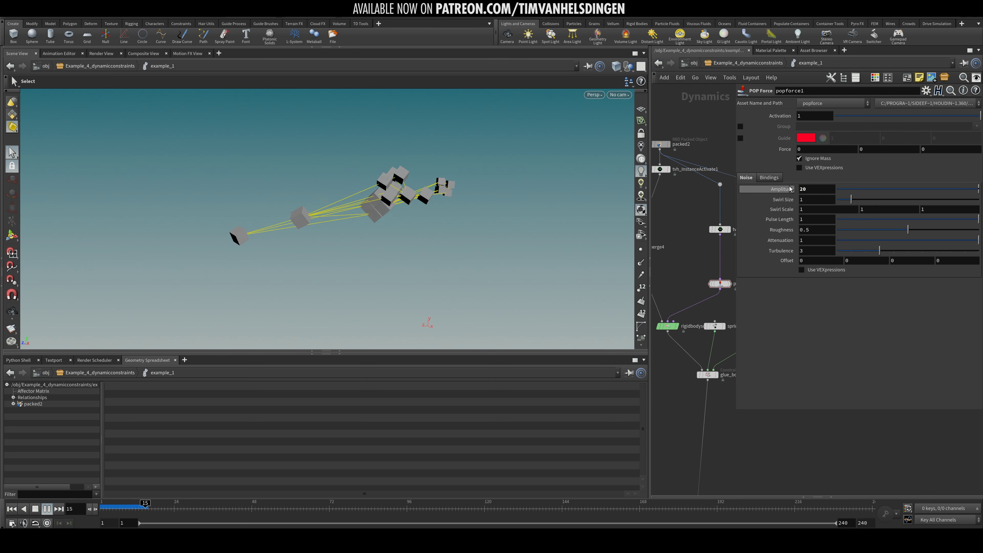
Return to frame 1, undo popforce1's last amplitude change, and hide the parameter overlay
key("ctrl+Up")
middle_click_drag(790, 189, 817, 194)
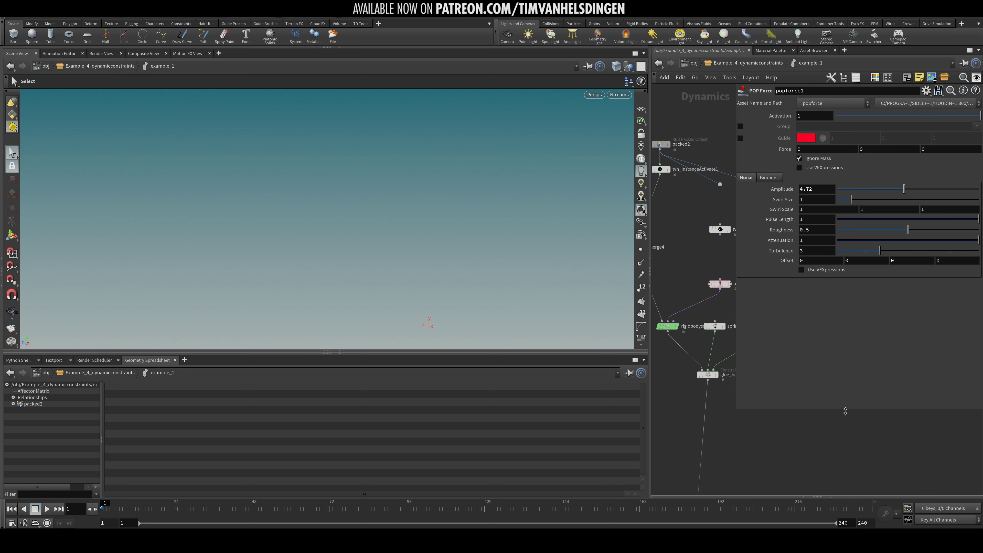
middle_click_drag(808, 424, 774, 434)
key("p")
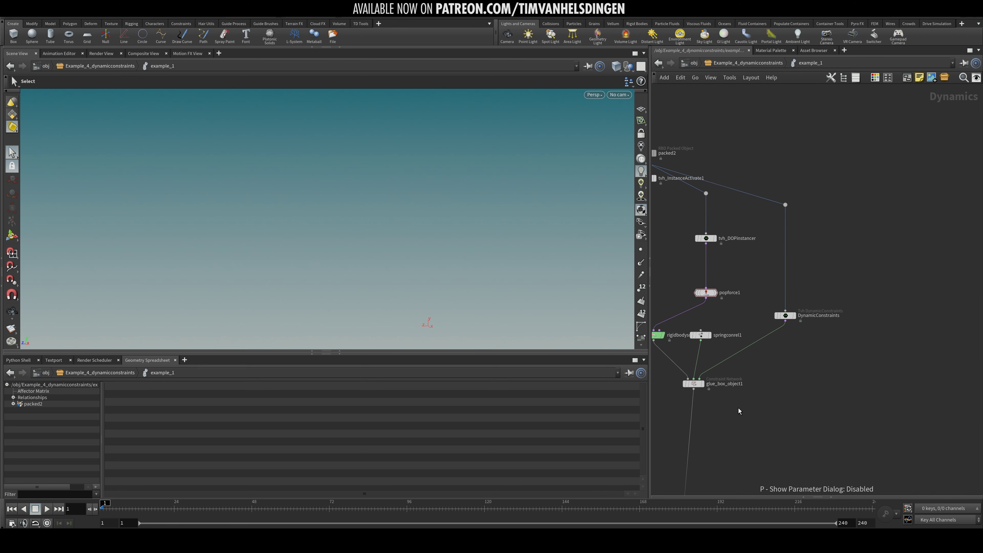
Display the DynamicConstraints node's parameters and play the simulation from frame 1 to about frame 40
left_click(691, 386)
middle_click_drag(691, 386, 688, 388)
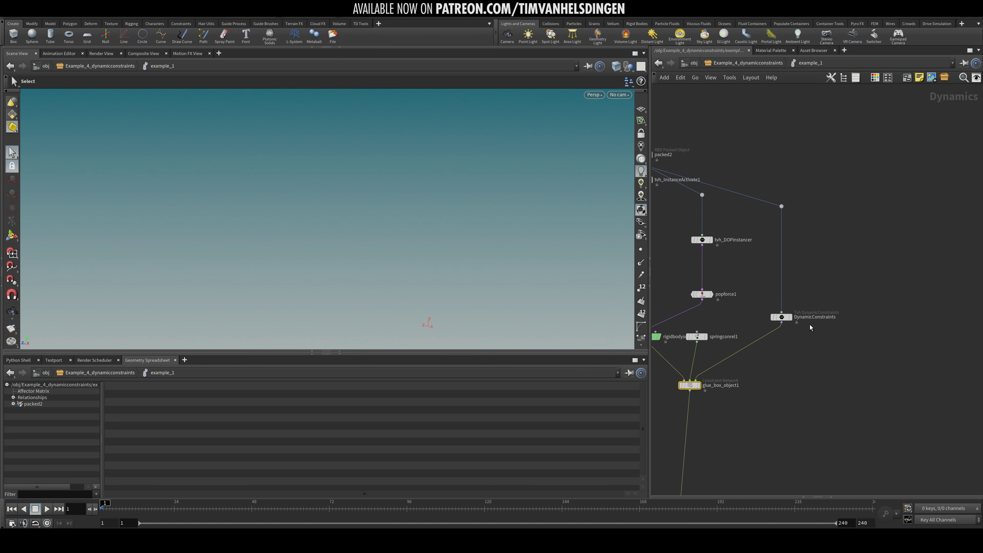
key("p")
left_click(782, 317)
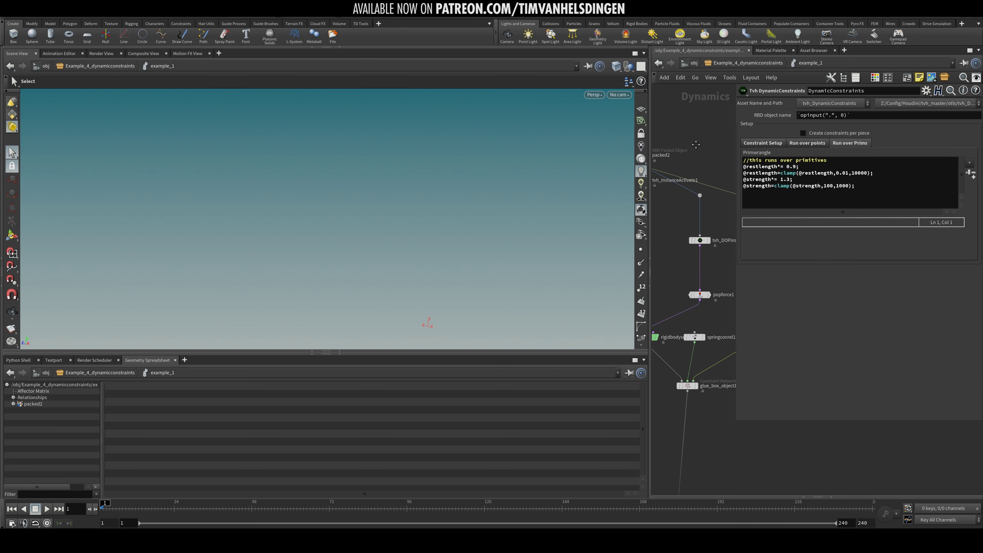
middle_click_drag(694, 188, 683, 202)
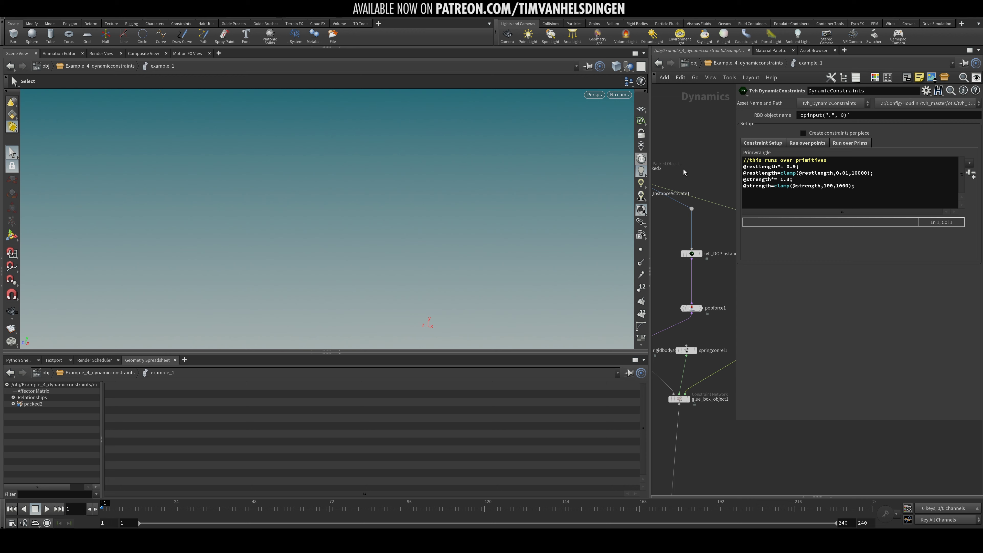
key("Up")
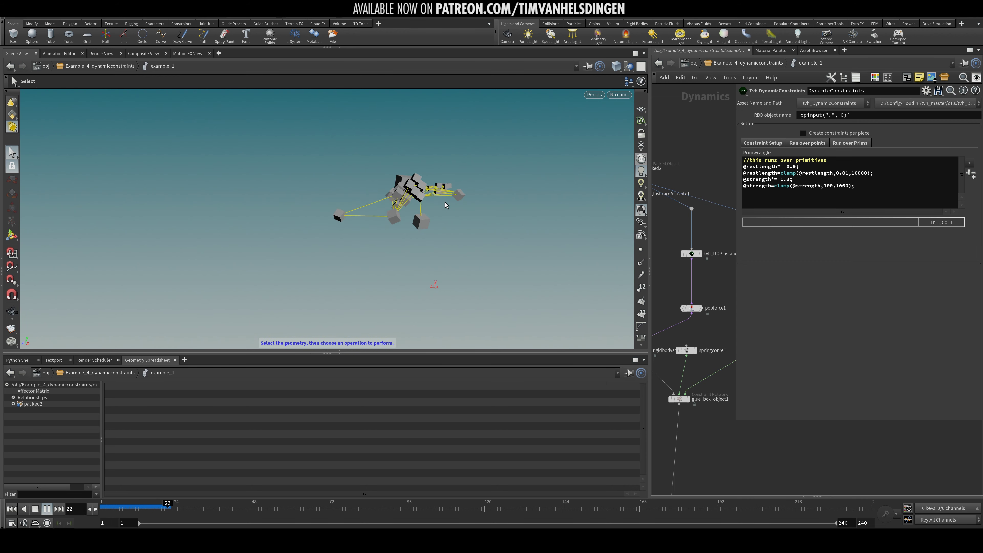
key("Up")
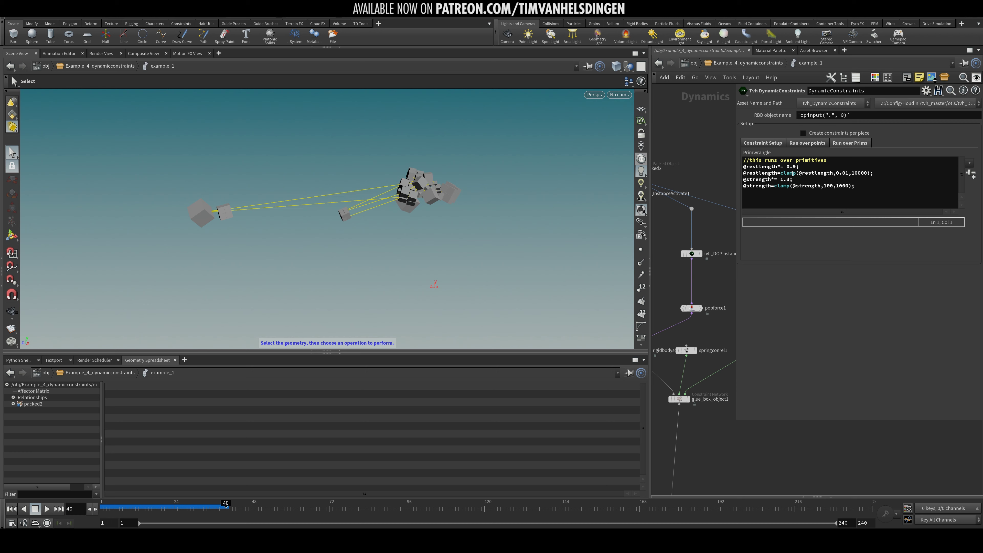
left_click(790, 180)
key("BackSpace")
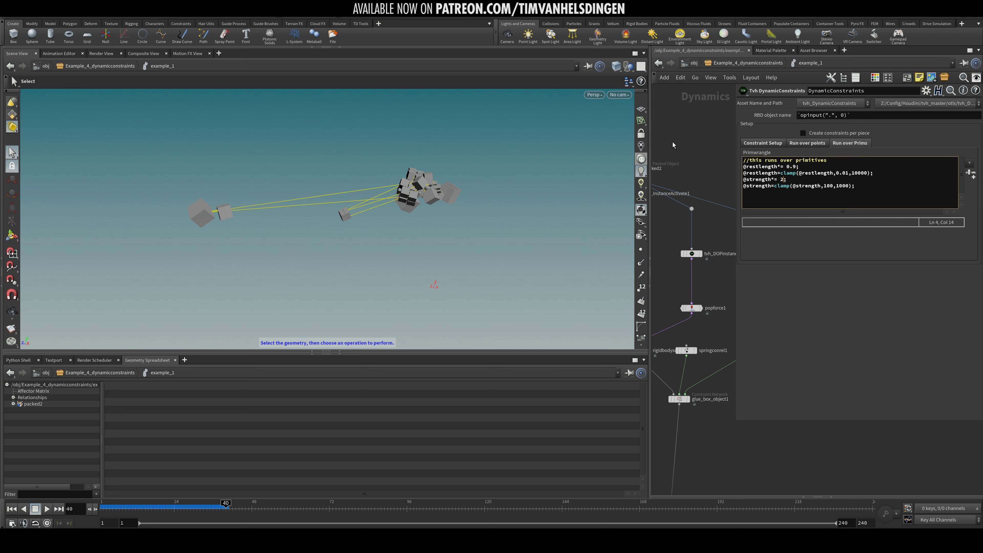
key("Up")
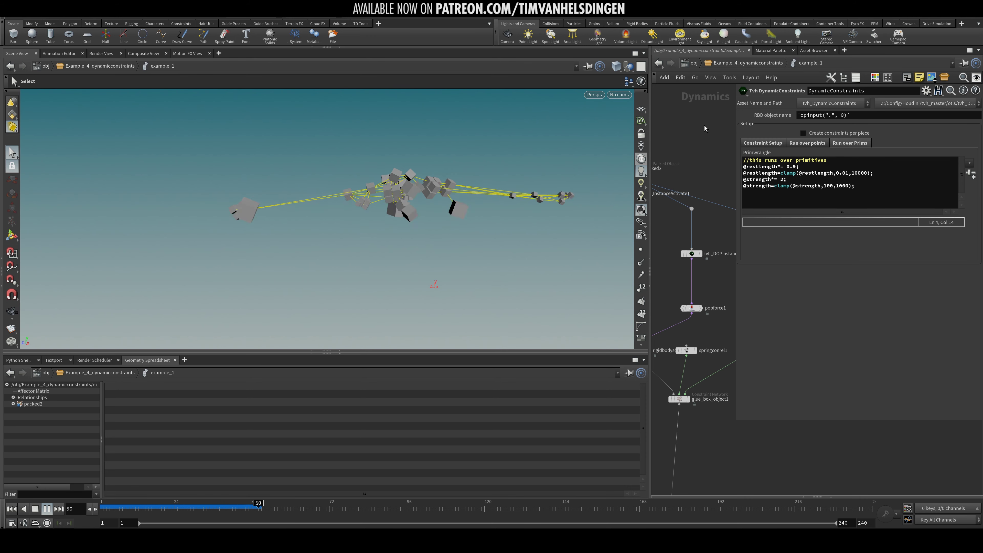
key("Up")
Set DynamicConstraints' Max Connections to 1 and replay the simulation from frame 1
left_click(765, 144)
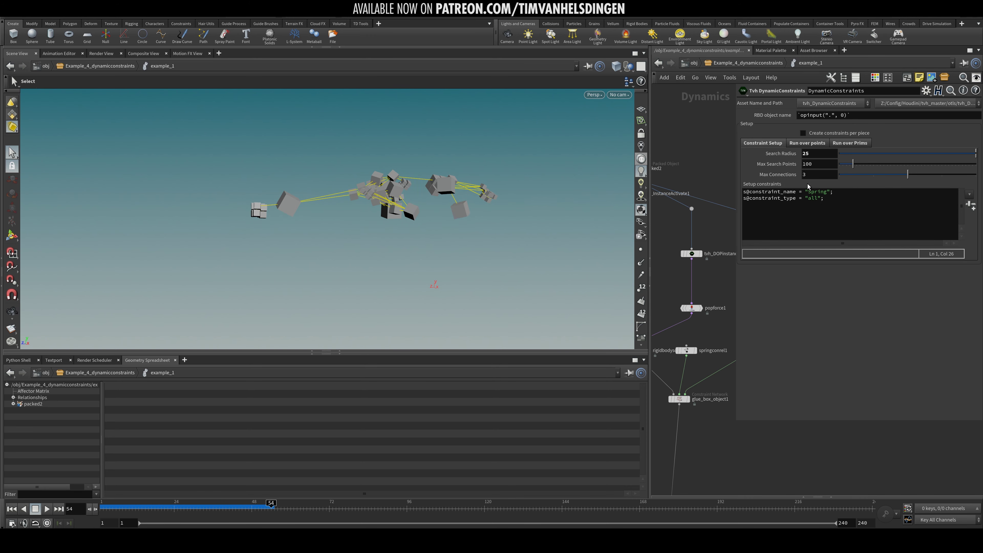
type("1")
key("Return")
key("ctrl+Up")
key("Up")
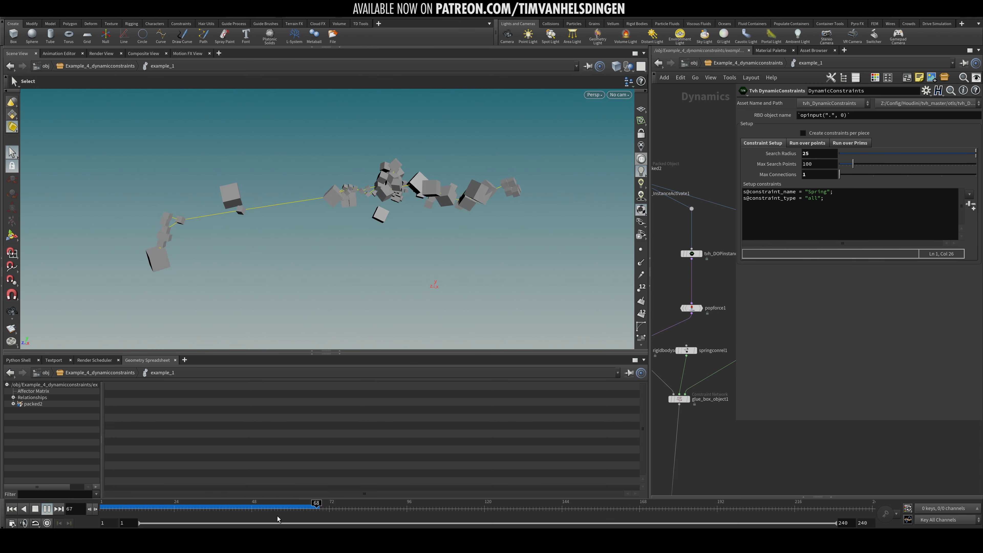
Set DynamicConstraints' Max Connections to 20 and replay the simulation from frame 1 to about frame 72
key("ctrl+Up")
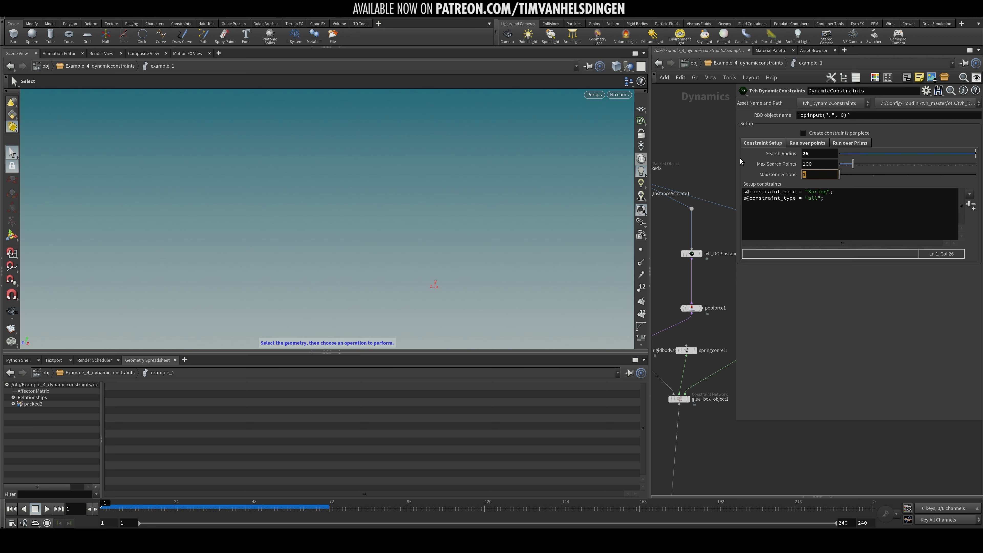
type("20")
key("Return")
key("Up")
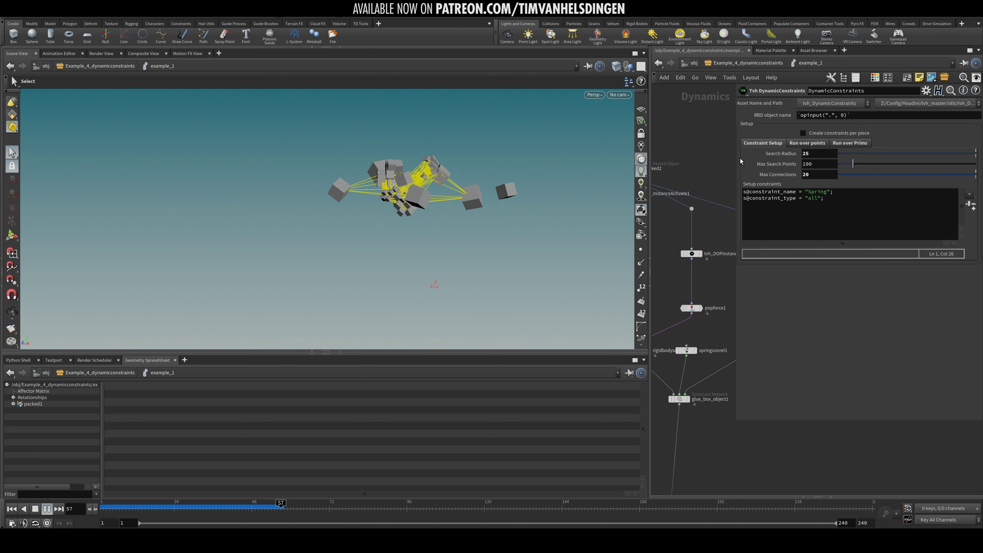
key("Up")
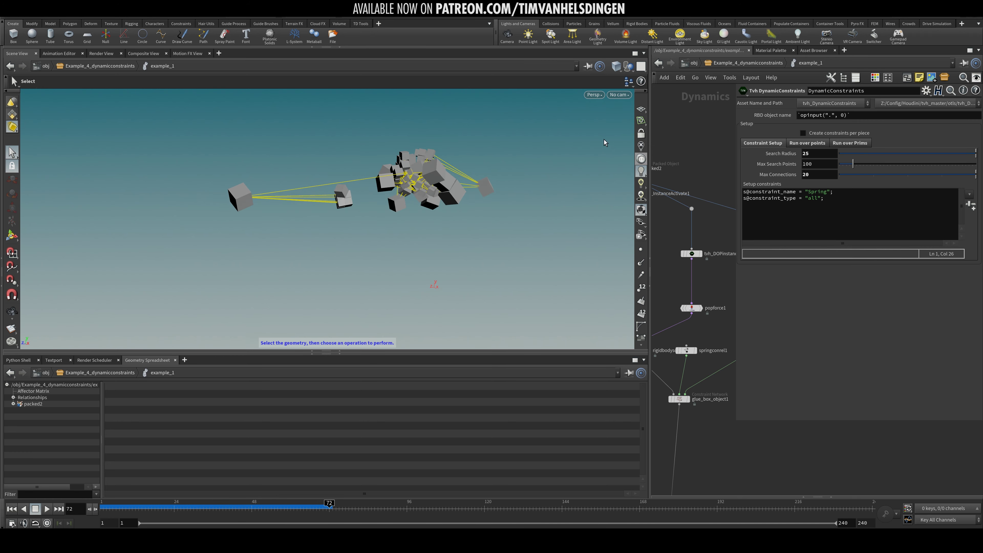
Set DynamicConstraints' Max Connections to 3
left_click_drag(491, 182, 483, 155, "alt")
double_click(831, 171)
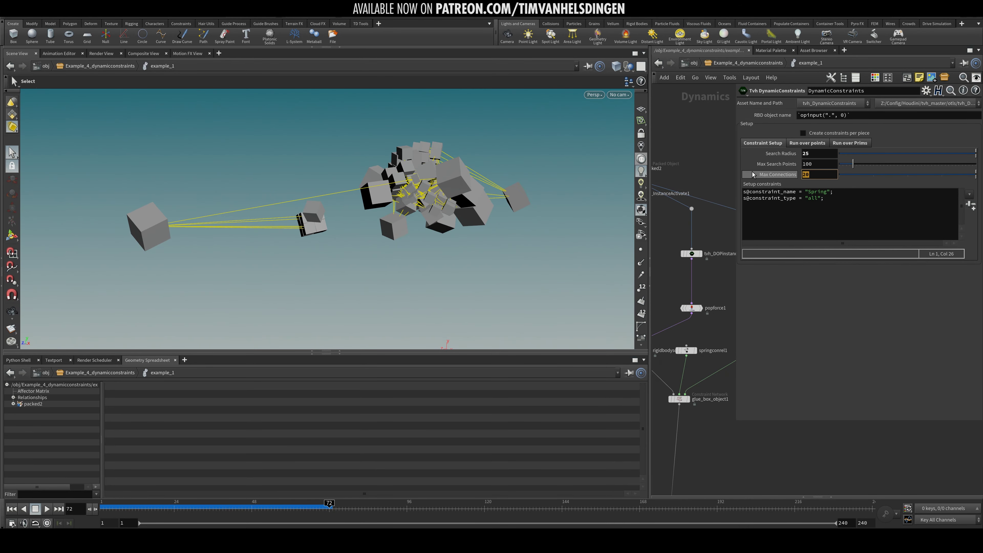
type("3")
key("Return")
Enable Create constraints per piece on DynamicConstraints and replay the simulation from frame 1
left_click_drag(491, 252, 480, 231, "alt")
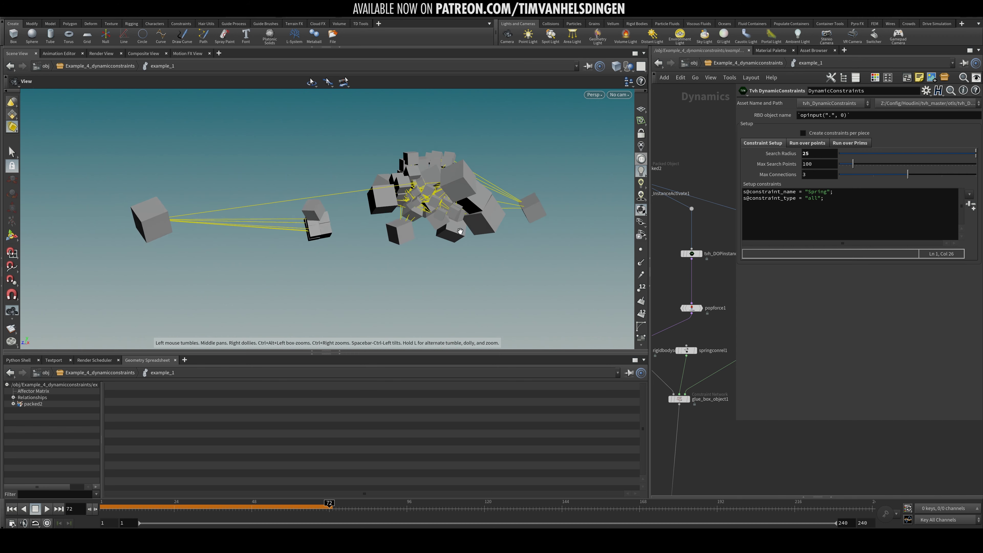
scroll(480, 230, "down", 2)
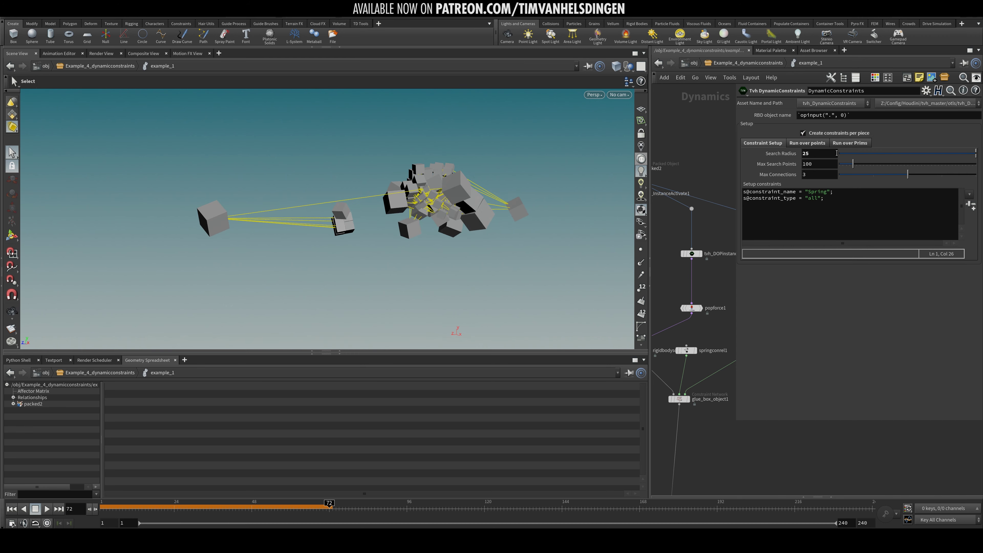
key("ctrl+Up")
key("Up")
left_click_drag(441, 217, 433, 203, "alt")
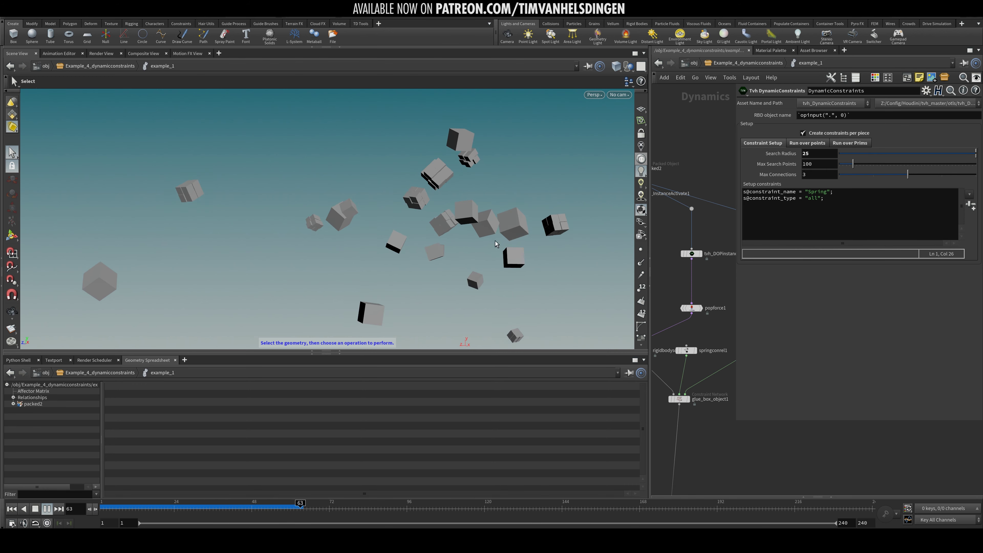
Return to frame 1, set popforce1's noise amplitude to 25, and play the simulation
mouse_move(692, 308)
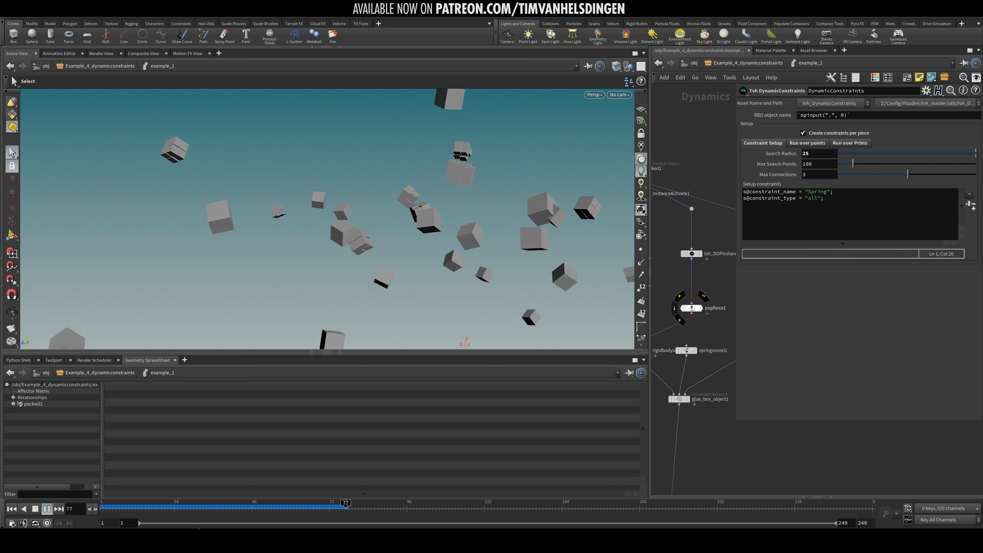
left_click(199, 508)
key("ctrl+Up")
left_click(691, 308)
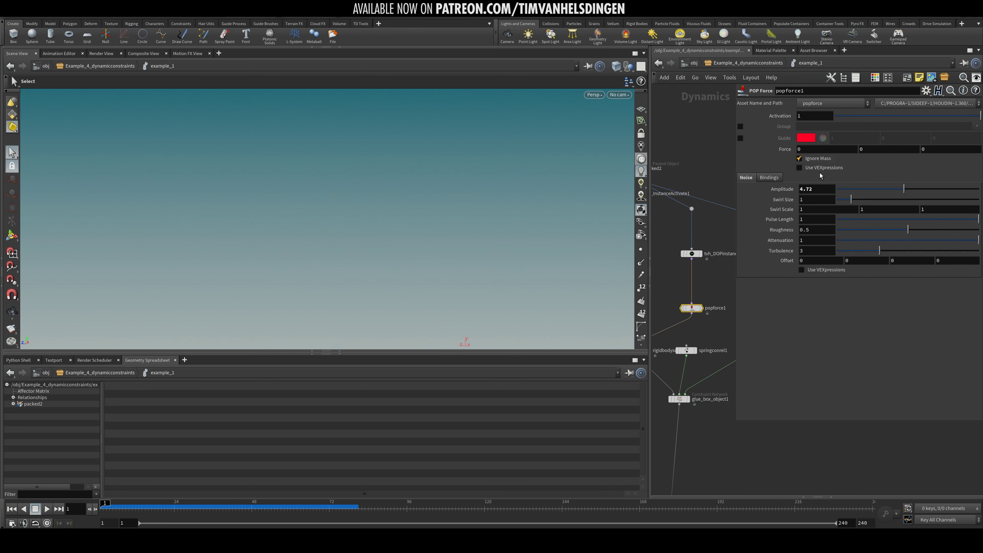
type("25")
key("Return")
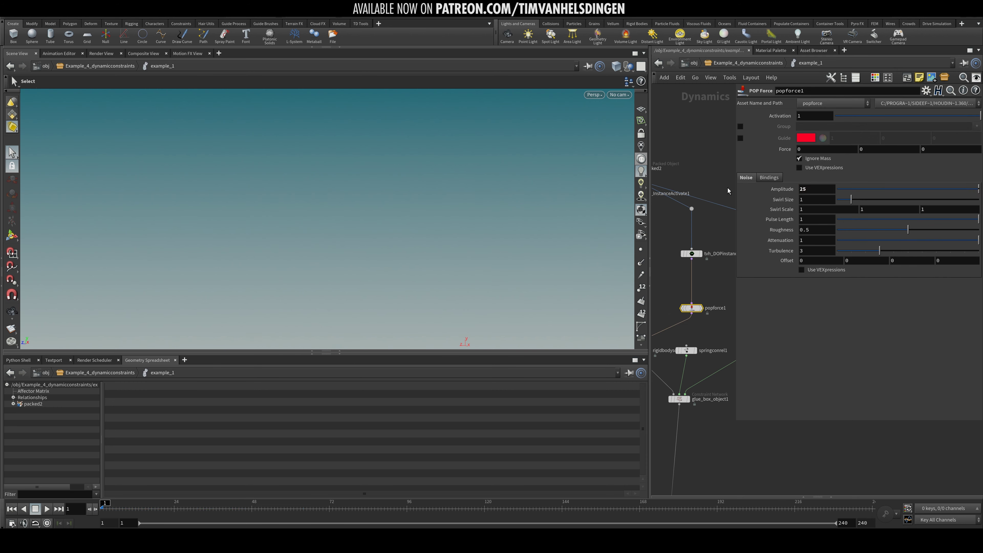
key("Up")
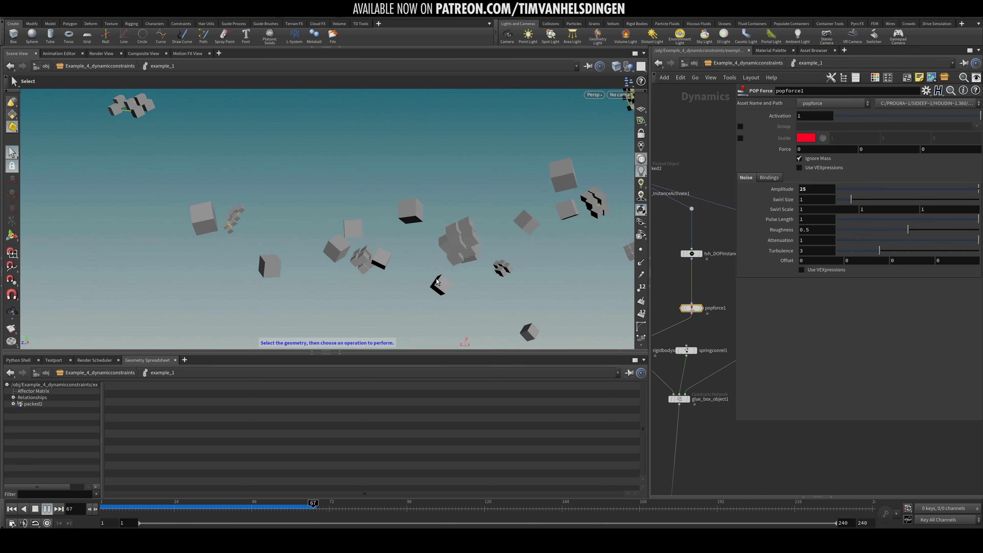
Return to frame 1, set popforce1's noise amplitude to 5, and hide the parameter overlay
left_click(12, 509)
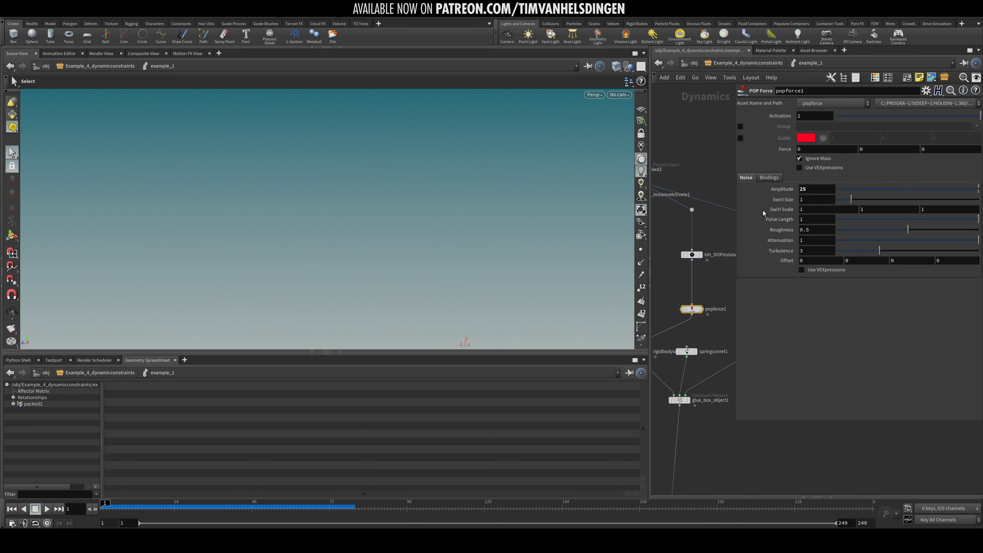
double_click(814, 190)
type("5")
key("Return")
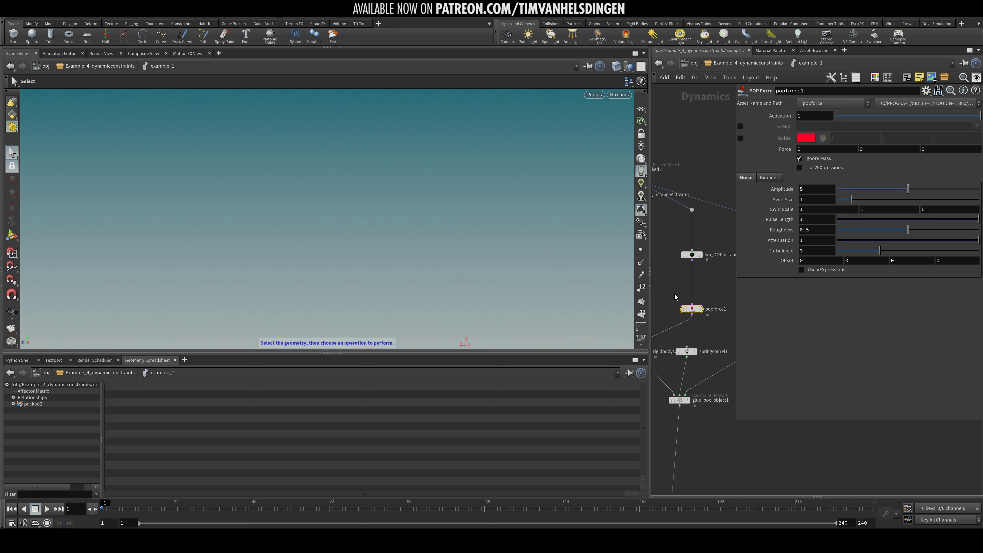
left_click(720, 275)
key("p")
left_click(740, 328)
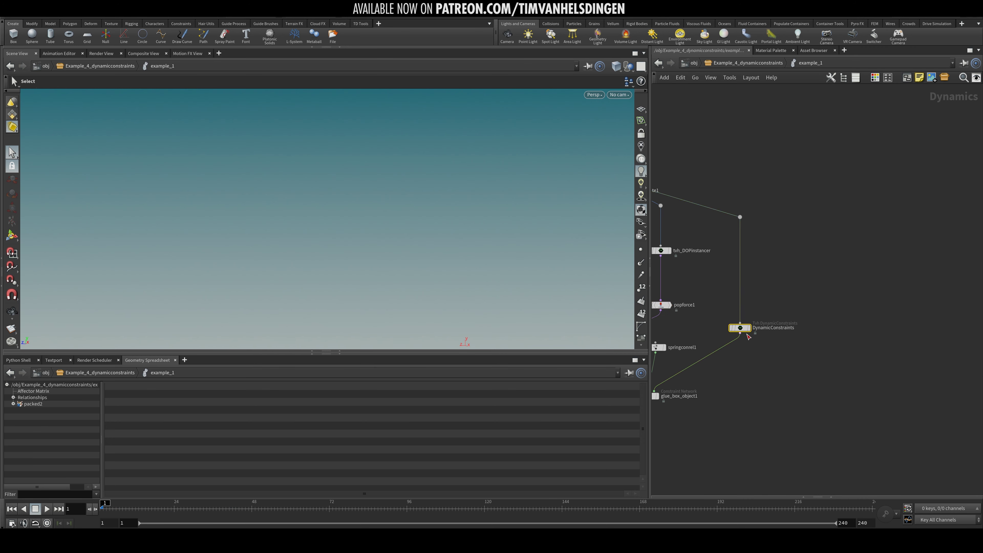
key("p")
scroll(695, 401, "down", 5)
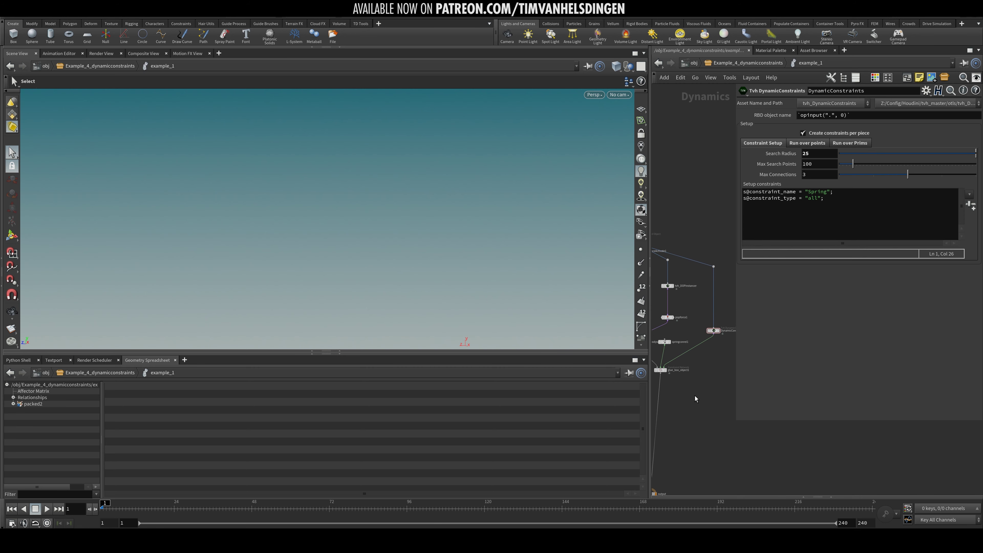
scroll(695, 395, "down", 2)
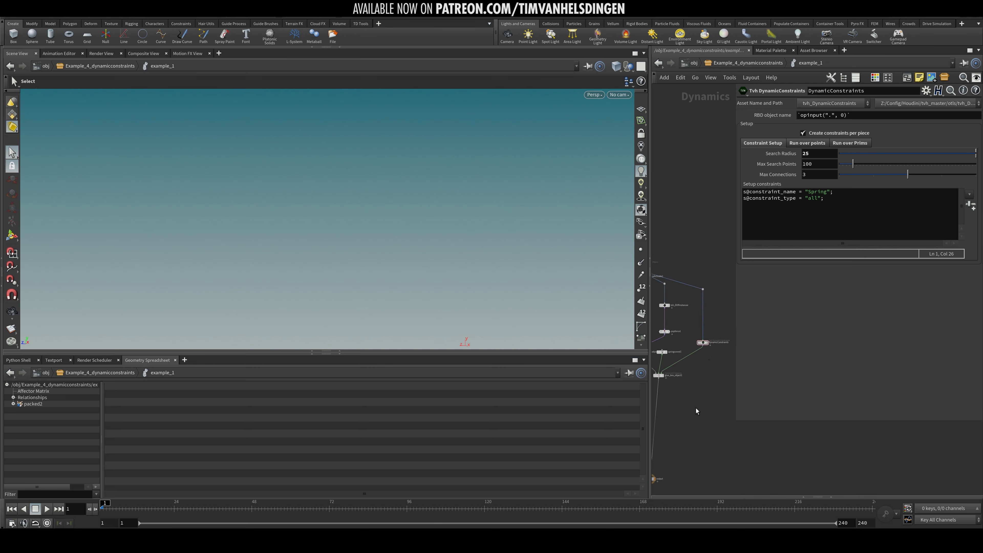
middle_click_drag(685, 384, 700, 384)
left_click(802, 142)
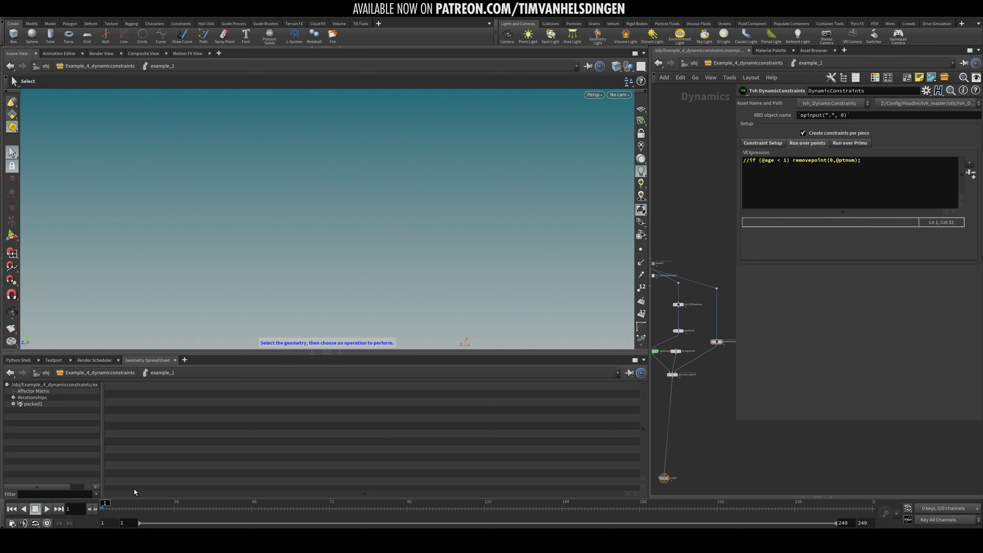
middle_click_drag(733, 183, 698, 178)
left_click(745, 162)
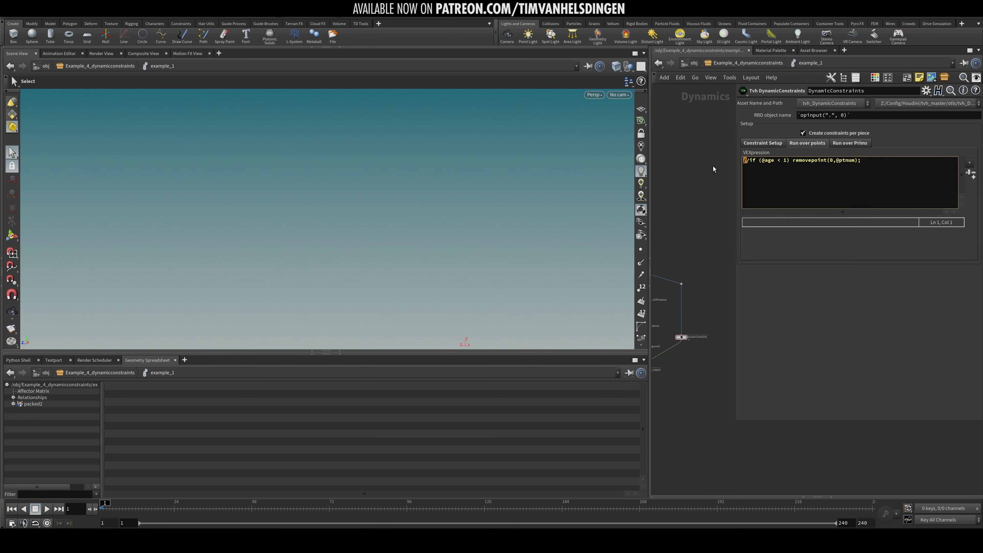
left_click(728, 172)
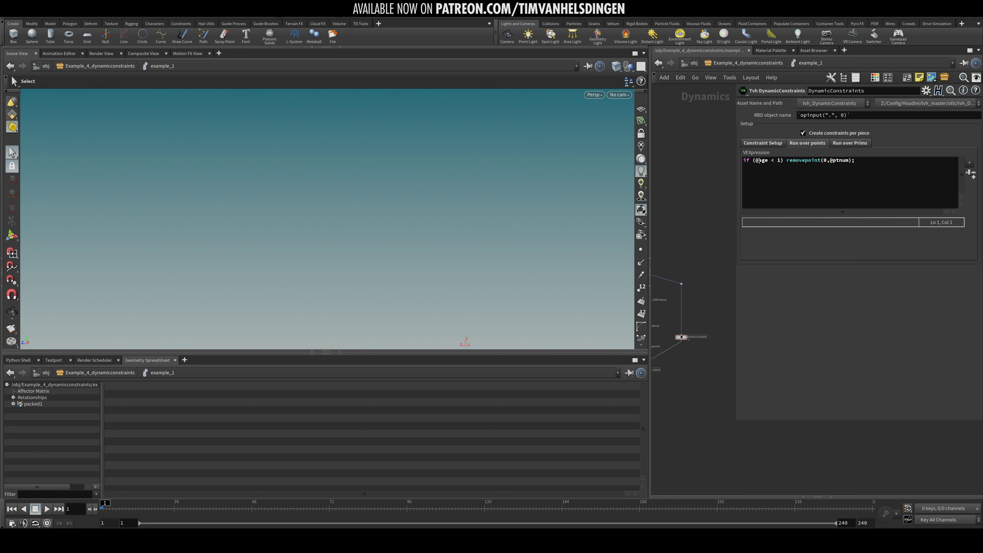
left_click_drag(760, 160, 777, 160)
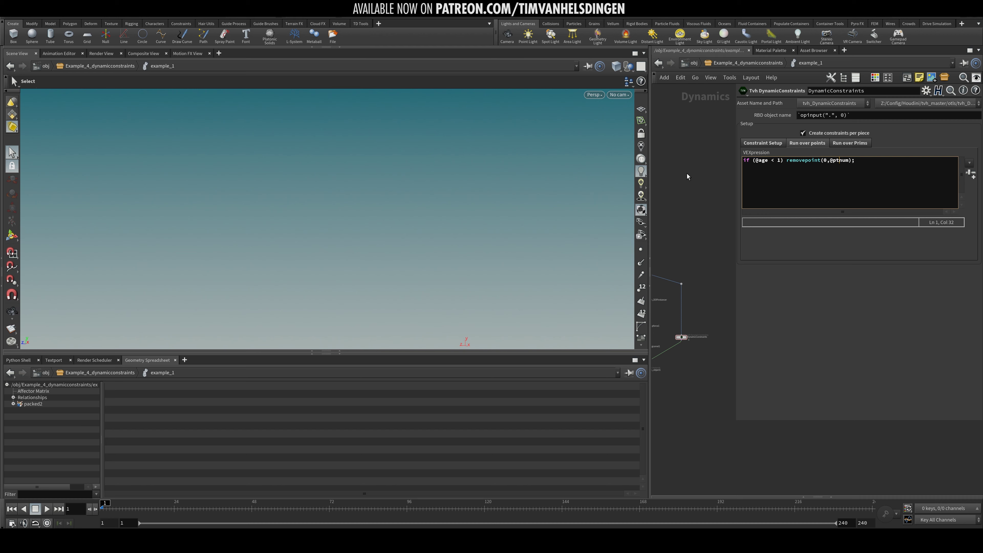
key("Up")
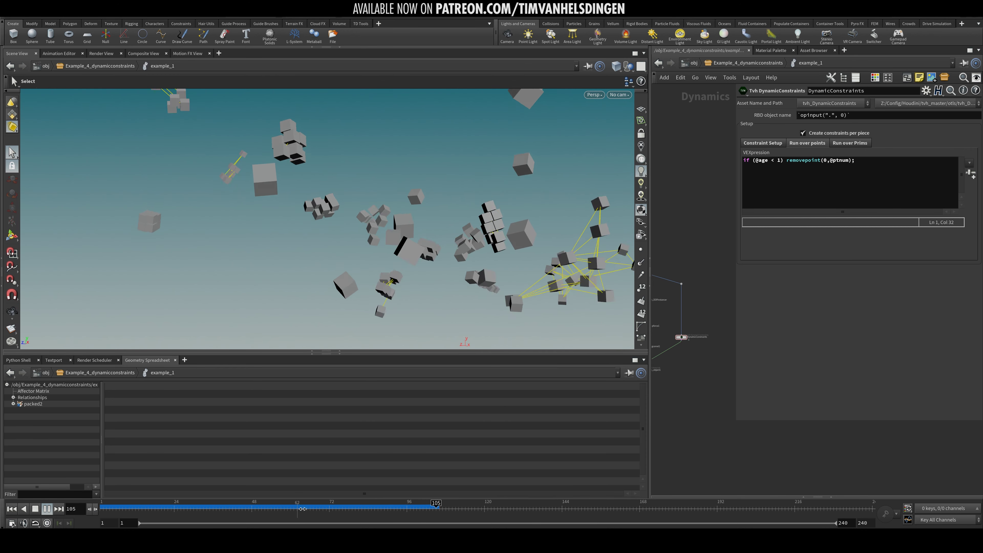
Return to frame 1, set DynamicConstraints' Max Connections to 12, and replay the simulation
key("ctrl+Up")
left_click(764, 144)
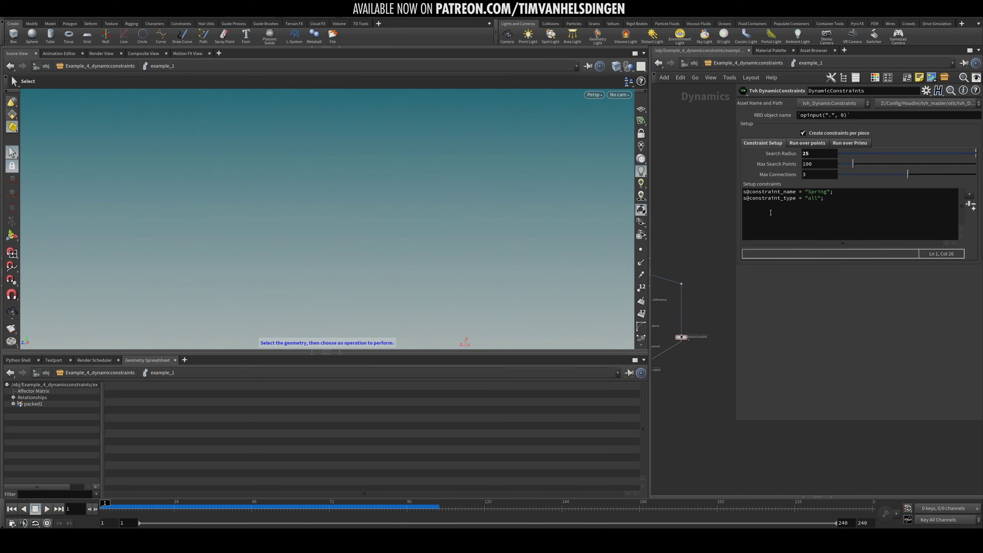
type("12")
key("Return")
key("Up")
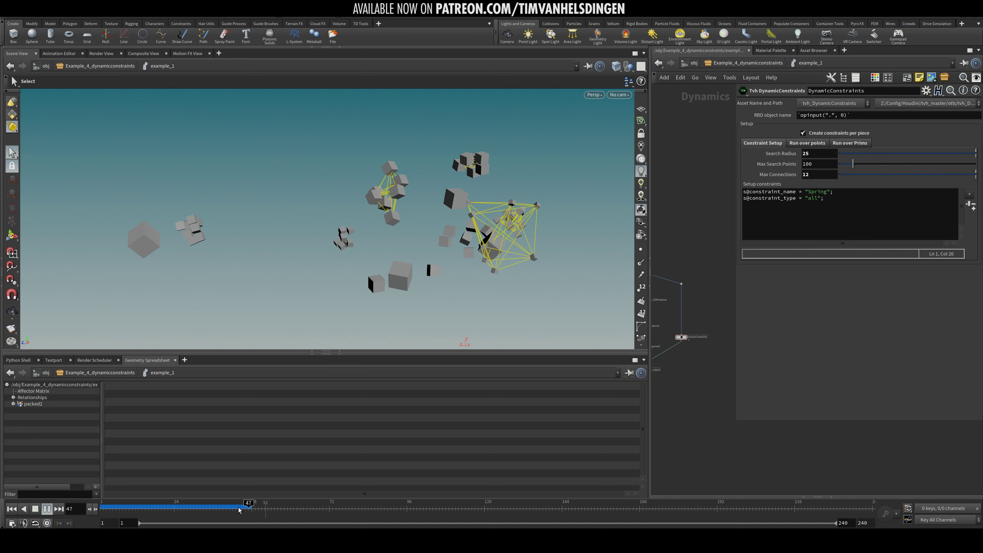
key("ctrl+Left")
left_click(808, 143)
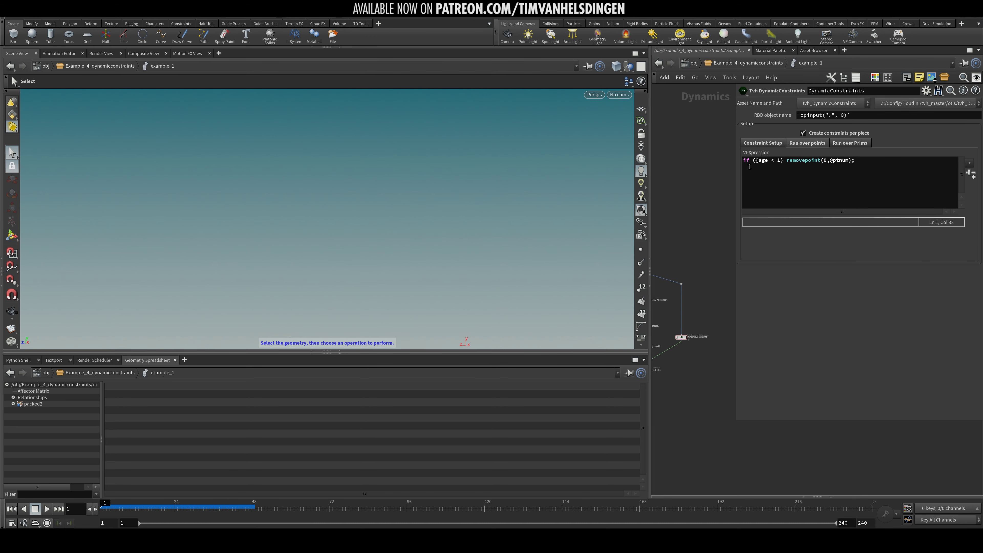
left_click(744, 160)
key("Return")
type("float r  ")
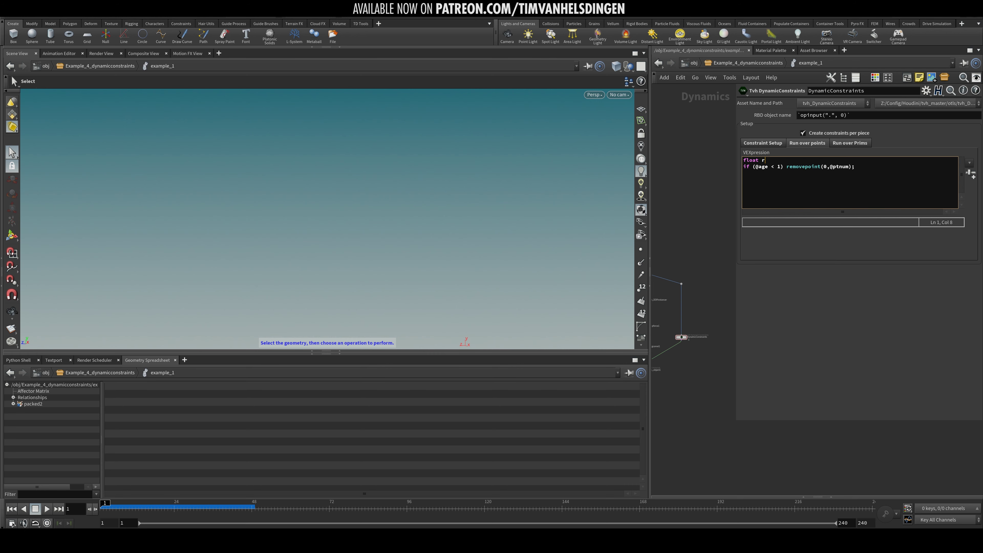
type(" rand(@id);")
key("Return")
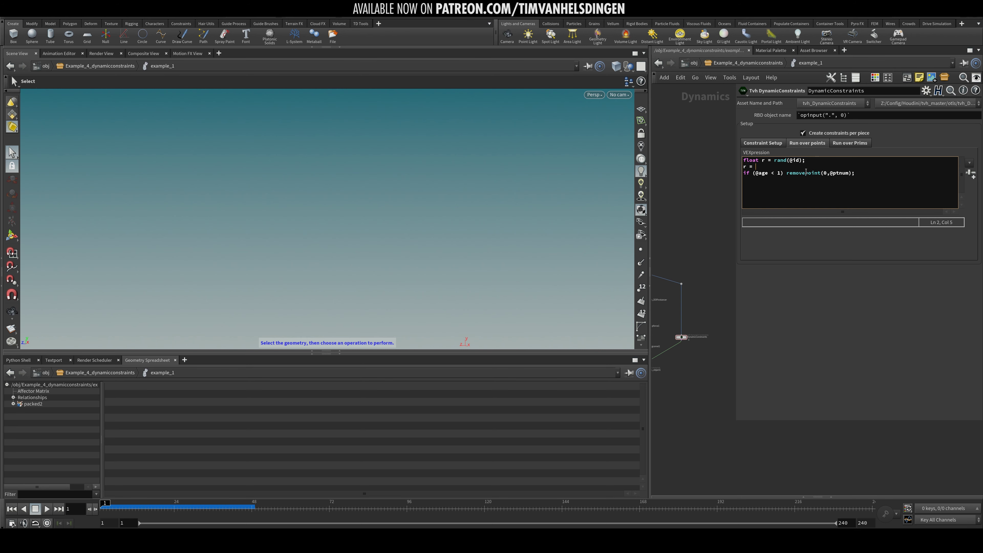
Try remapping the random value r with fit01 on a second line of the run-over-points expression
type("r = fit01(er")
key("BackSpace")
key("BackSpace")
type("r,")
type("r")
key("Up")
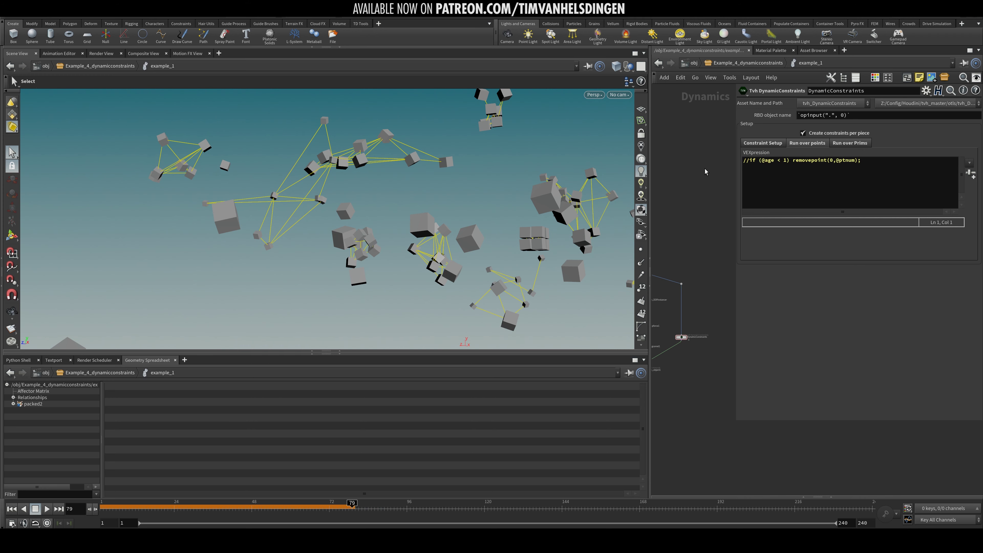
Turn off Create constraints per piece on DynamicConstraints and replay the simulation from frame 1
middle_click_drag(680, 267, 705, 237)
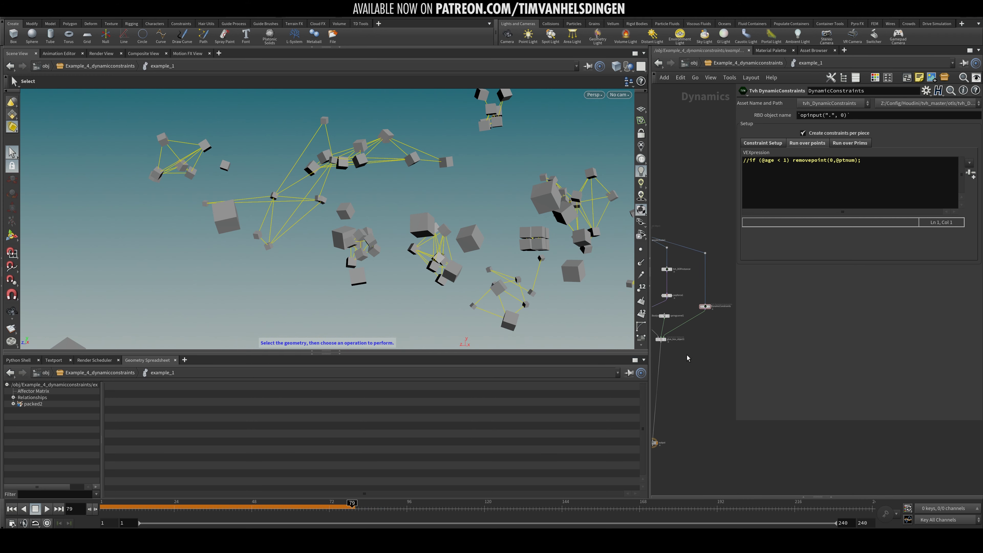
left_click(848, 143)
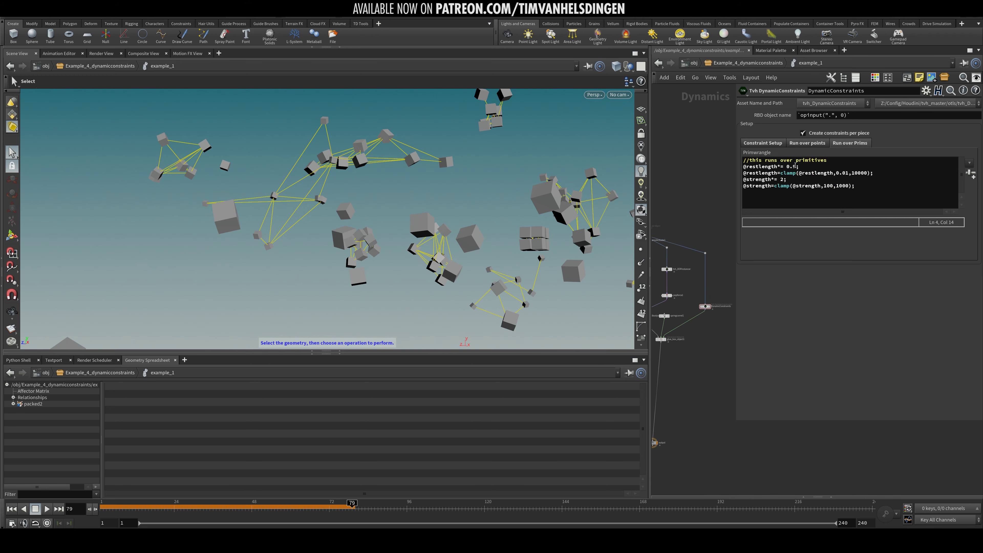
left_click(803, 145)
left_click(852, 145)
left_click(826, 133)
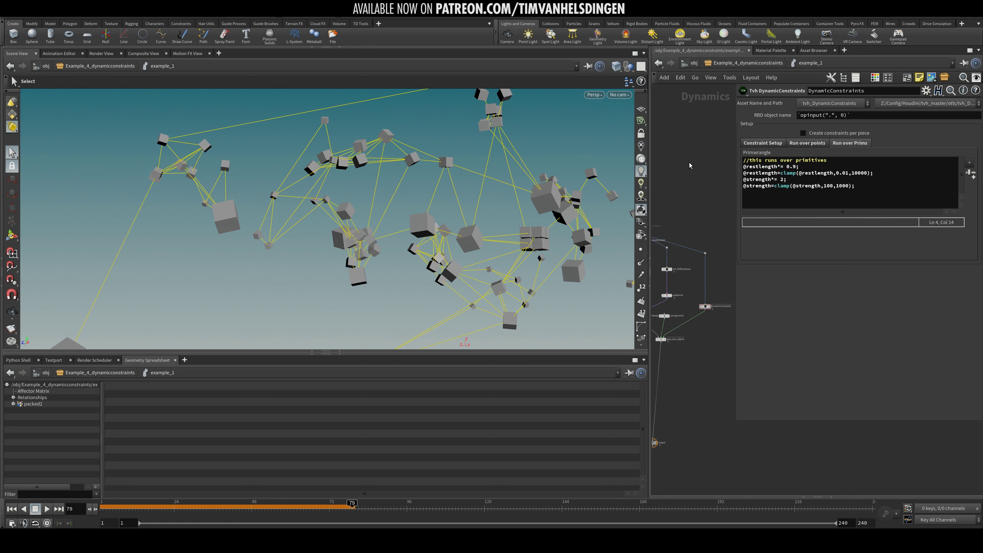
key("ctrl+Up")
key("Up")
key("Up")
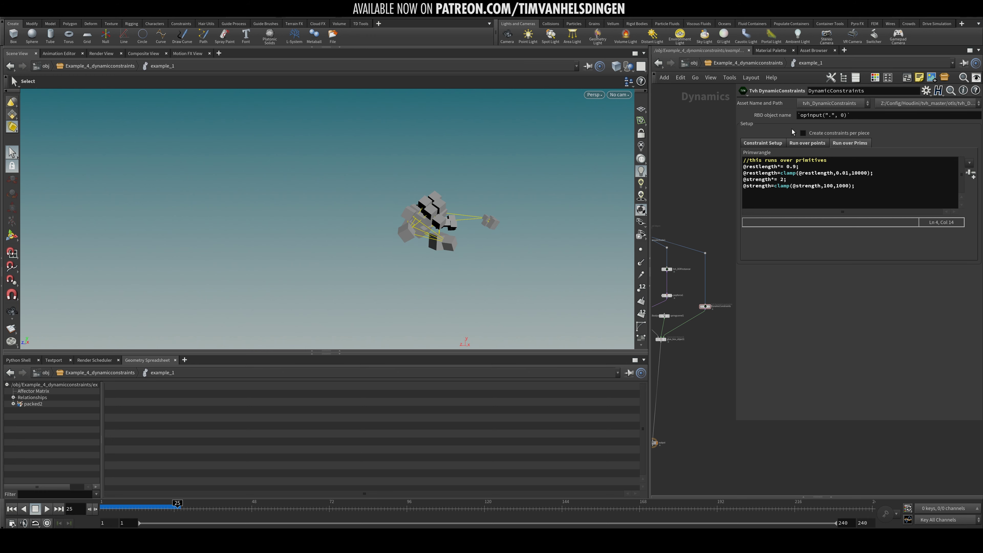
left_click(807, 143)
left_click(750, 162)
key("BackSpace")
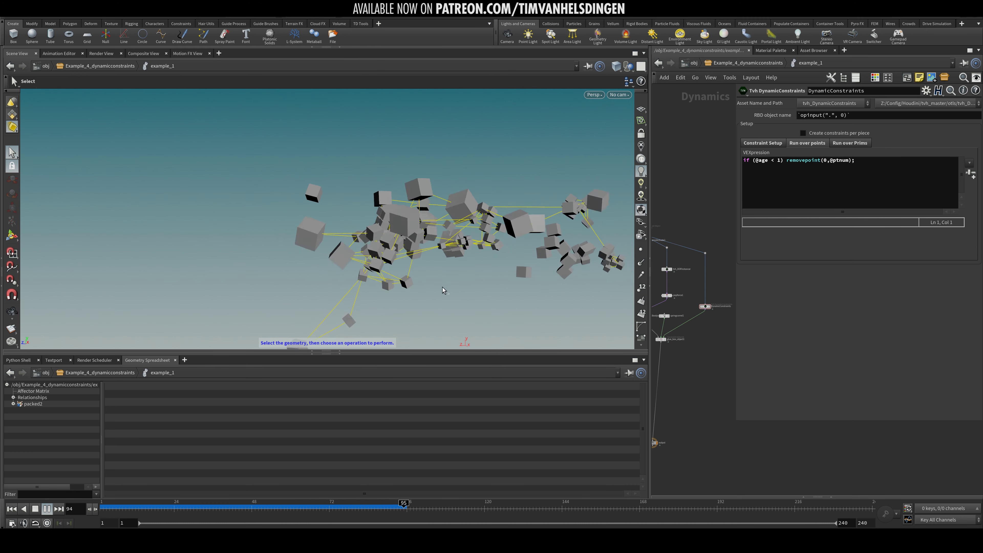
left_click(452, 506)
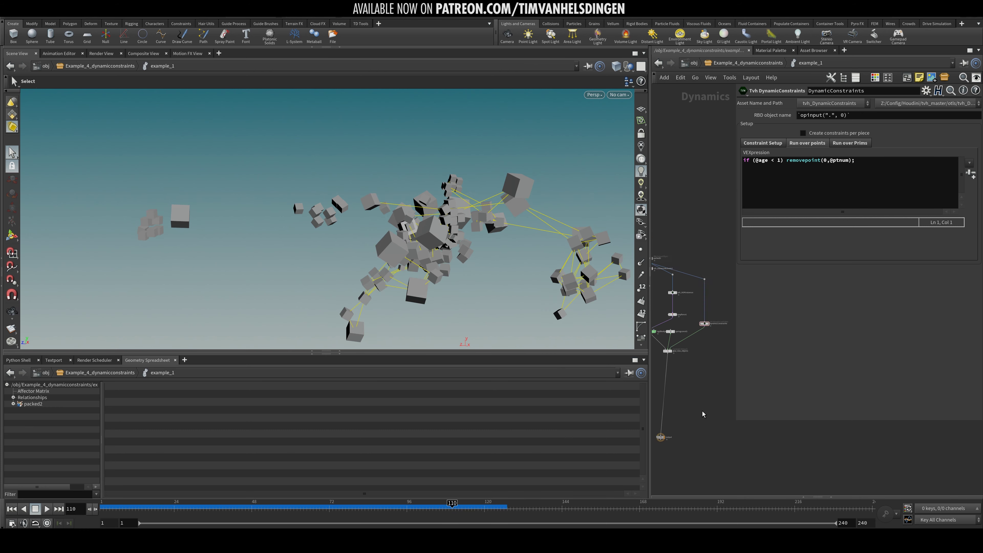
Leave example_1 and open the example_2 DOP network to view its setup
key("u")
key("Escape")
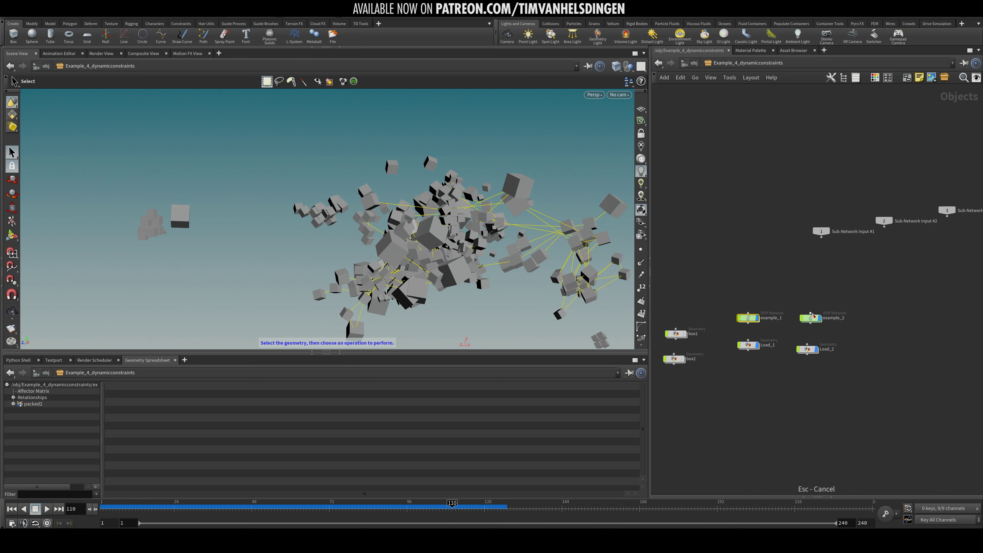
double_click(811, 321)
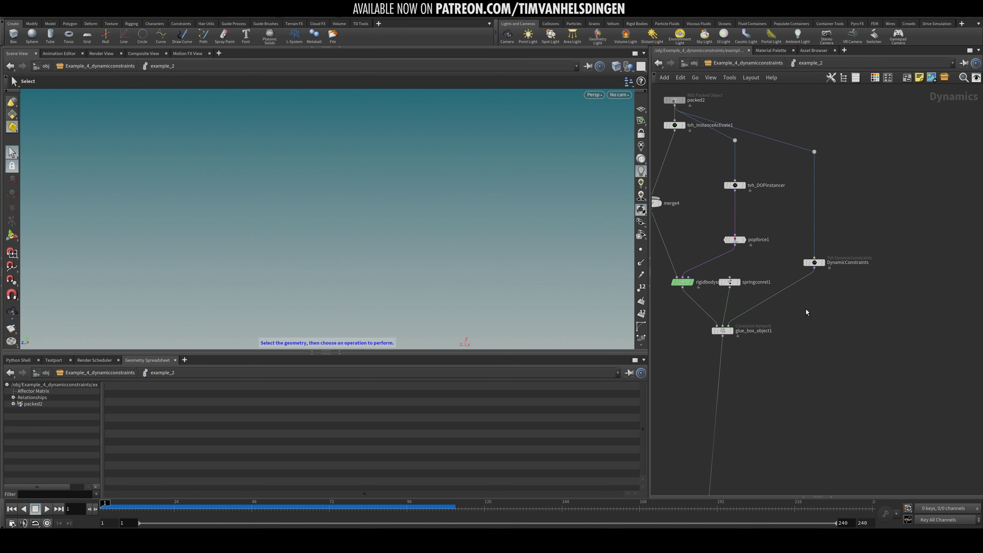
Return to the Example_4_dynamicconstraints level and delete the example_2 and Load_2 nodes
key("u")
left_click_drag(834, 274, 799, 372)
key("Delete")
middle_click_drag(813, 367, 849, 352)
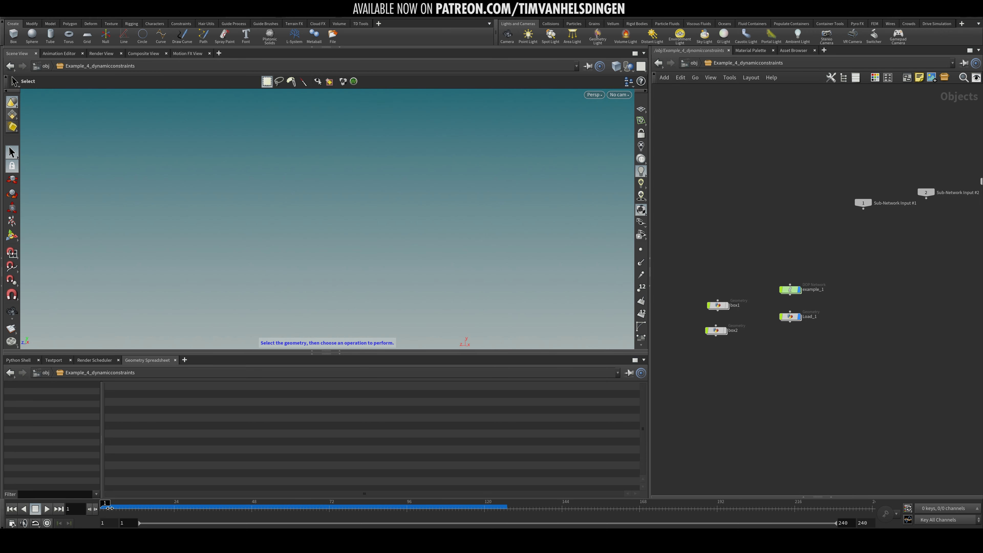
Scrub through the simulation, enlarge the scene view over the geometry spreadsheet, and return to frame 1
left_click_drag(104, 510, 294, 482)
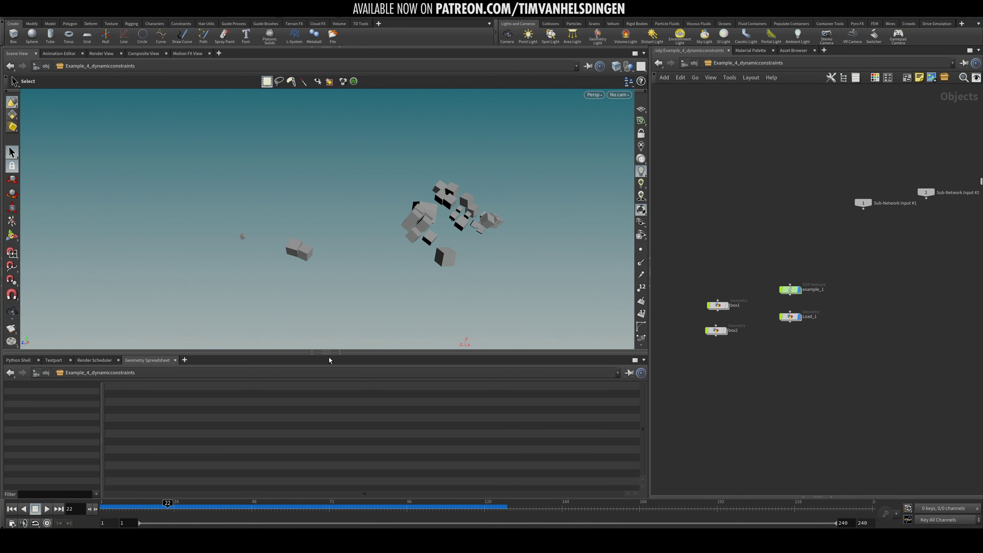
left_click_drag(337, 358, 337, 395)
key("Escape")
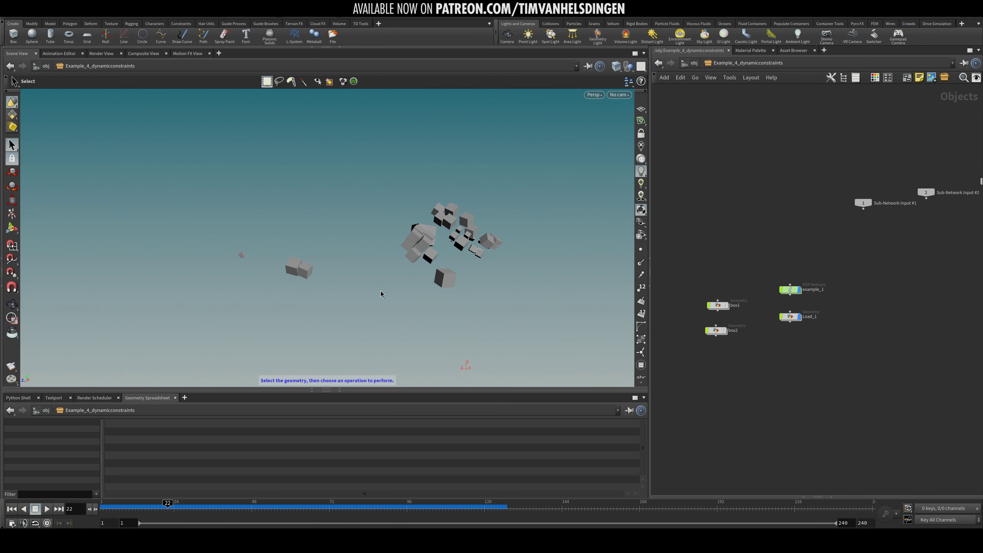
key("s")
left_click_drag(144, 508, 102, 507)
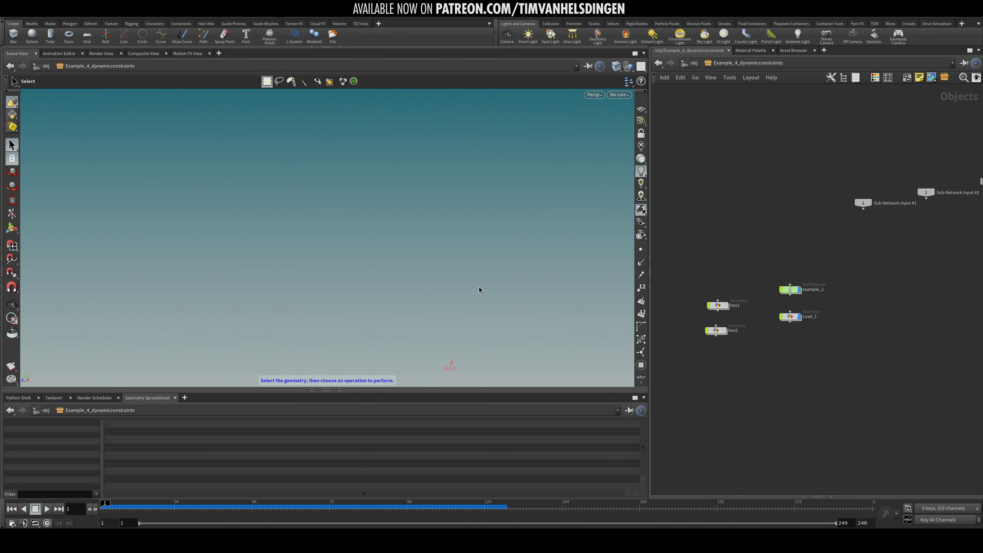
Reset the simulation in example_1's DOP network parameters and hide the parameter overlay
left_click(793, 290)
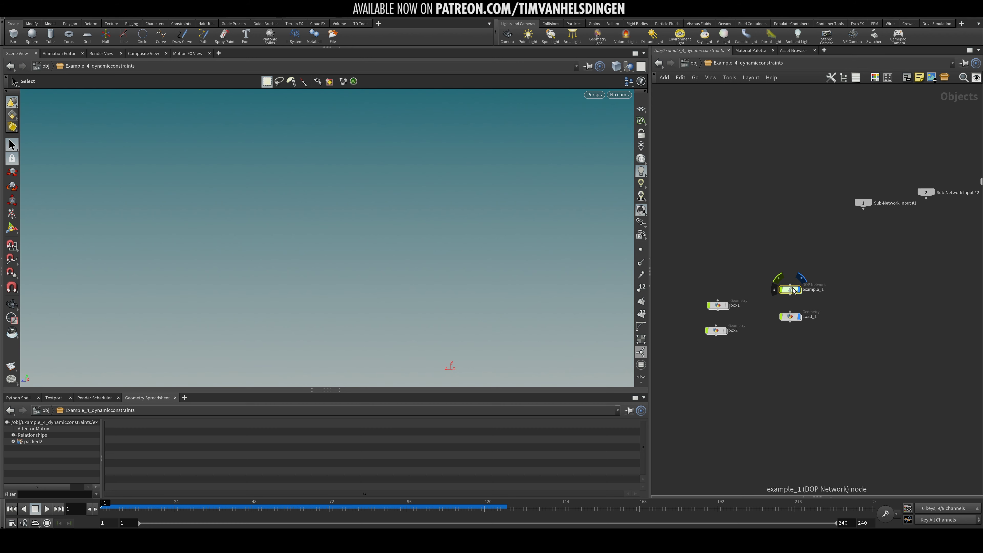
key("p")
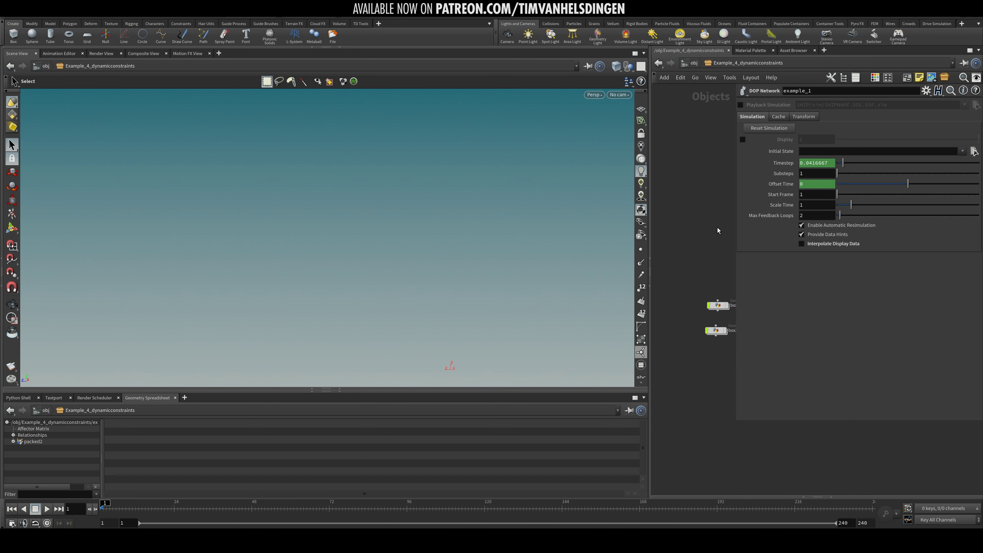
key("p")
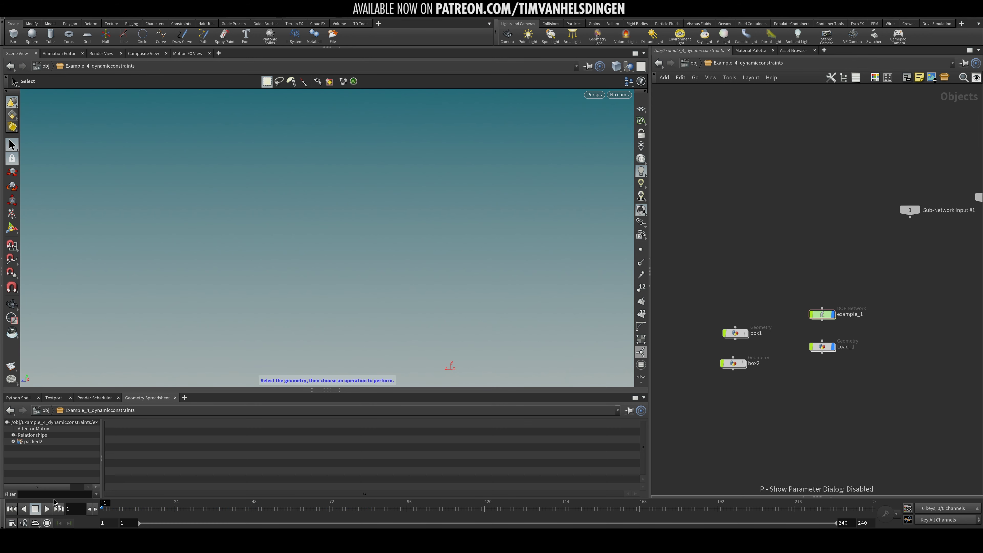